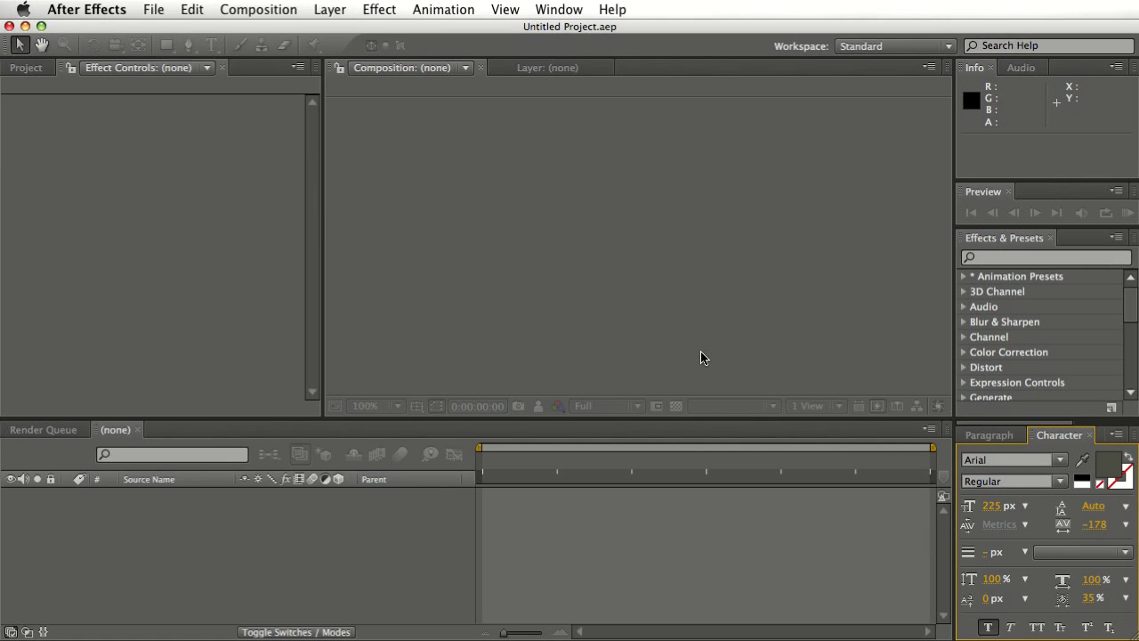
- Create a 720 x 480 NTSC DV composition lasting 40 seconds and add a white solid of the same size
key(super+n)
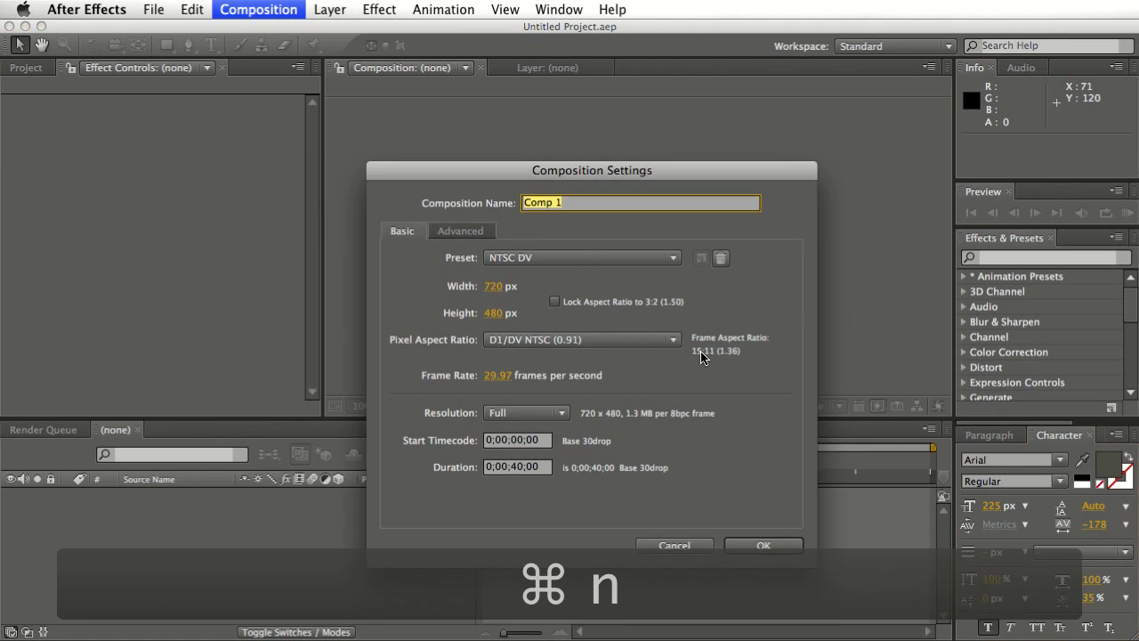
key(Return)
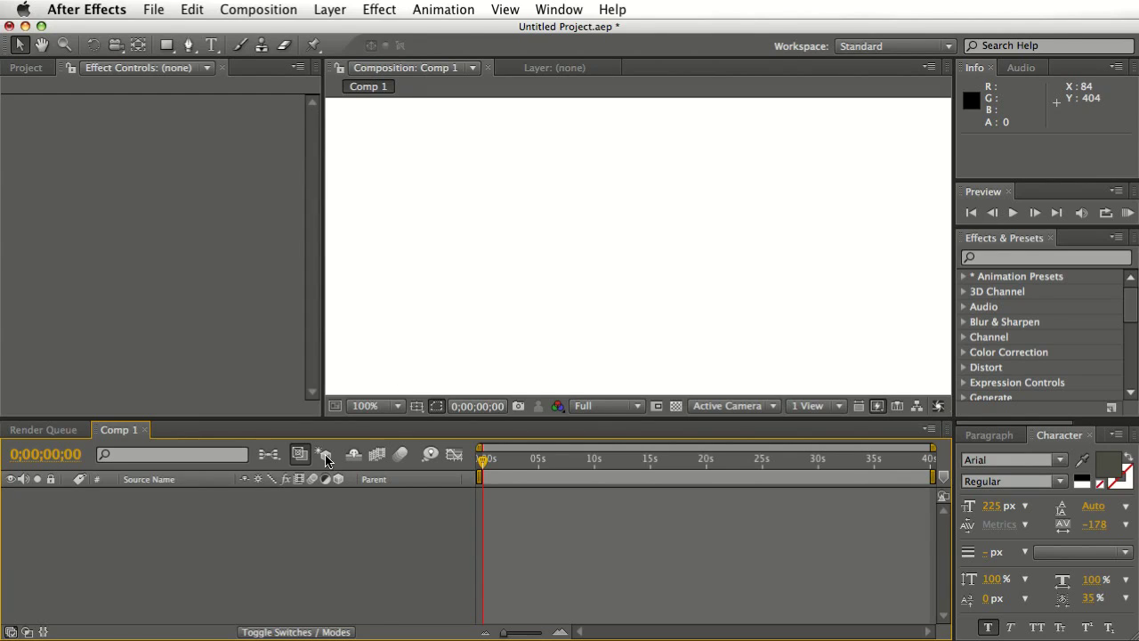
key(super+y)
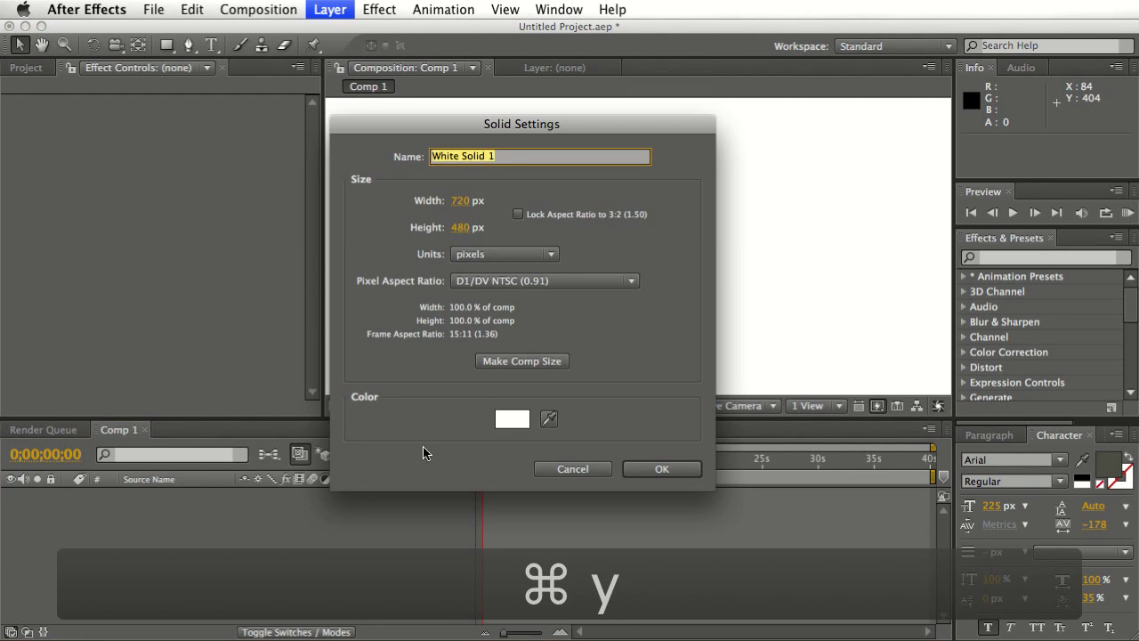
click(505, 417)
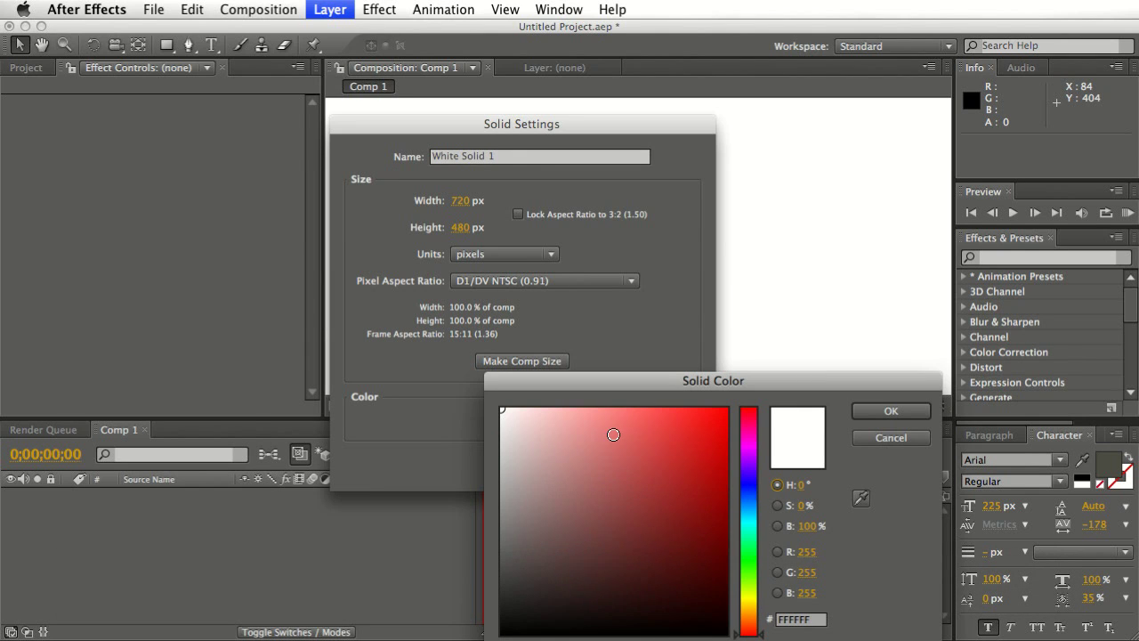
click(890, 411)
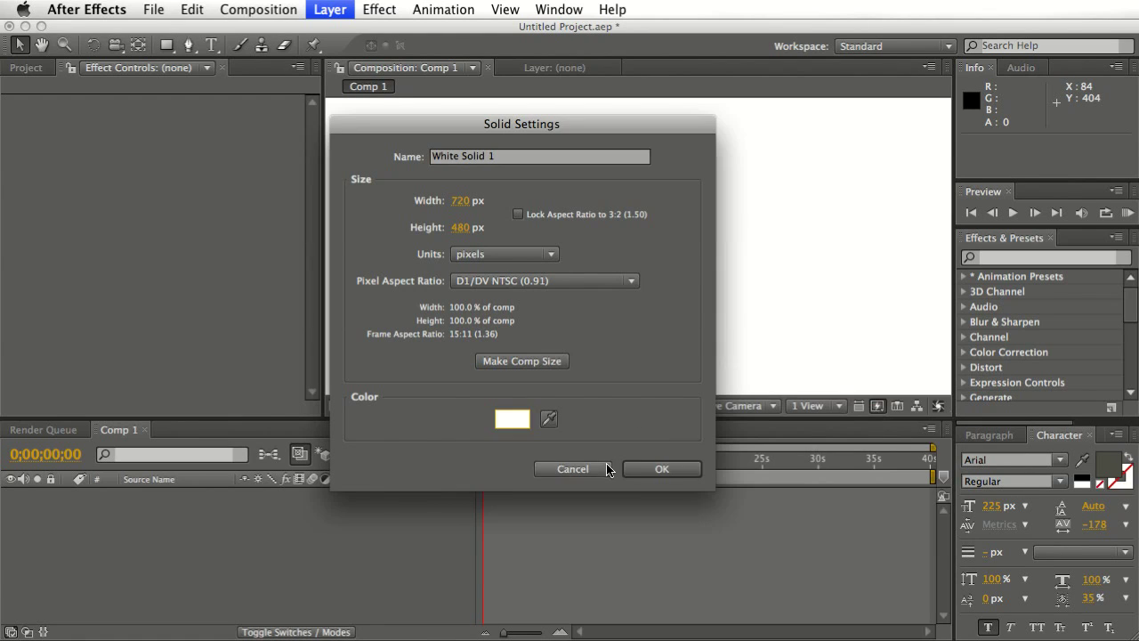
click(647, 470)
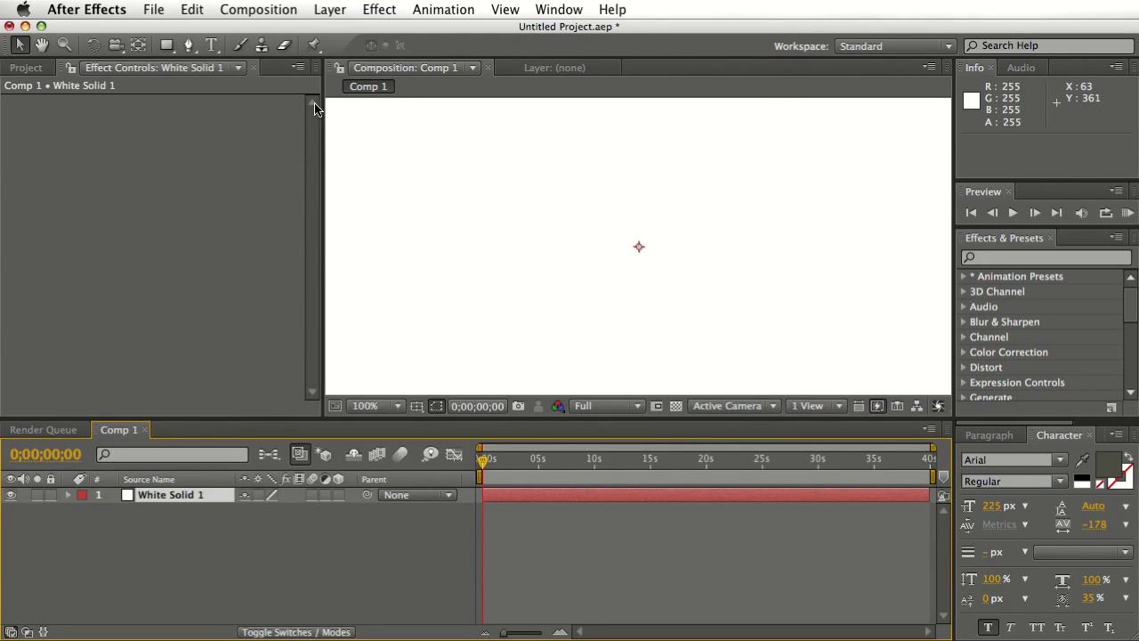
- Apply the Radio Waves effect from the Generate category to the white solid
click(382, 10)
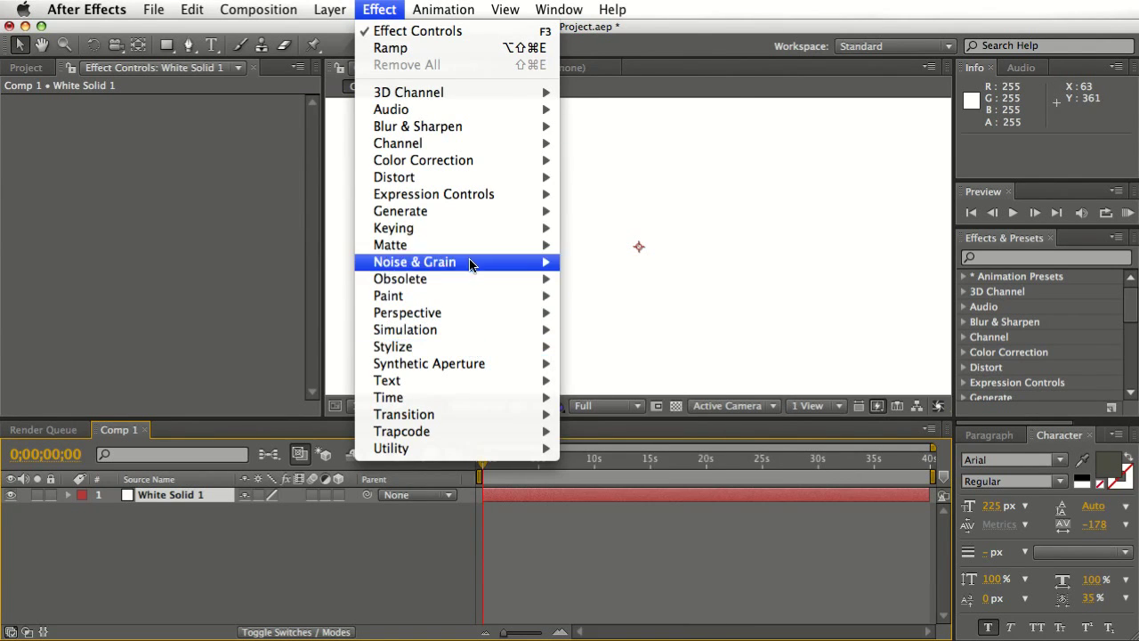
mouse_move(539, 211)
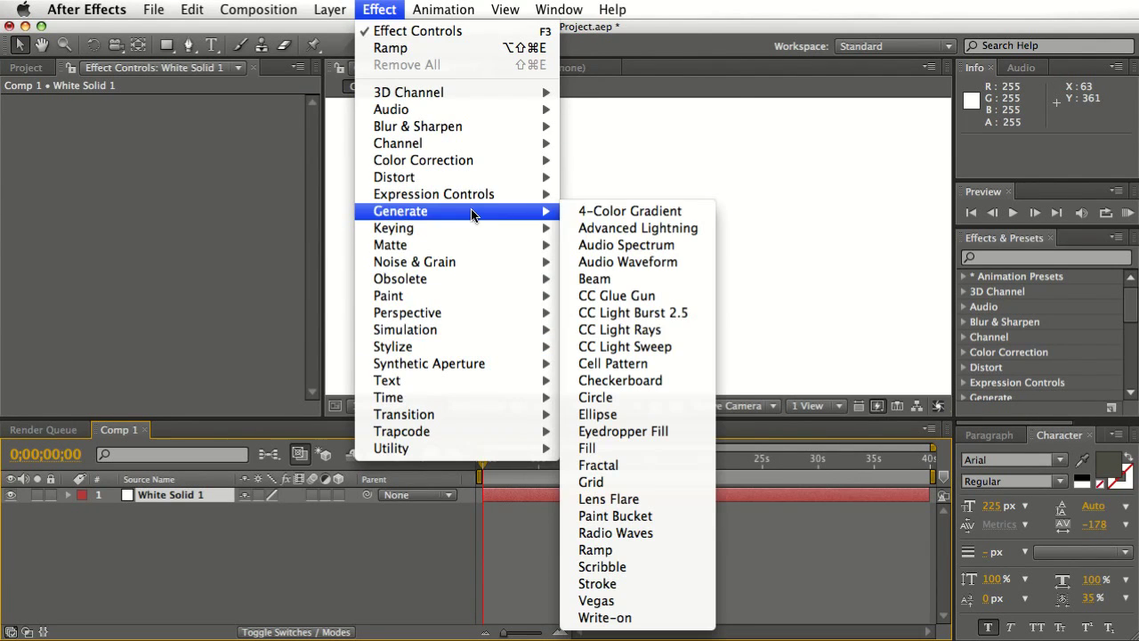
click(637, 533)
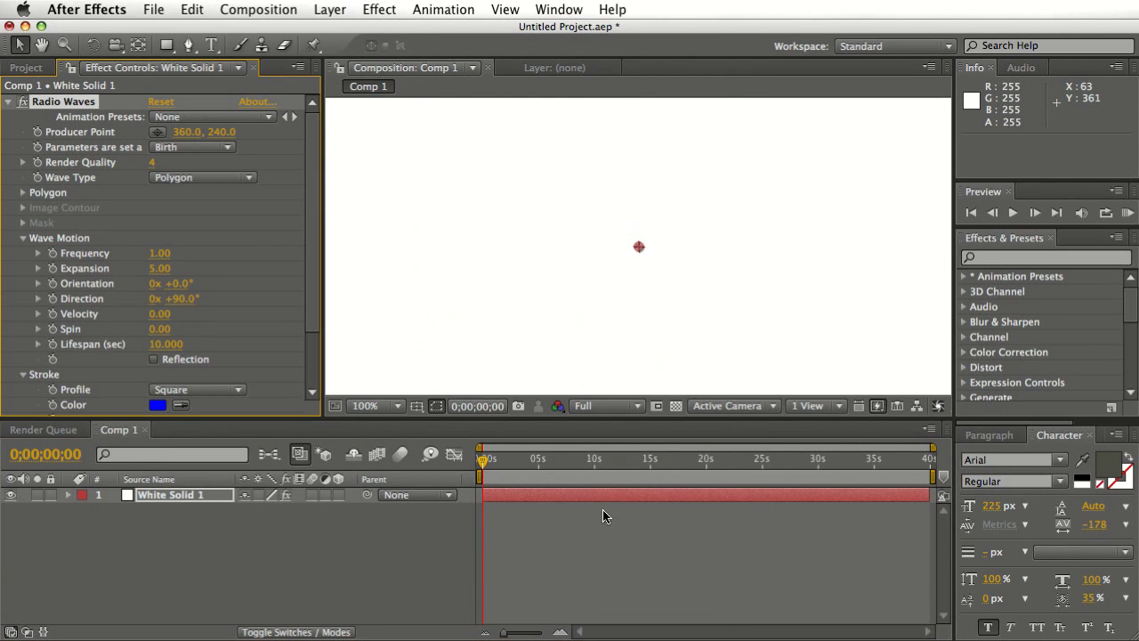
- Switch to QuickTime Player, play the reference movie finalplus.mov, and quit the player
key(super+Tab)
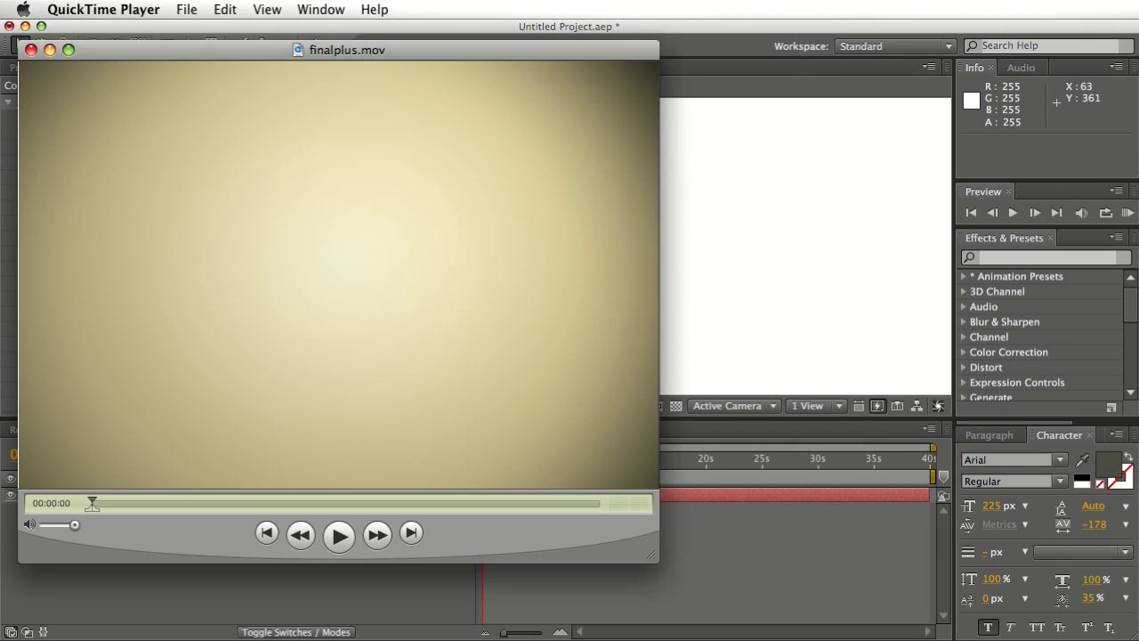
click(339, 539)
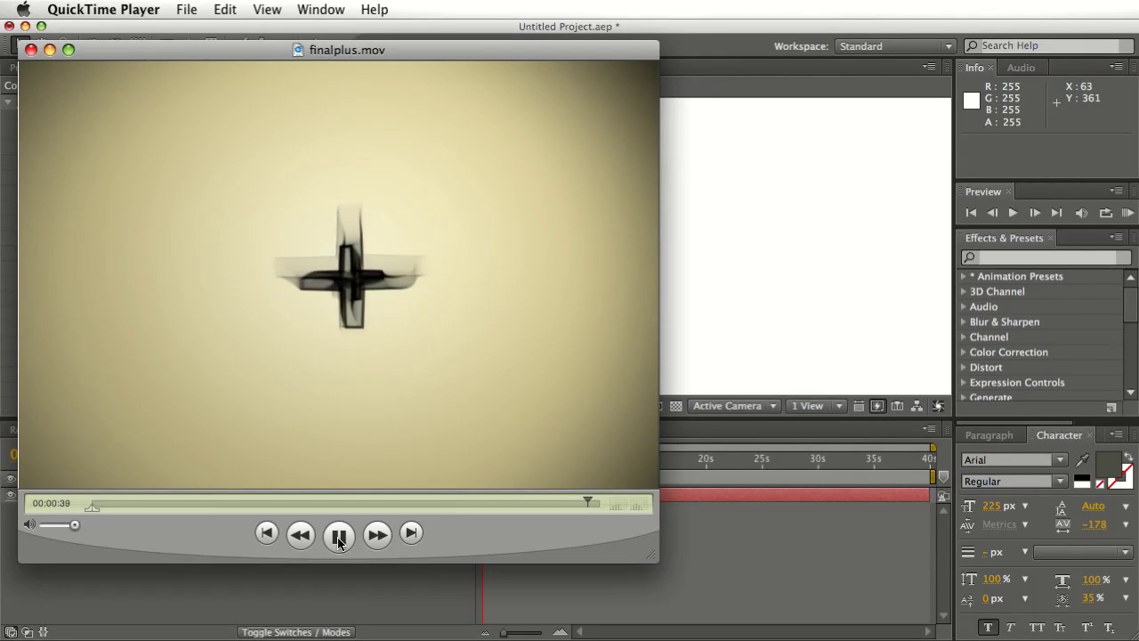
click(339, 536)
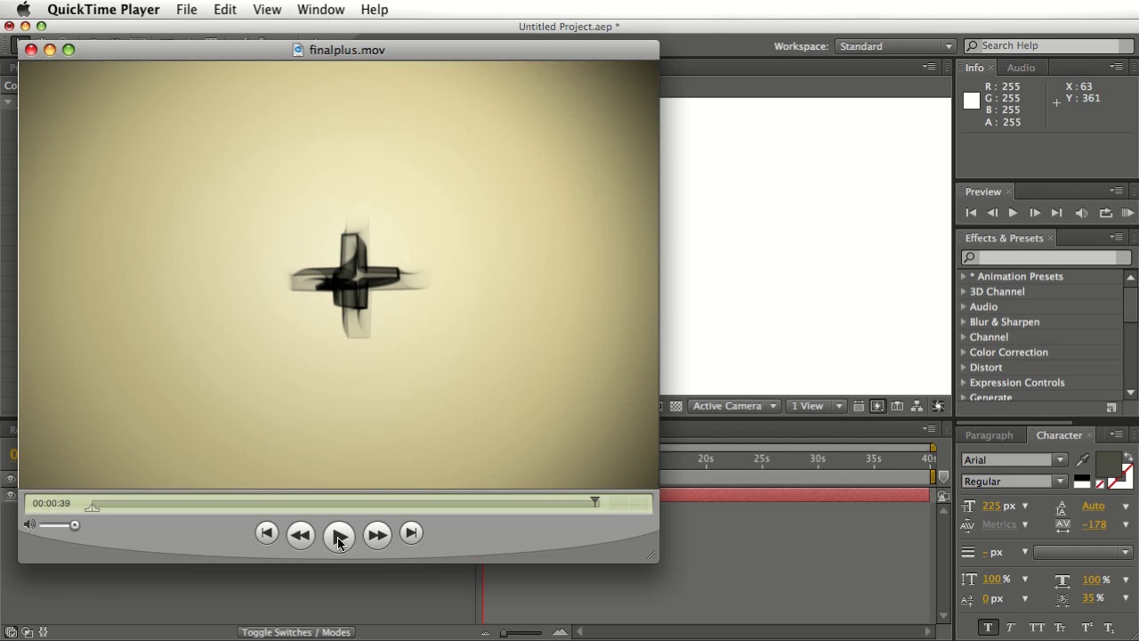
key(super+q)
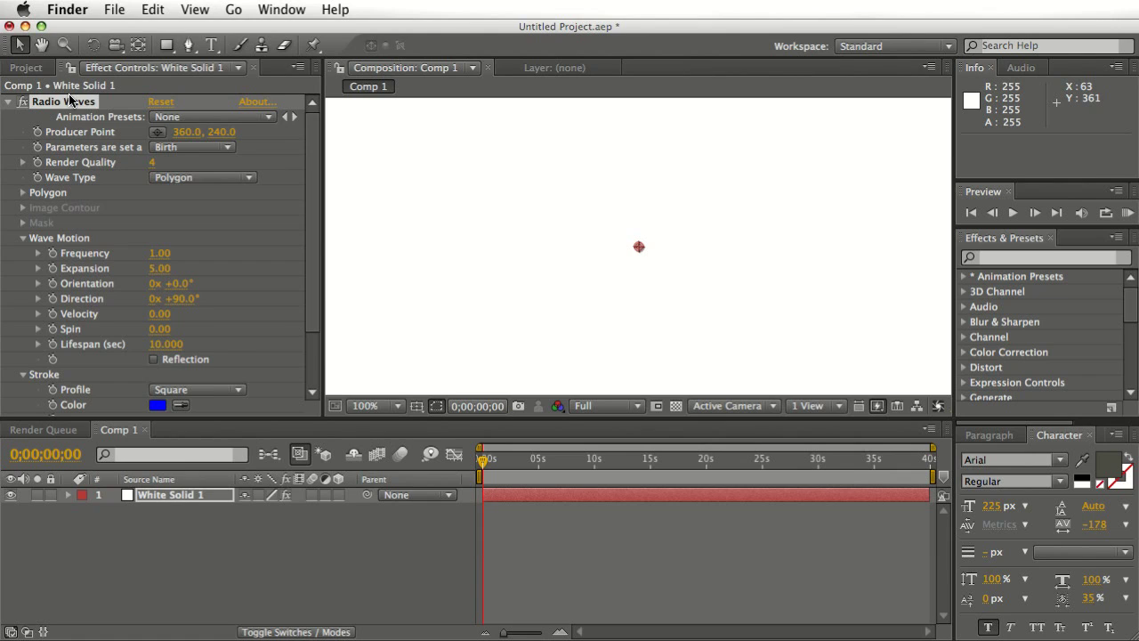
click(483, 466)
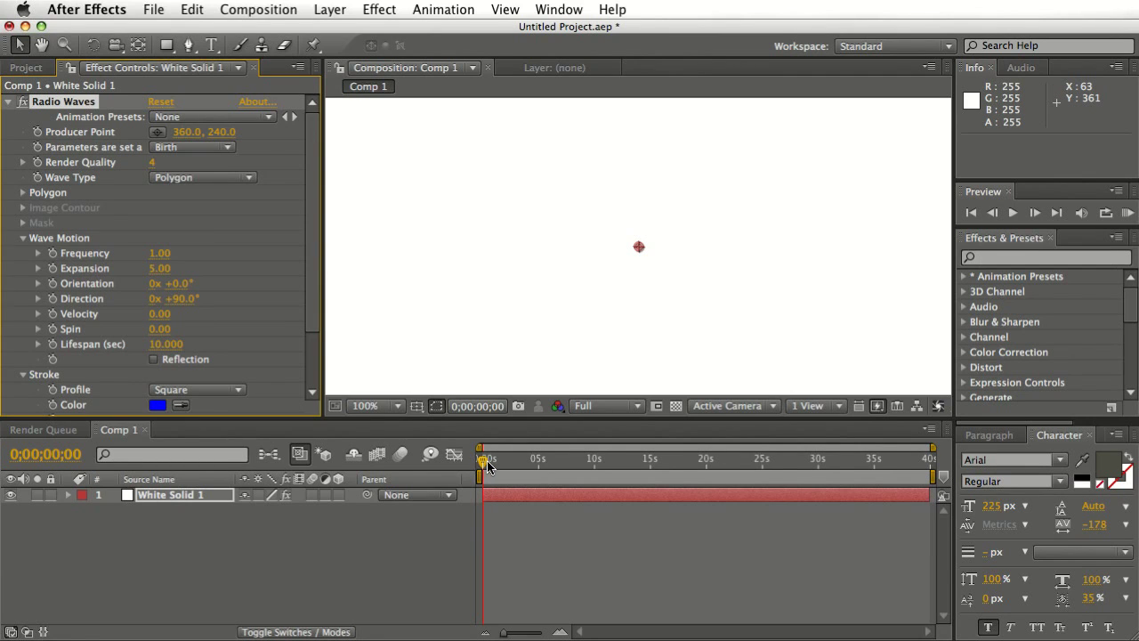
click(502, 463)
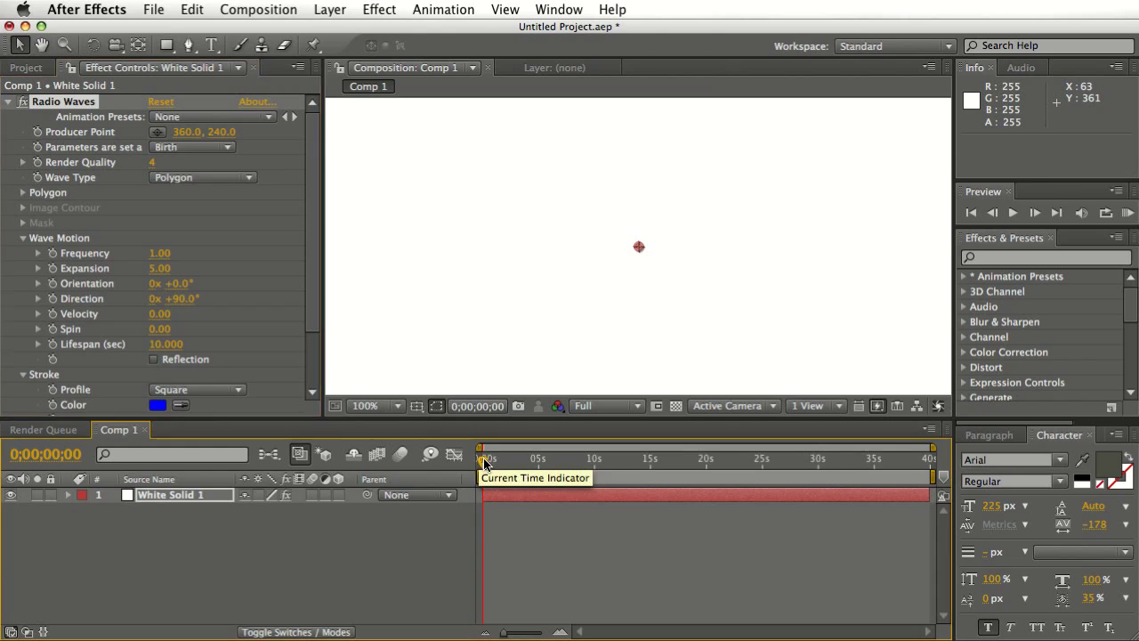
drag(502, 463, 478, 469)
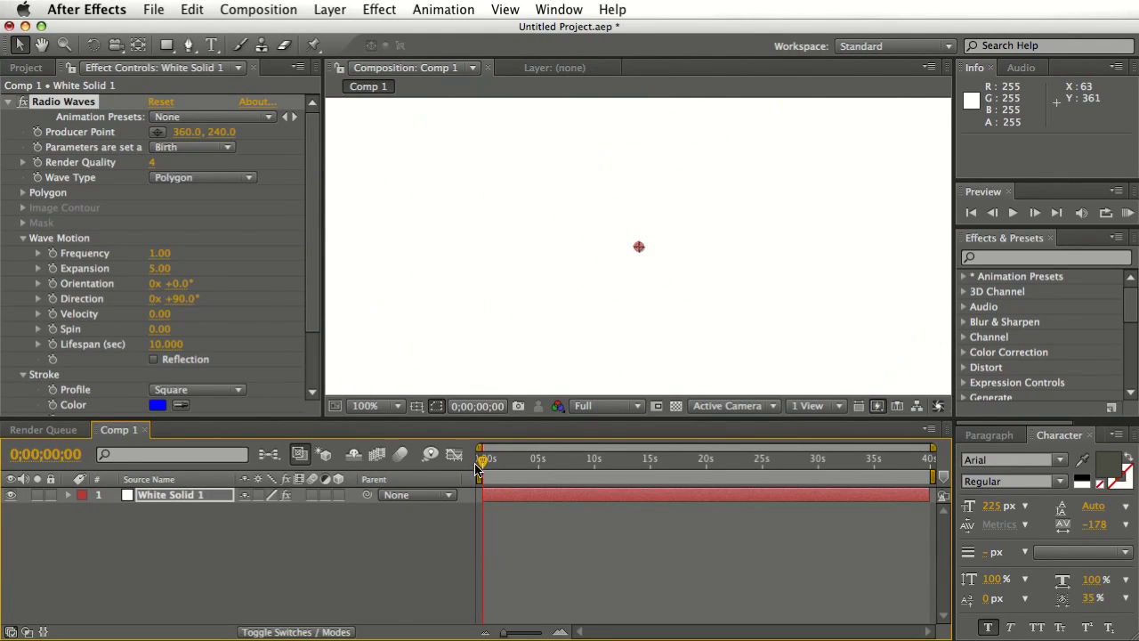
mouse_move(313, 244)
mouse_down()
mouse_move(312, 298)
mouse_move(314, 245)
mouse_up()
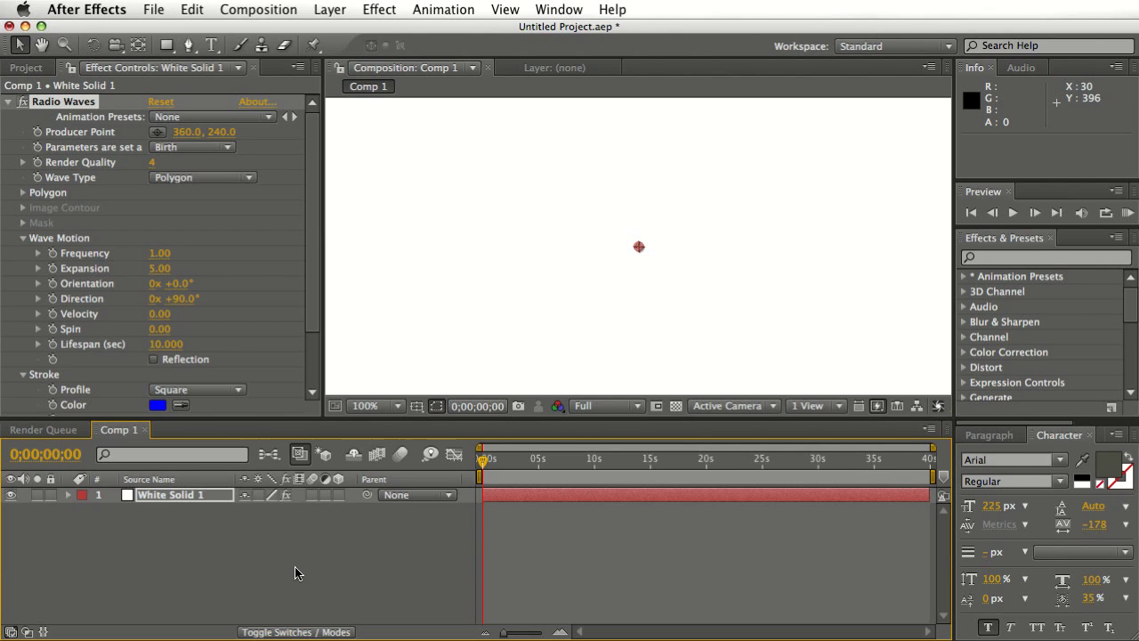
mouse_move(483, 459)
mouse_down()
mouse_move(574, 476)
mouse_move(482, 473)
mouse_up()
- Enable keyframing for the Radio Waves Producer Point at time zero and reveal the animated property in the timeline
click(158, 132)
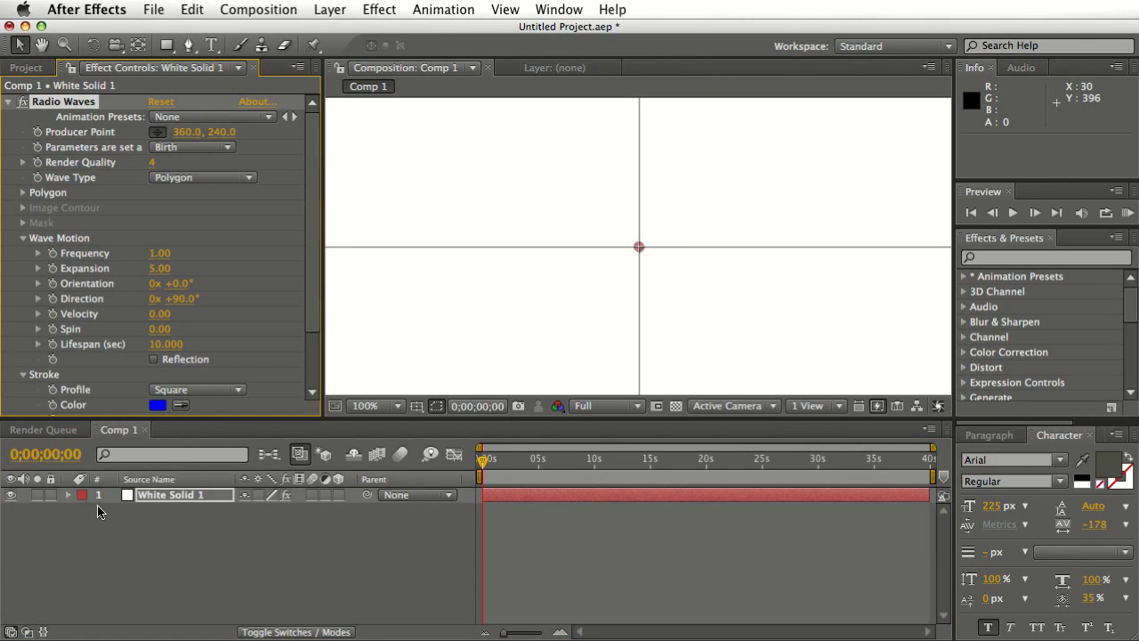
click(161, 497)
key(u)
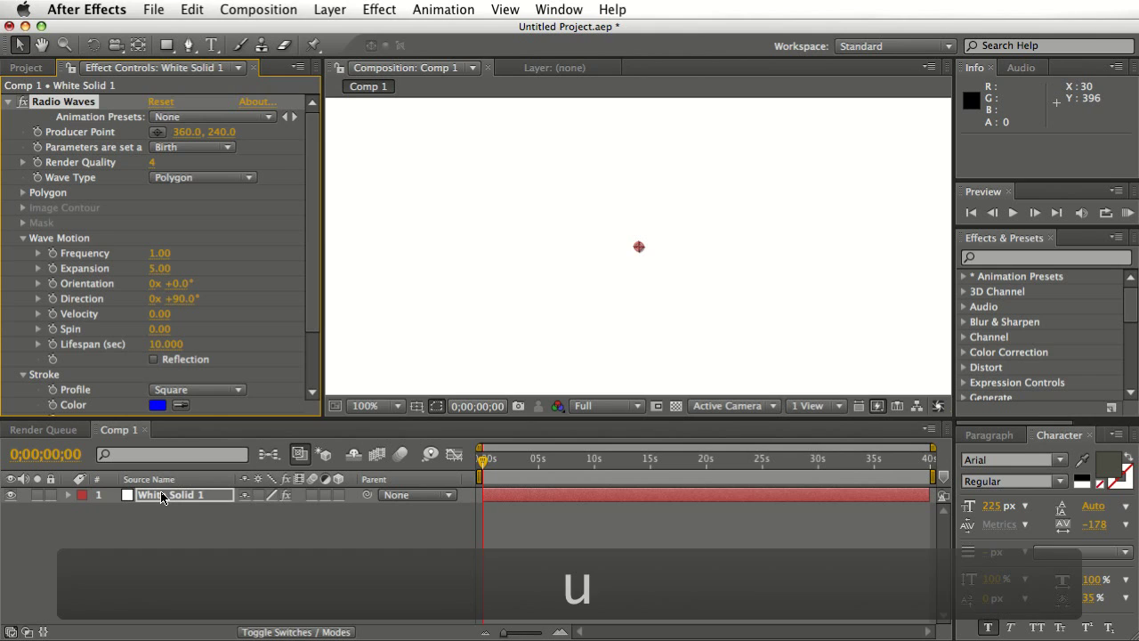
key(u)
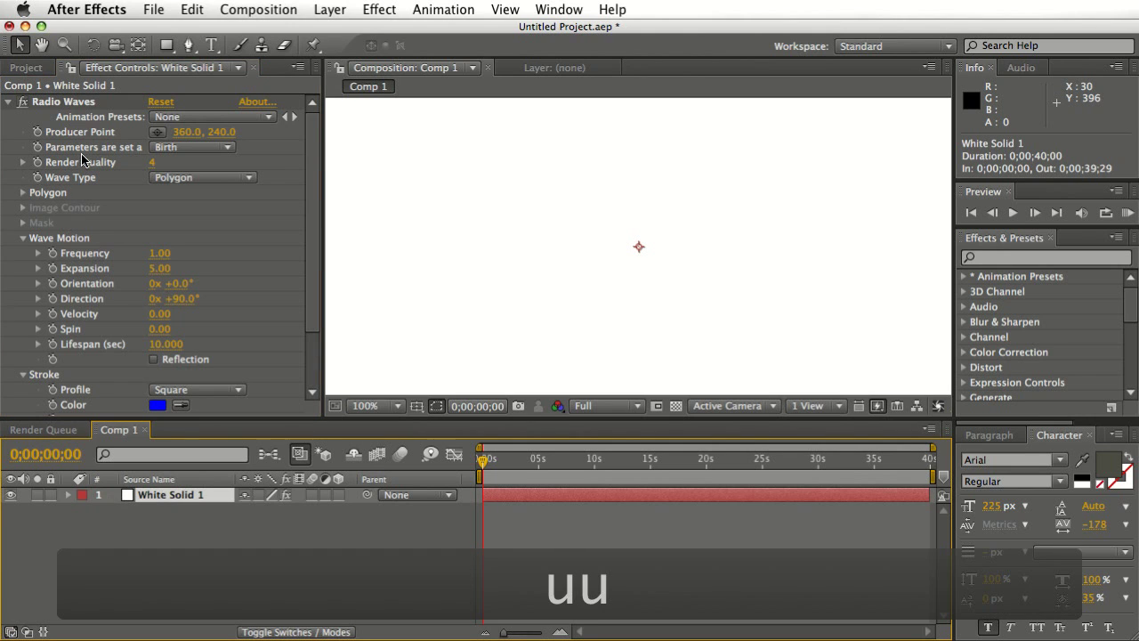
click(38, 132)
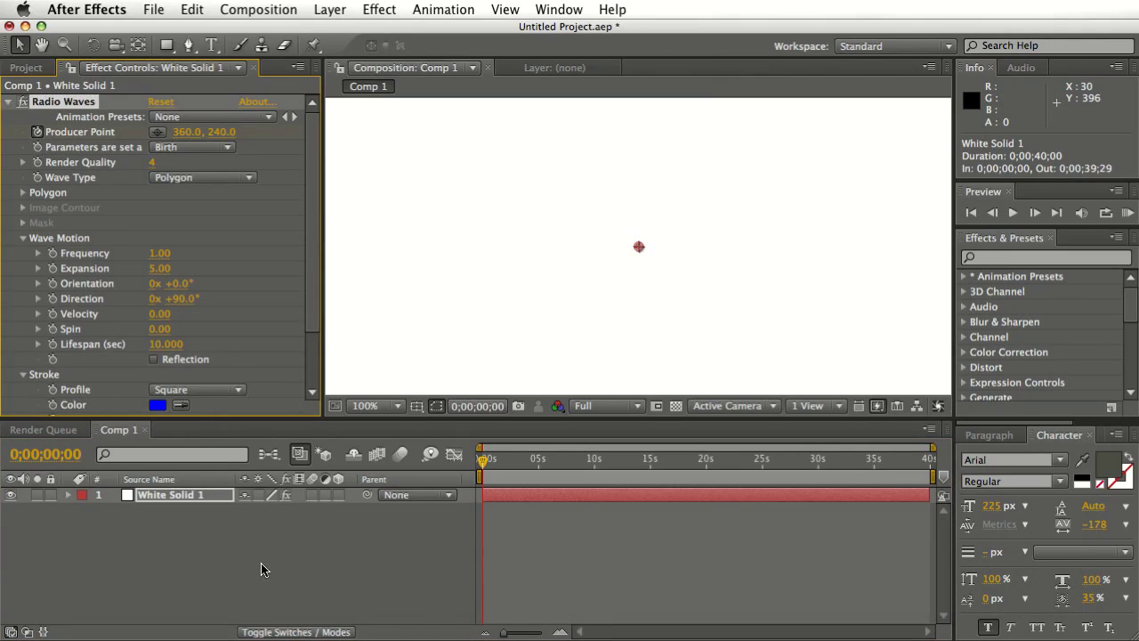
click(203, 498)
key(u)
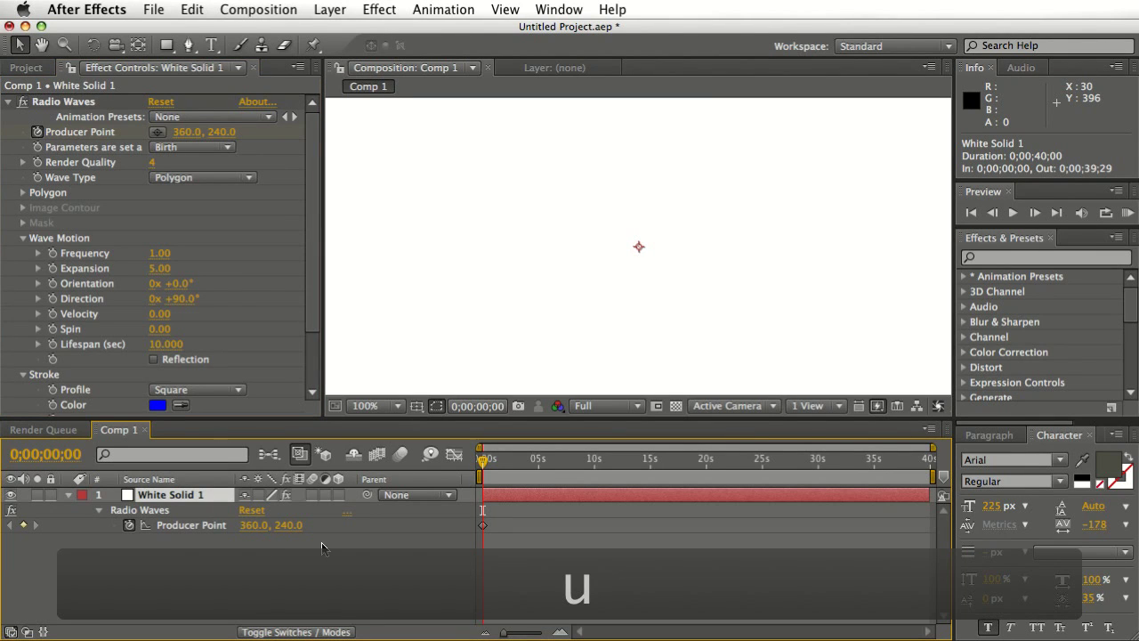
- Set the Producer Point to 690.0, 240.0 at 0;00;05;01 and scrub back to 0;00;03;15 to preview the moving waves
drag(482, 459, 539, 459)
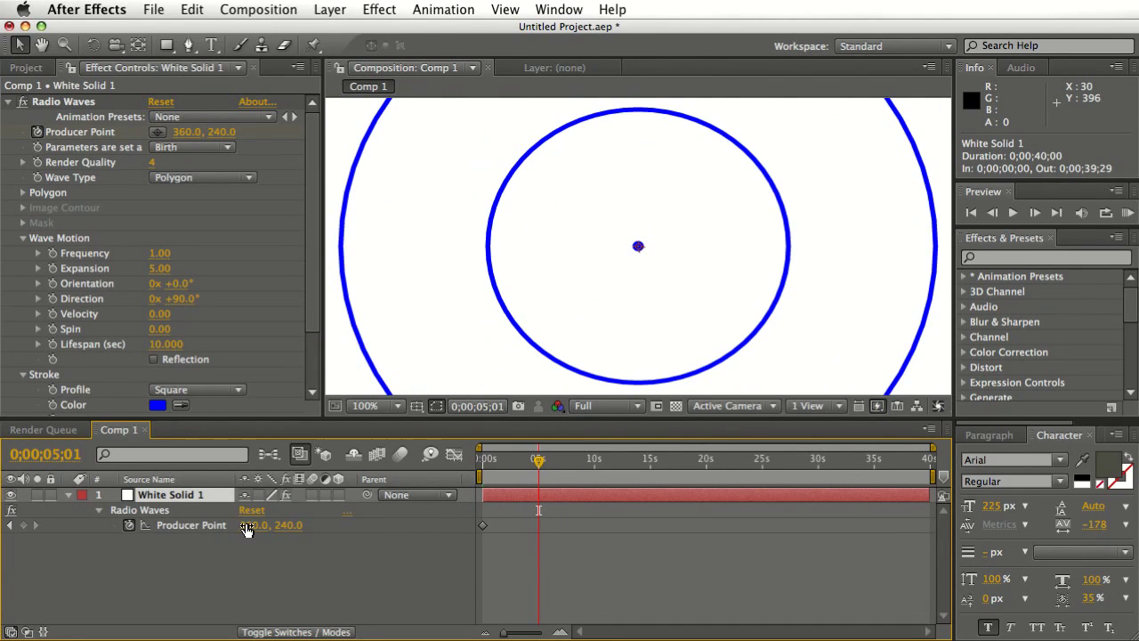
drag(255, 525, 510, 524)
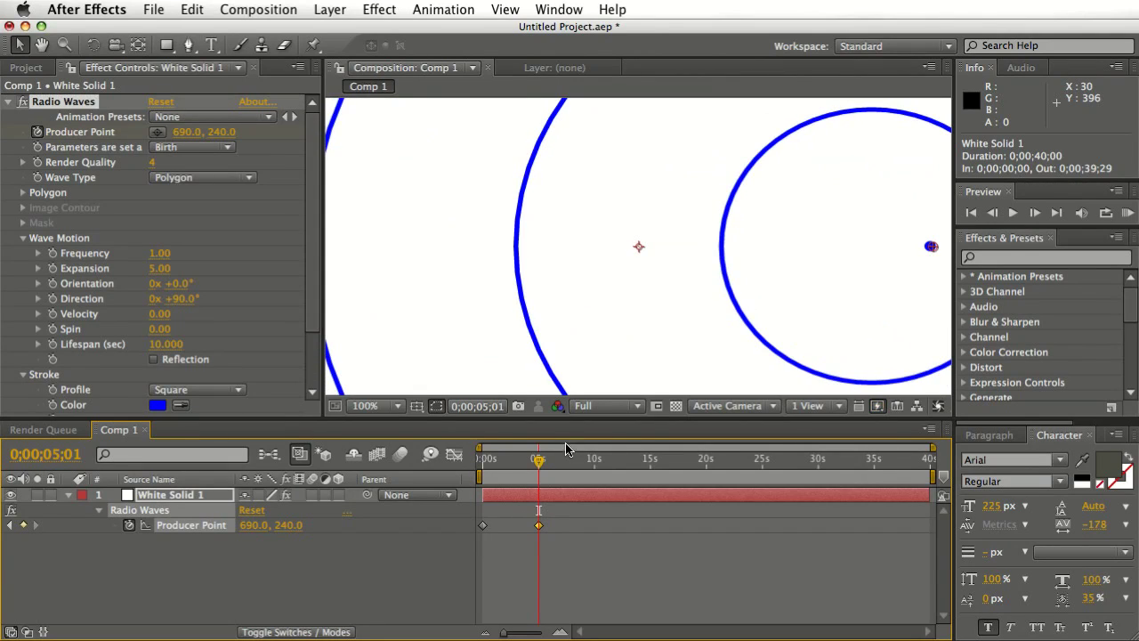
mouse_move(541, 463)
mouse_down()
mouse_move(483, 466)
mouse_move(523, 475)
mouse_up()
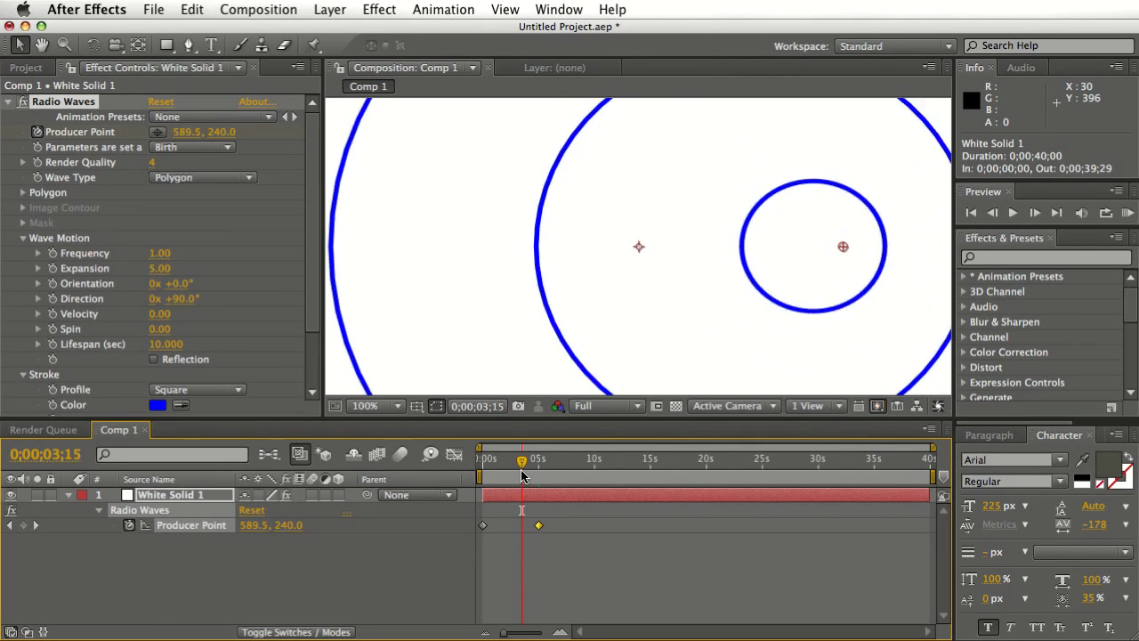
- Set the Radio Waves parameters to be evaluated at Each Frame and scrub the timeline to preview the waves
click(201, 153)
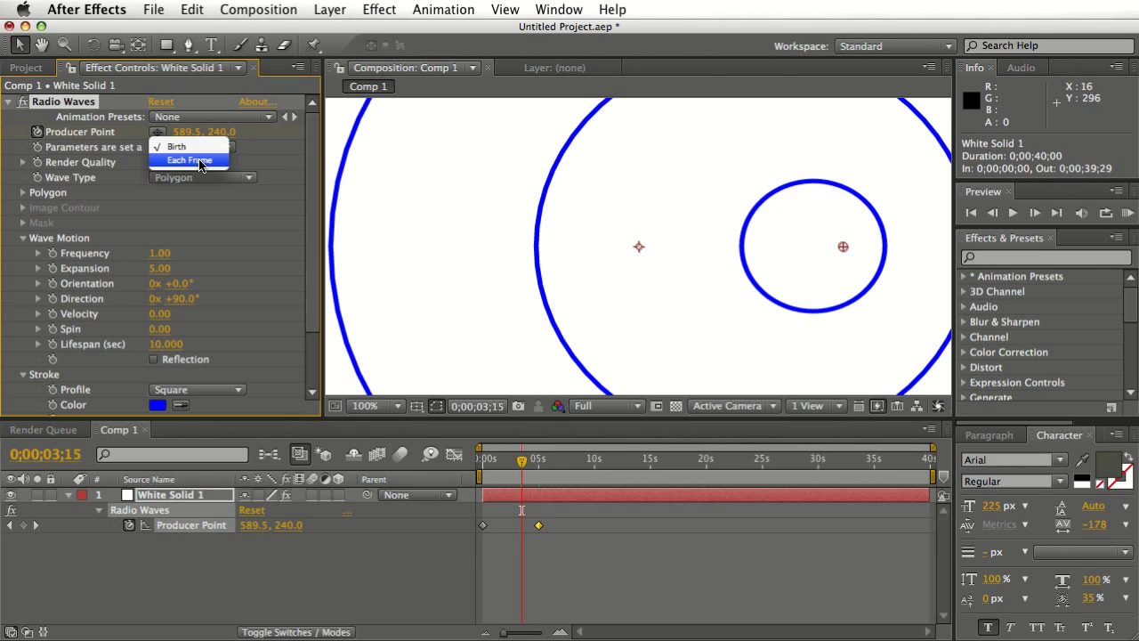
click(190, 161)
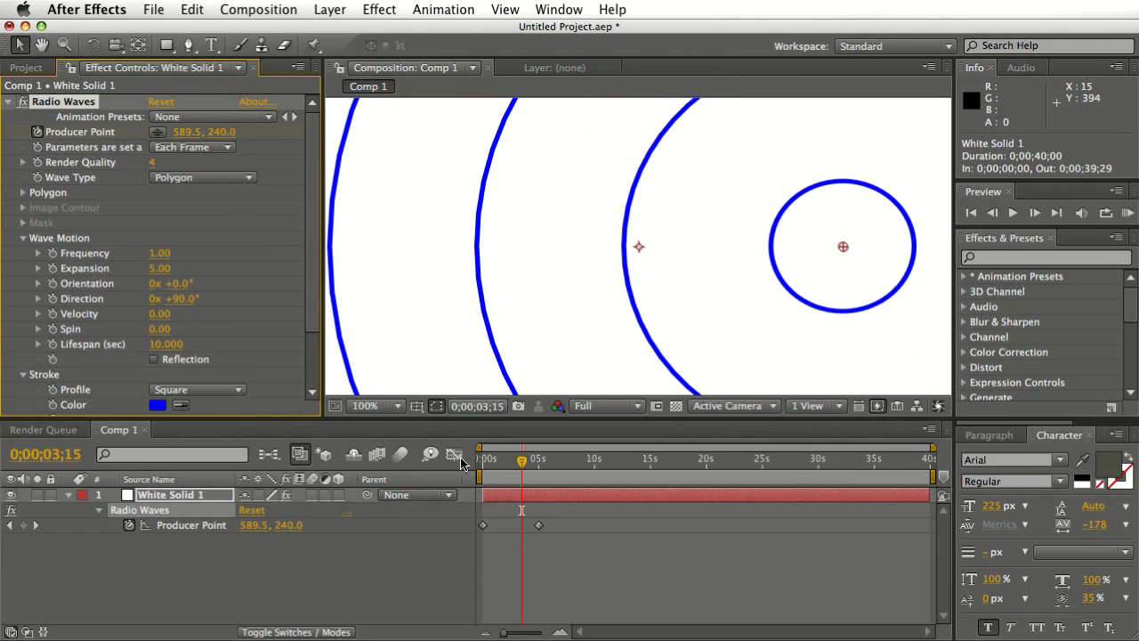
click(525, 461)
mouse_move(525, 461)
mouse_down()
mouse_move(481, 463)
mouse_move(549, 461)
mouse_move(506, 459)
mouse_move(476, 482)
mouse_move(525, 481)
mouse_up()
drag(541, 479, 519, 478)
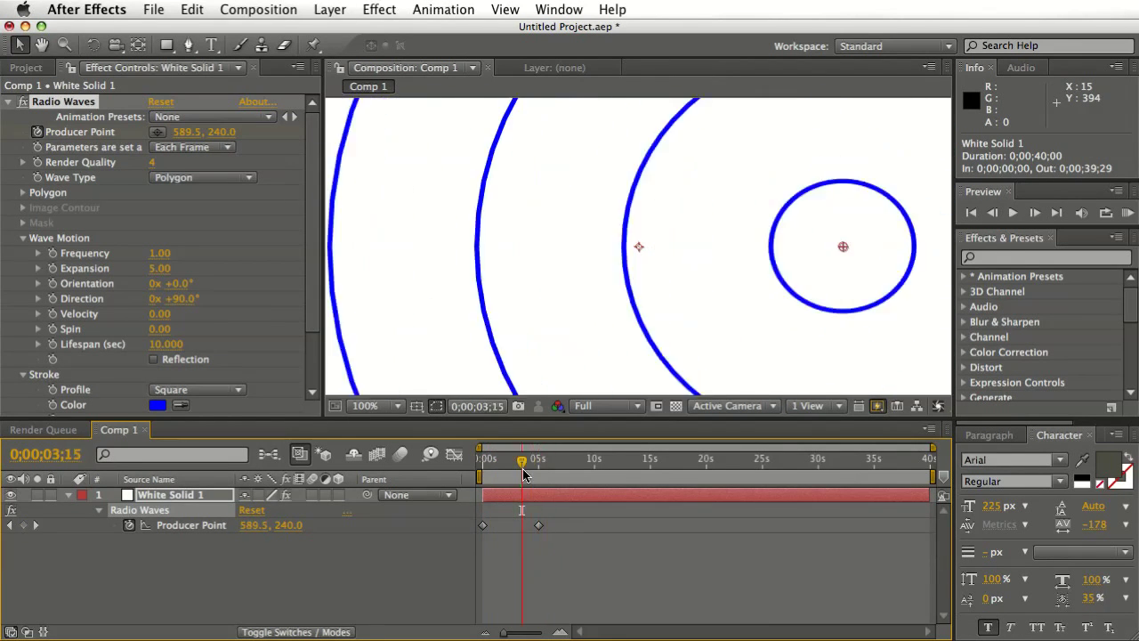
- Set the parameter timing back to Birth and remove the Producer Point animation with the time at 0;00;00;00
click(212, 147)
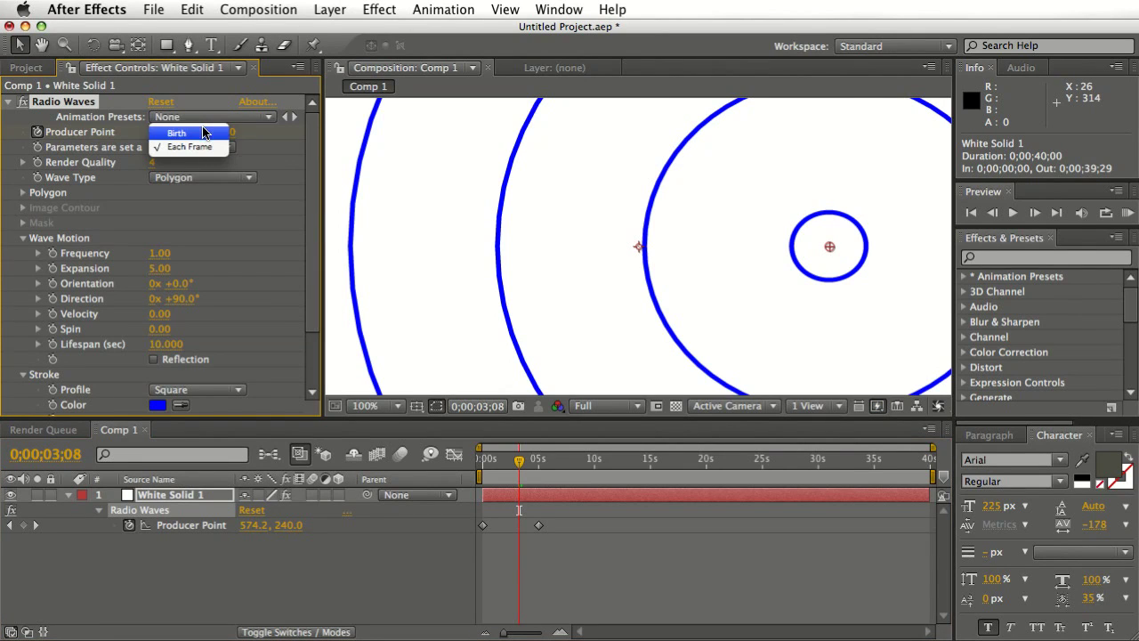
click(204, 133)
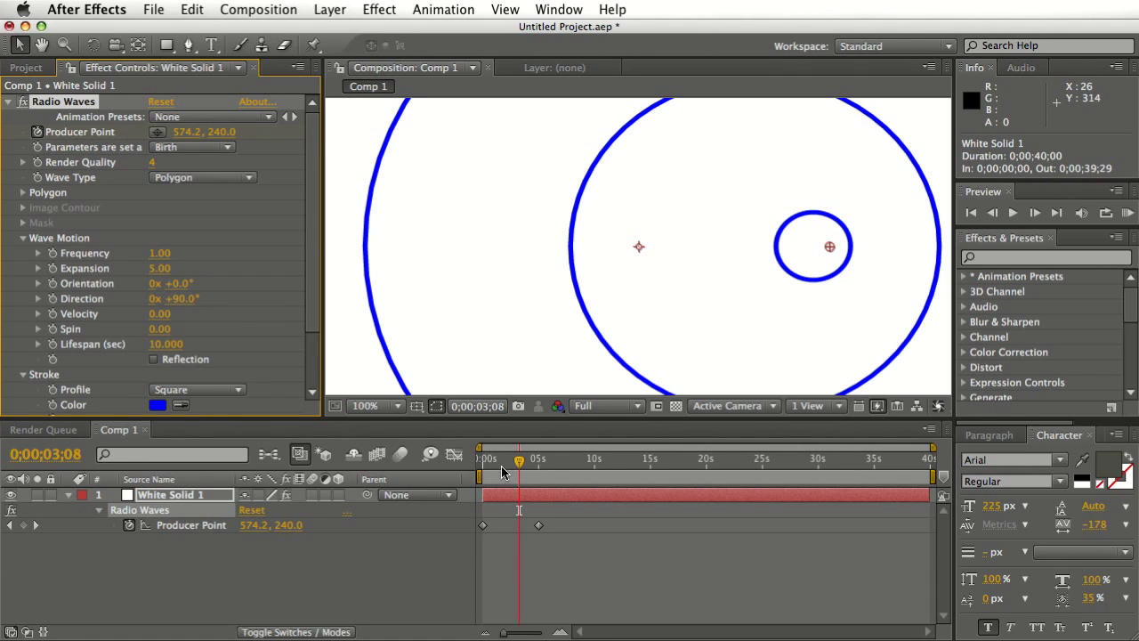
drag(522, 466, 483, 459)
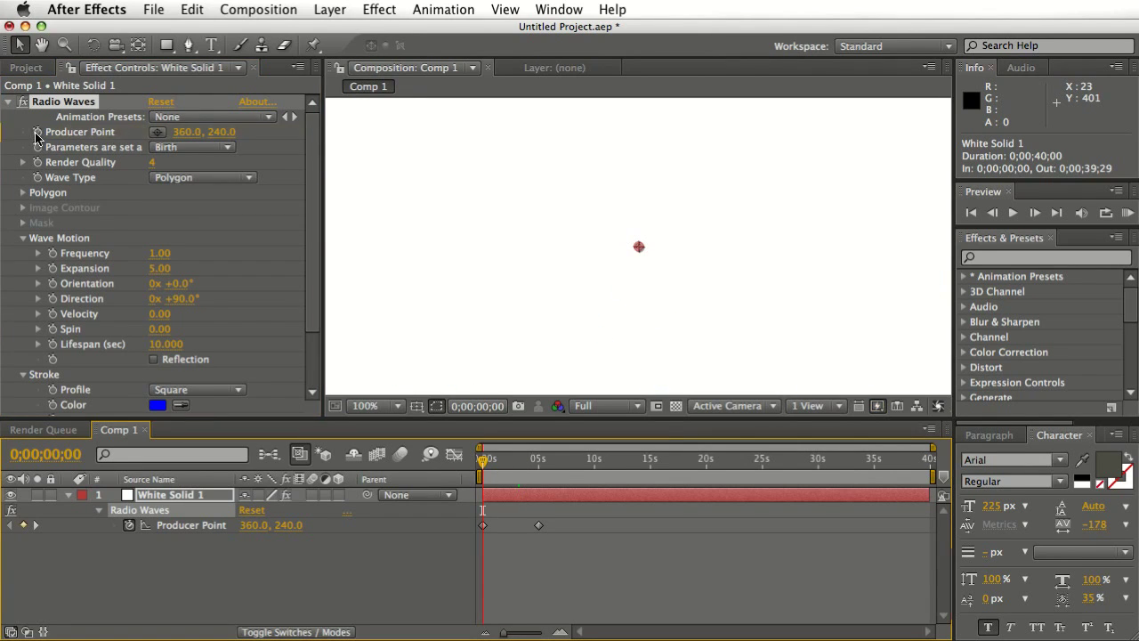
click(37, 131)
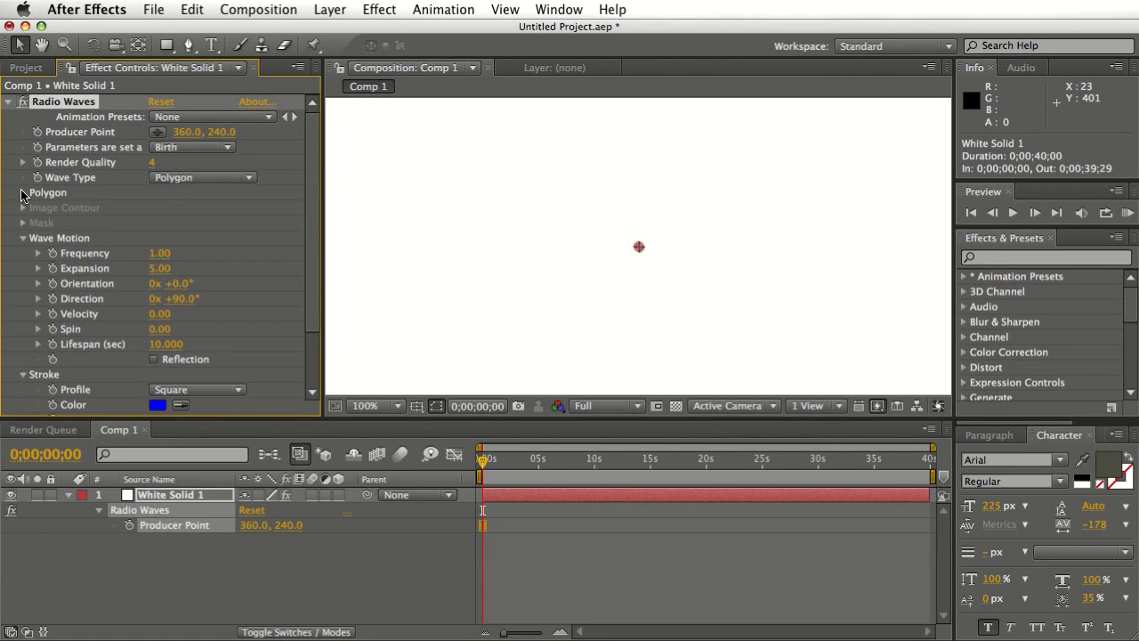
- At 0;00;03;08, set the wave polygon to 3 sides and turn on its Star option
click(23, 194)
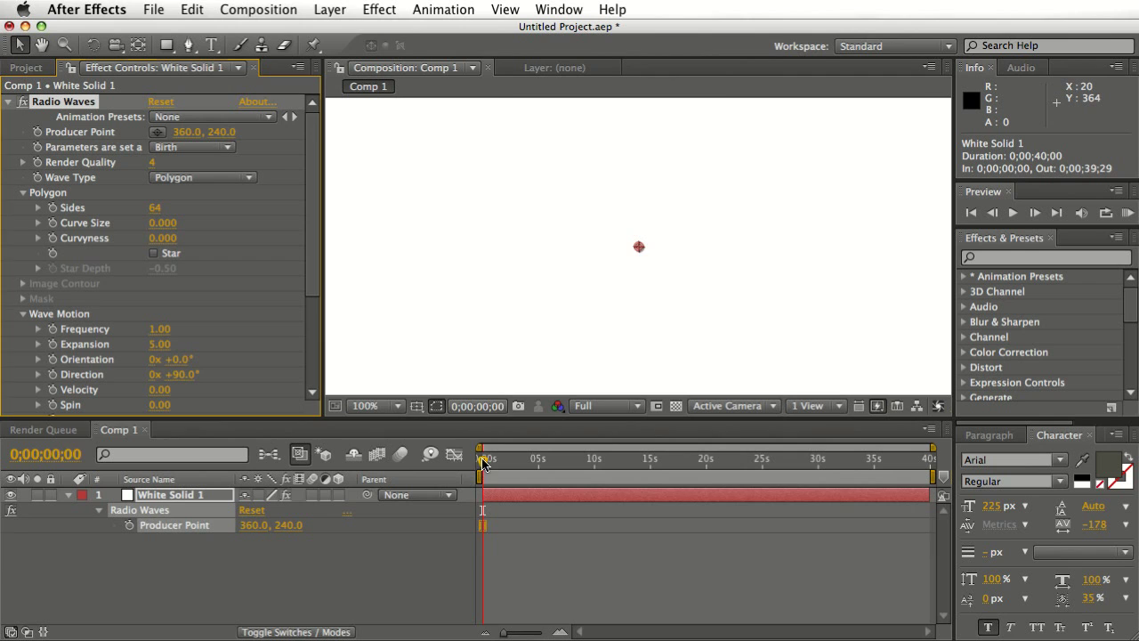
drag(483, 461, 520, 460)
drag(151, 211, 107, 228)
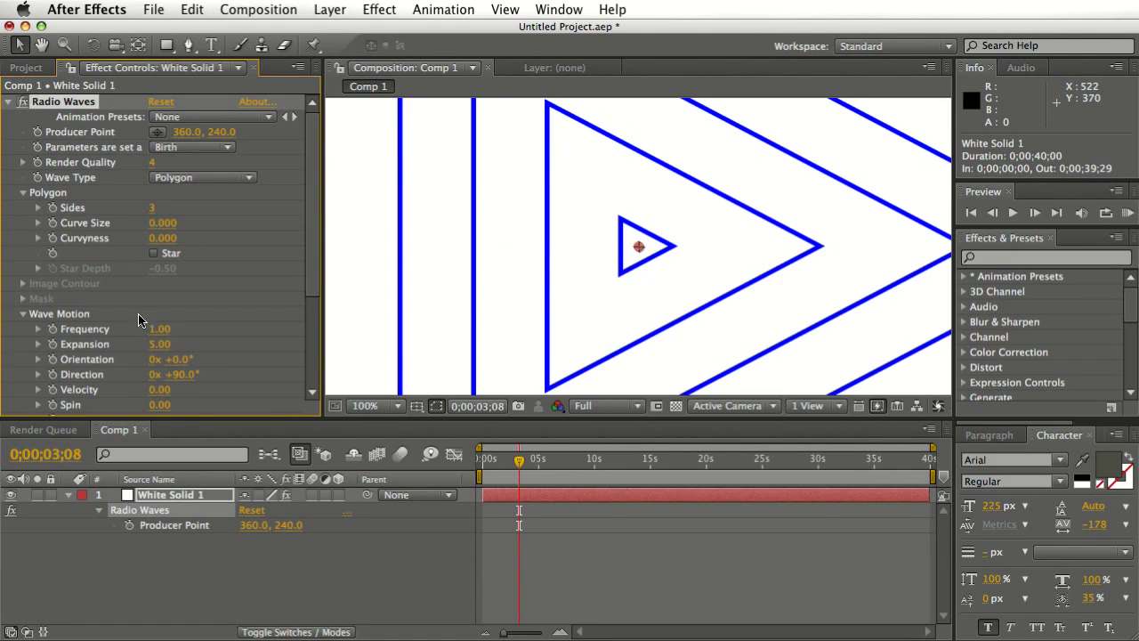
mouse_move(162, 222)
mouse_down()
mouse_move(269, 223)
mouse_move(169, 223)
mouse_up()
click(154, 254)
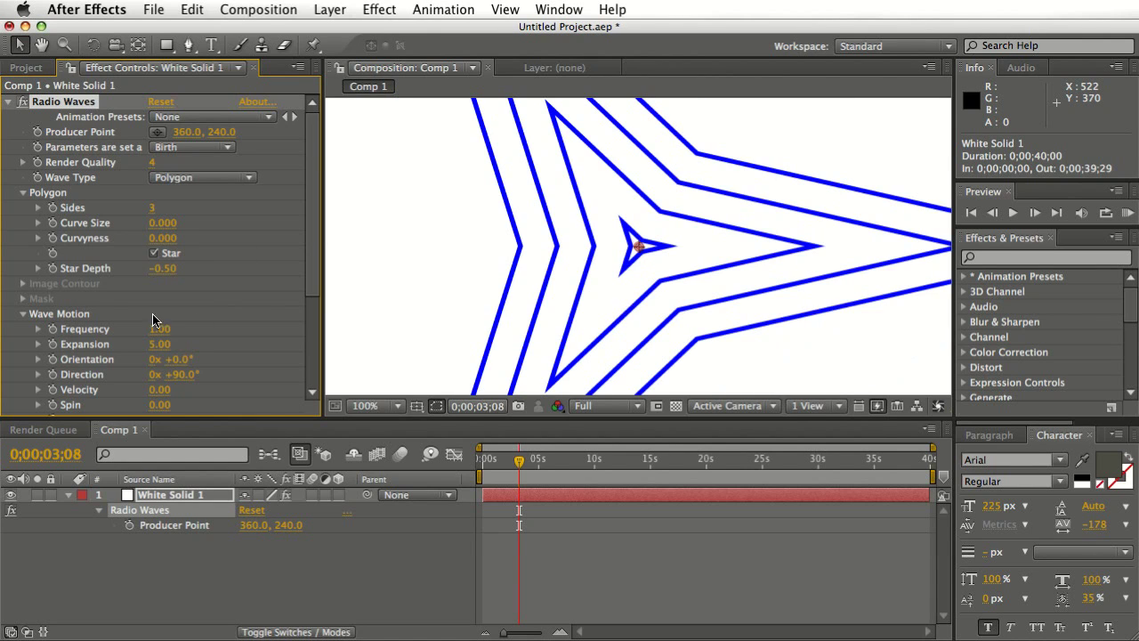
- Turn off the polygon's Star option and set the wave Frequency to 4.20 and Expansion to 2.80
click(154, 254)
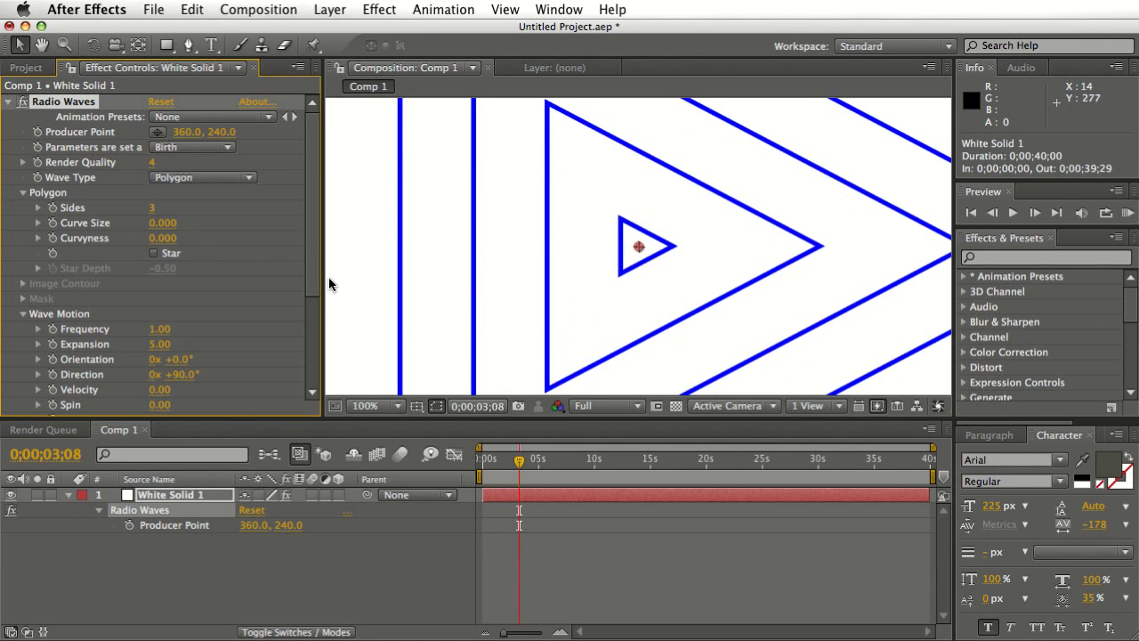
scroll(146, 175, down, 5)
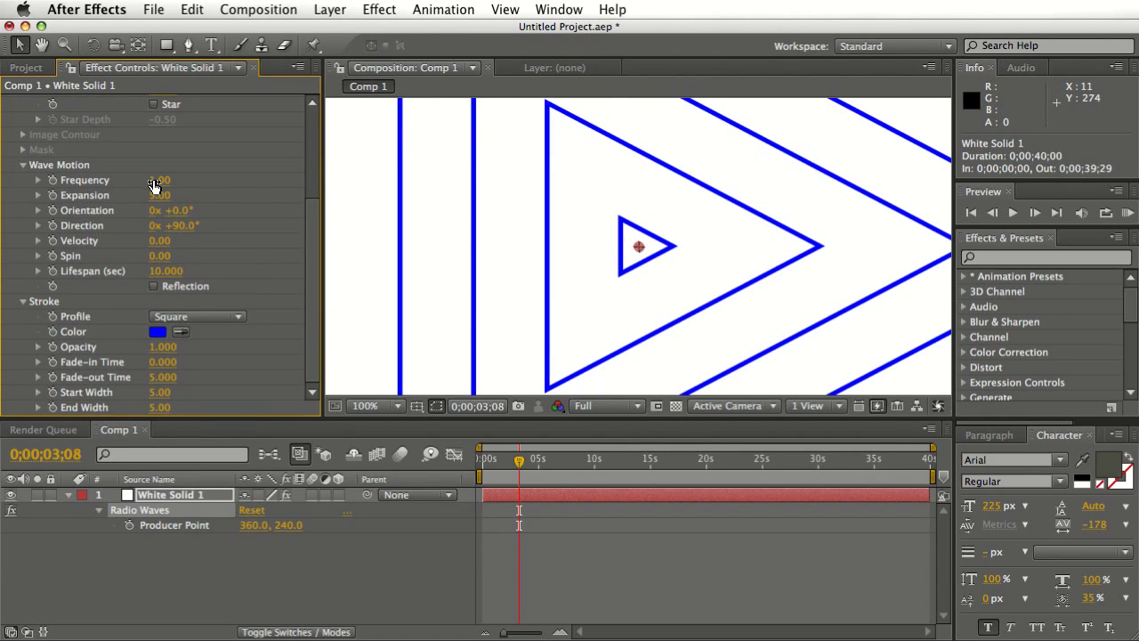
drag(158, 181, 189, 185)
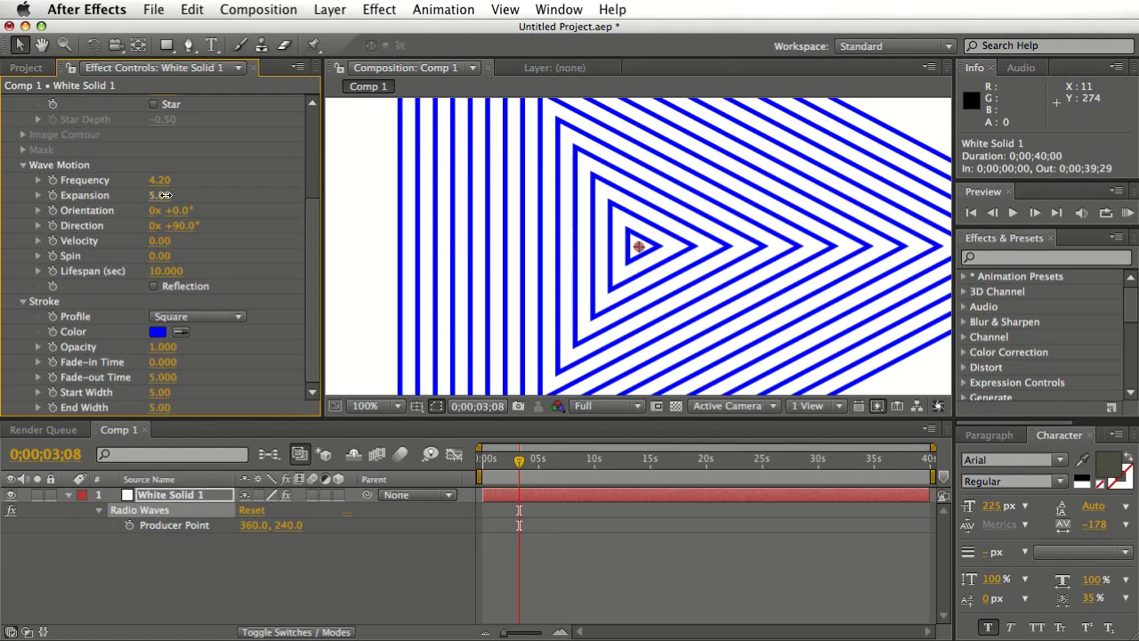
drag(161, 197, 208, 212)
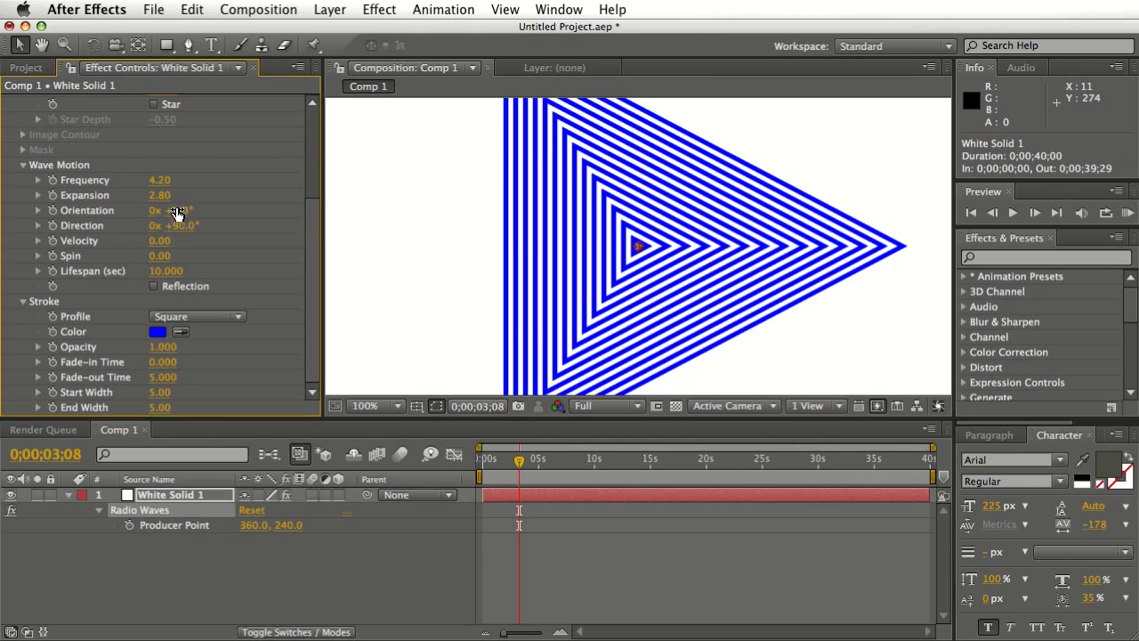
- Set the waves' Orientation to -15°, Direction to 239°, Velocity to 8.00 and Spin to 38.00, and preview them at 0;00;02;26
mouse_move(177, 214)
mouse_down()
mouse_move(257, 208)
mouse_move(179, 210)
mouse_move(210, 223)
mouse_move(176, 233)
mouse_up()
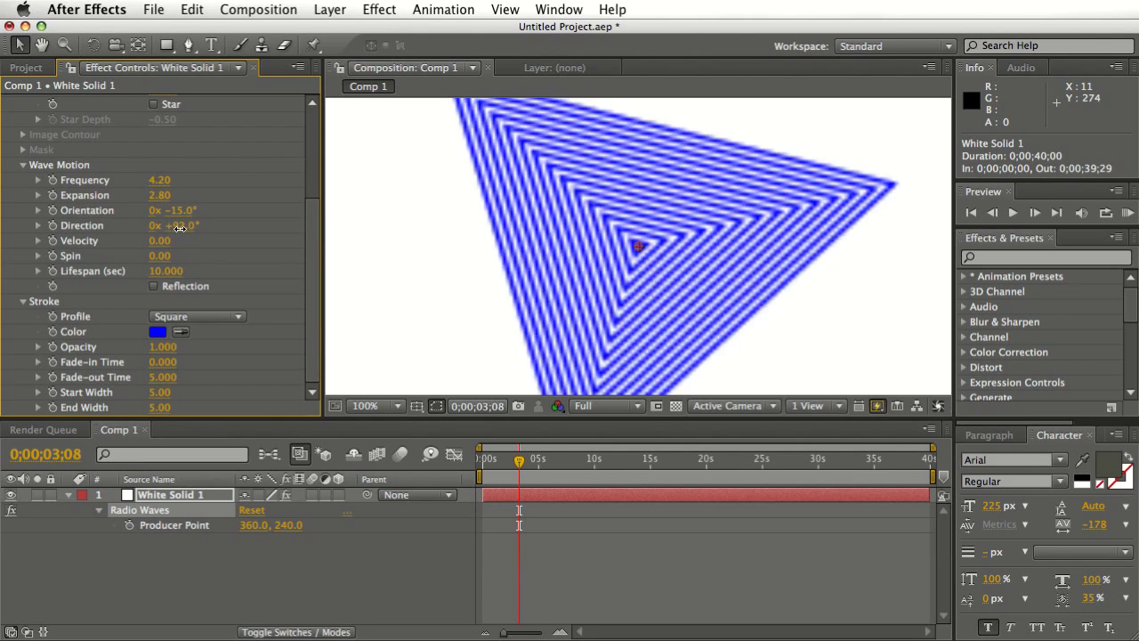
drag(178, 224, 262, 206)
drag(166, 243, 313, 224)
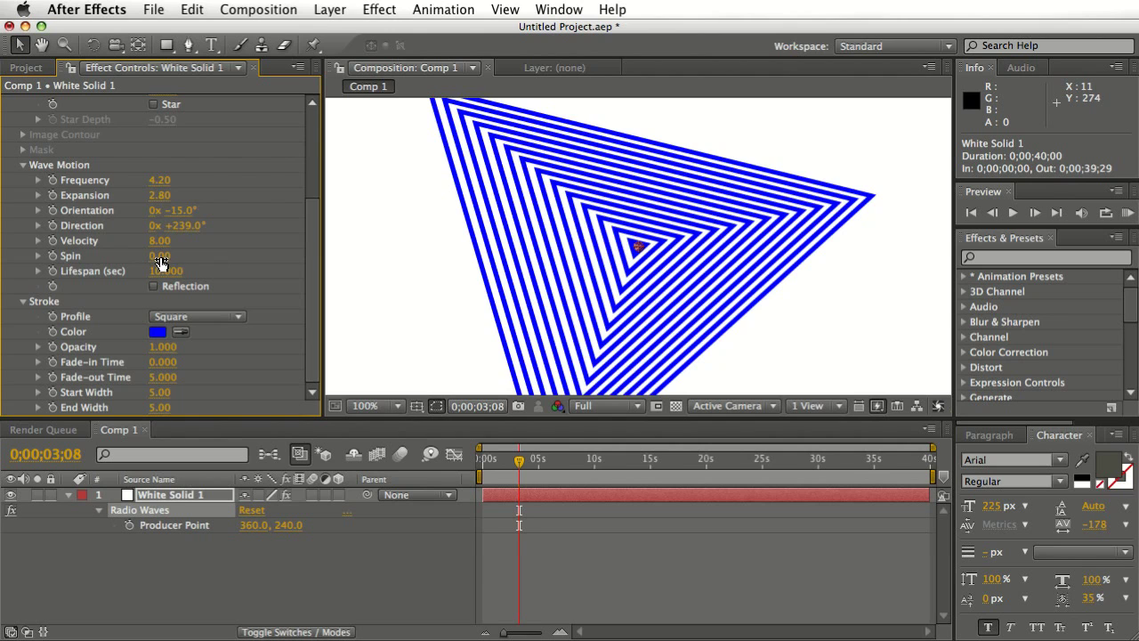
drag(159, 256, 199, 264)
mouse_move(518, 471)
mouse_down()
mouse_move(480, 472)
mouse_move(541, 478)
mouse_move(481, 472)
mouse_move(514, 460)
mouse_up()
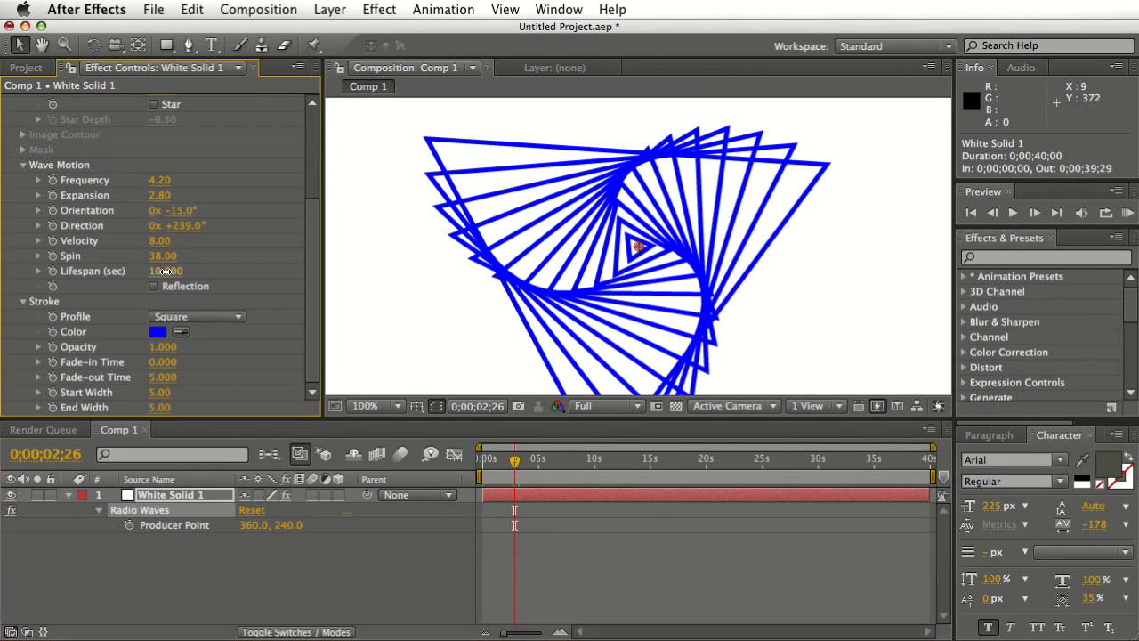
- Set the wave Lifespan to 3.300 seconds and give the stroke a Triangle profile with a Fade-in Time of 2.600
drag(165, 271, 105, 273)
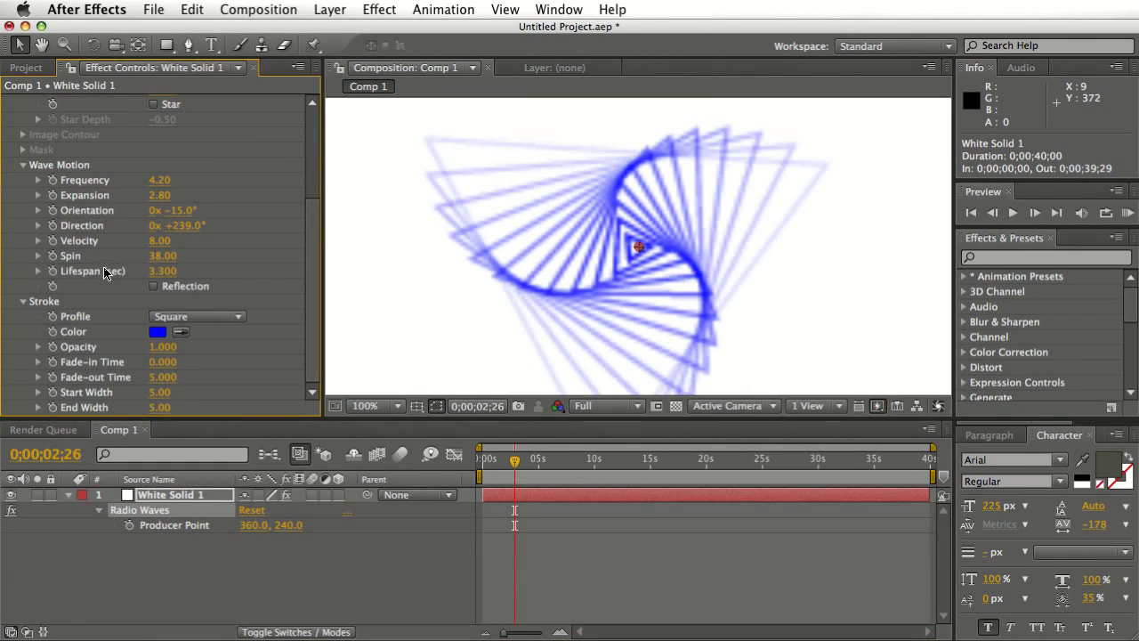
click(223, 321)
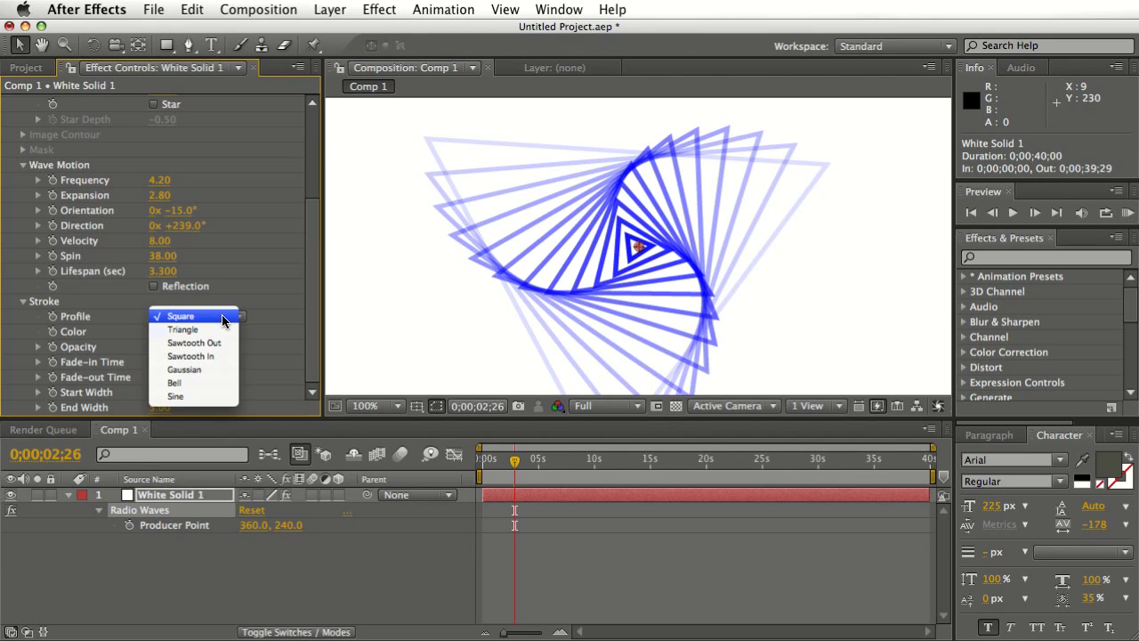
click(222, 329)
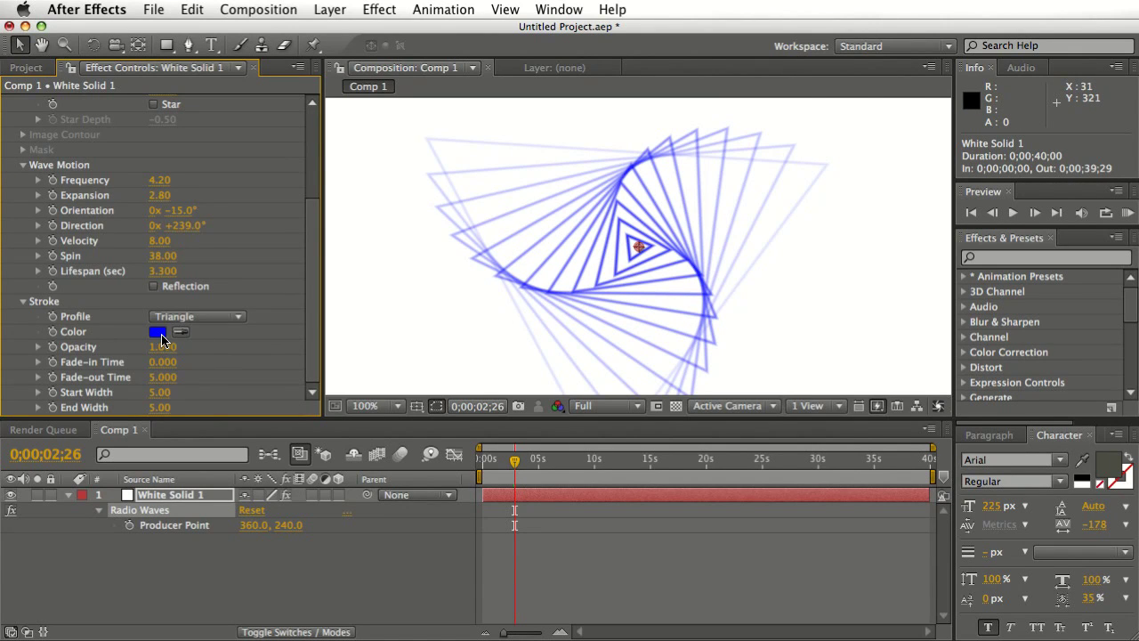
mouse_move(168, 347)
mouse_down()
mouse_move(140, 346)
mouse_move(197, 352)
mouse_up()
drag(163, 365, 187, 362)
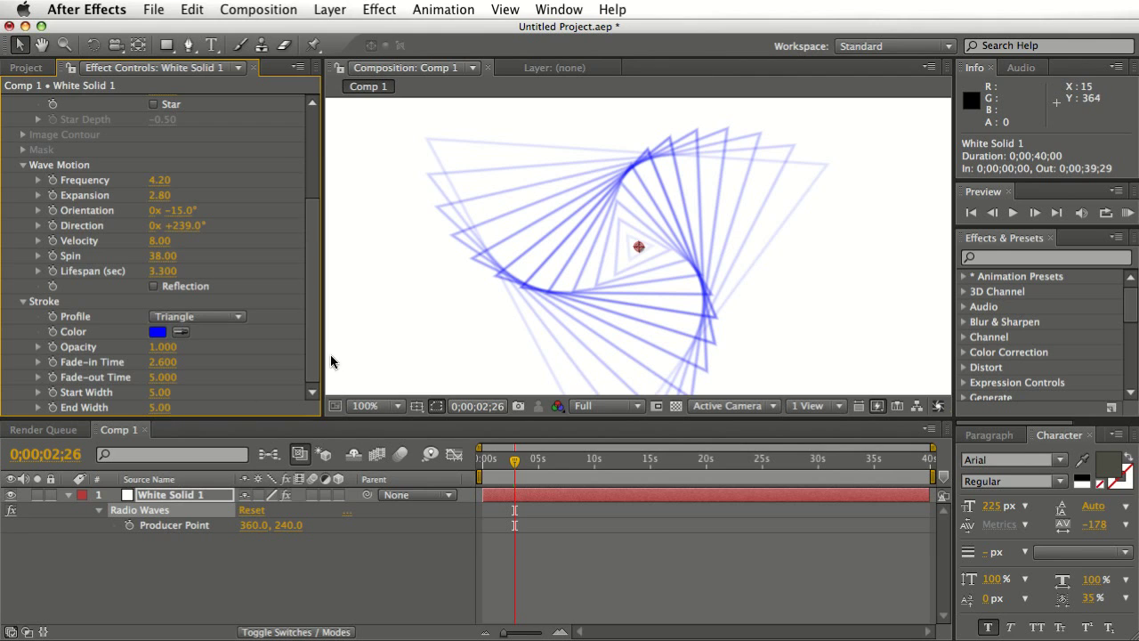
- Change the Radio Waves wave type from Polygon to Mask
drag(313, 318, 312, 236)
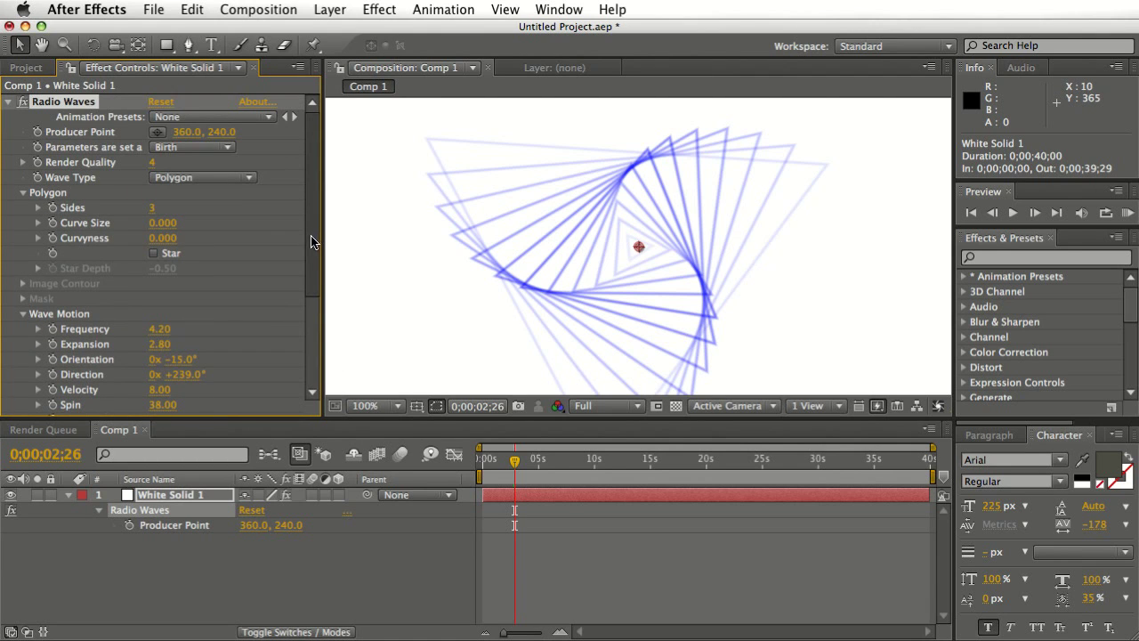
drag(306, 256, 302, 290)
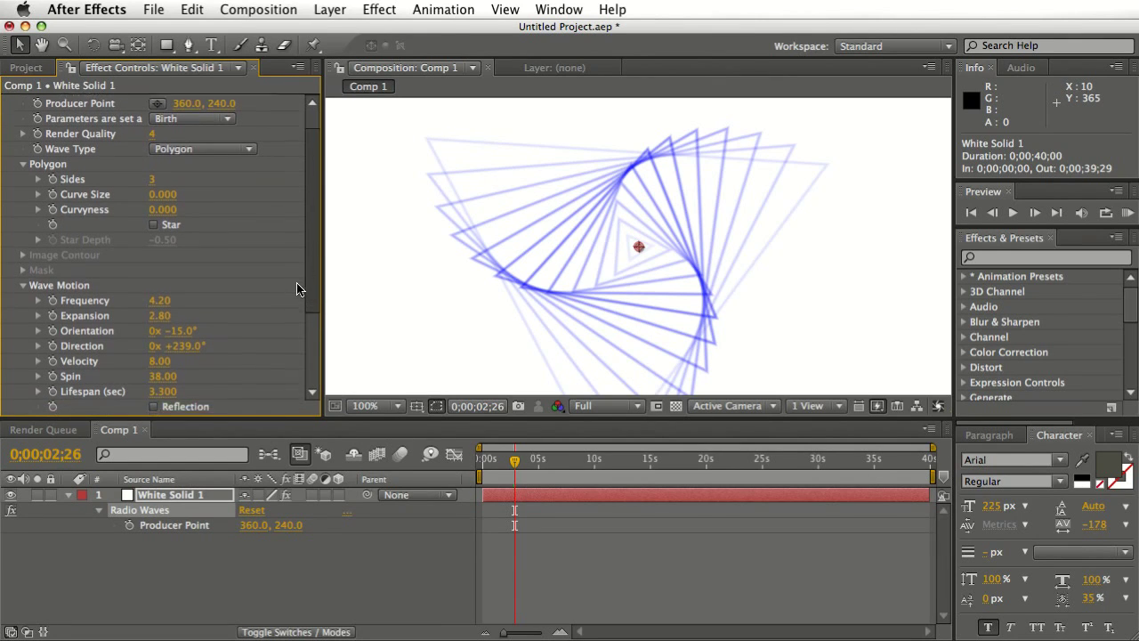
scroll(301, 287, up, 1)
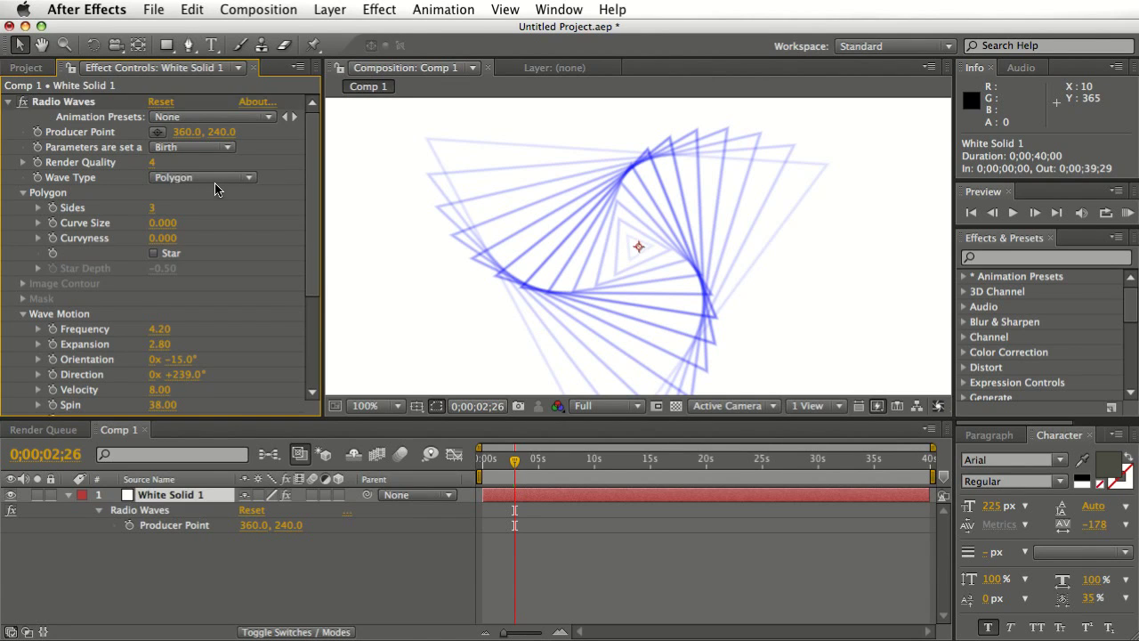
click(216, 181)
click(218, 204)
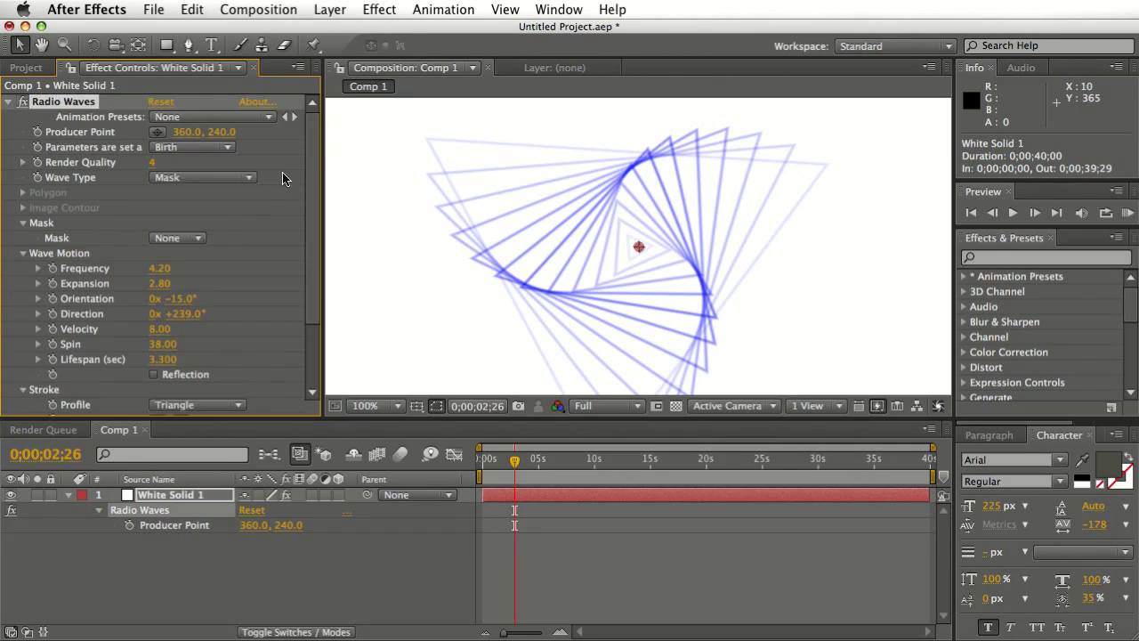
- Draw an irregular closed mask of 11 points around the middle of the white solid with the Pen tool
click(188, 46)
mouse_move(585, 267)
mouse_down()
mouse_move(575, 259)
mouse_move(607, 297)
mouse_up()
click(627, 185)
click(732, 176)
click(772, 288)
click(702, 259)
click(667, 309)
click(637, 348)
click(578, 333)
click(640, 277)
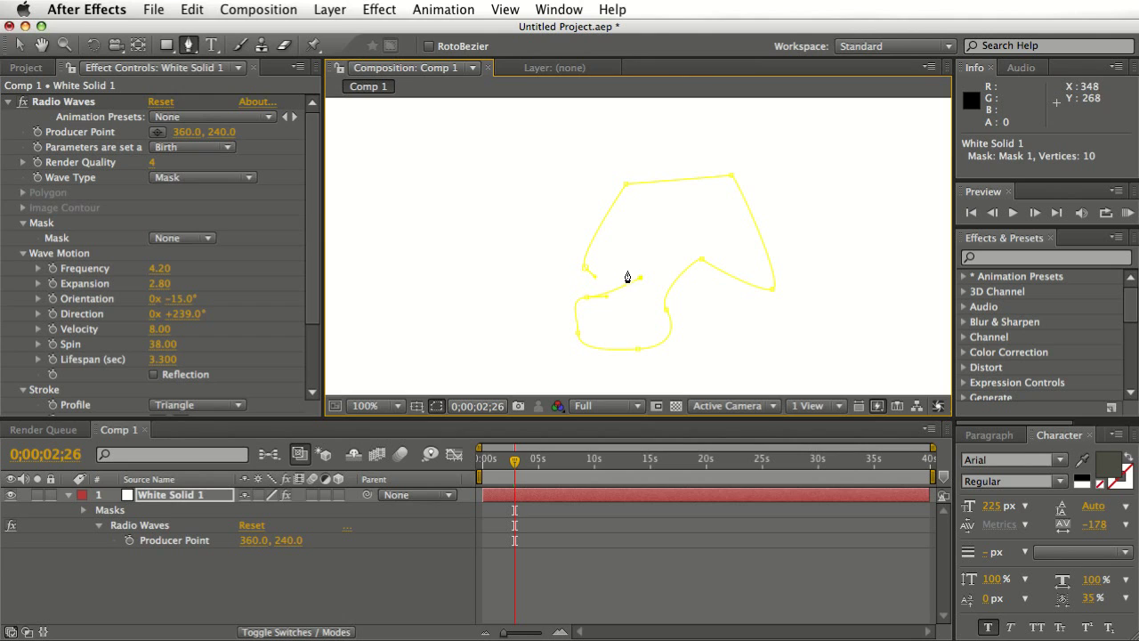
click(626, 270)
- Choose Mask 1 as the source shape of the waves and scrub back to 0;00;00;00
click(197, 240)
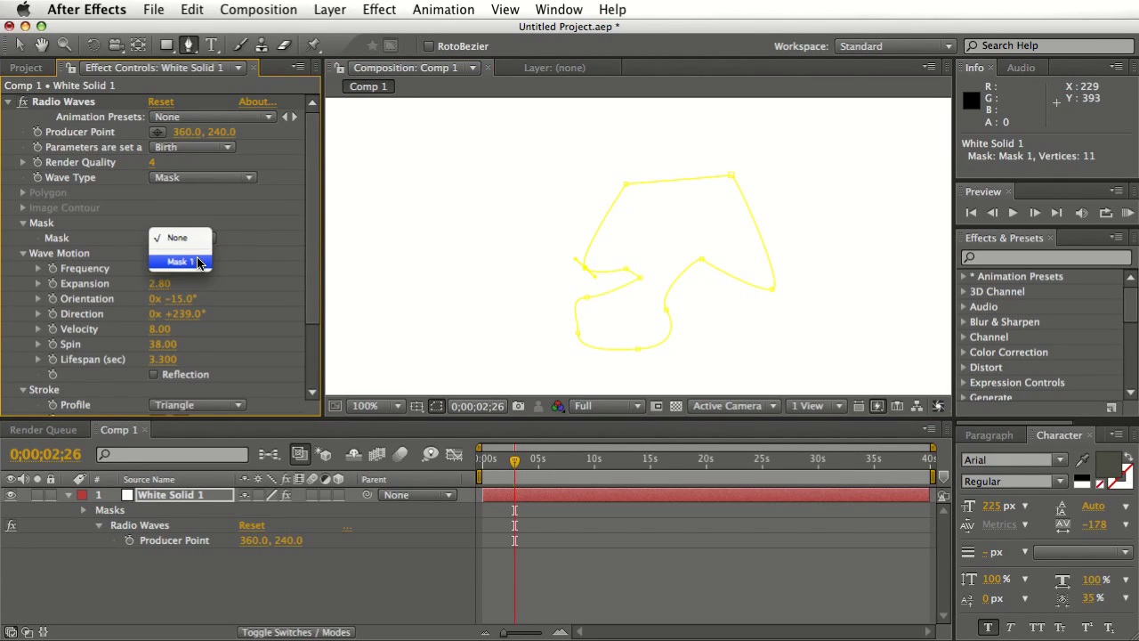
click(198, 262)
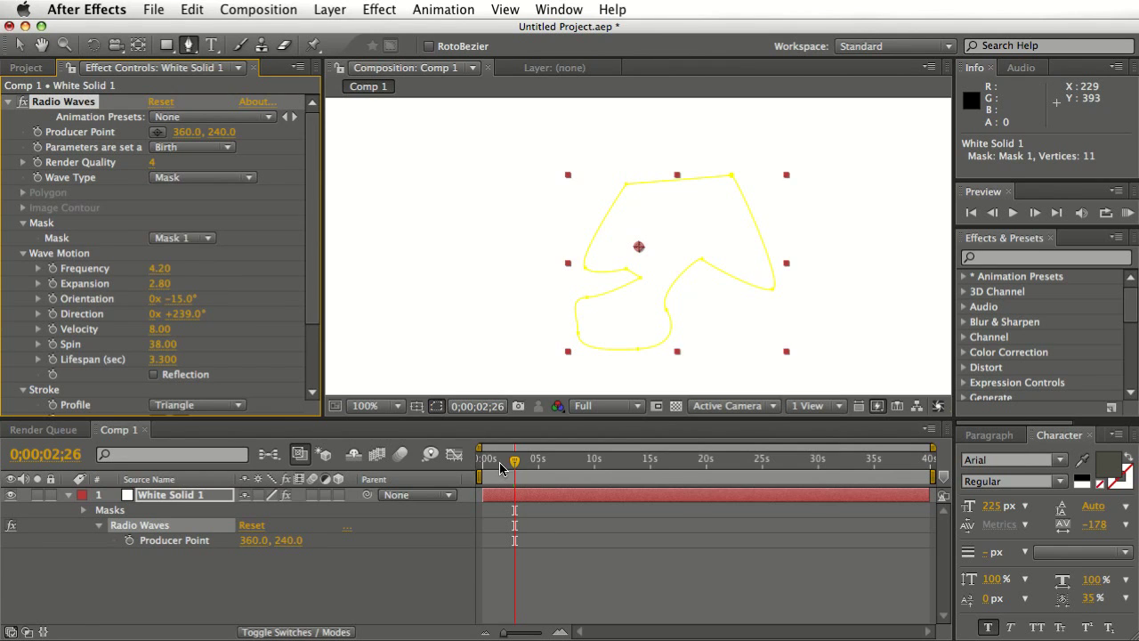
drag(516, 465, 482, 474)
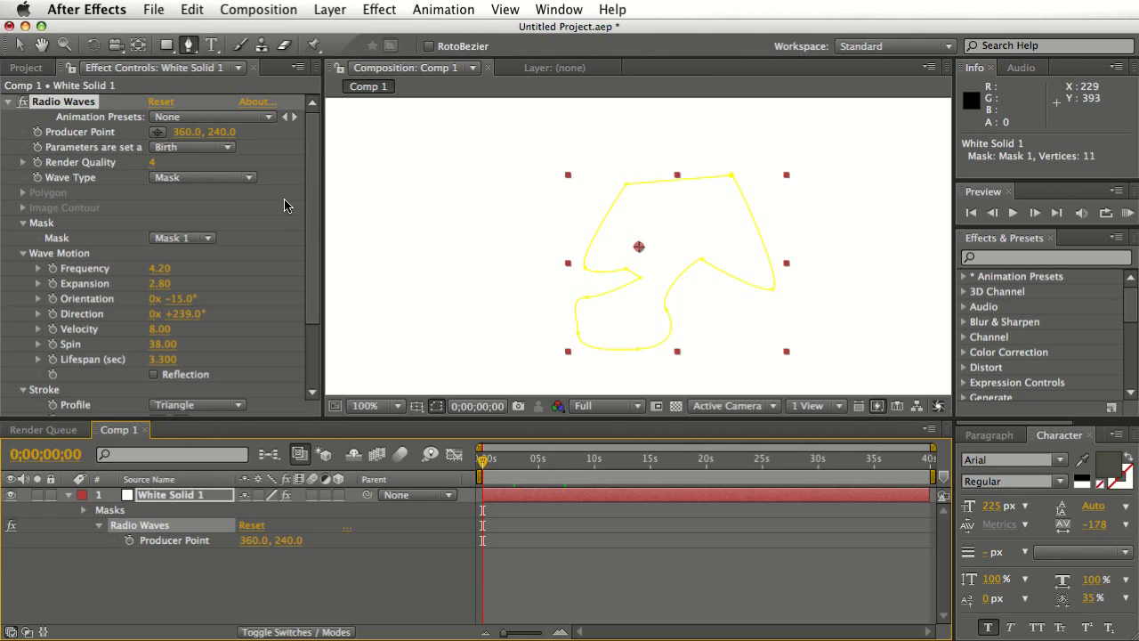
- Delete Mask 1 from the white solid and reset the Radio Waves effect to its default settings
click(83, 511)
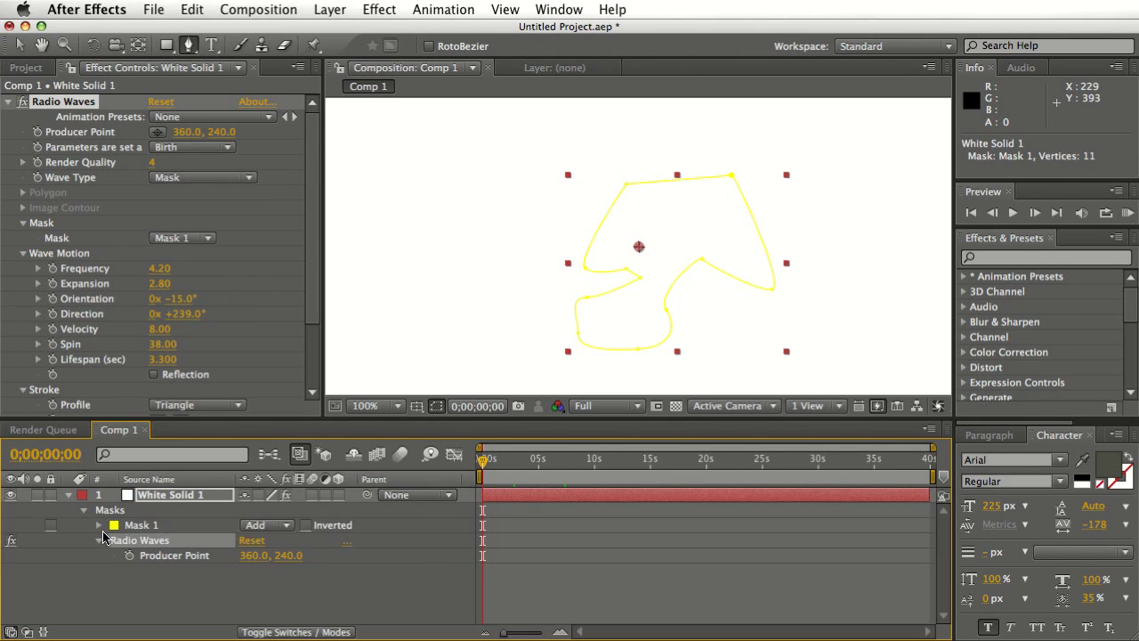
click(125, 525)
key(Delete)
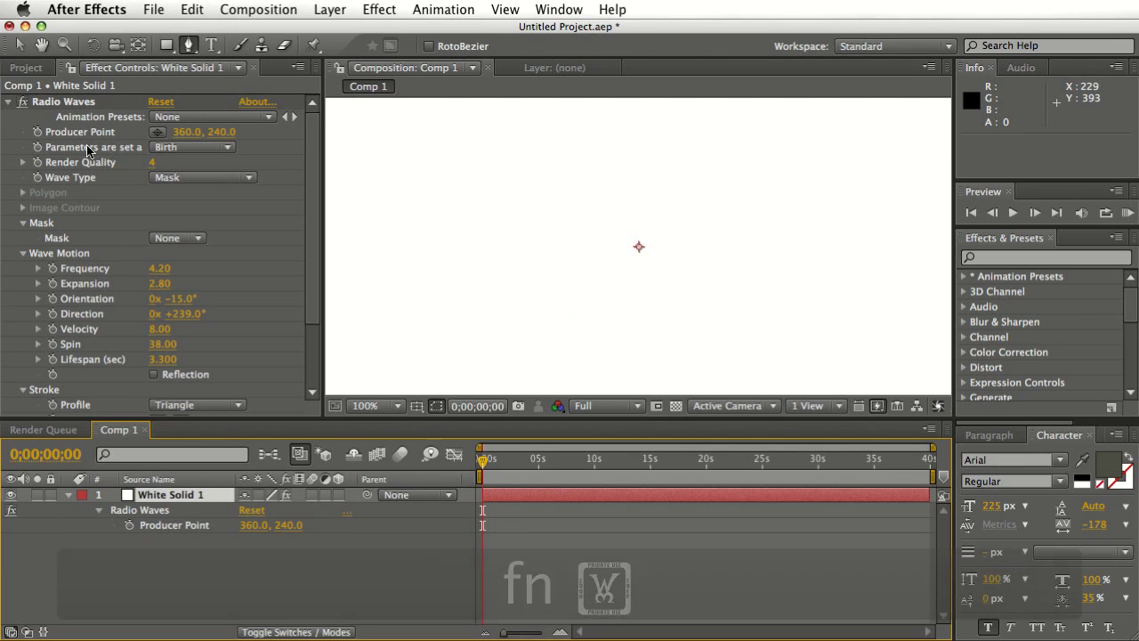
click(76, 105)
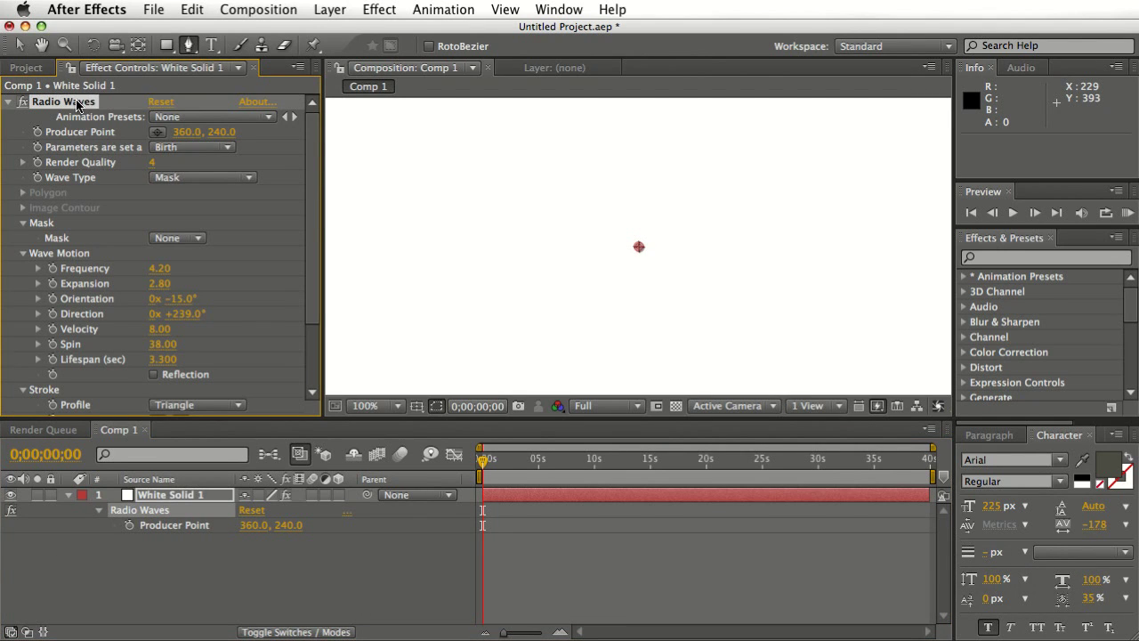
click(166, 103)
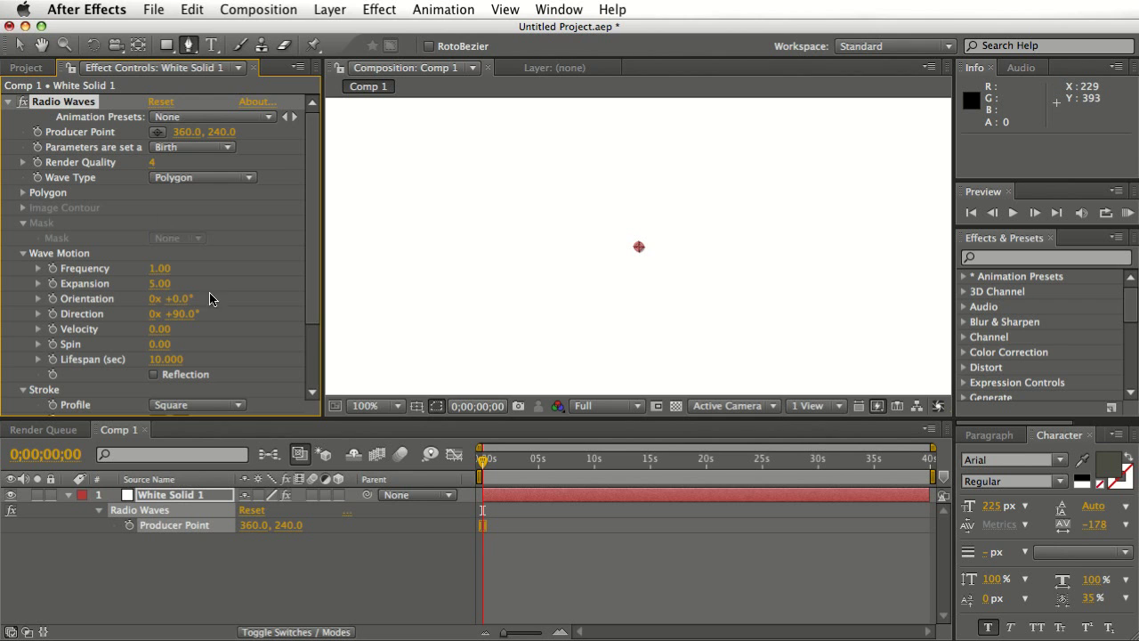
- Scrub to 0;00;02;09 and move the Producer Point in the composition to 315.0, 256.0
drag(484, 461, 504, 470)
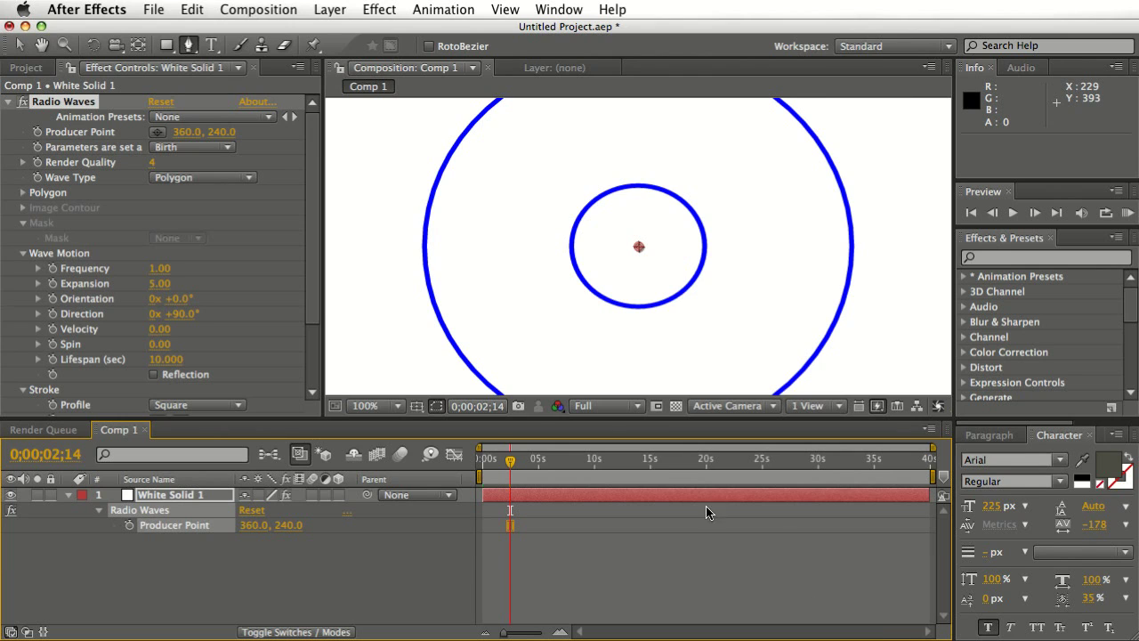
mouse_move(511, 464)
mouse_down()
mouse_move(478, 472)
mouse_move(508, 461)
mouse_up()
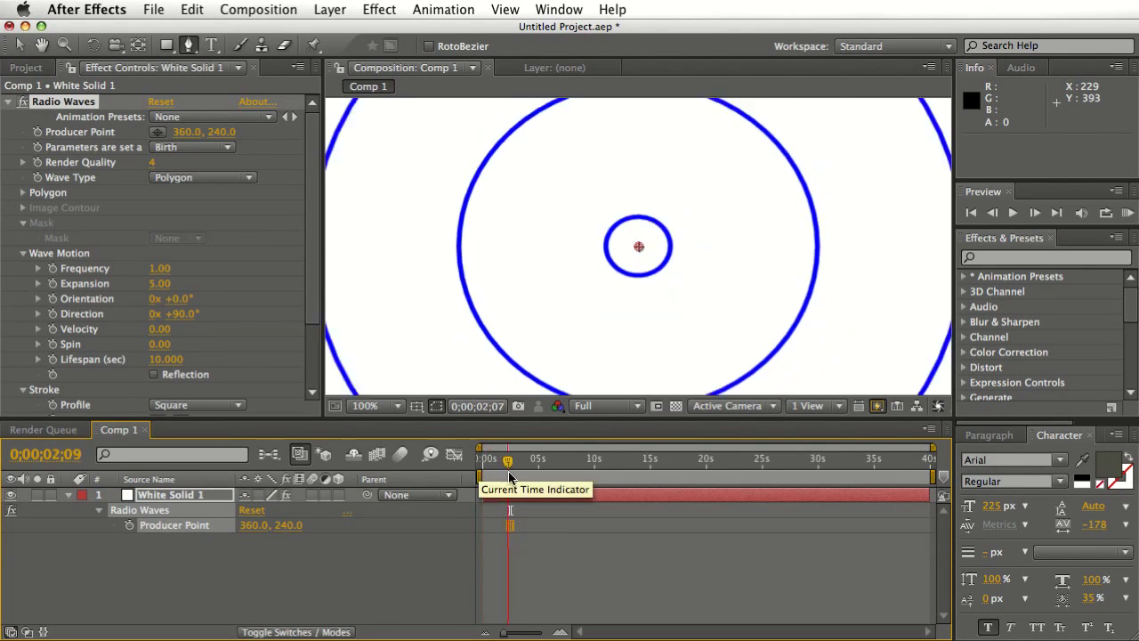
drag(639, 248, 598, 262)
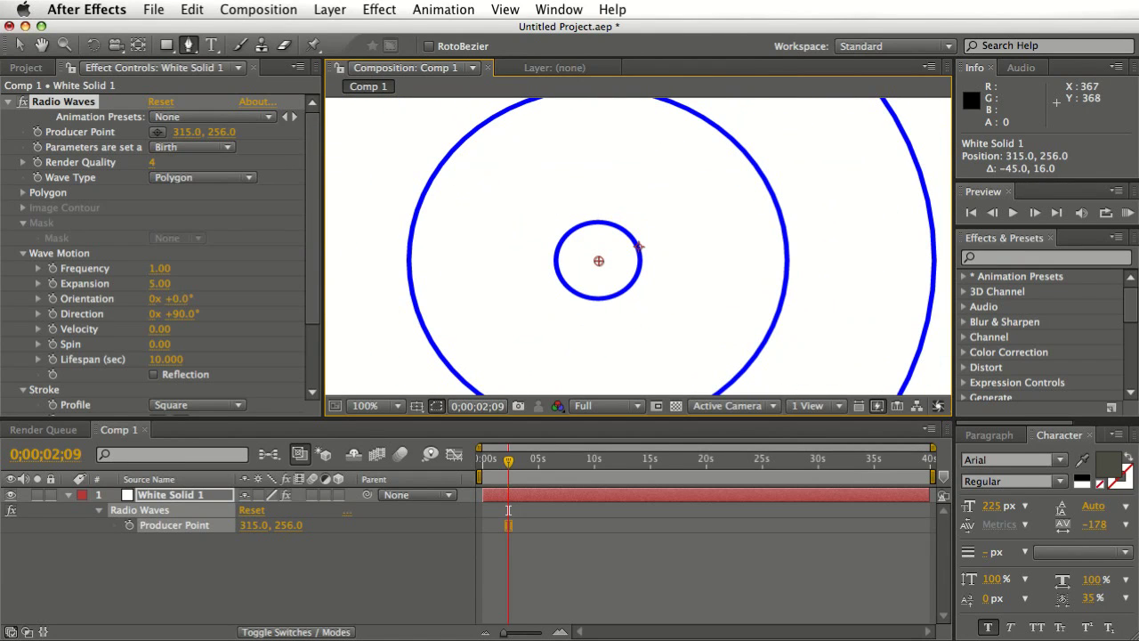
- Switch to QuickTime Player, scrub through finalplus.mov to 00:00:21 to examine the smoke motion, and close the movie
key(super+Tab)
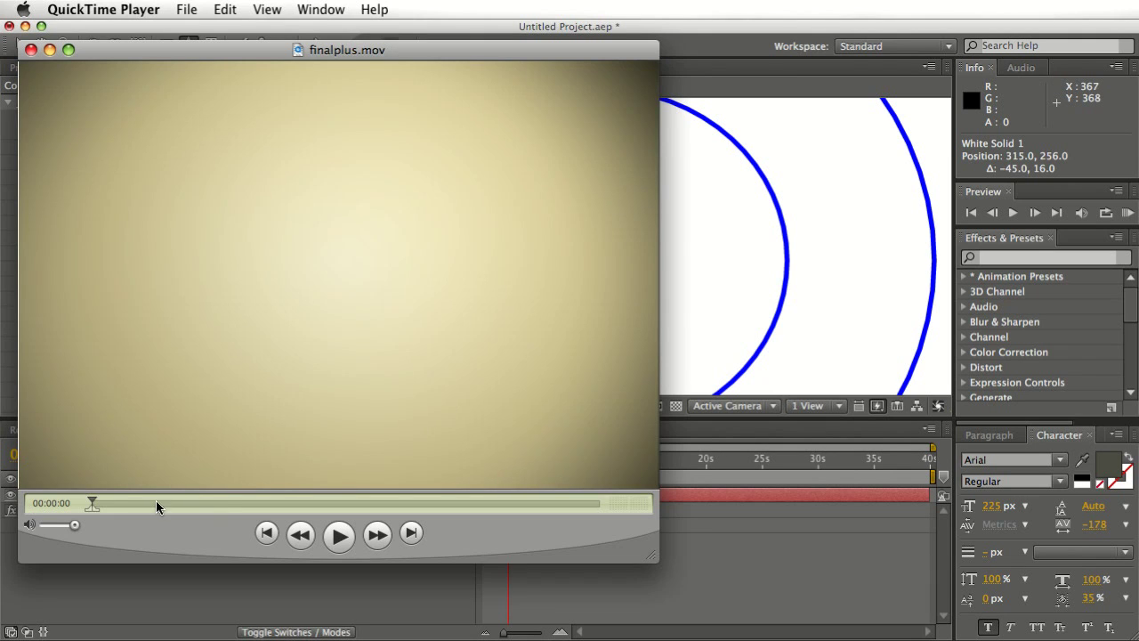
mouse_move(144, 504)
mouse_down()
mouse_move(223, 499)
mouse_move(155, 505)
mouse_up()
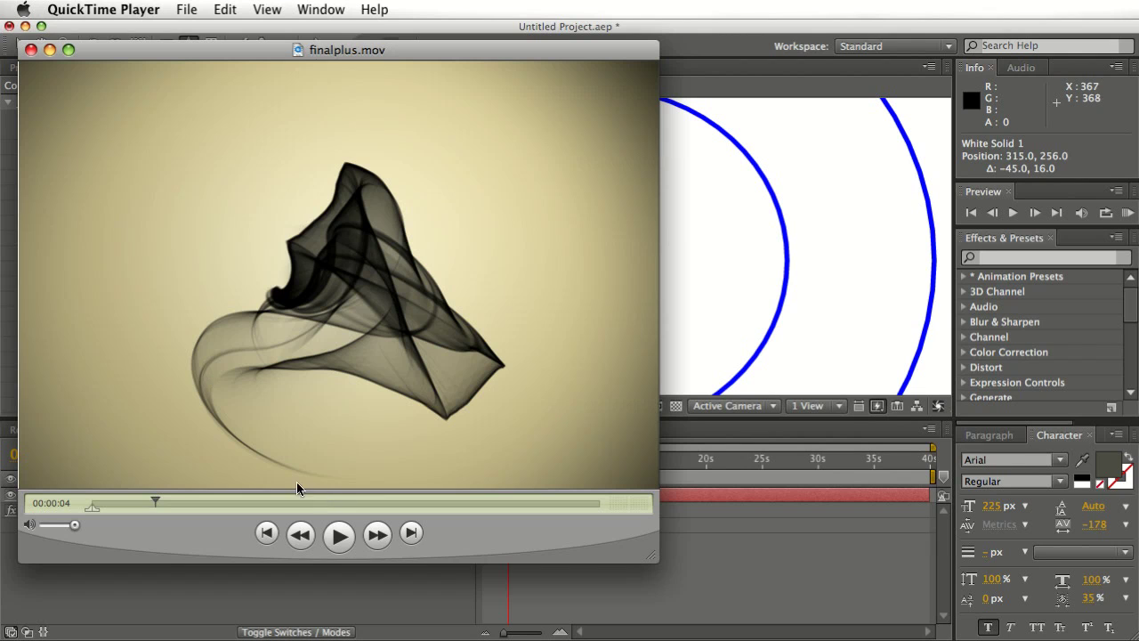
drag(155, 504, 362, 529)
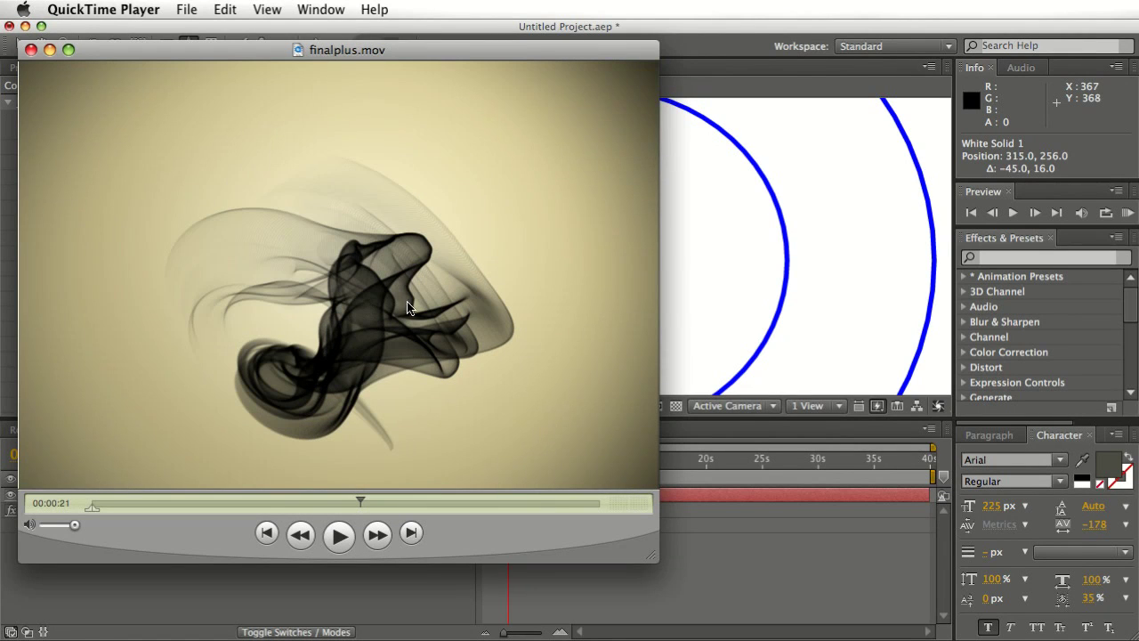
click(30, 49)
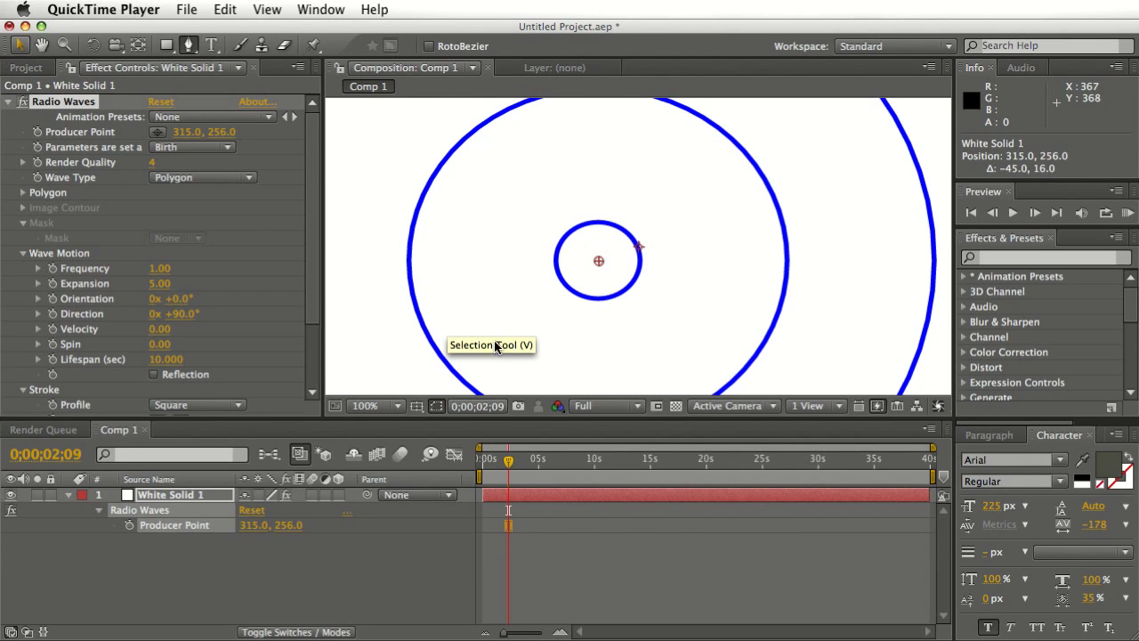
- Return to the start of the composition and scrub forward to 0;00;02;07 to preview the default circular waves
click(509, 461)
click(478, 461)
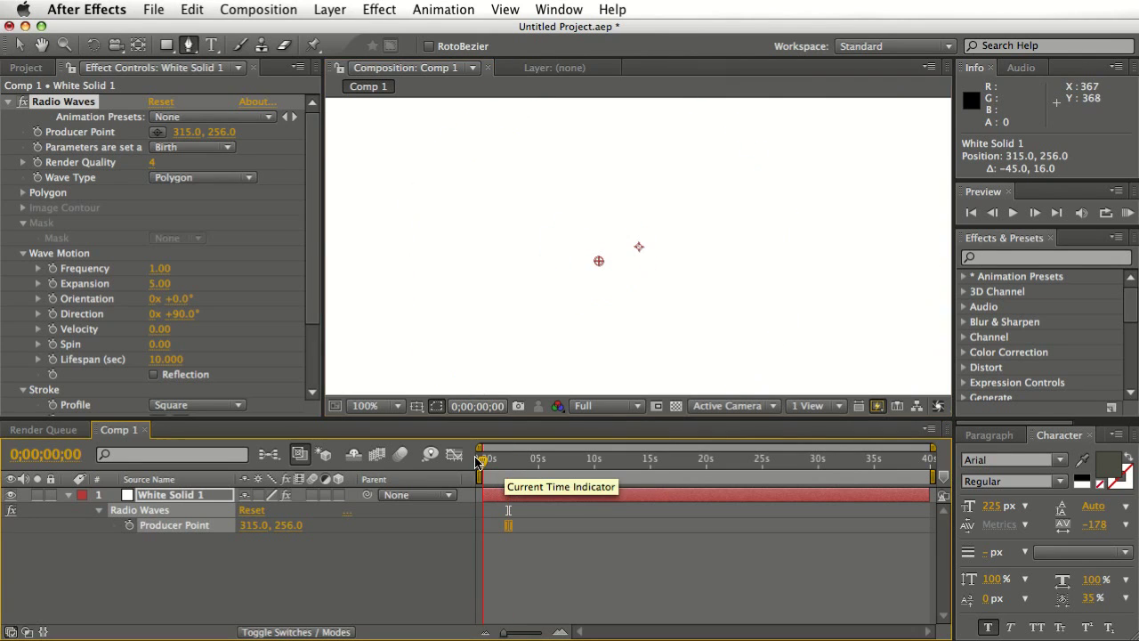
drag(478, 461, 508, 461)
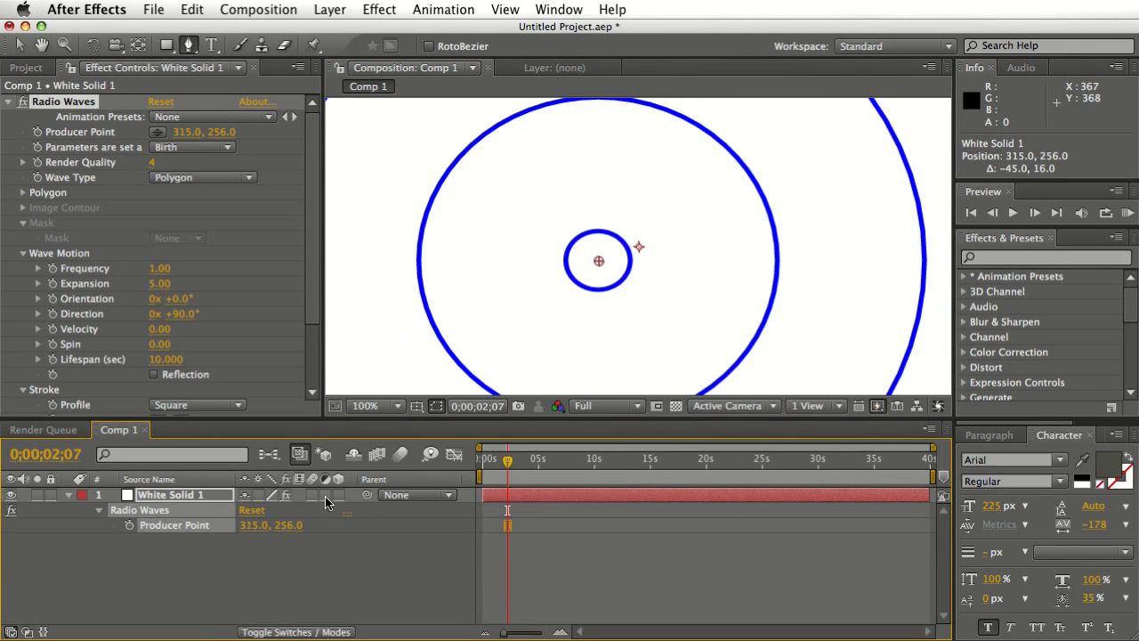
- Add the expression wiggle(1,200); to the Producer Point of the white solid's Radio Waves effect
click(194, 559)
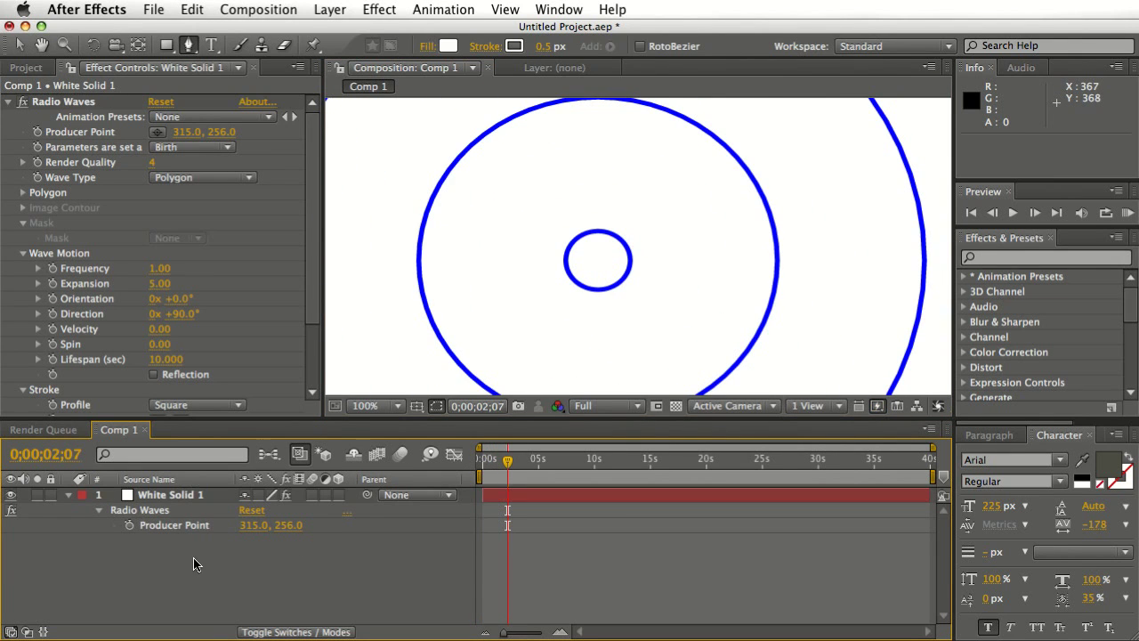
alt+click(130, 526)
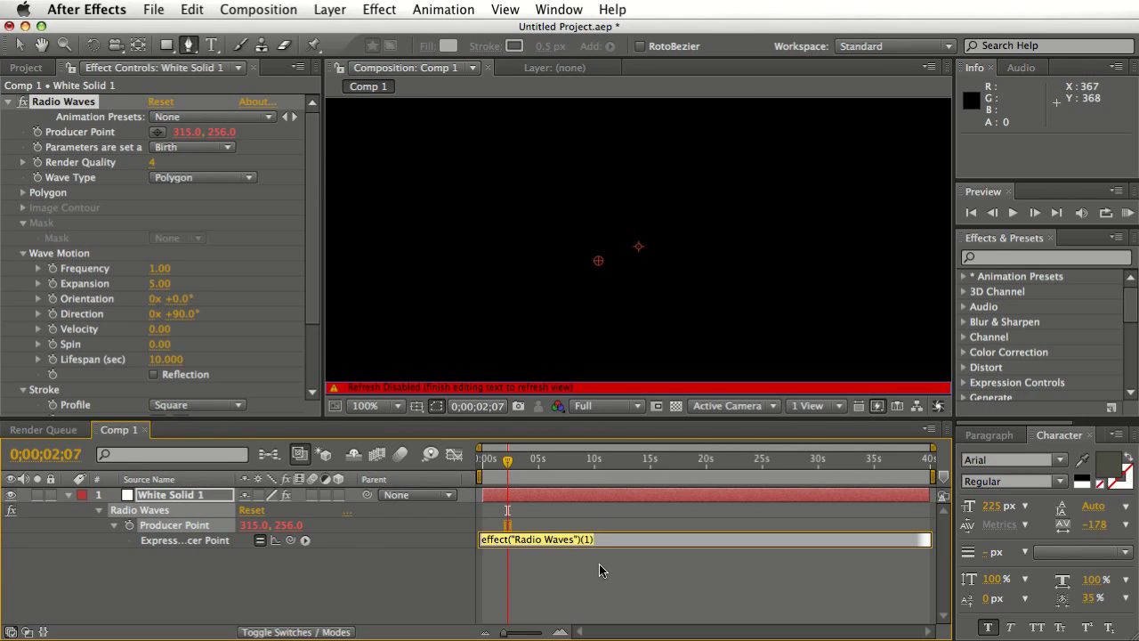
text(wiggle(1)
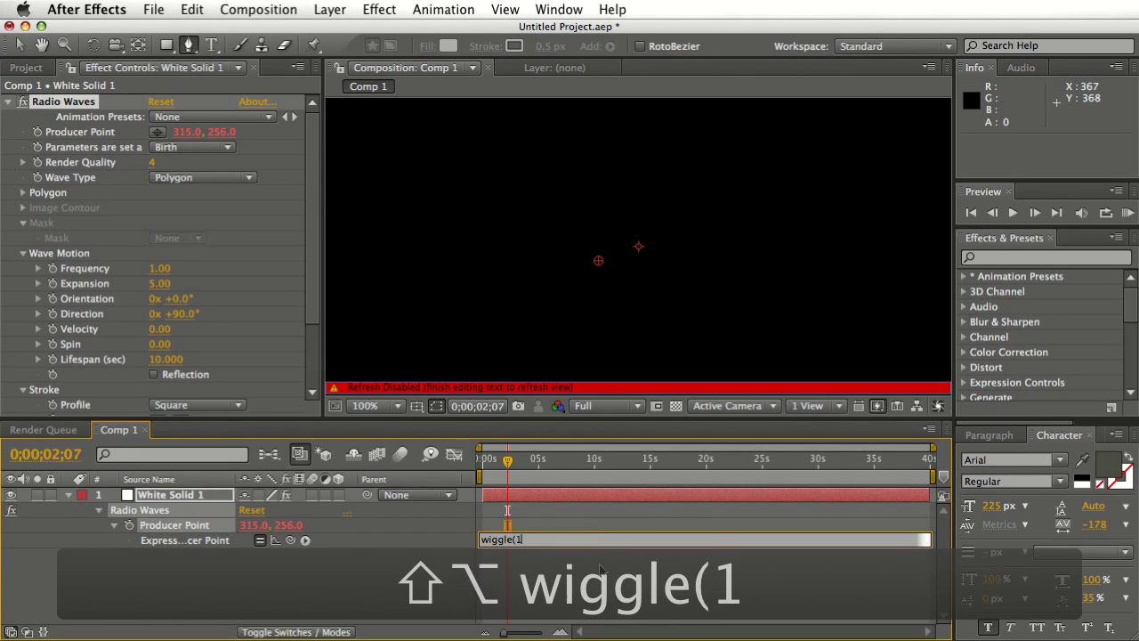
text(,200))
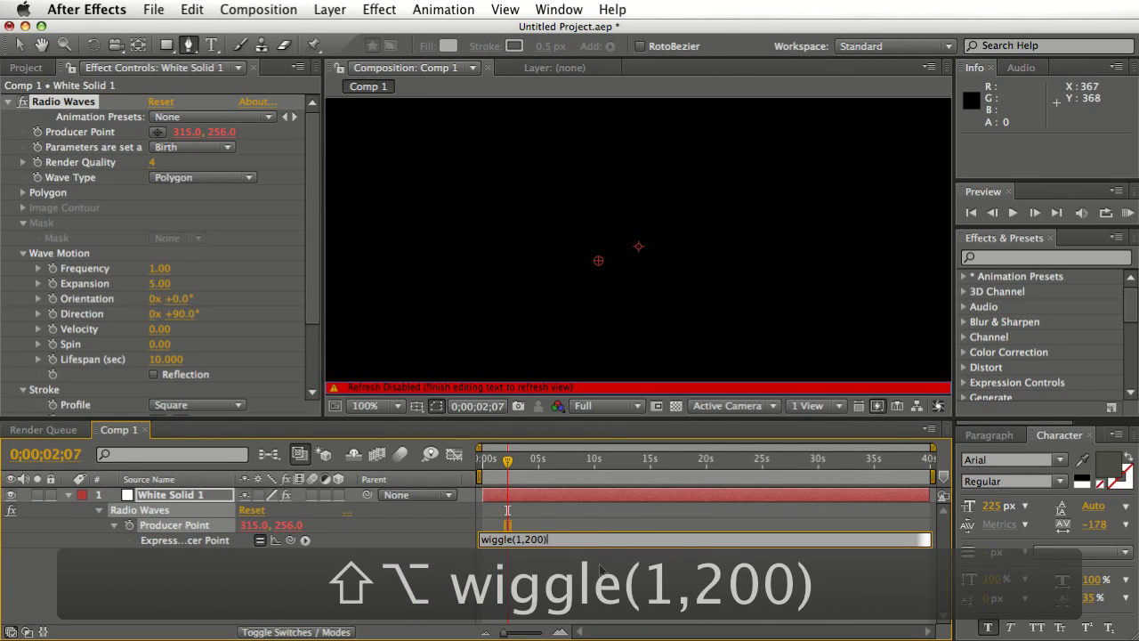
text(;)
click(601, 570)
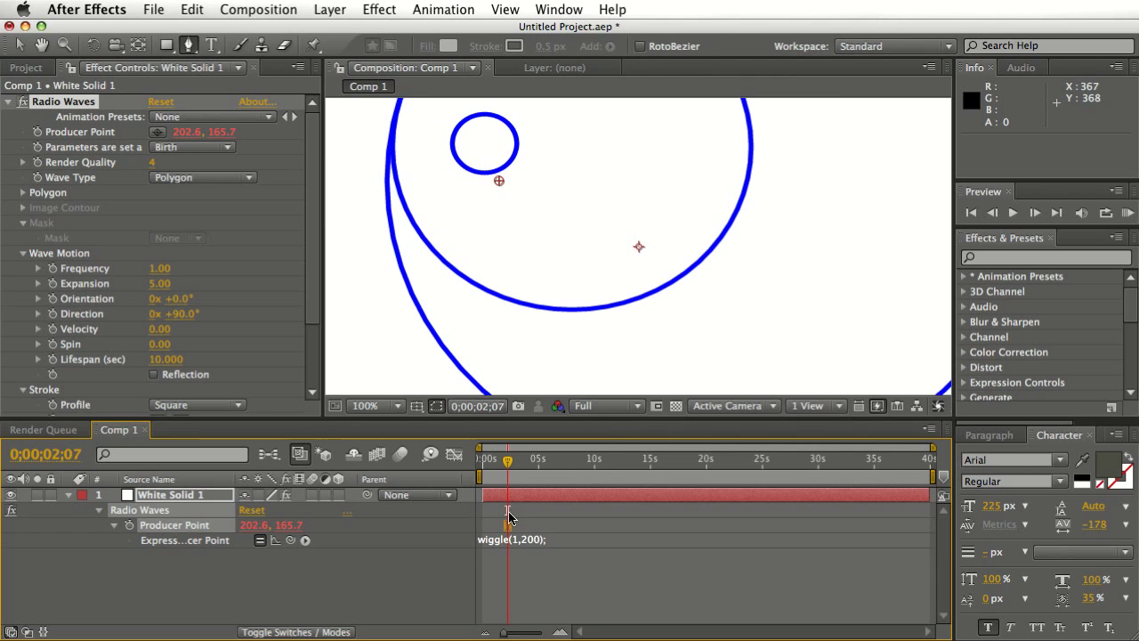
- Preview the wiggling waves by scrubbing to 0;00;13;24, fit the whole composition in the viewer, and scrub back to 0;00;05;08
drag(509, 468, 597, 470)
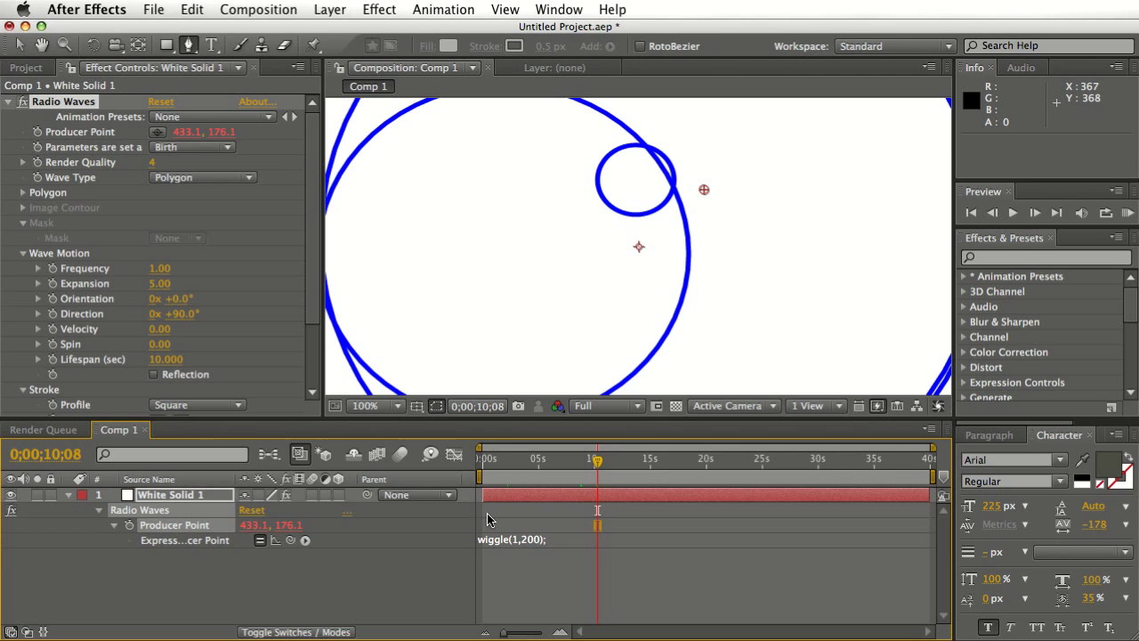
drag(594, 462, 636, 510)
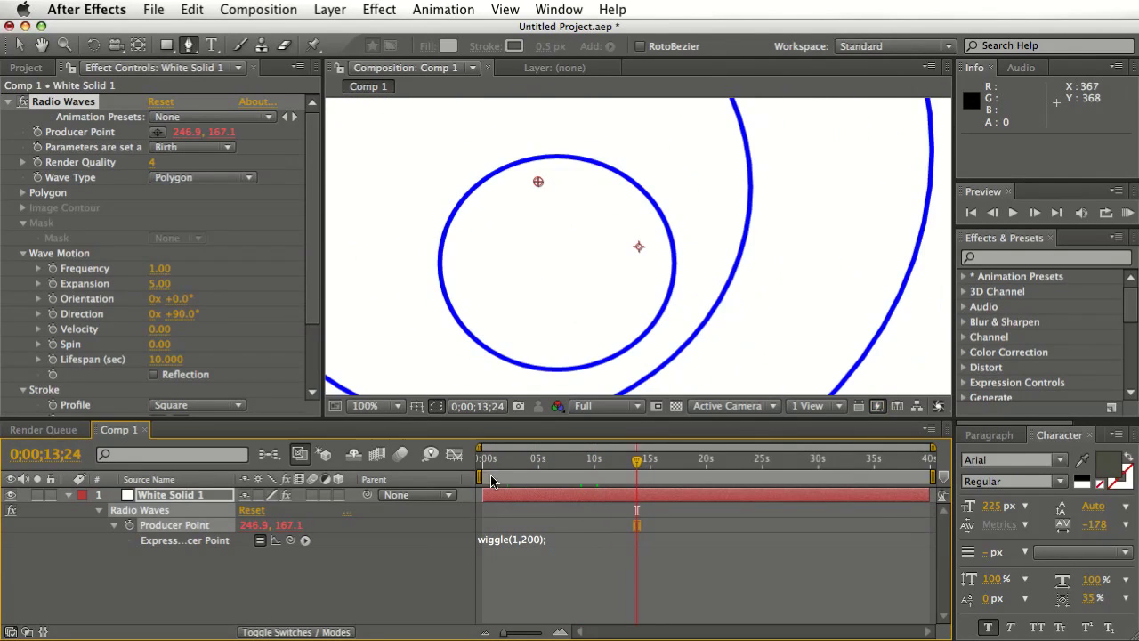
click(367, 406)
click(383, 439)
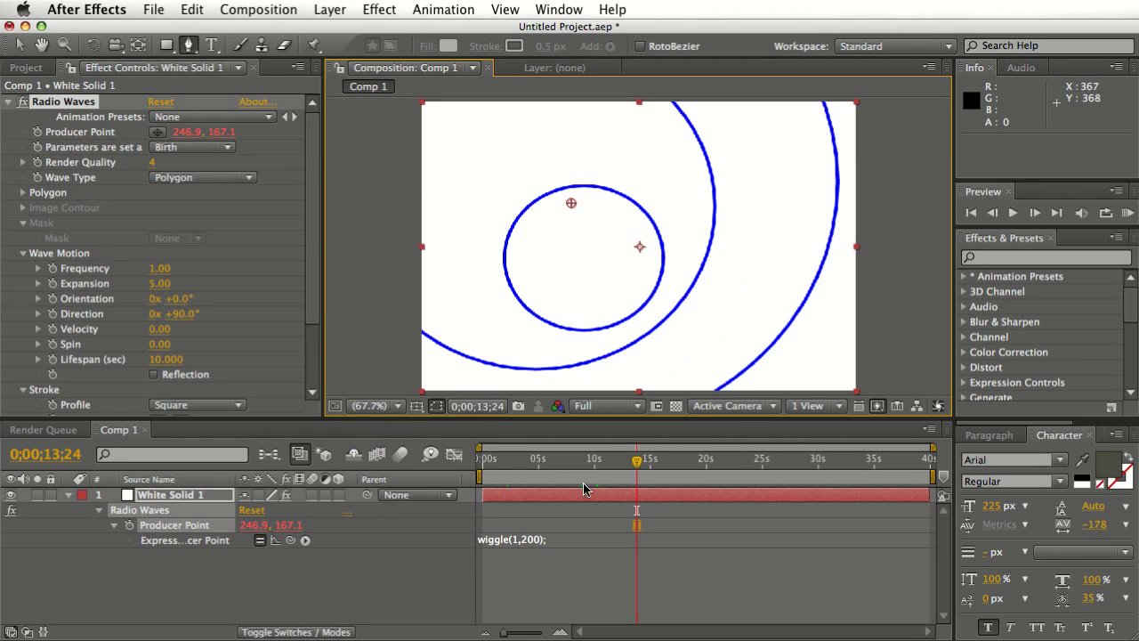
drag(634, 469, 541, 469)
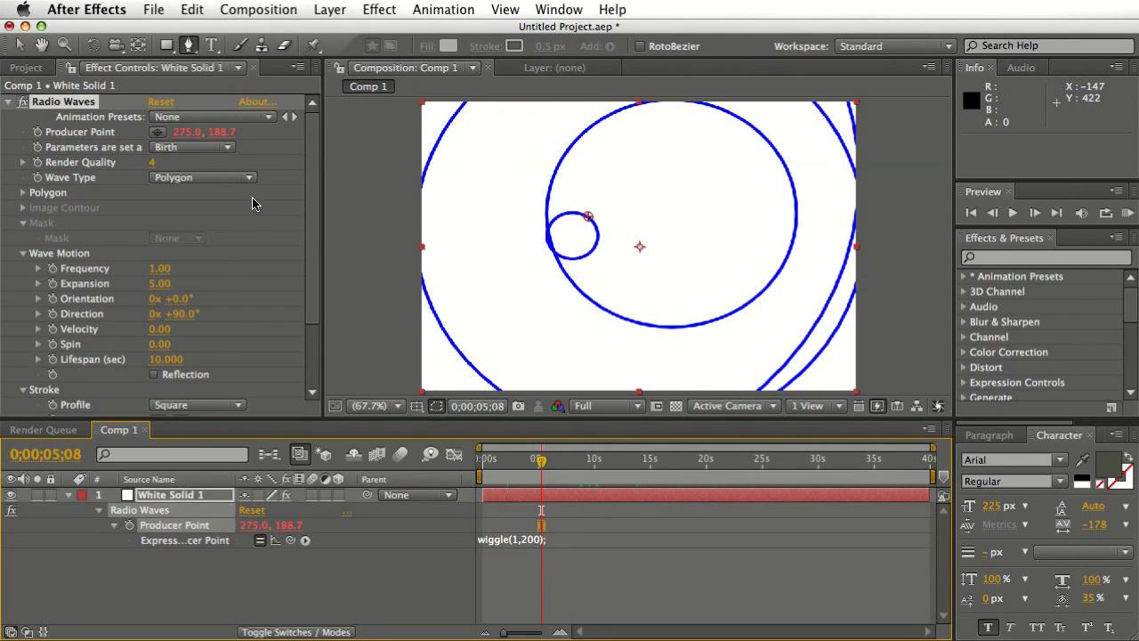
- Set the number of Polygon Sides in Radio Waves to 4
click(23, 193)
click(157, 207)
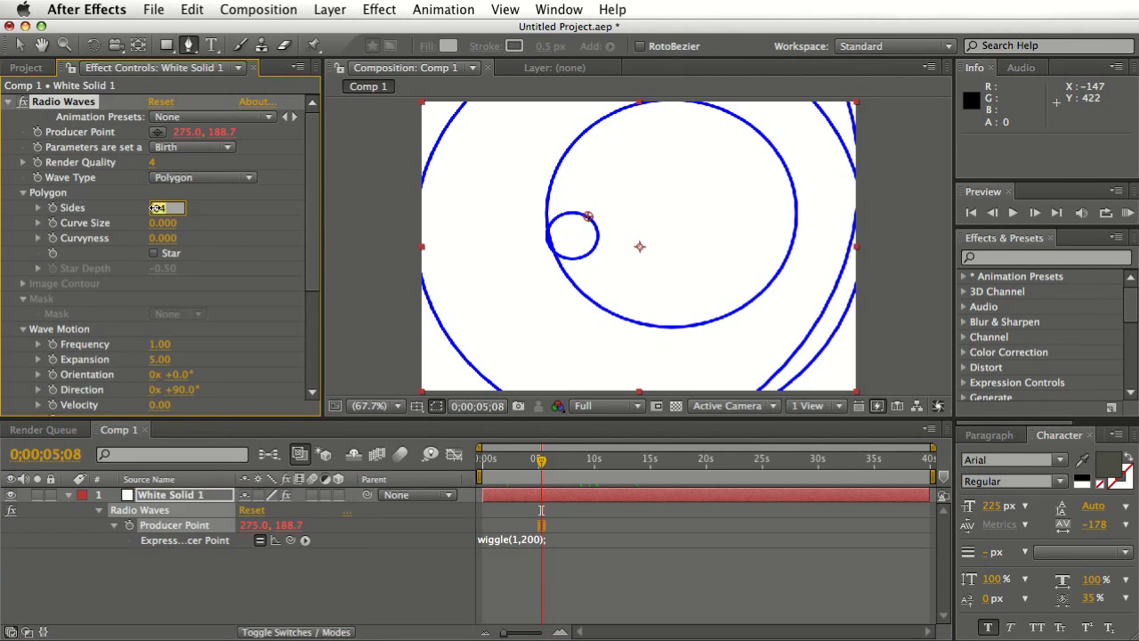
text(4)
click(266, 206)
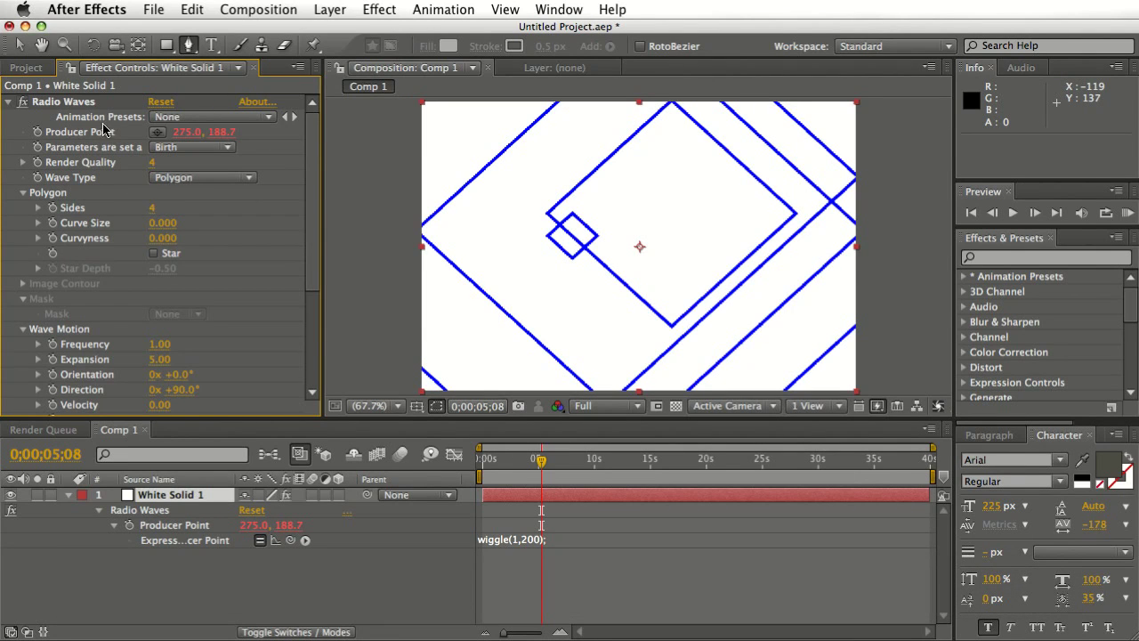
- Draw a rectangular mask about 570 by 245 px on the white solid and make Mask 1 the wave shape by choosing Wave Type Mask
click(166, 44)
drag(472, 190, 818, 338)
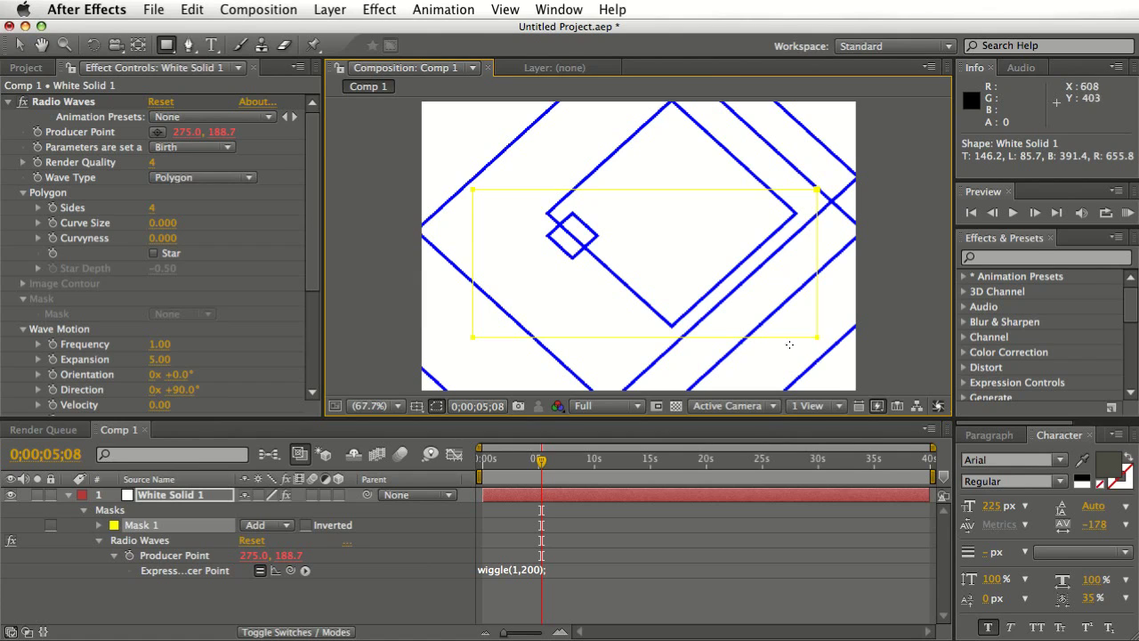
click(184, 178)
click(185, 206)
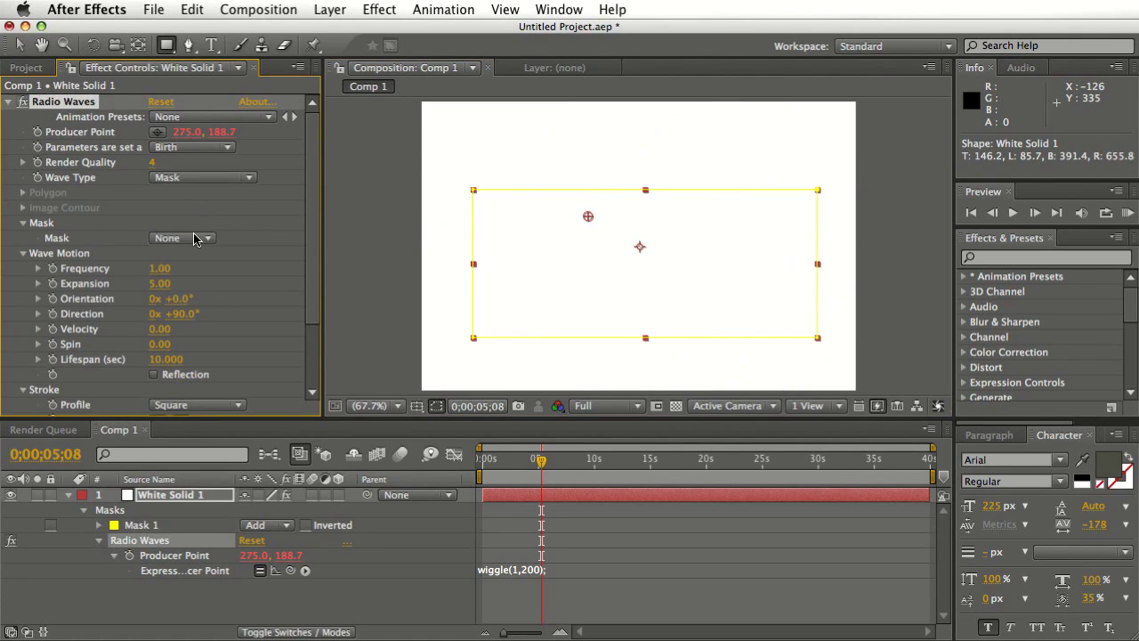
click(194, 238)
click(196, 265)
- At 0;00;22;21, try a Wave Motion Expansion of 1.5 and settle on 1.7
drag(545, 474, 736, 480)
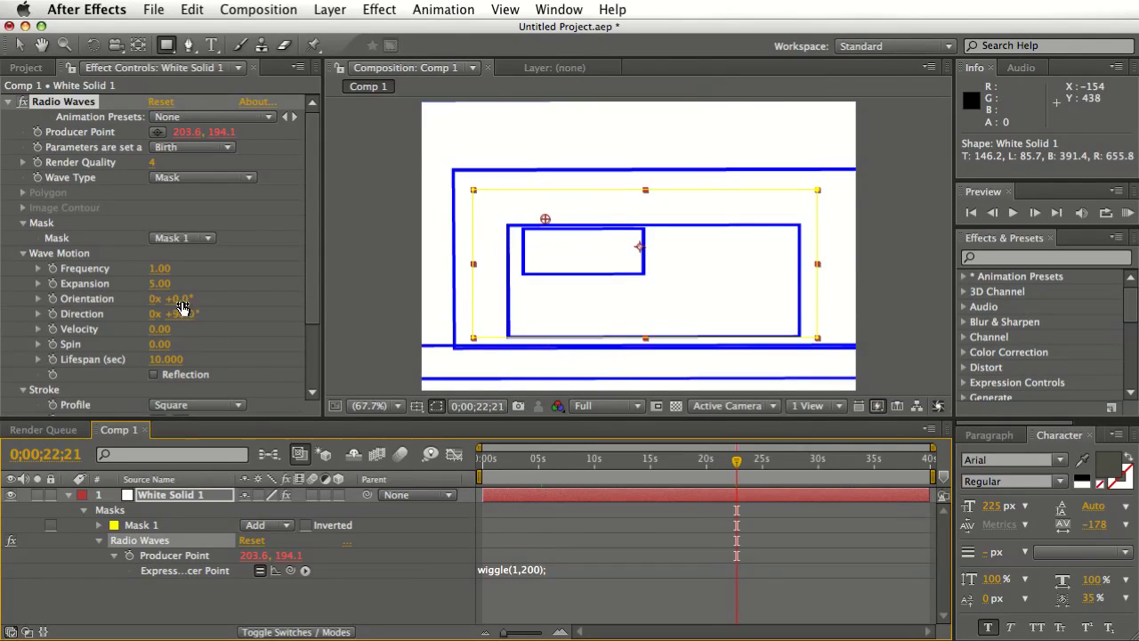
click(158, 284)
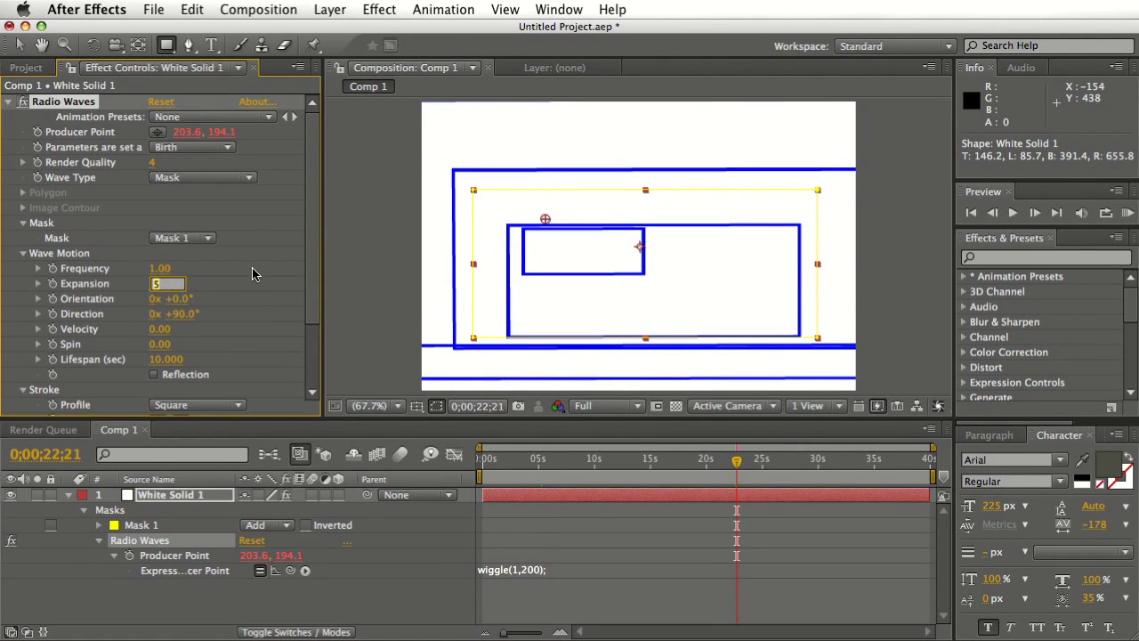
text(1.5)
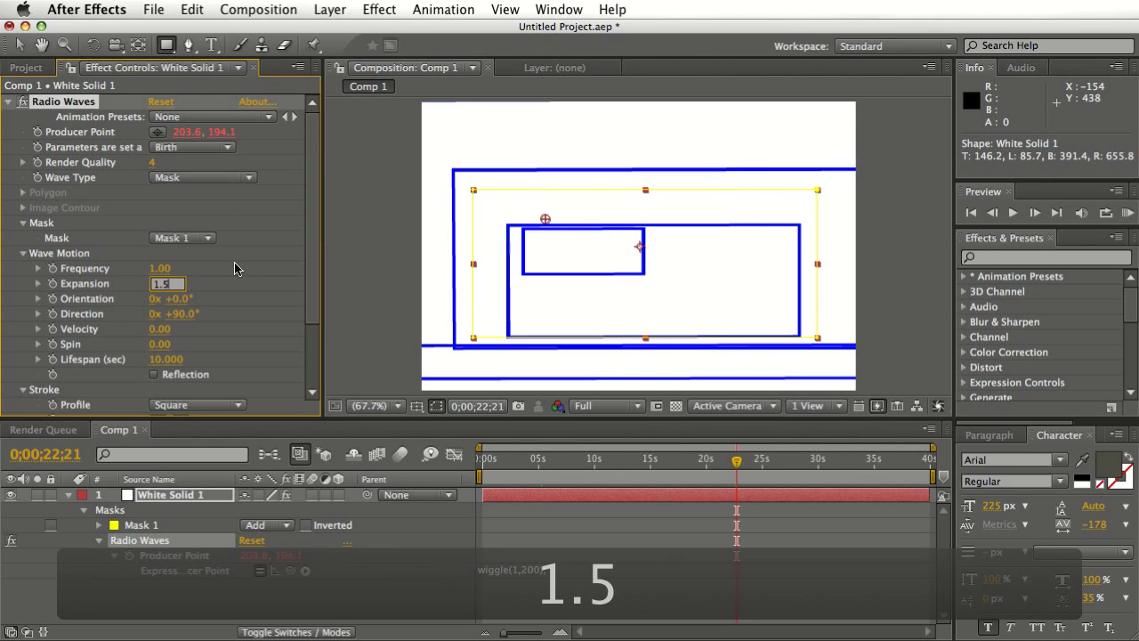
key(Return)
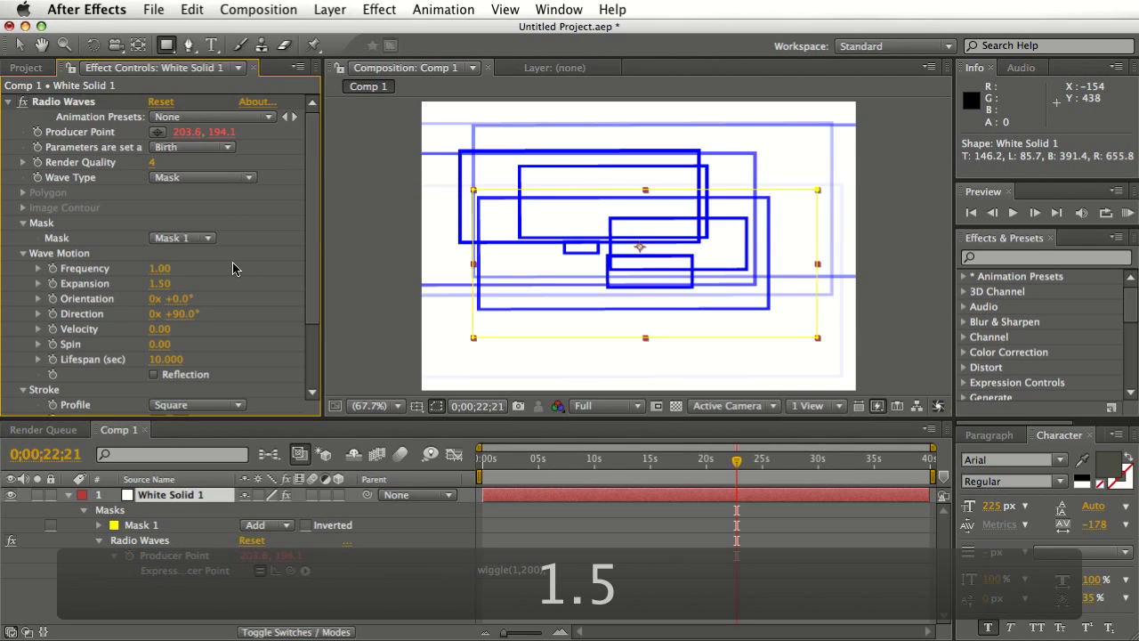
click(160, 284)
text(1.7)
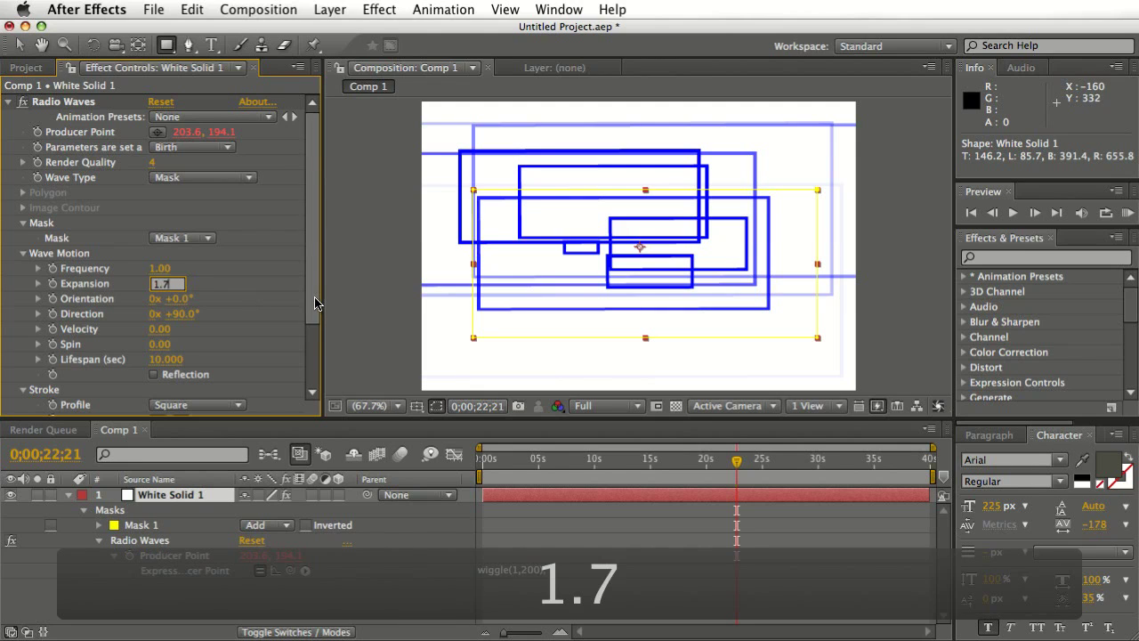
click(279, 304)
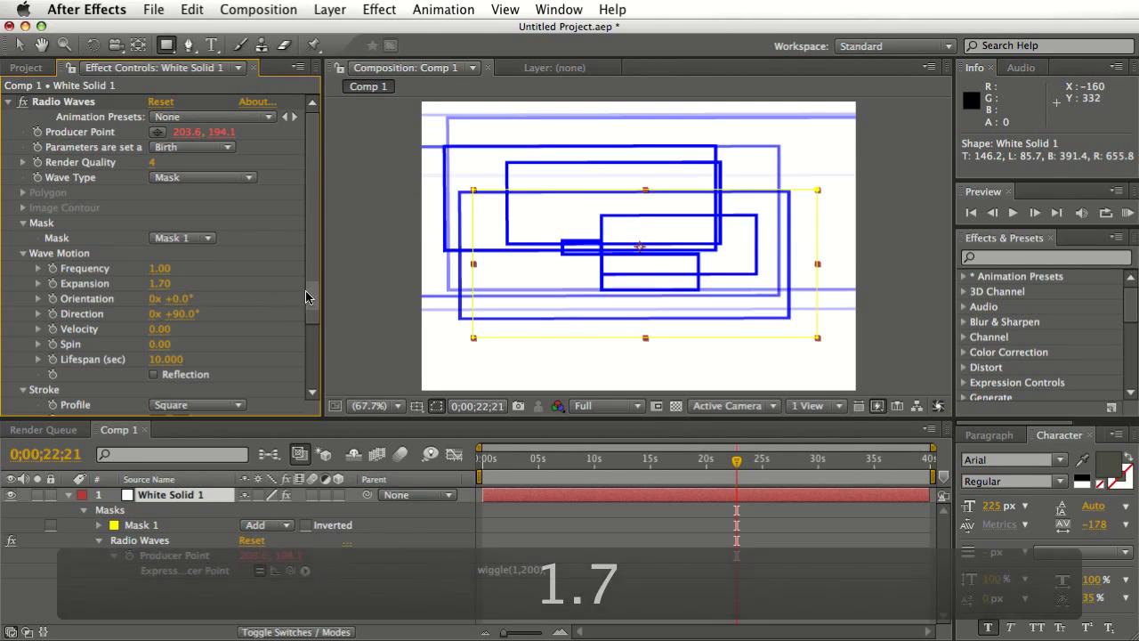
- Set the Lifespan of the waves to 3 seconds
scroll(301, 331, down, 2)
scroll(301, 331, down, 1)
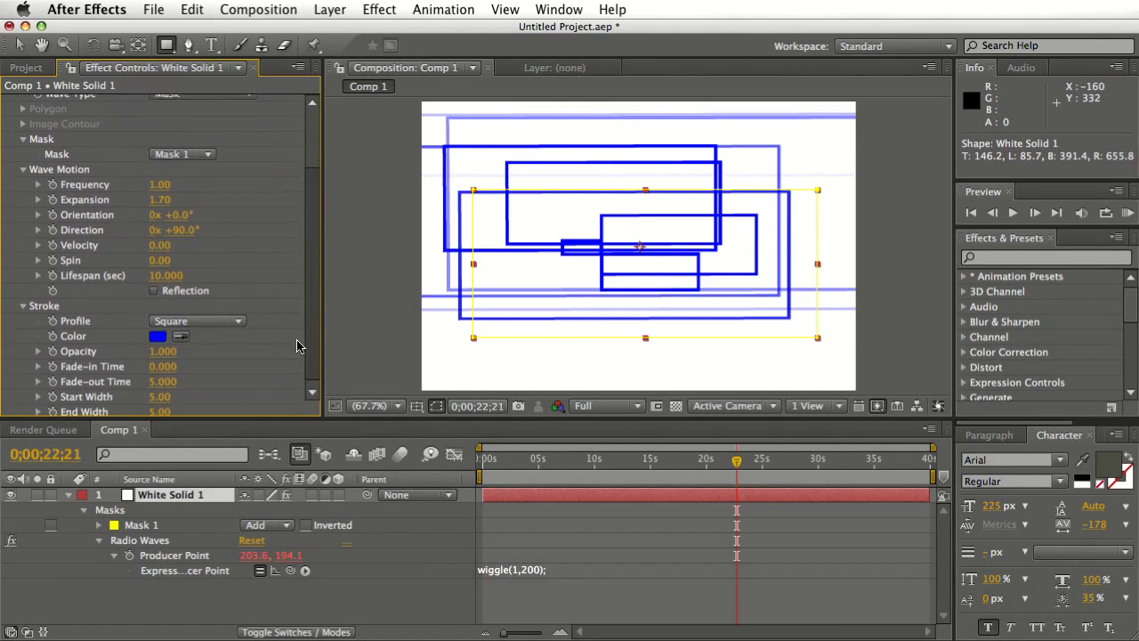
click(178, 273)
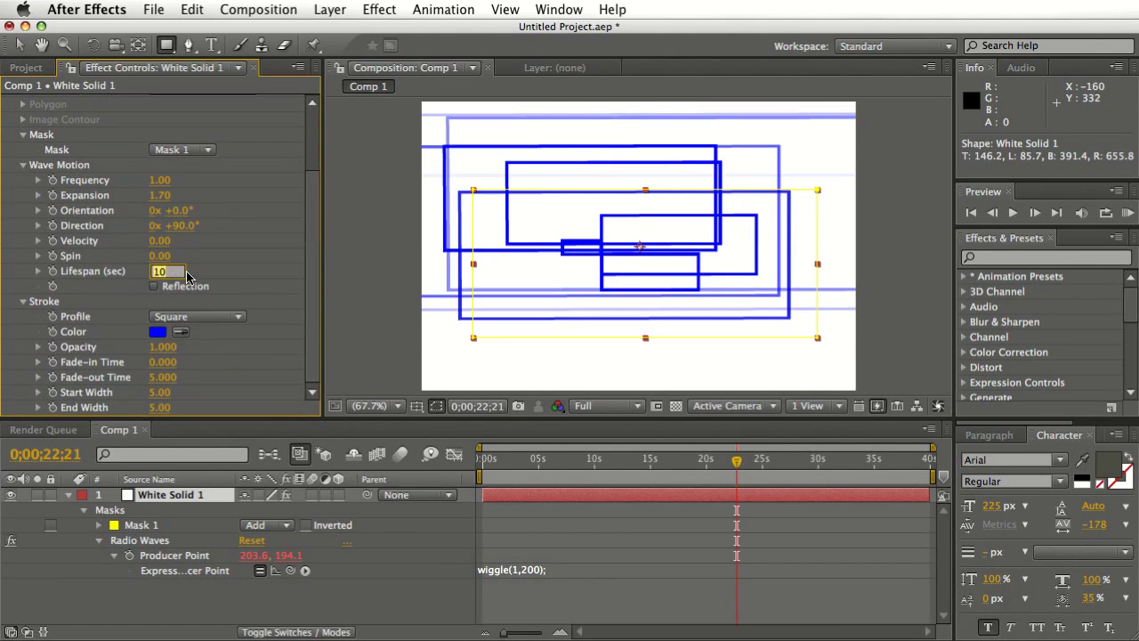
text(3)
click(289, 283)
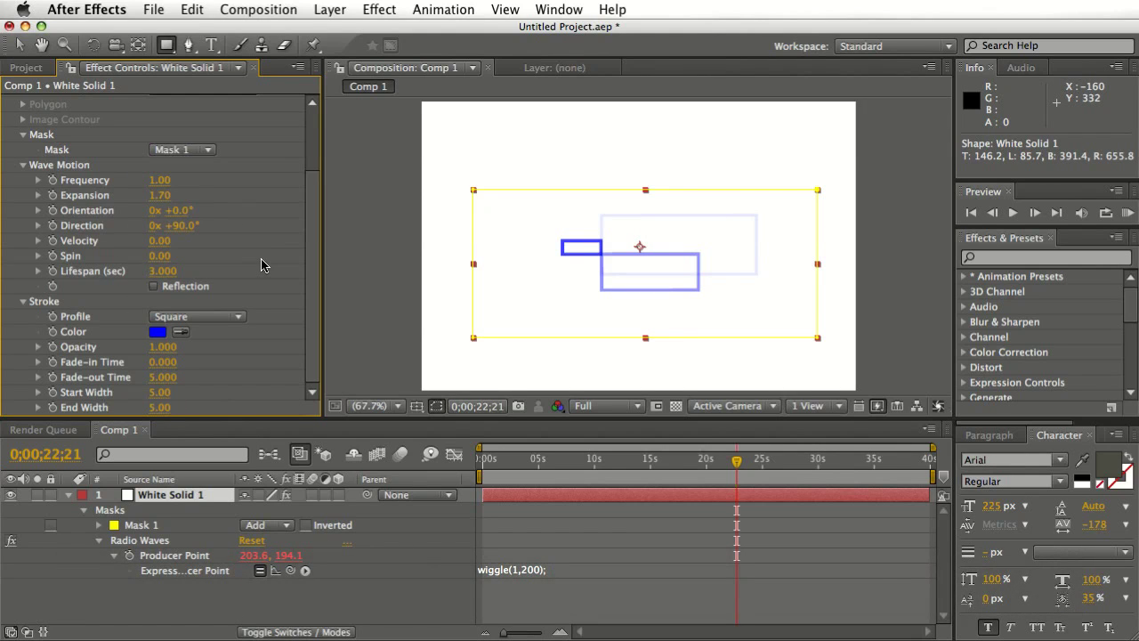
- Set the Opacity of the wave stroke to 0.5
click(163, 346)
text(0.4)
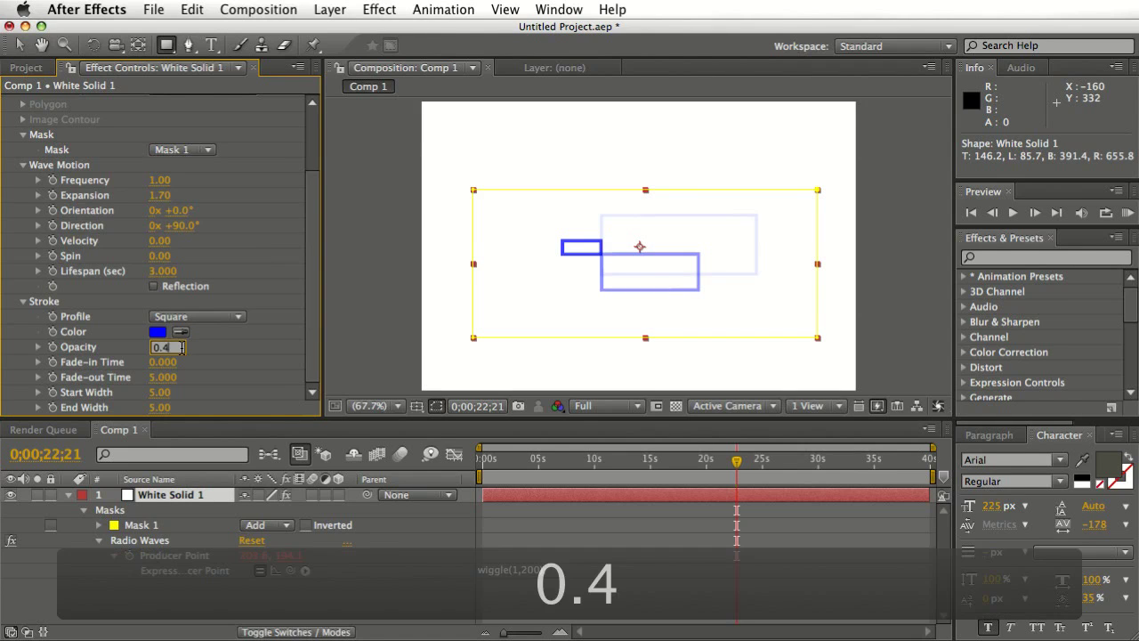
key(BackSpace)
text(5)
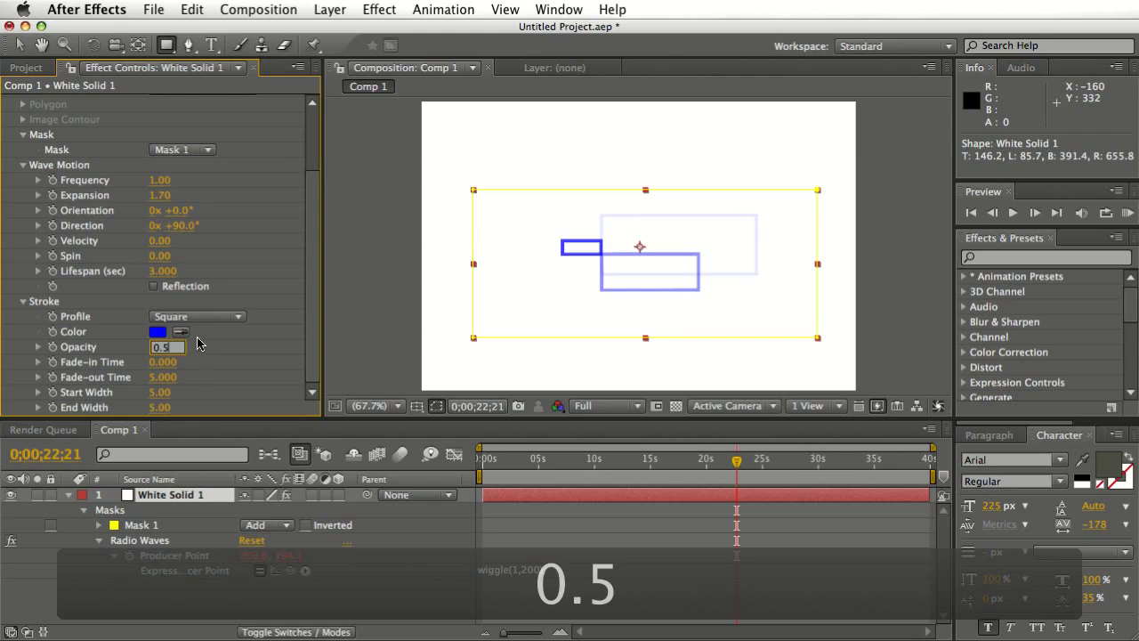
click(242, 345)
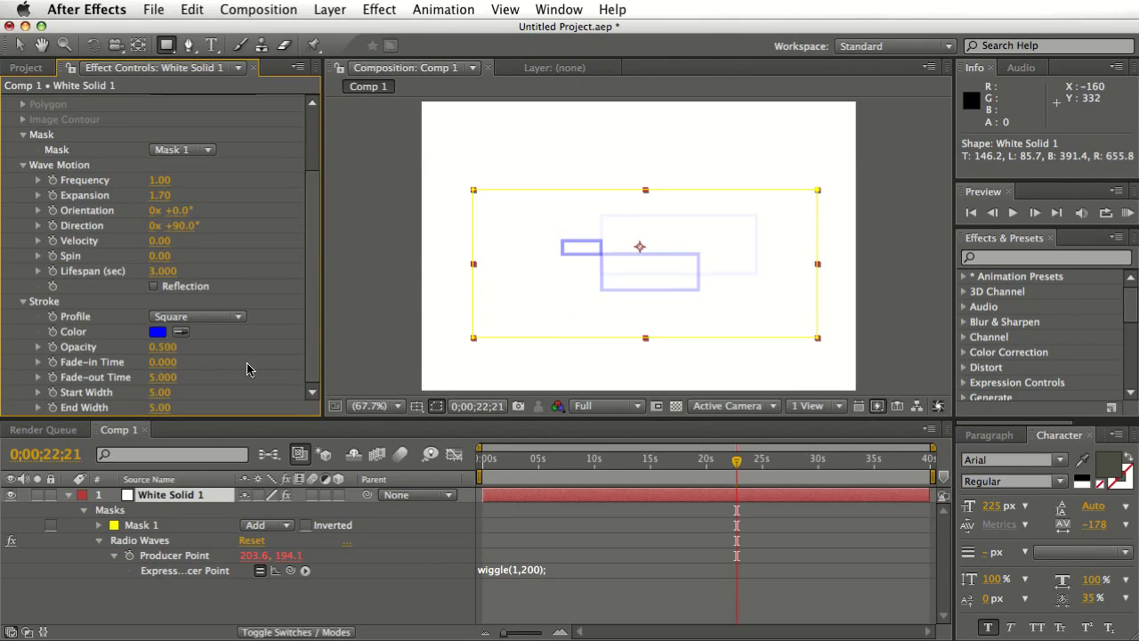
- Set the stroke's Fade-in Time to 5 and reduce its End Width to 2.30
click(163, 362)
text(5)
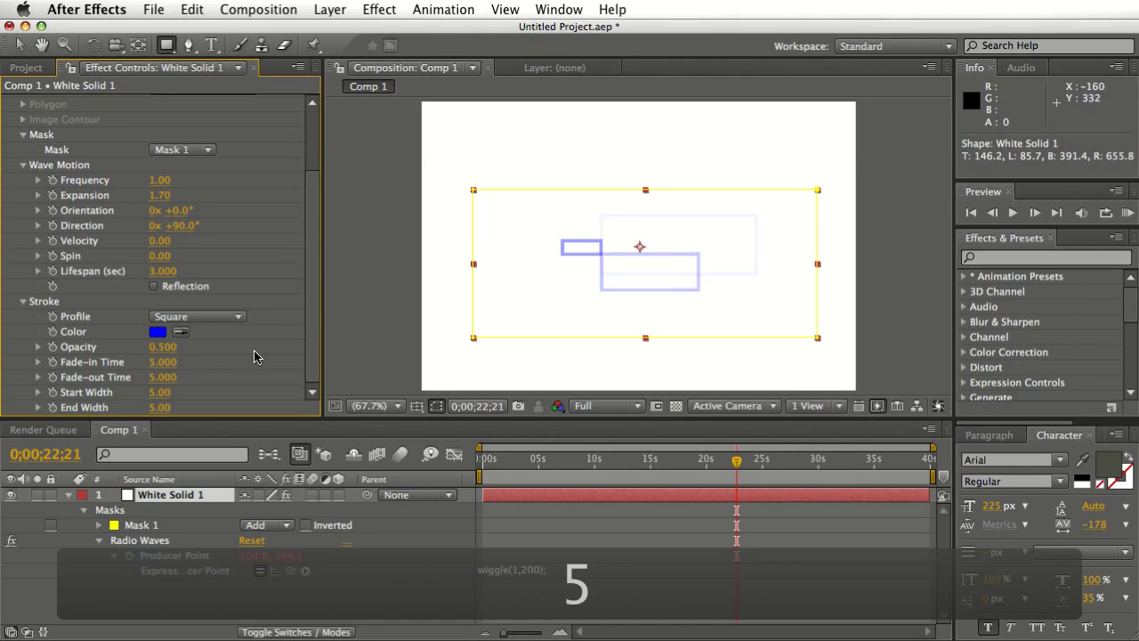
key(Return)
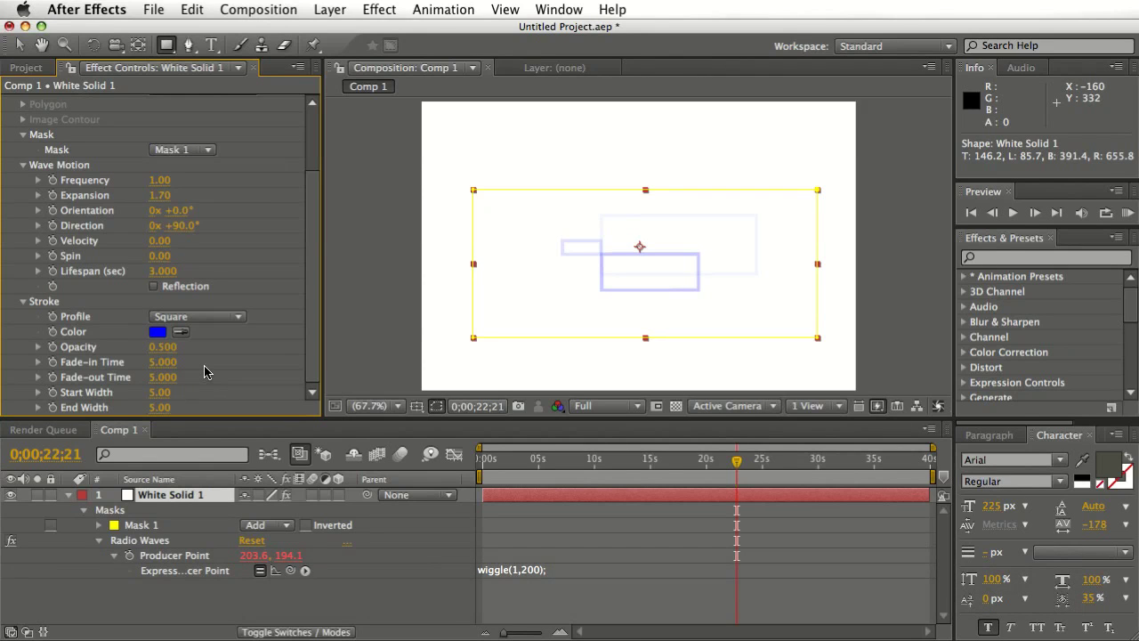
drag(162, 408, 135, 407)
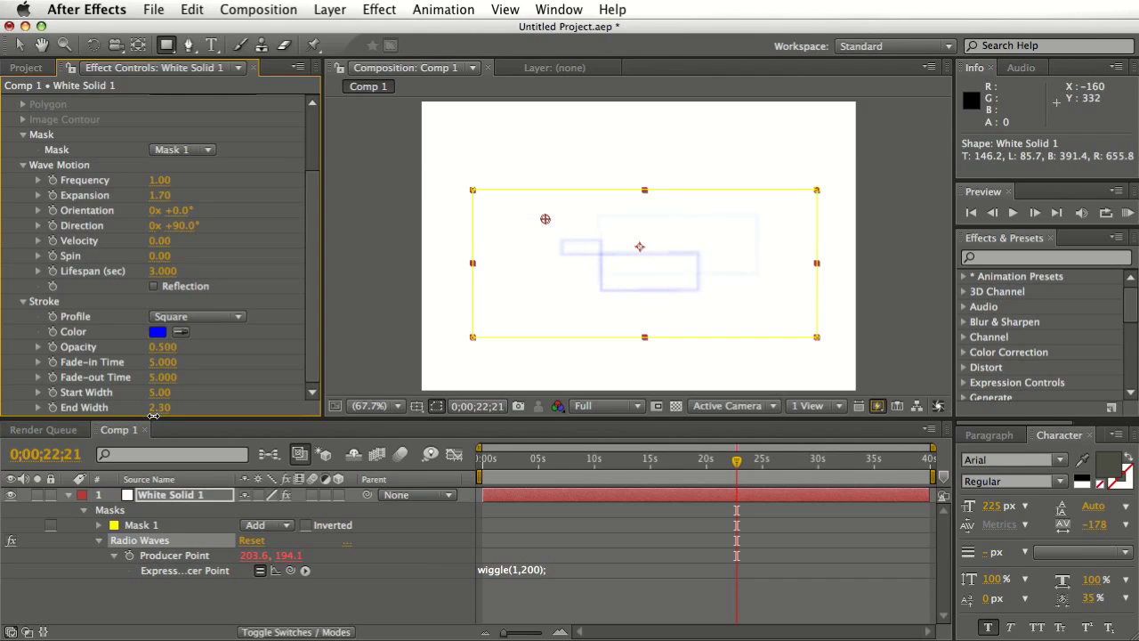
click(223, 398)
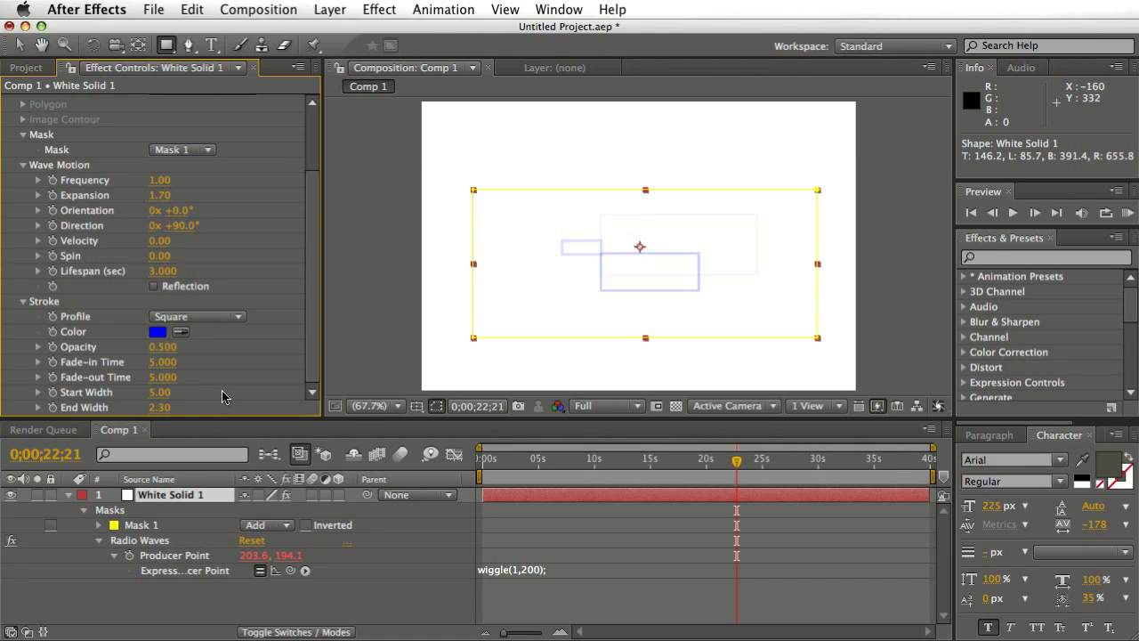
- Change the stroke Profile to Triangle and its Color to the near-black 171718
click(191, 317)
click(189, 332)
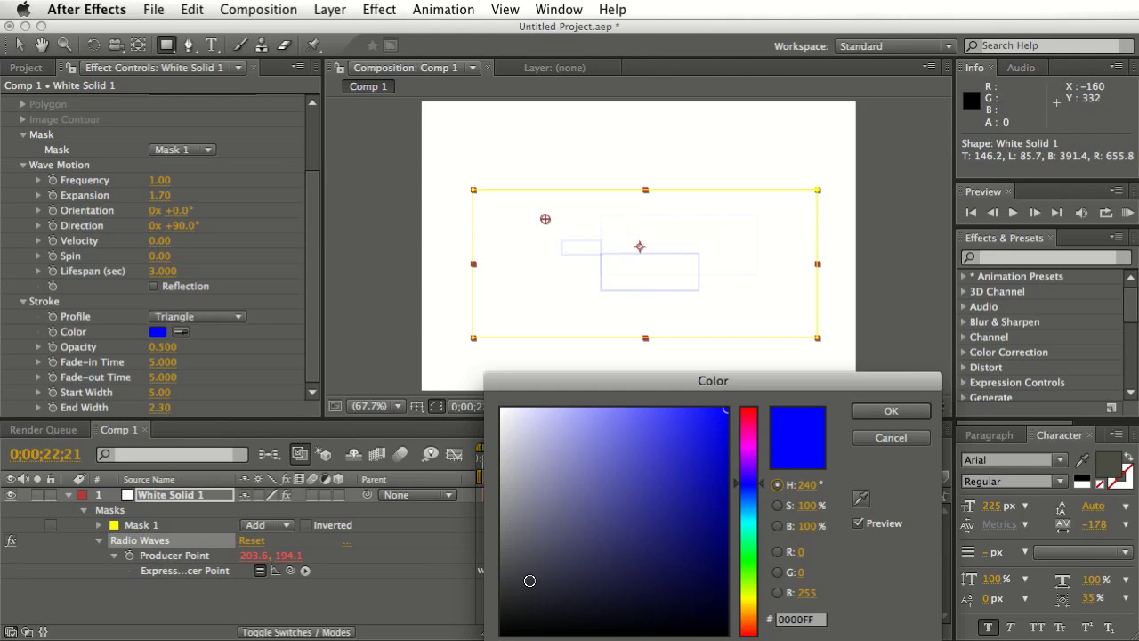
drag(529, 580, 510, 617)
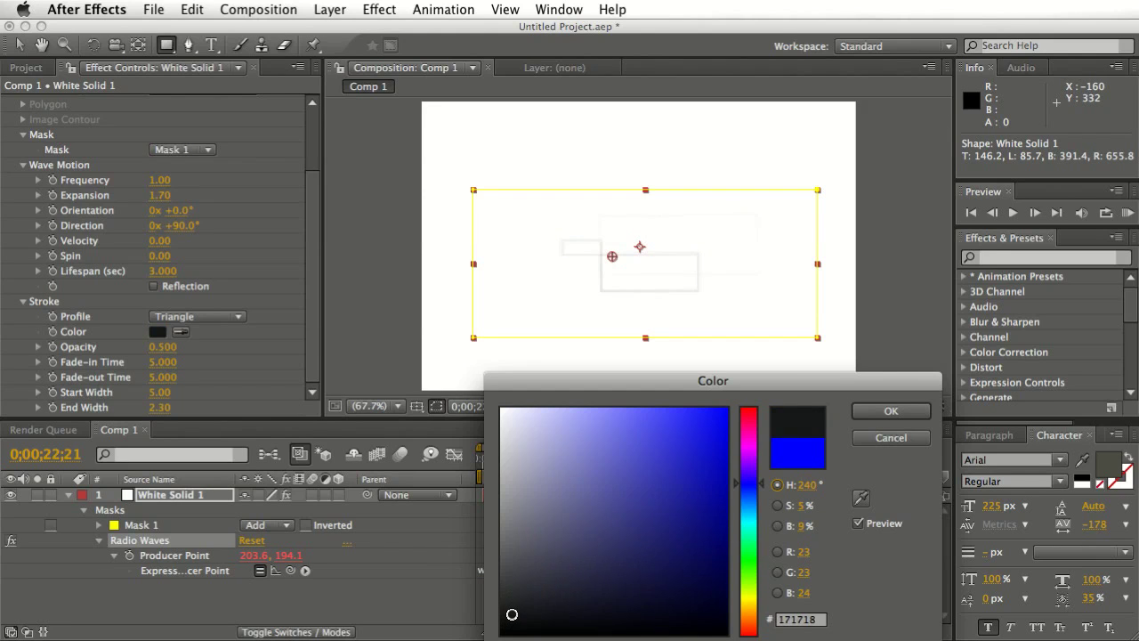
click(890, 410)
- Scrub from the start of the composition to 0;00;09;05 to preview the dark, faded rectangular waves
click(486, 460)
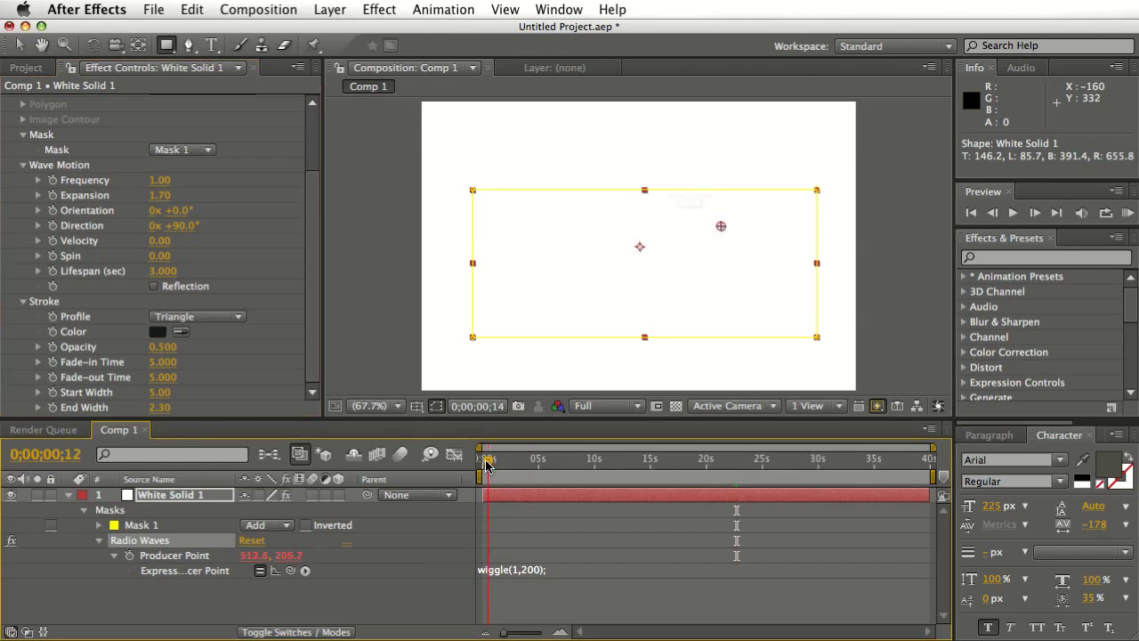
drag(485, 461, 584, 463)
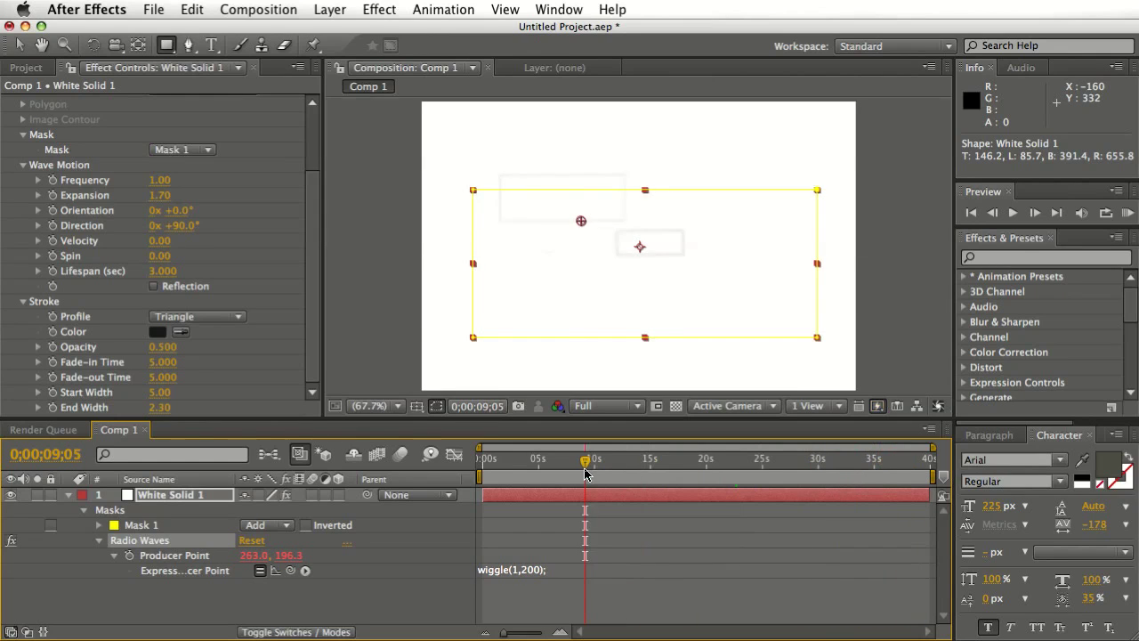
- Set the Frequency of the Radio Waves wave motion to 240
mouse_move(310, 331)
mouse_down()
mouse_move(313, 255)
mouse_move(303, 344)
mouse_move(283, 273)
mouse_up()
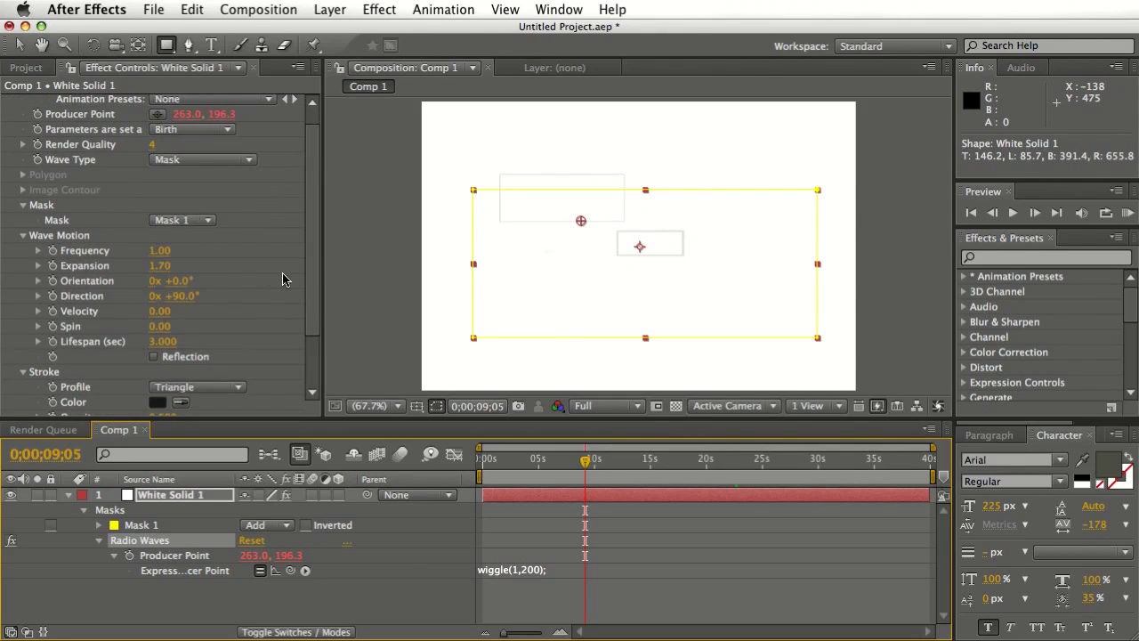
click(153, 251)
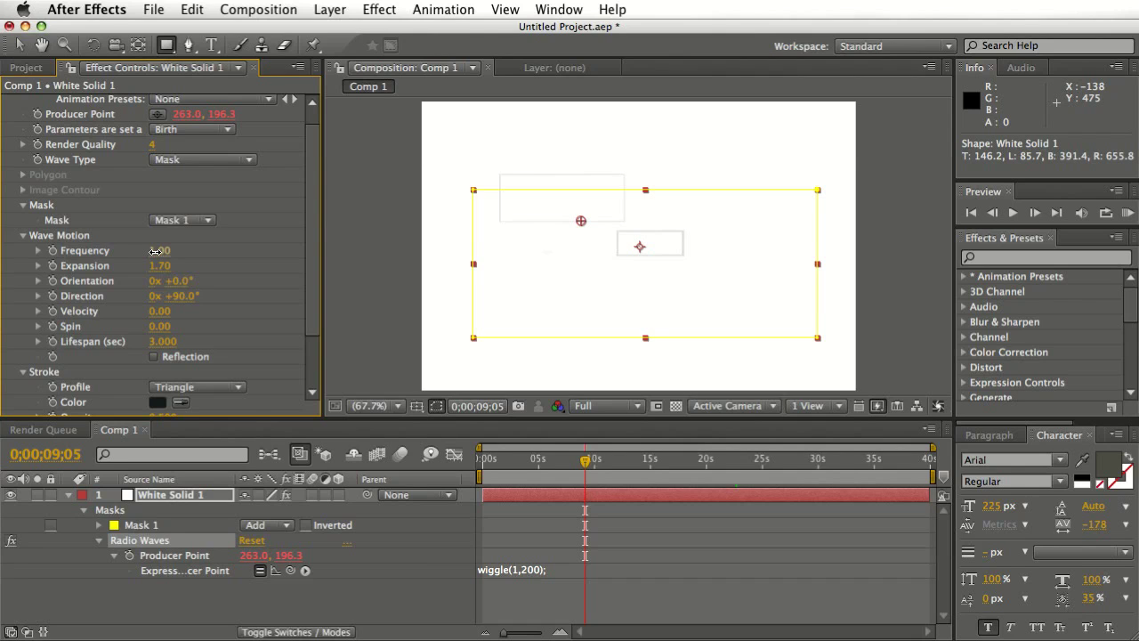
drag(155, 252, 272, 254)
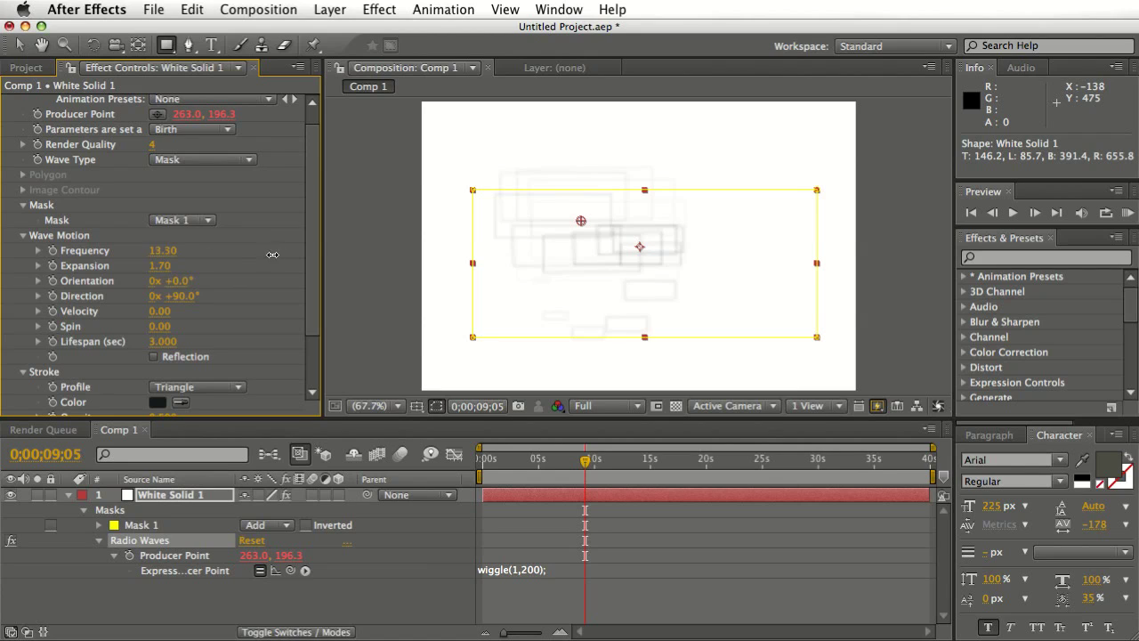
click(190, 253)
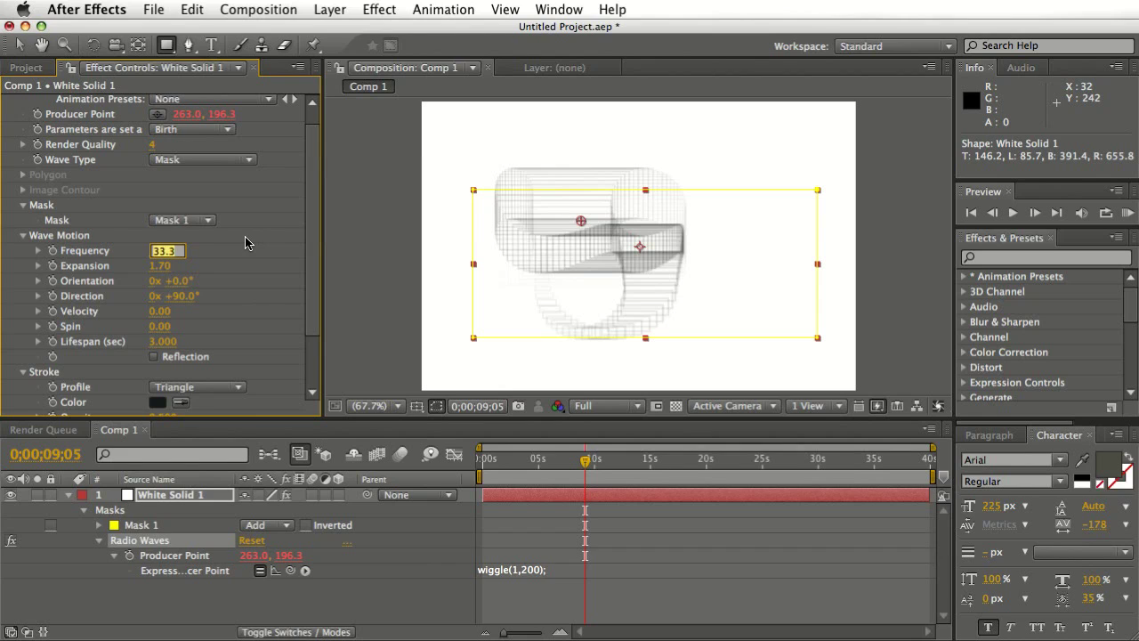
text(25)
key(BackSpace)
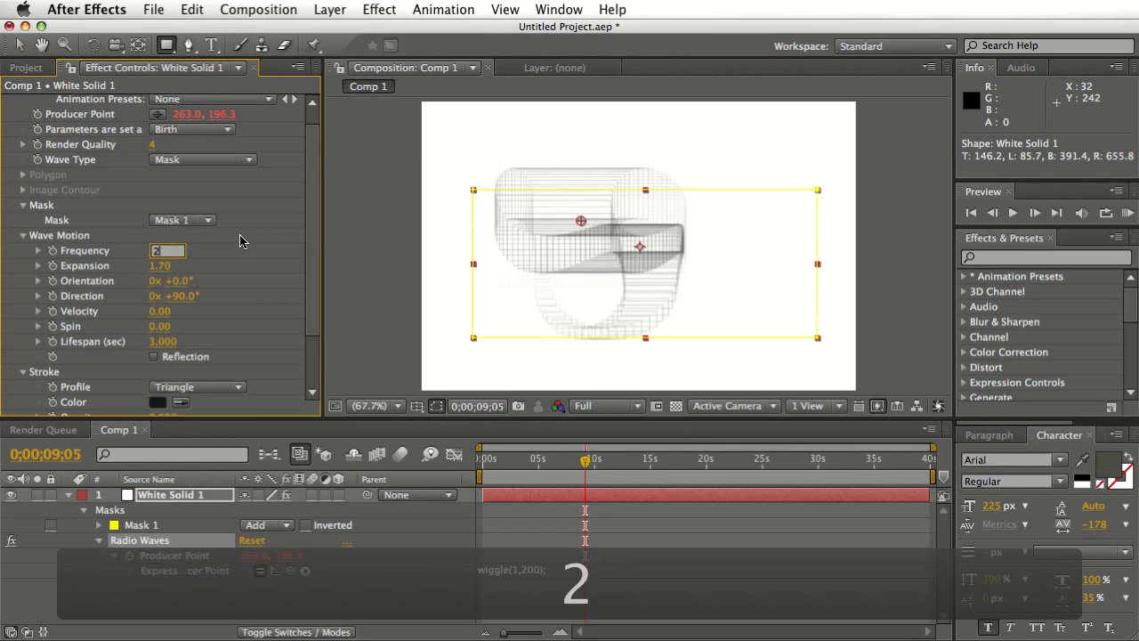
text(40)
key(Return)
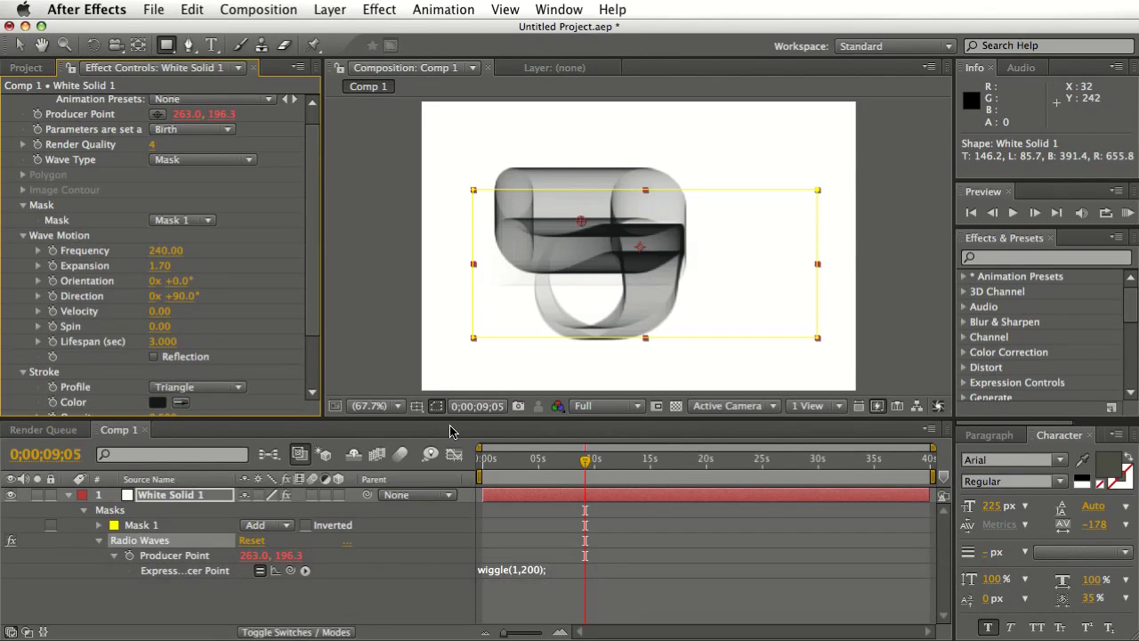
- Return to the start of the composition and scrub to 0;00;04;11 to preview the dense waves
mouse_move(585, 460)
mouse_down()
mouse_move(485, 469)
mouse_move(585, 473)
mouse_up()
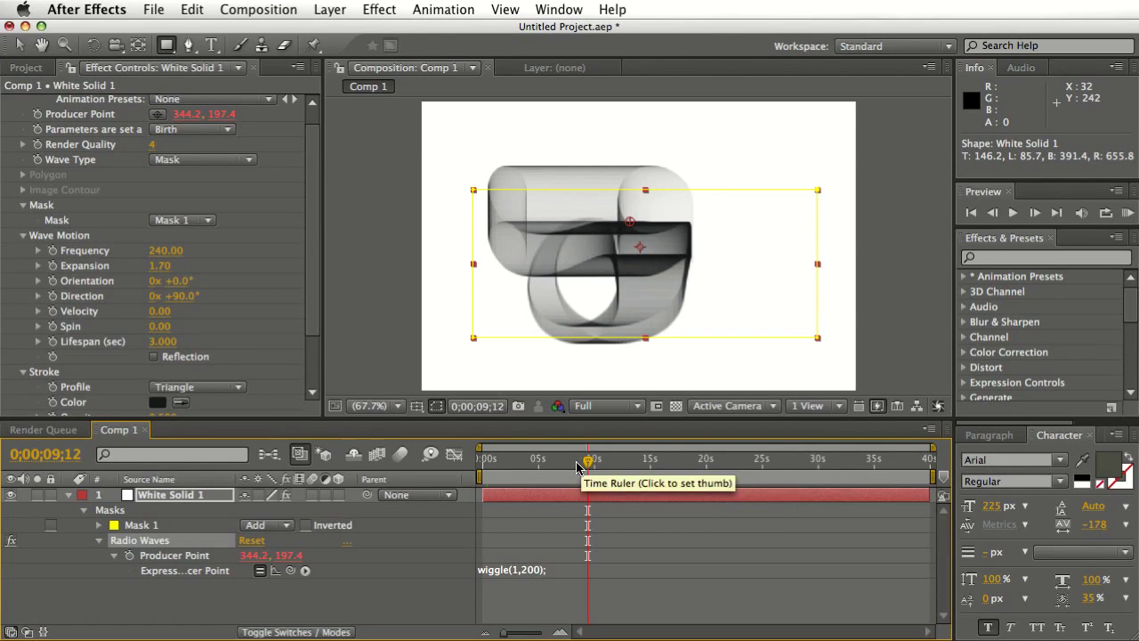
drag(584, 460, 479, 462)
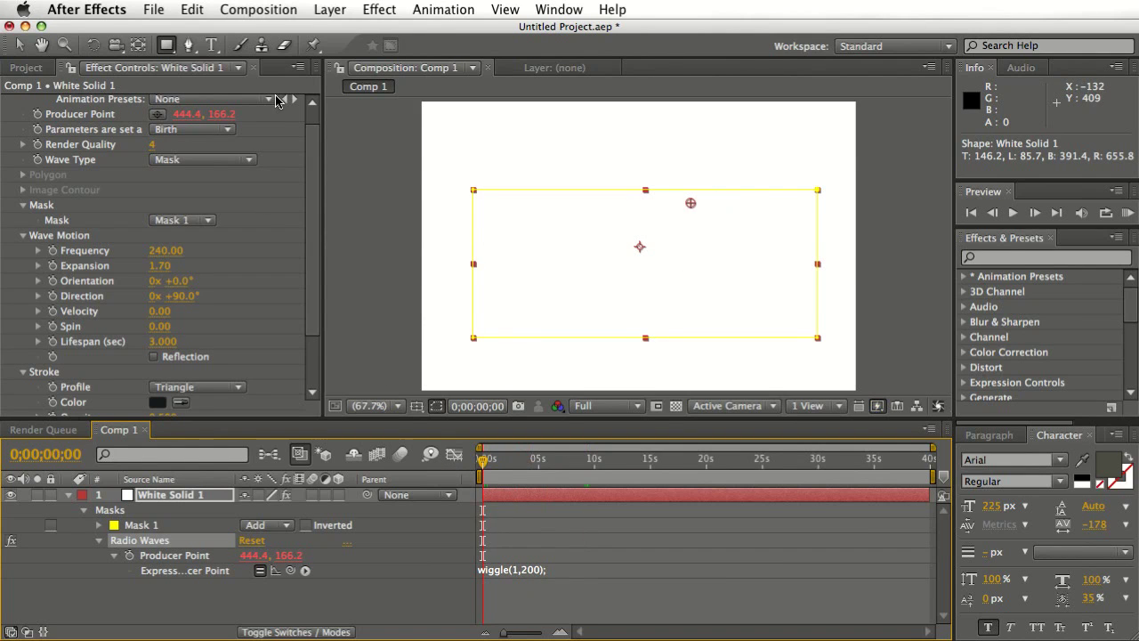
drag(482, 461, 534, 472)
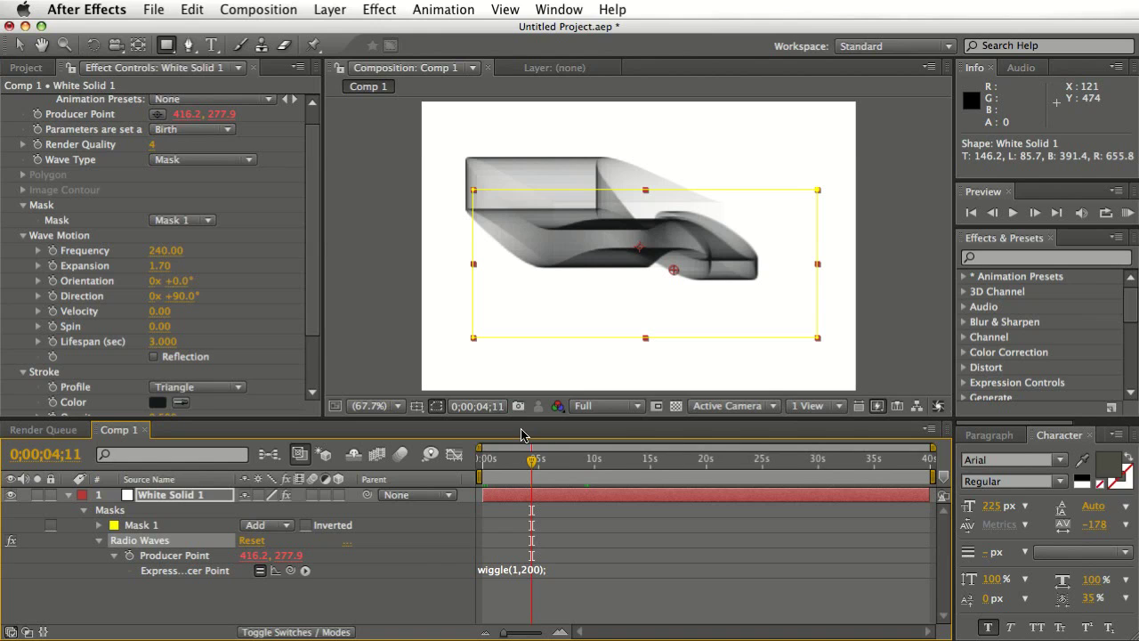
- Create a new white solid of 720 x 480 px with D1/DV NTSC pixel aspect ratio, named White Solid 2
click(320, 10)
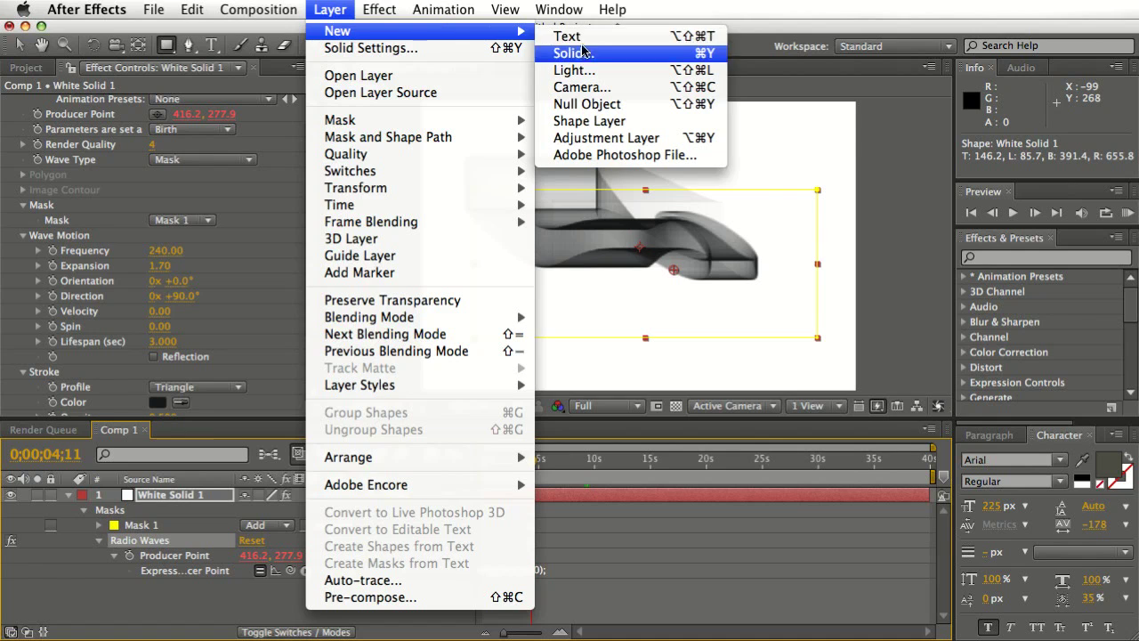
mouse_move(427, 31)
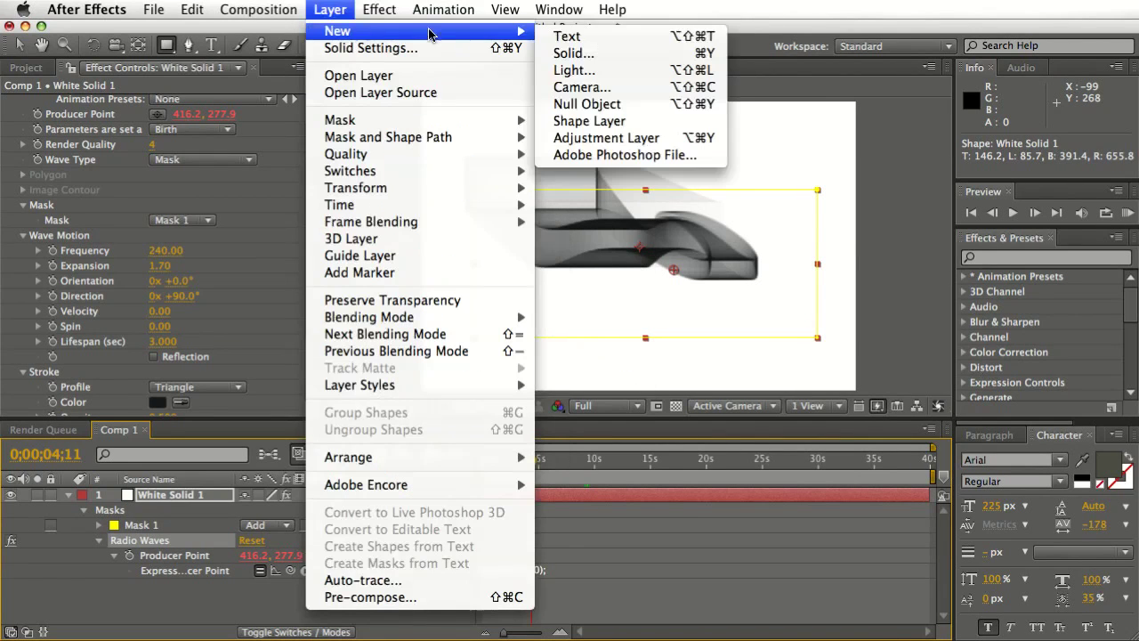
click(576, 55)
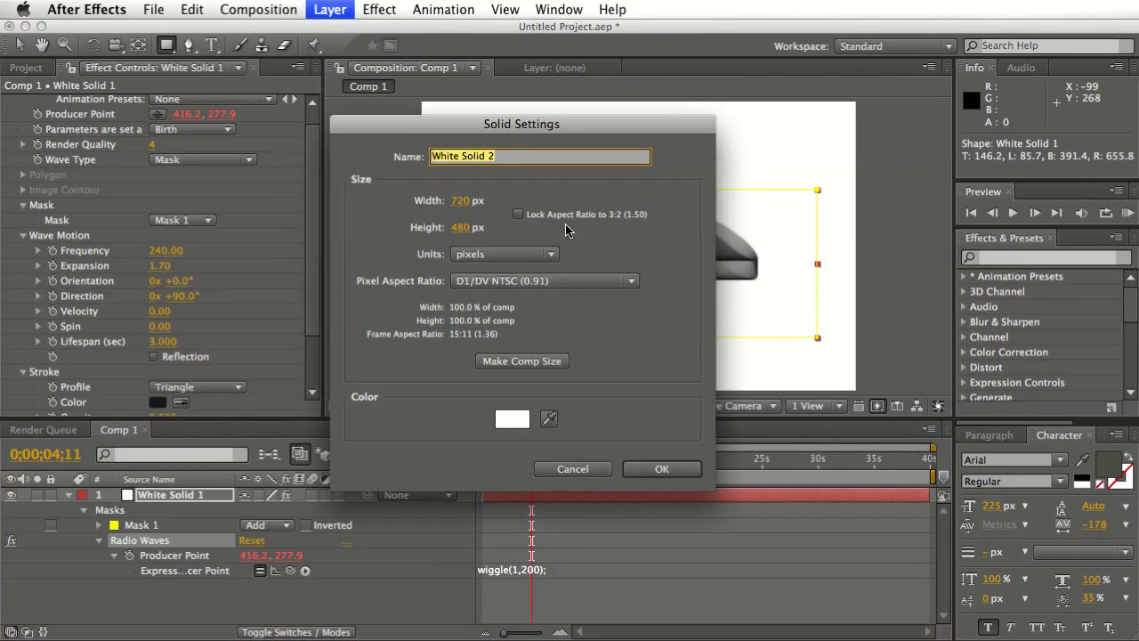
click(656, 469)
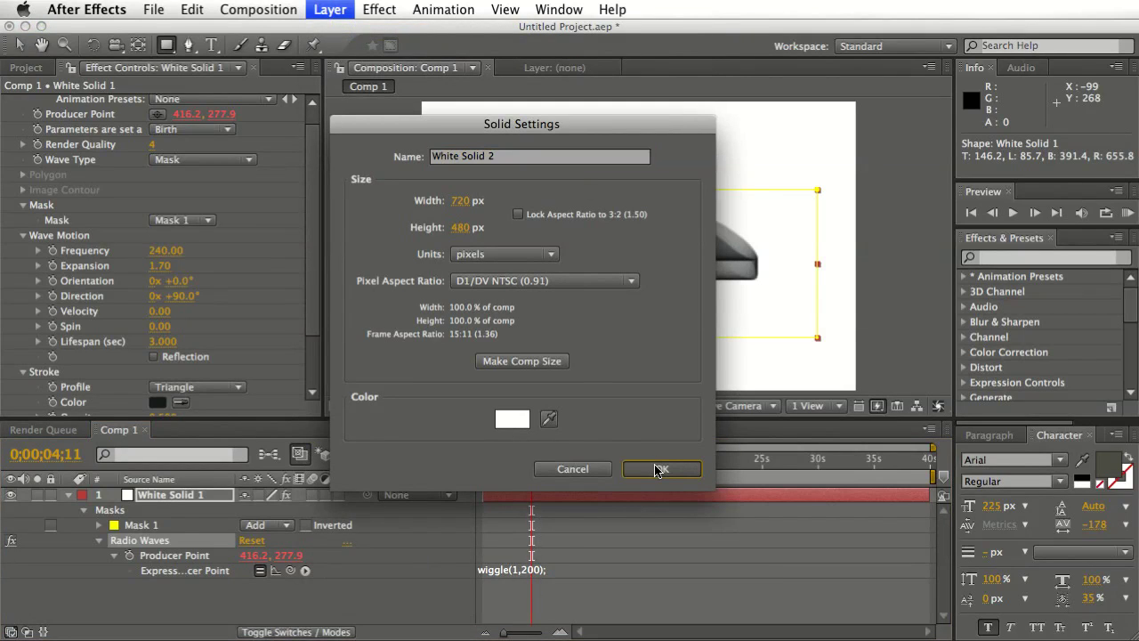
click(661, 469)
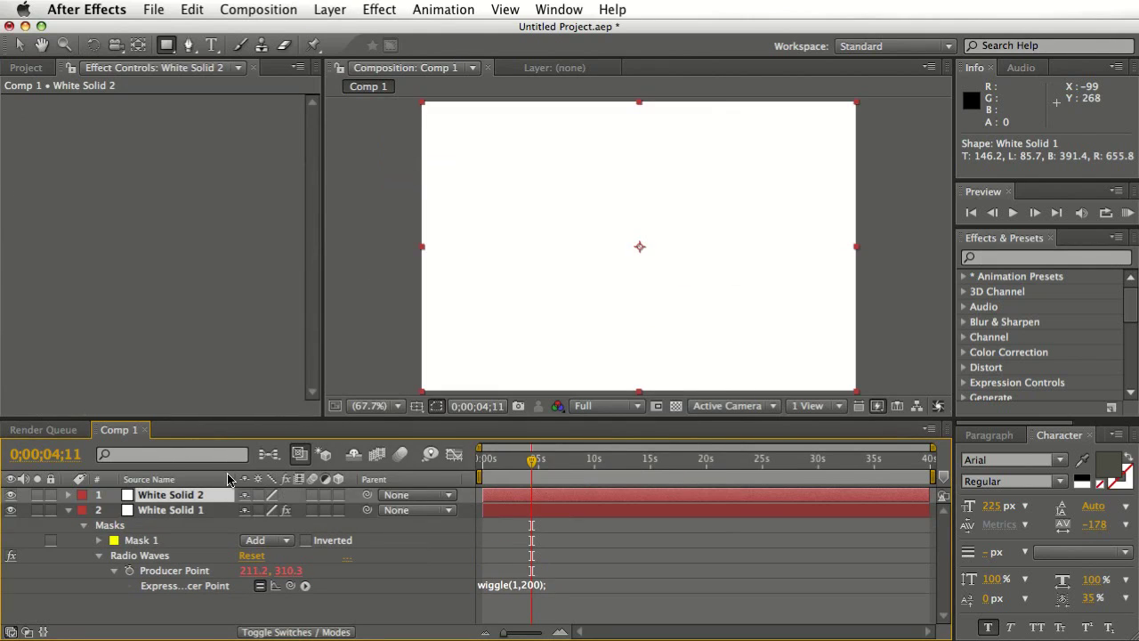
- Place White Solid 1 above White Solid 2 in the layer stack, keeping White Solid 2 visible as the background
click(11, 496)
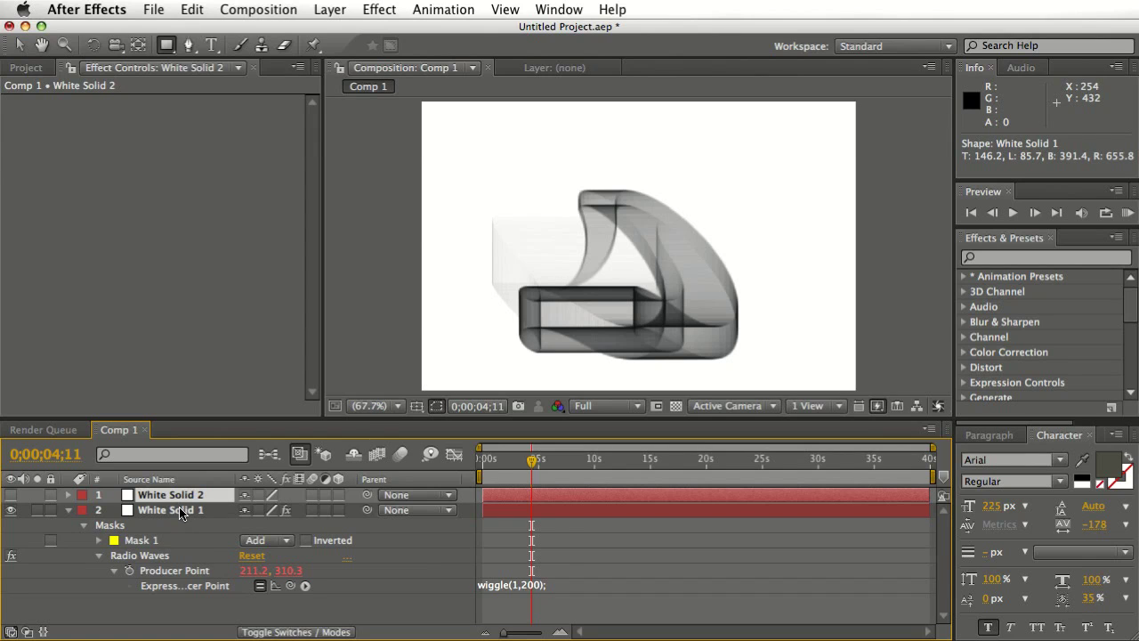
drag(182, 510, 181, 496)
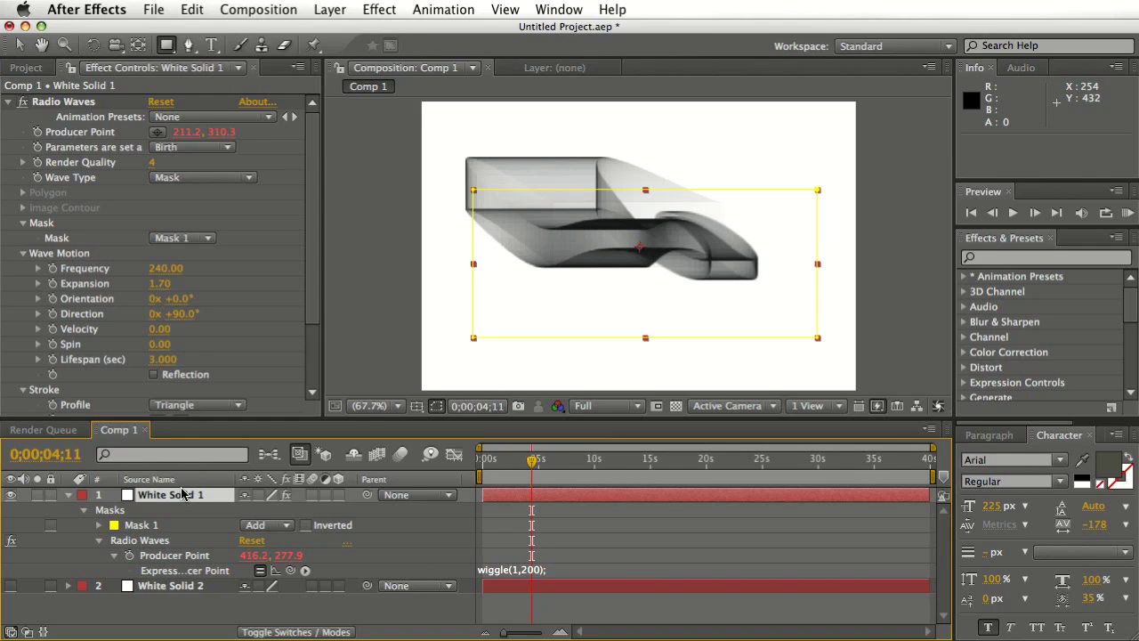
click(10, 586)
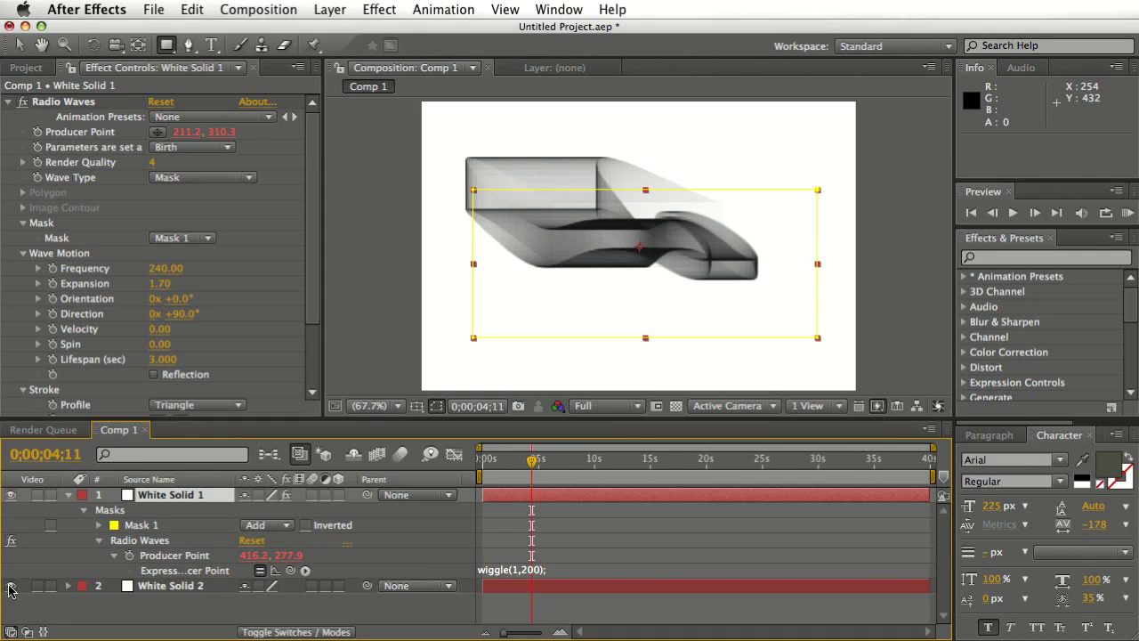
- Apply the Ramp effect to White Solid 2 and set its Ramp Shape to Radial Ramp
click(158, 585)
click(378, 9)
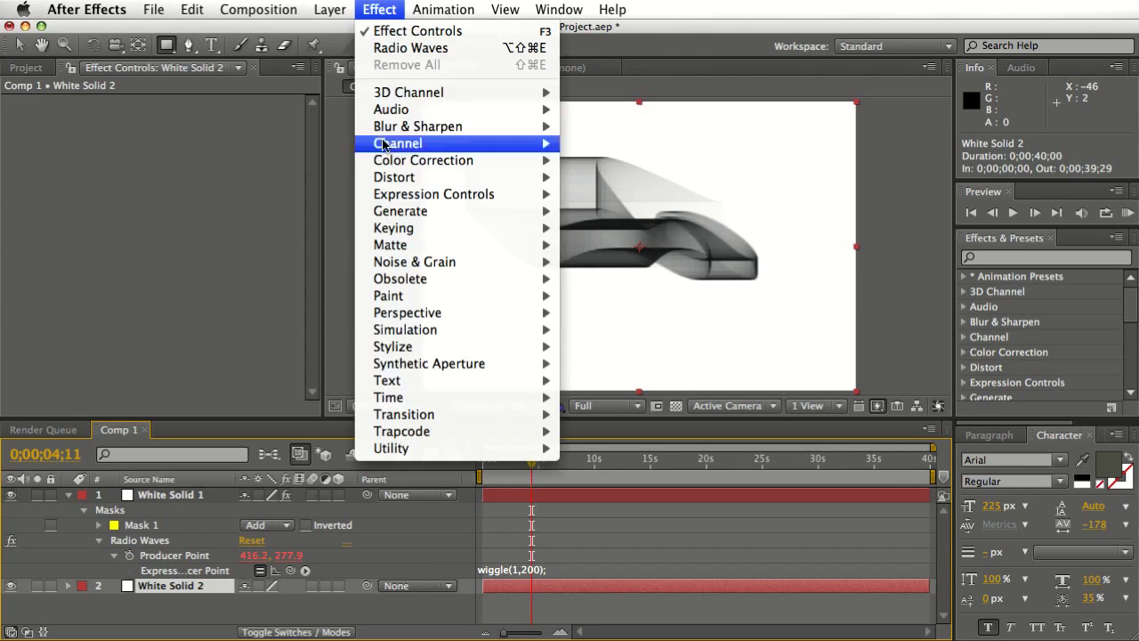
mouse_move(485, 212)
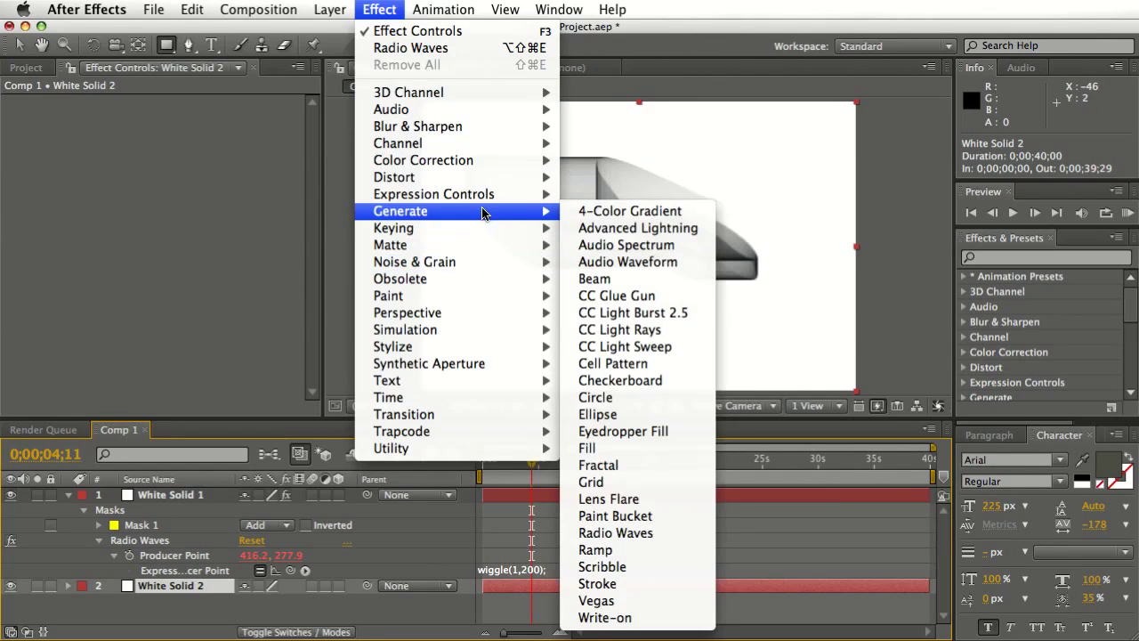
click(595, 550)
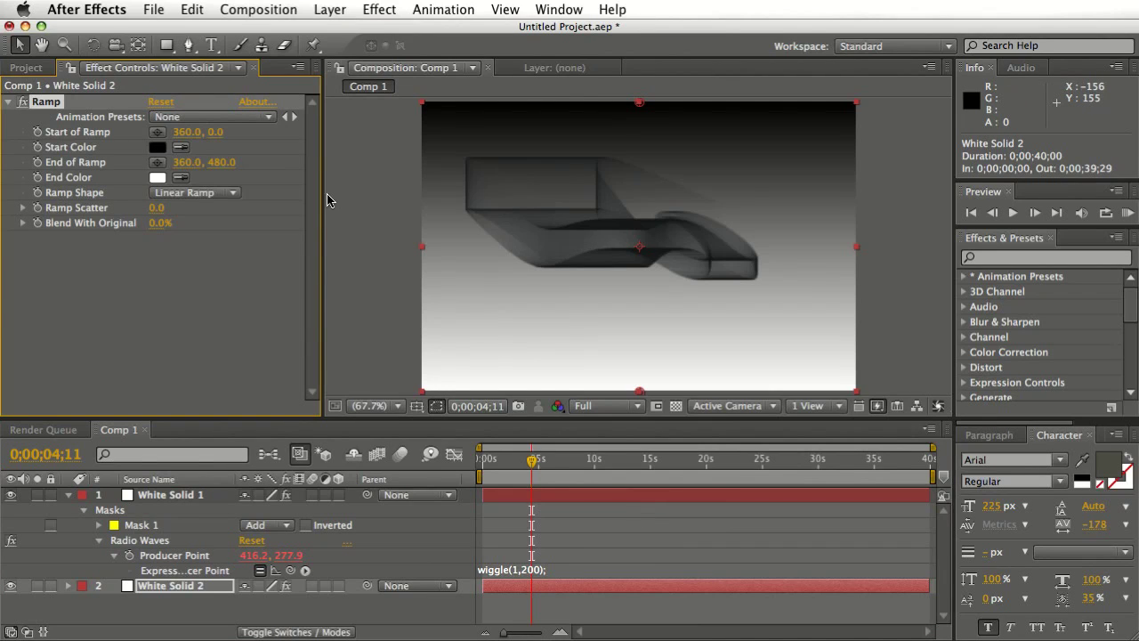
click(212, 193)
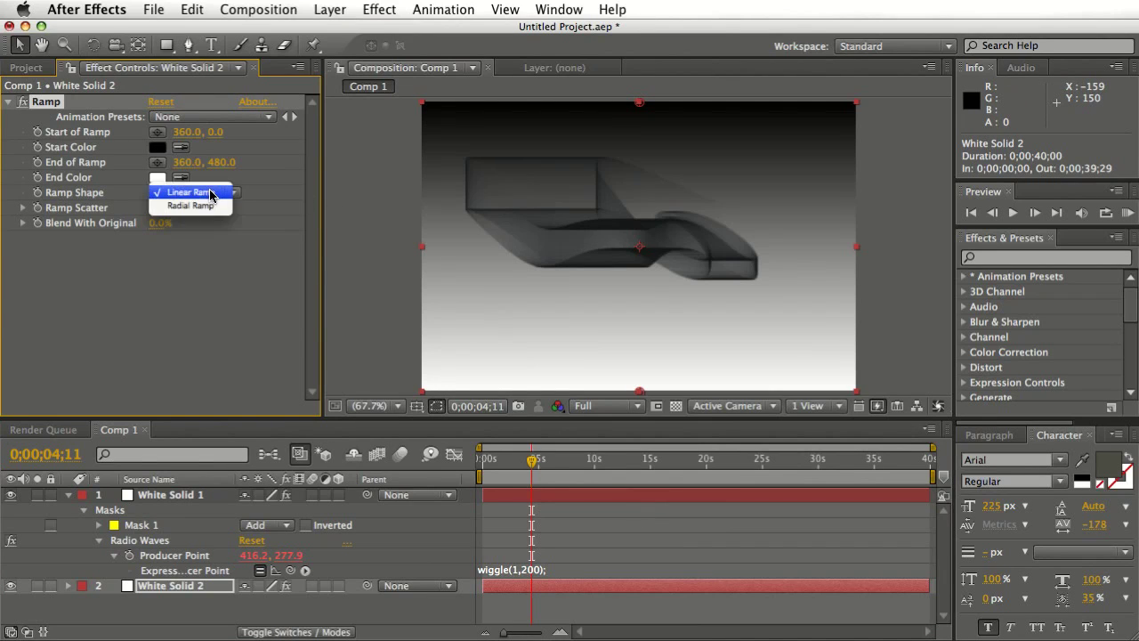
click(191, 204)
- Set the ramp's Start Color to the pale yellow FFFCD7
click(157, 149)
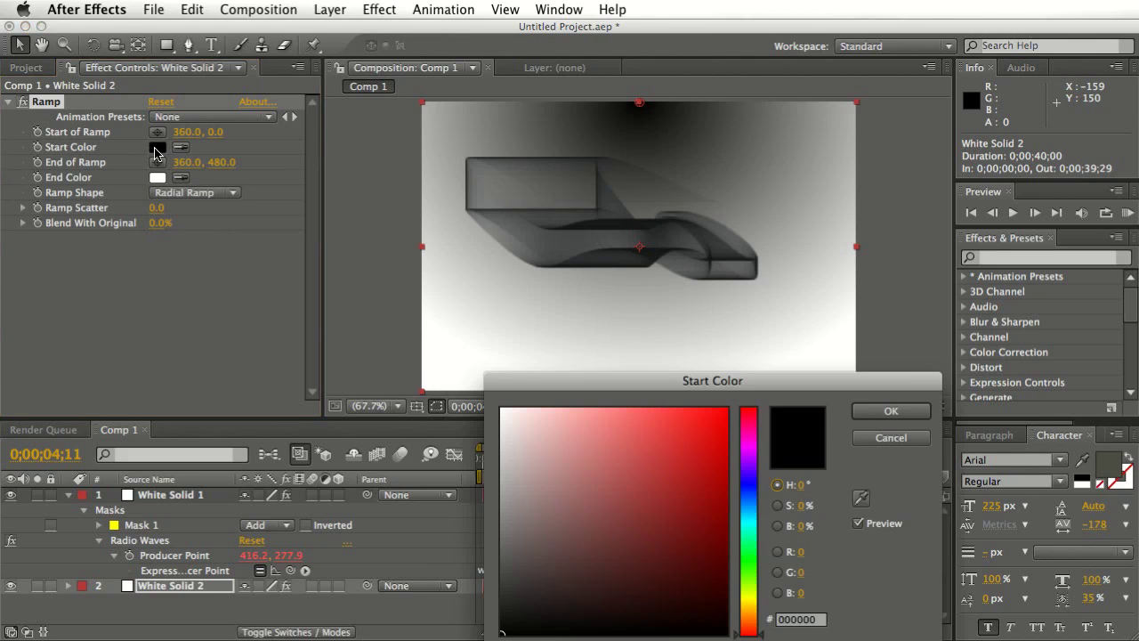
drag(524, 434, 491, 392)
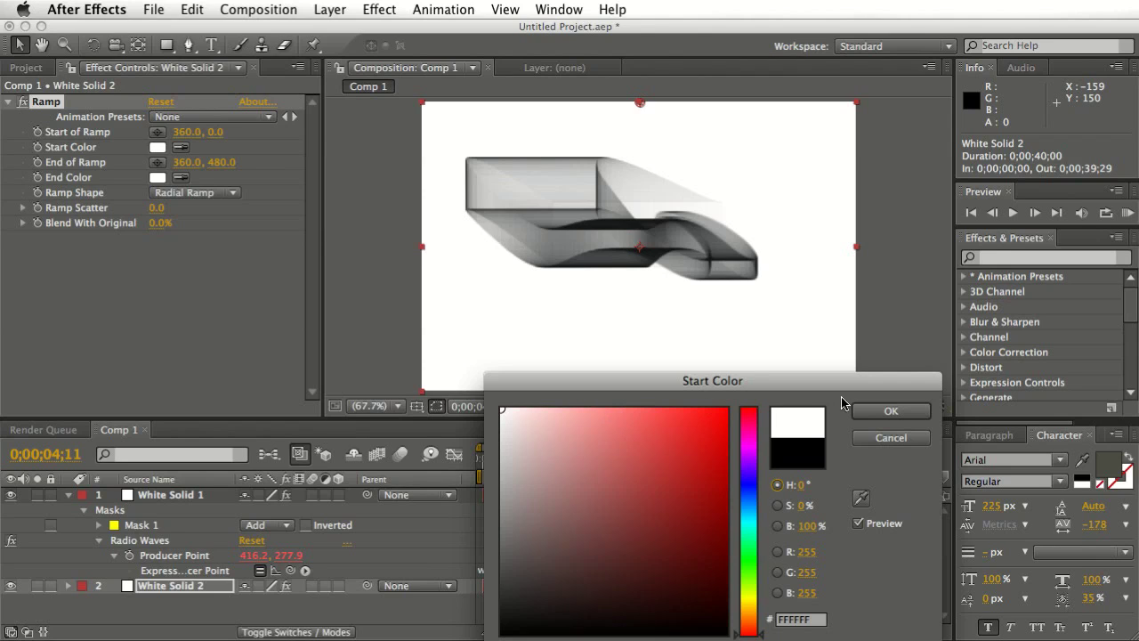
drag(752, 615, 754, 606)
mouse_move(542, 430)
mouse_down()
mouse_move(513, 407)
mouse_move(536, 407)
mouse_up()
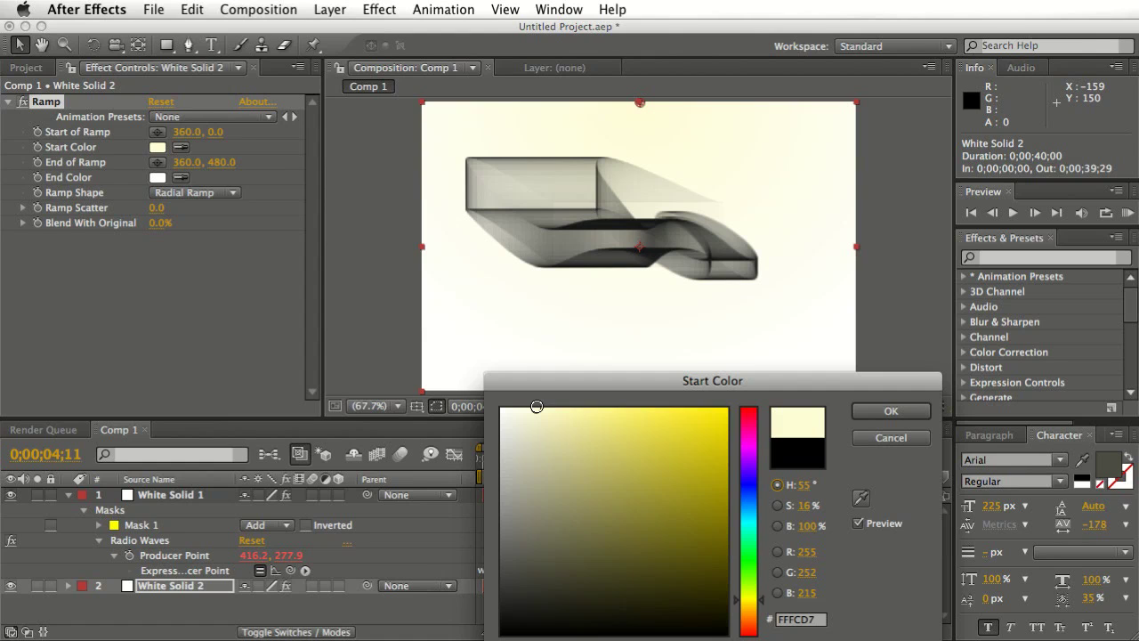
click(890, 410)
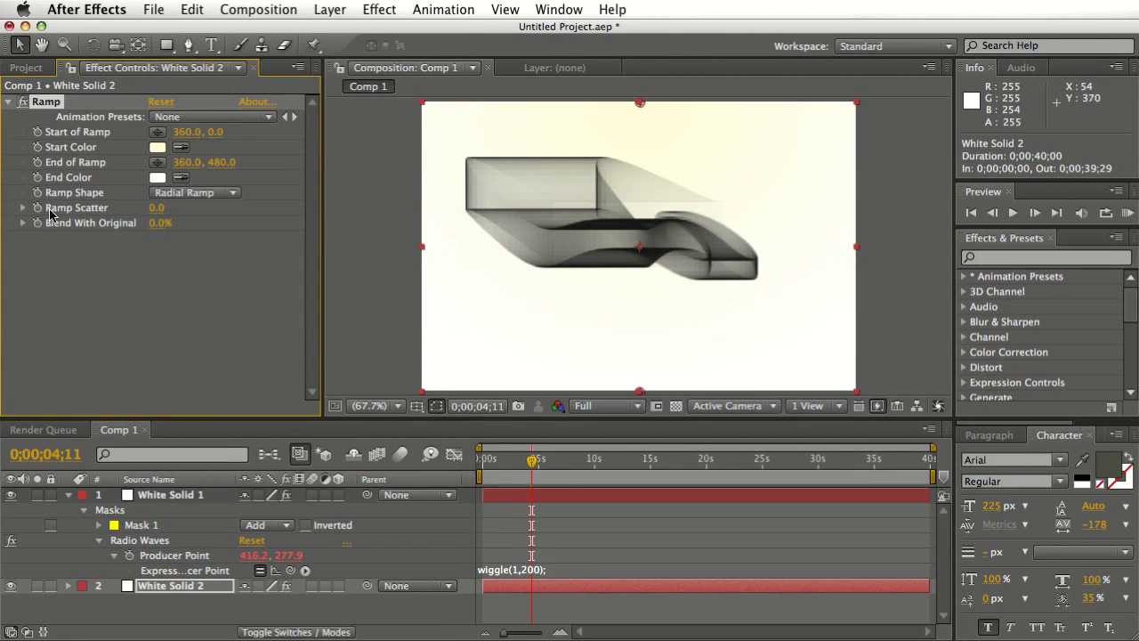
- Set the ramp's End Color to the yellow FFF583 and move the Start of Ramp to the composition centre, about 363, 242
click(158, 178)
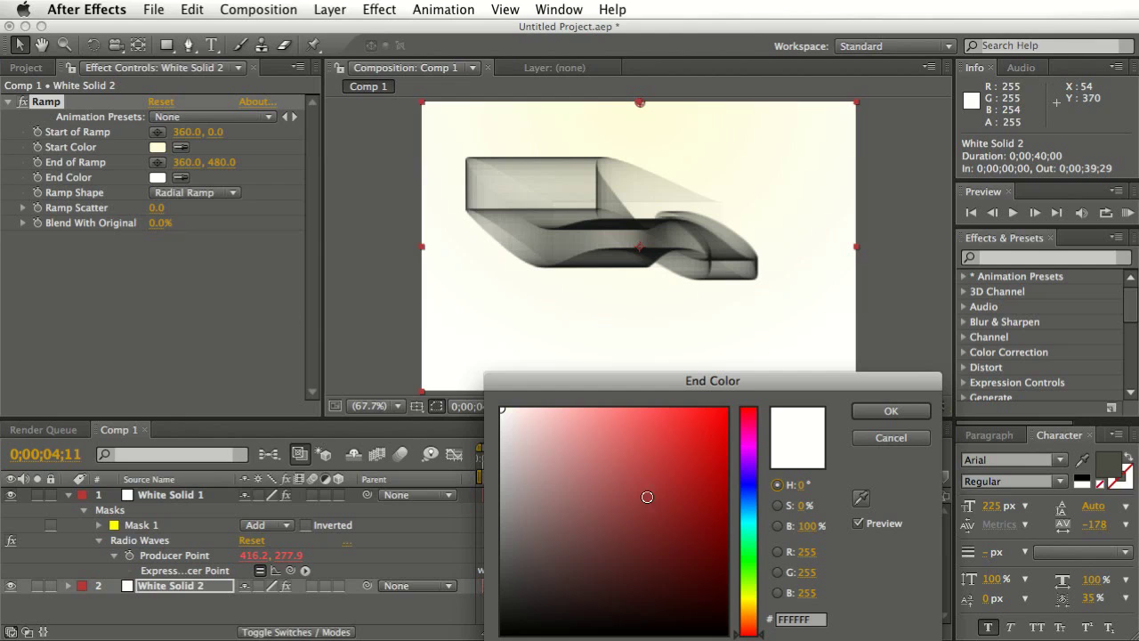
click(746, 598)
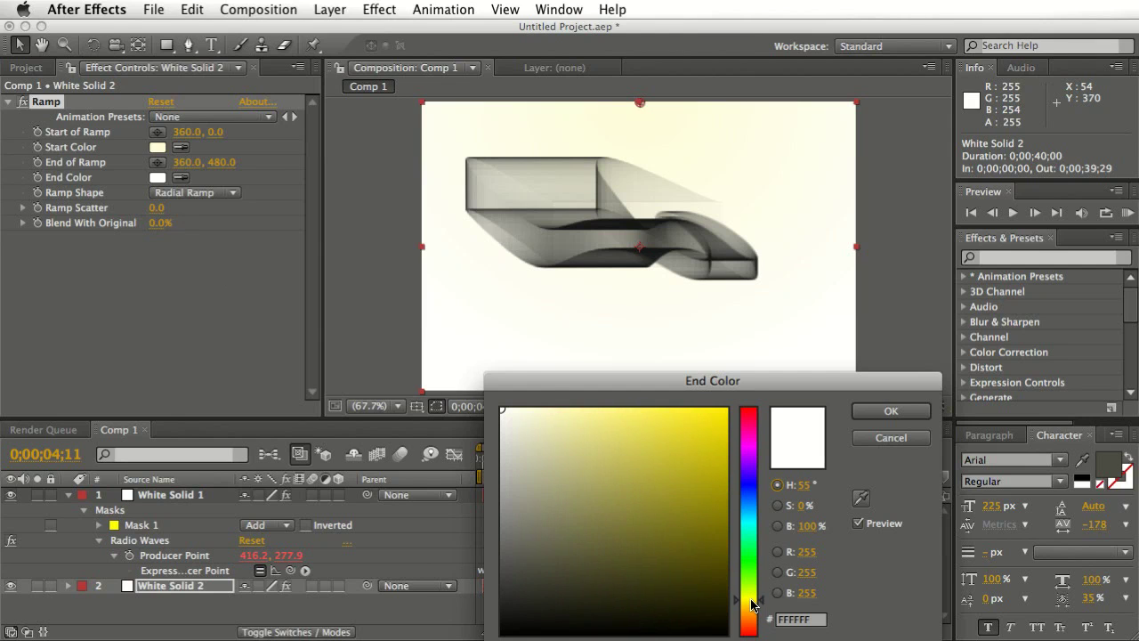
mouse_move(553, 438)
mouse_down()
mouse_move(534, 394)
mouse_move(610, 400)
mouse_up()
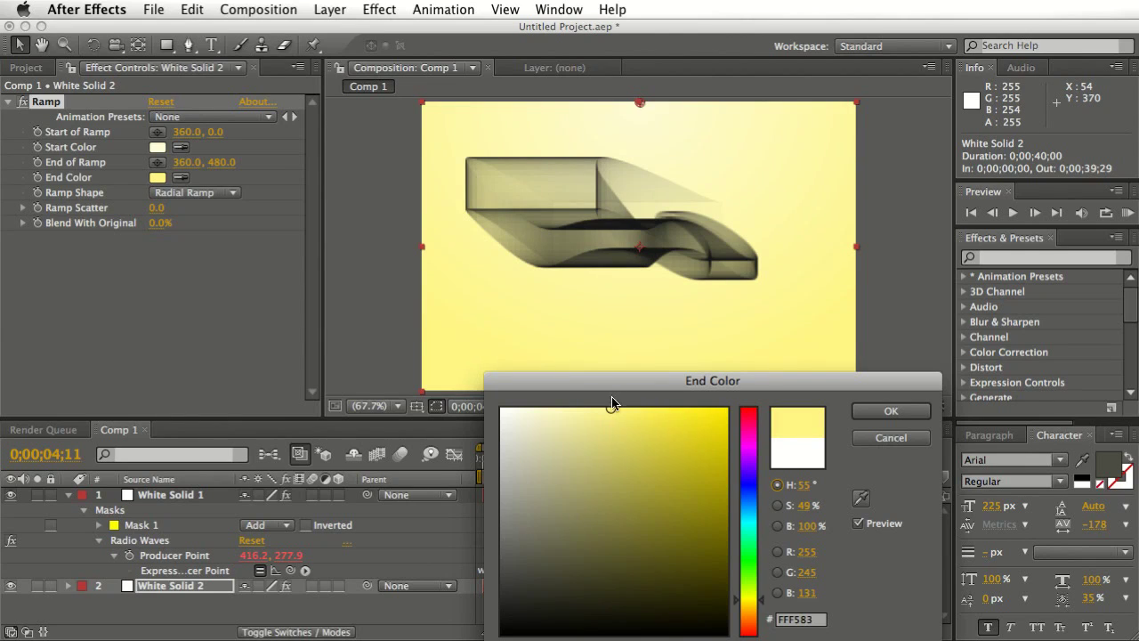
click(892, 411)
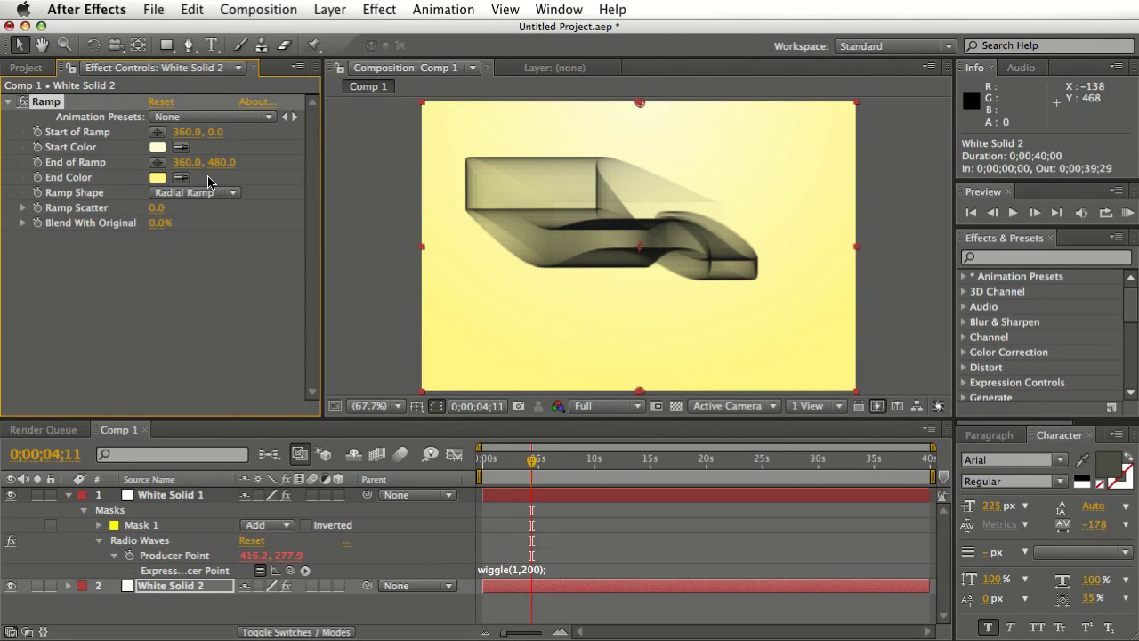
drag(218, 132, 295, 146)
drag(644, 164, 644, 249)
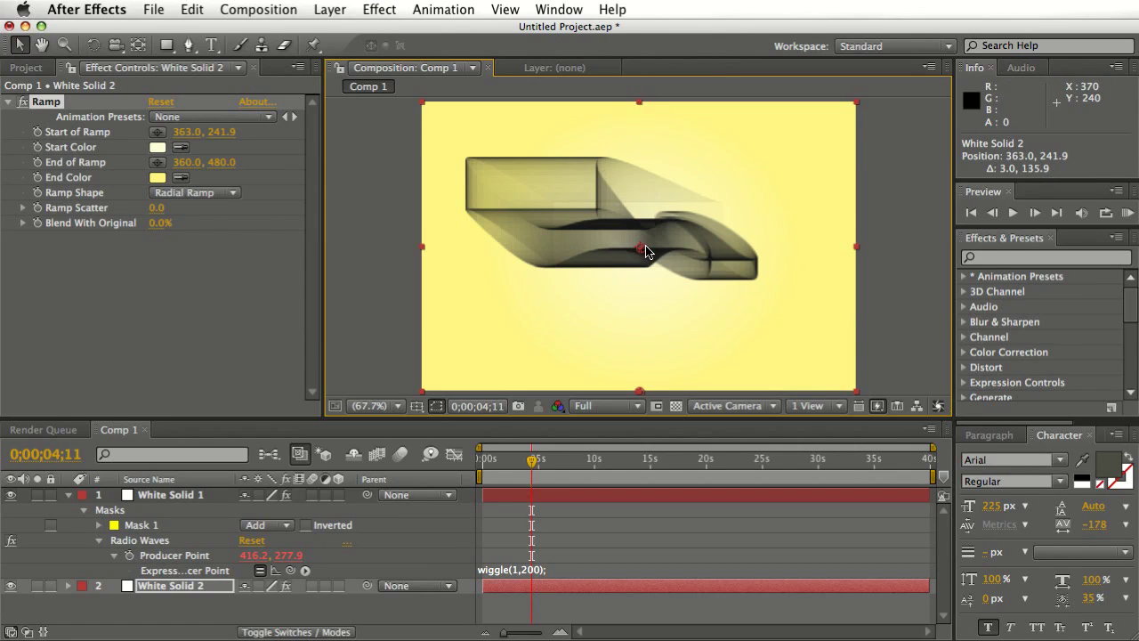
- Add a shadow-casting white Spot light with 100% intensity and 90° cone angle, and make White Solid 2 a 3D layer
click(334, 9)
mouse_move(423, 29)
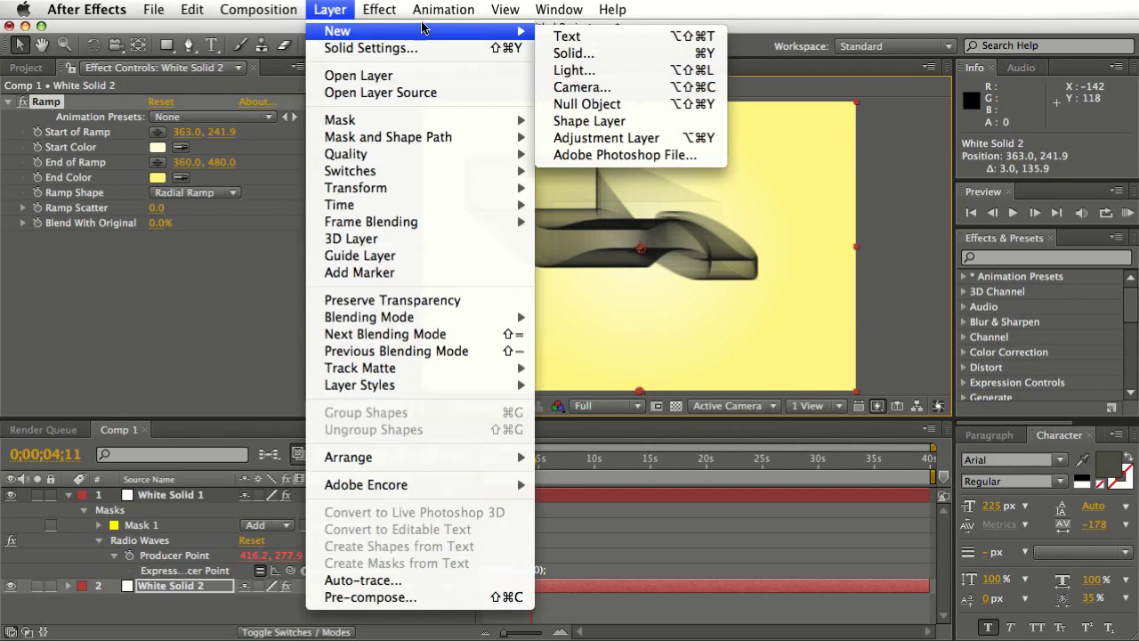
click(574, 69)
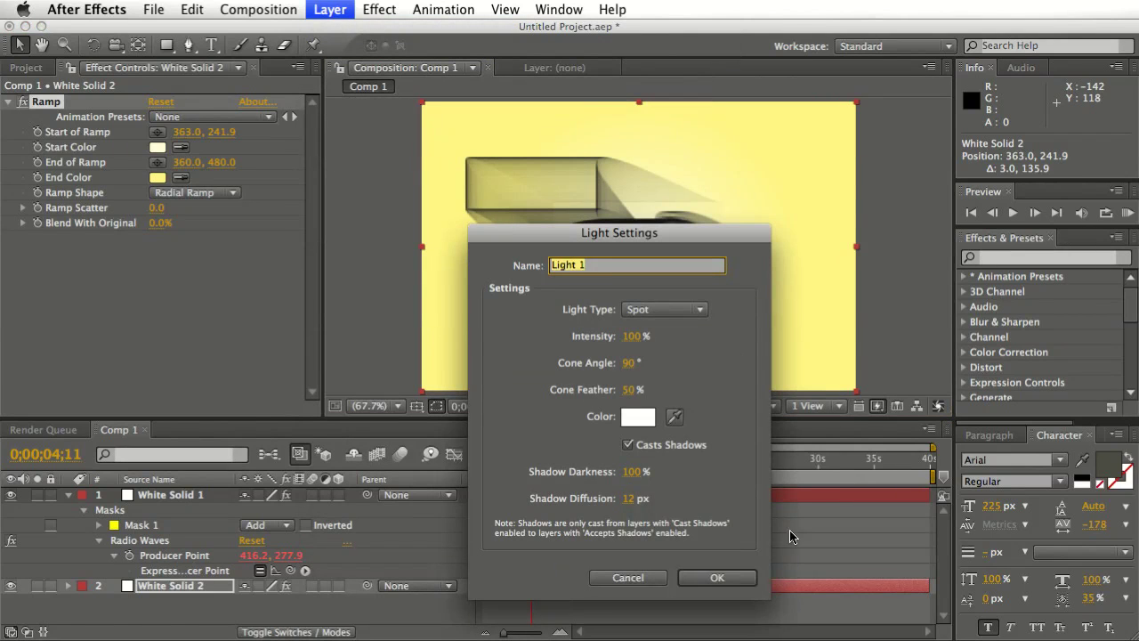
click(734, 584)
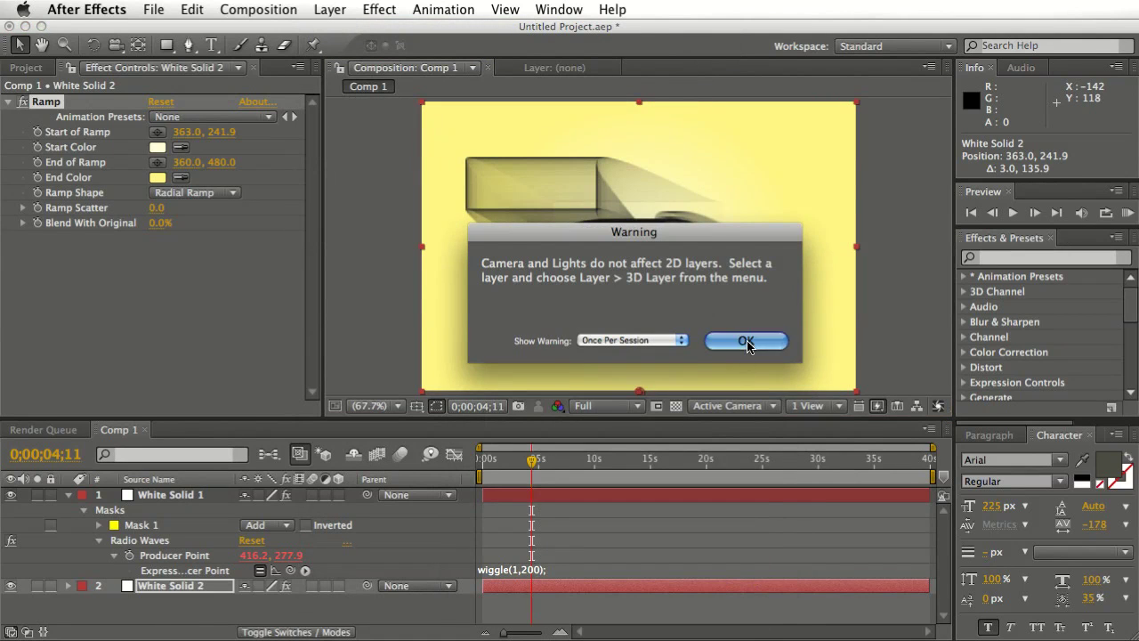
click(746, 341)
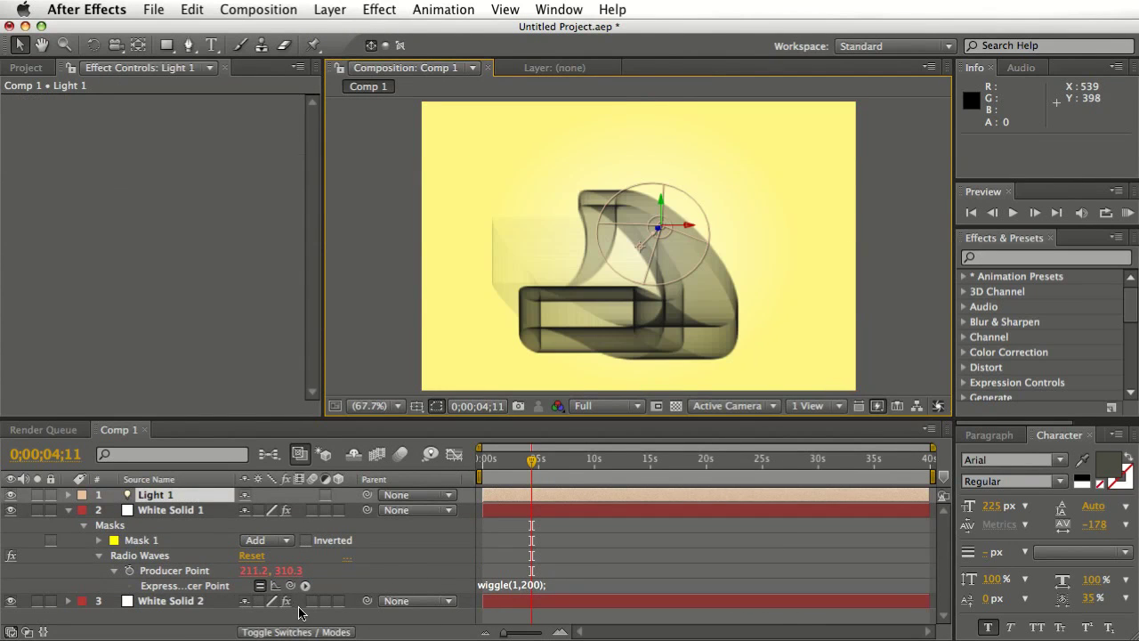
click(338, 601)
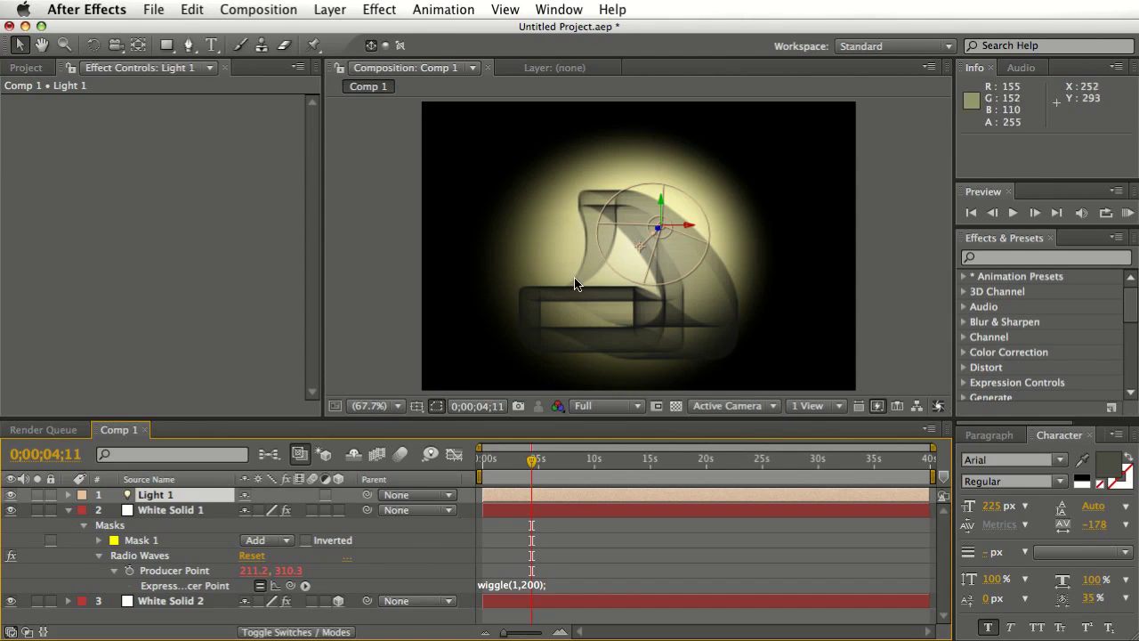
- Move the spot light to position 419.1, 180.9, -492.7 and scrub through the animation to check the lit waves
drag(660, 230, 886, 158)
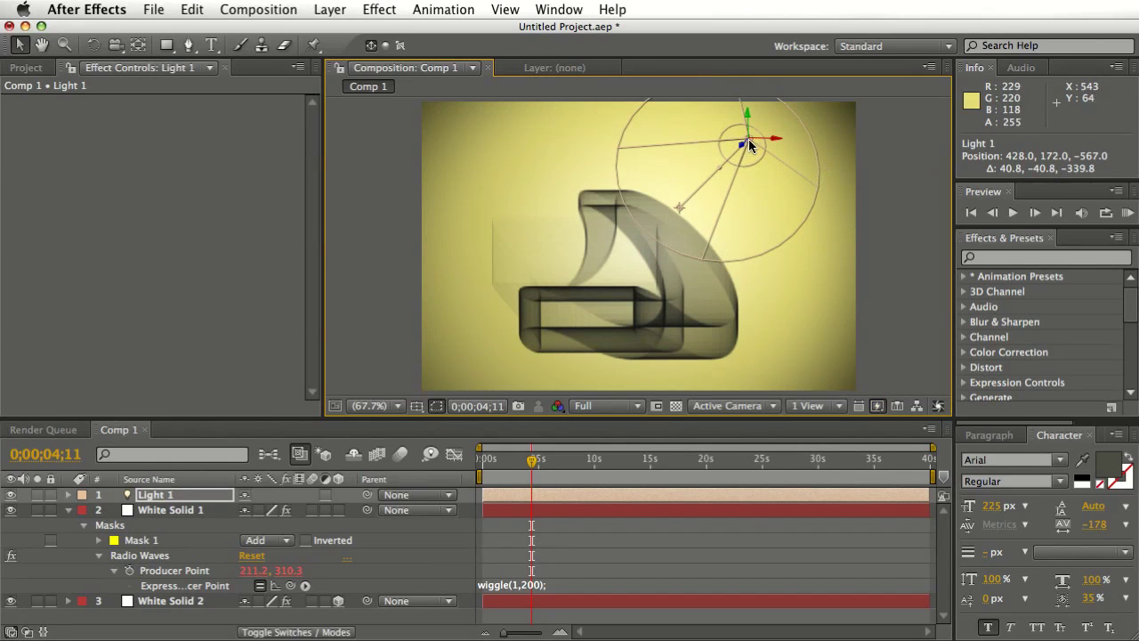
drag(746, 148, 707, 173)
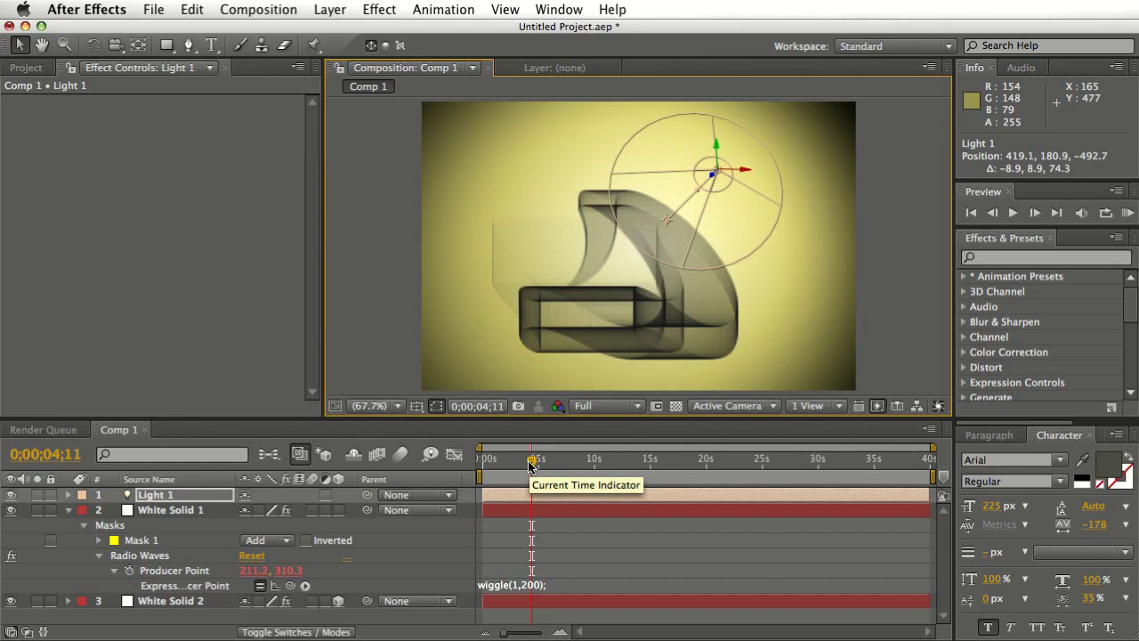
drag(531, 464, 572, 469)
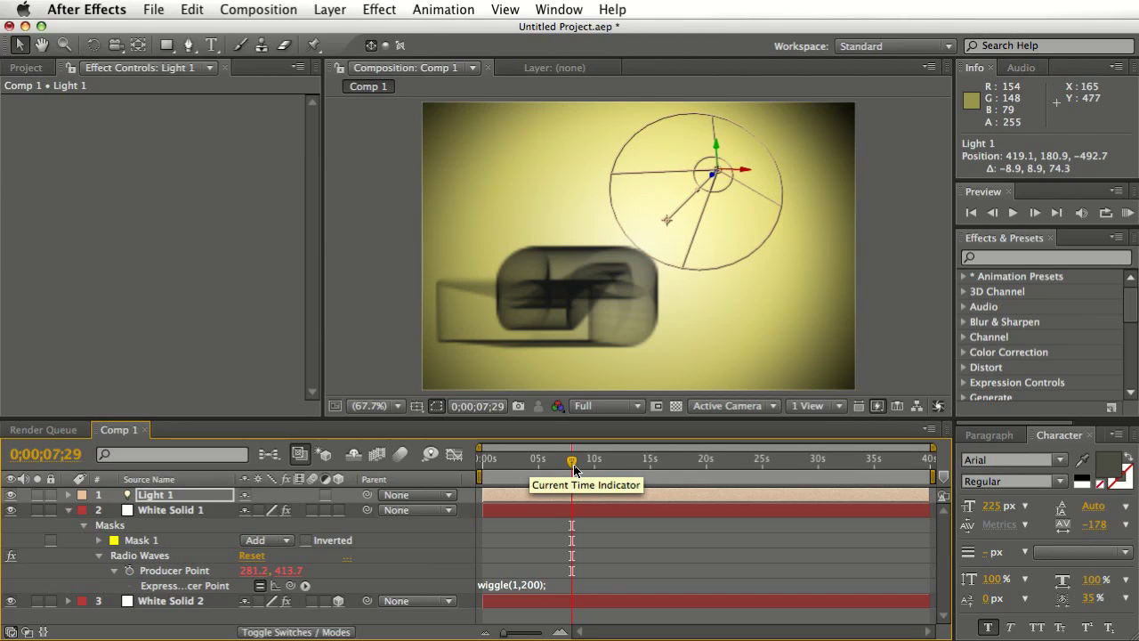
drag(572, 469, 633, 469)
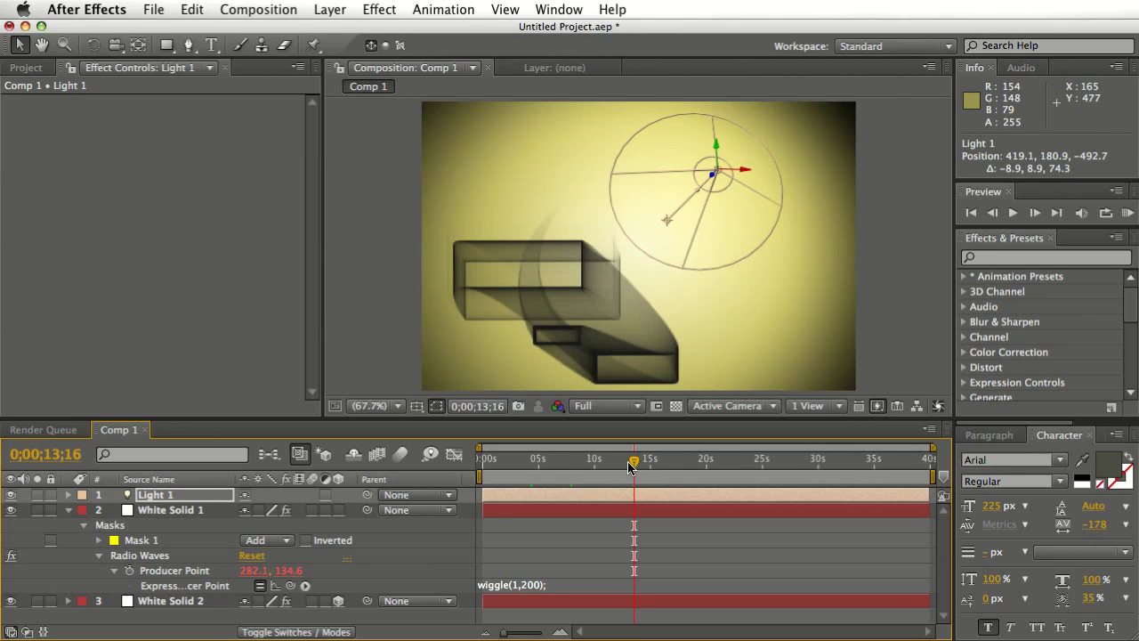
drag(628, 469, 559, 473)
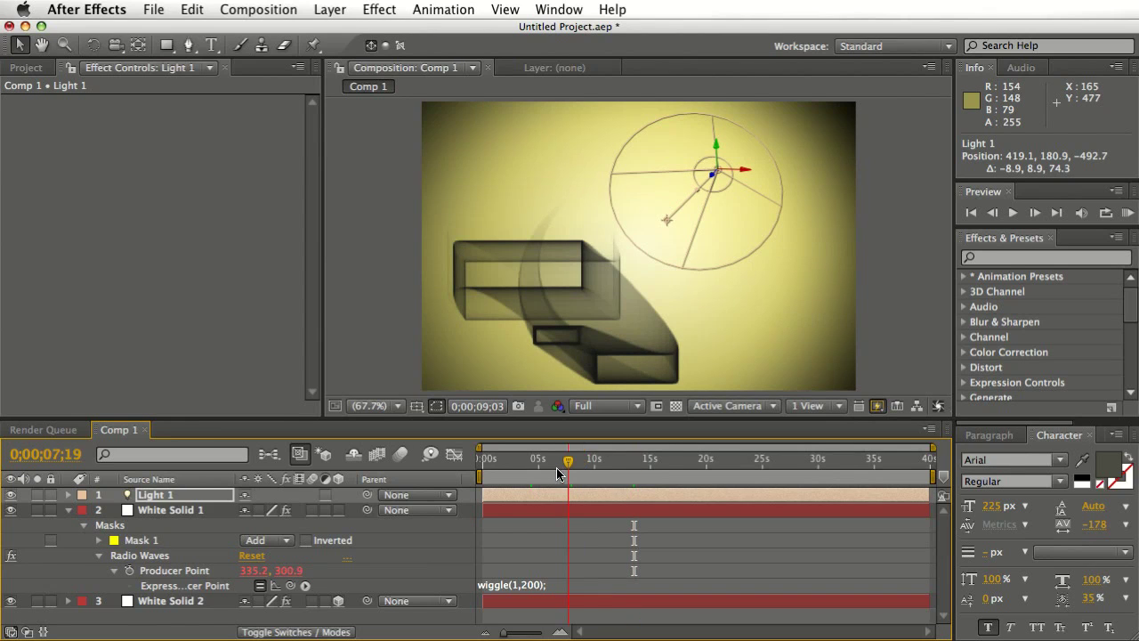
click(163, 541)
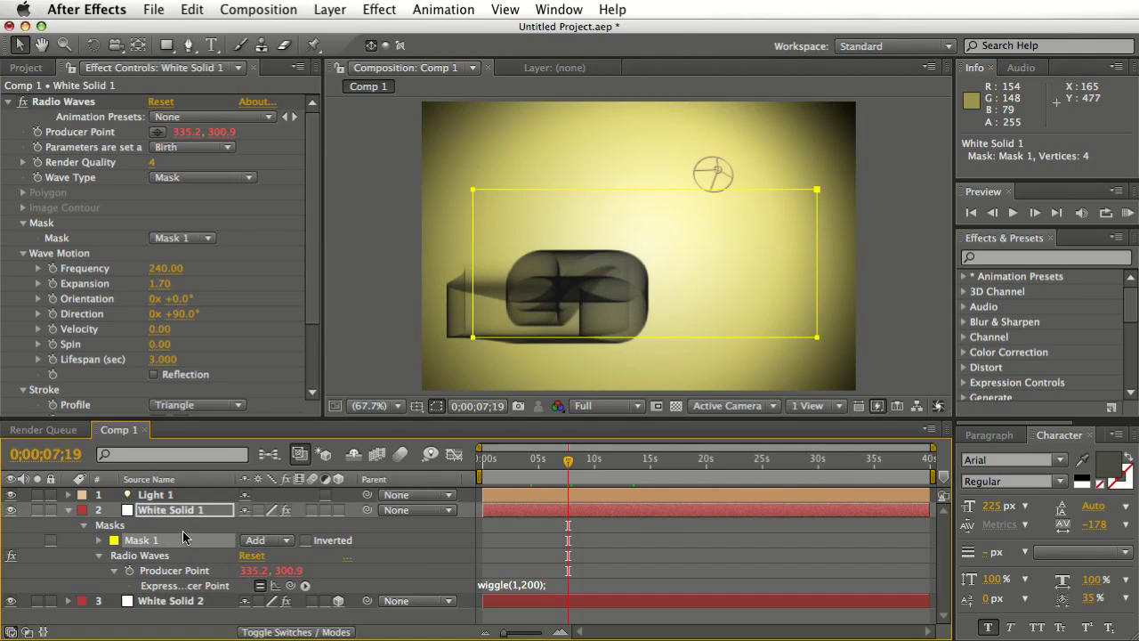
- Create a new composition containing a white solid with a rectangular mask about 527 by 226 px
key(super+n)
key(Return)
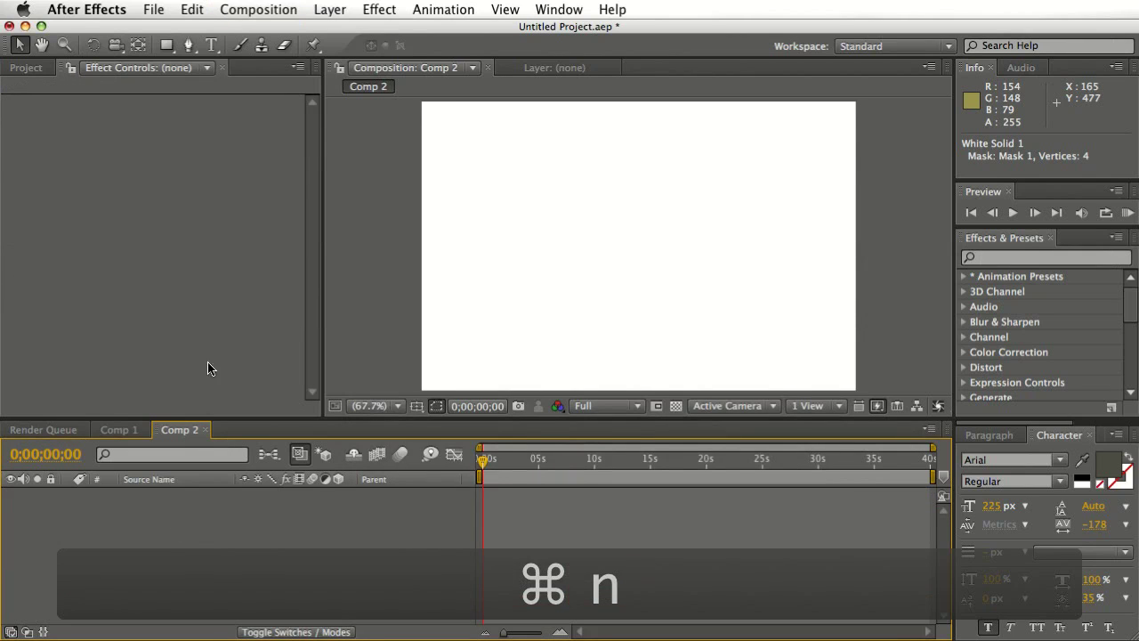
key(super+y)
key(Return)
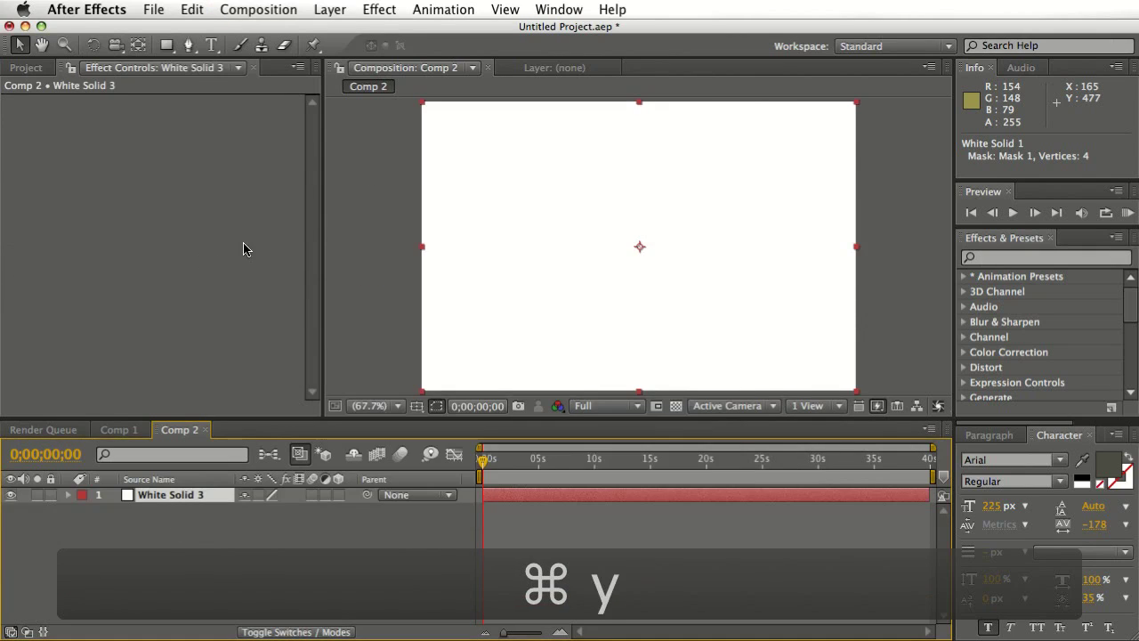
click(166, 44)
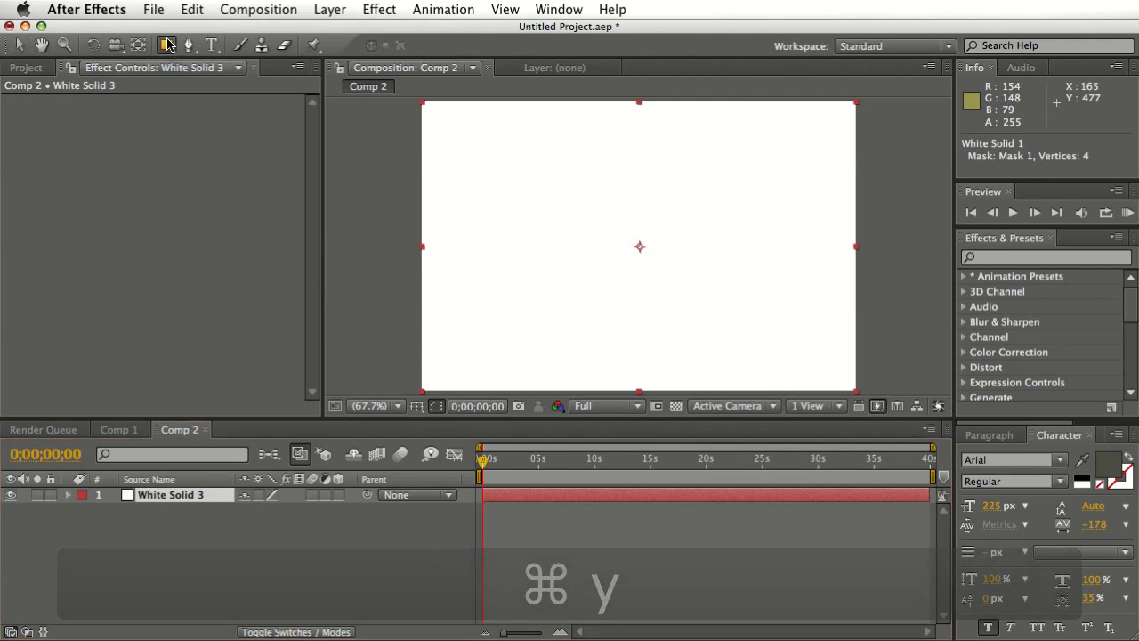
drag(481, 179, 800, 314)
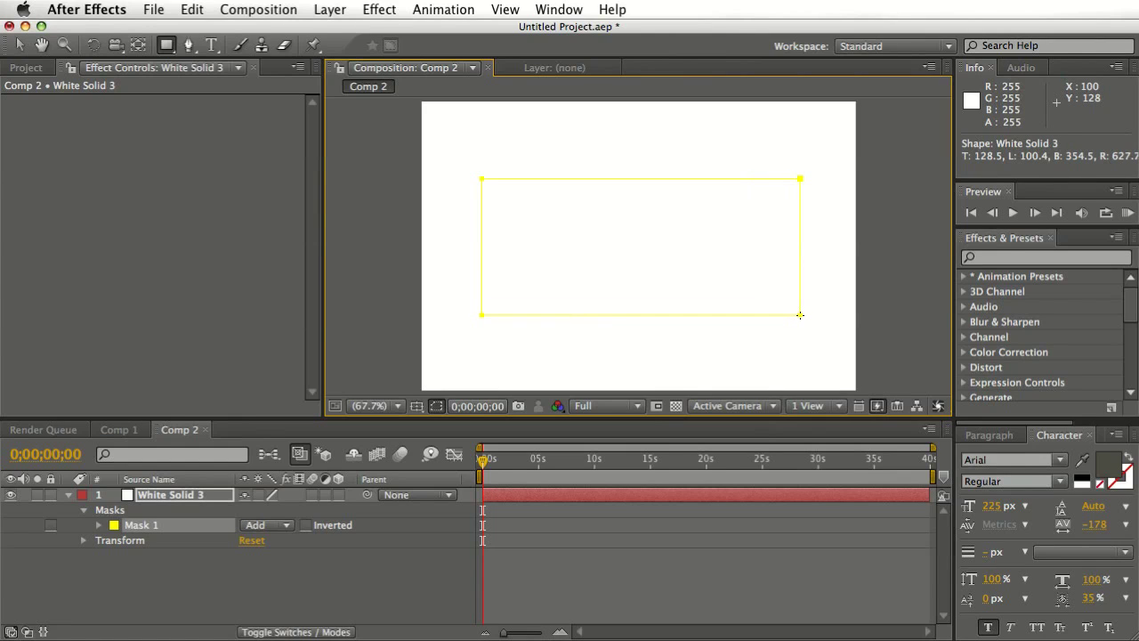
- Add a text layer reading AE near the middle of the composition
click(212, 45)
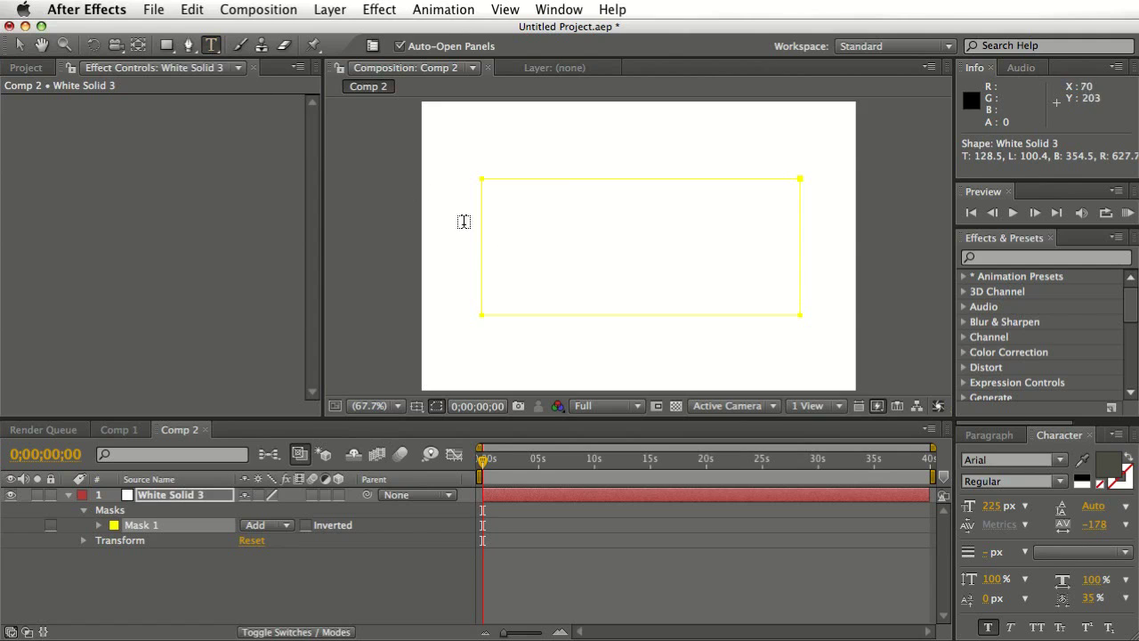
click(562, 280)
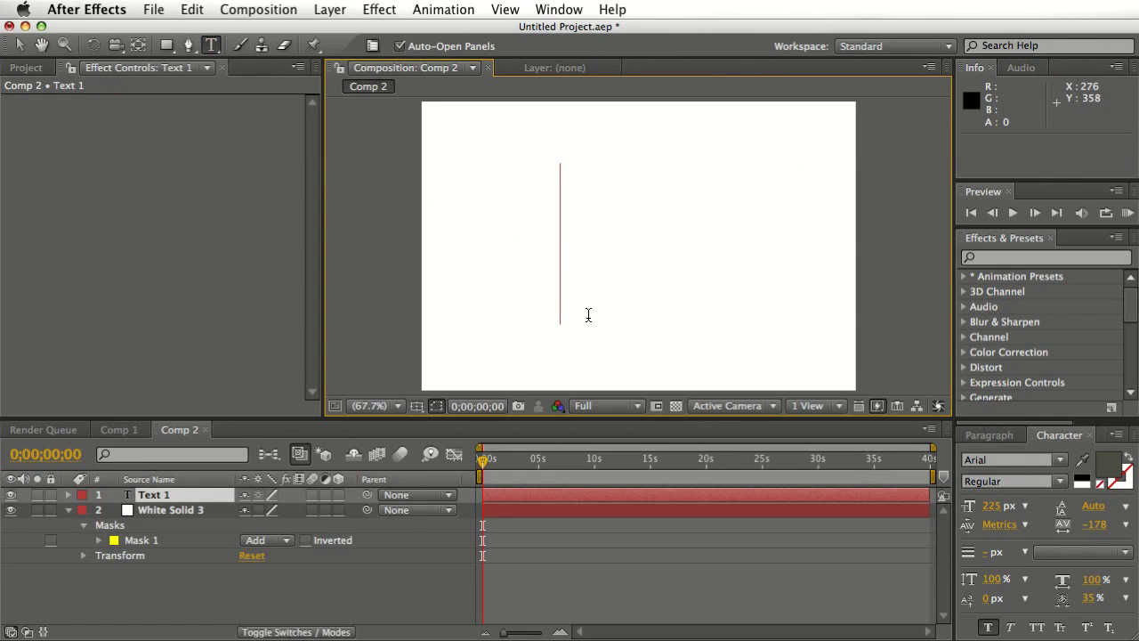
text(AE)
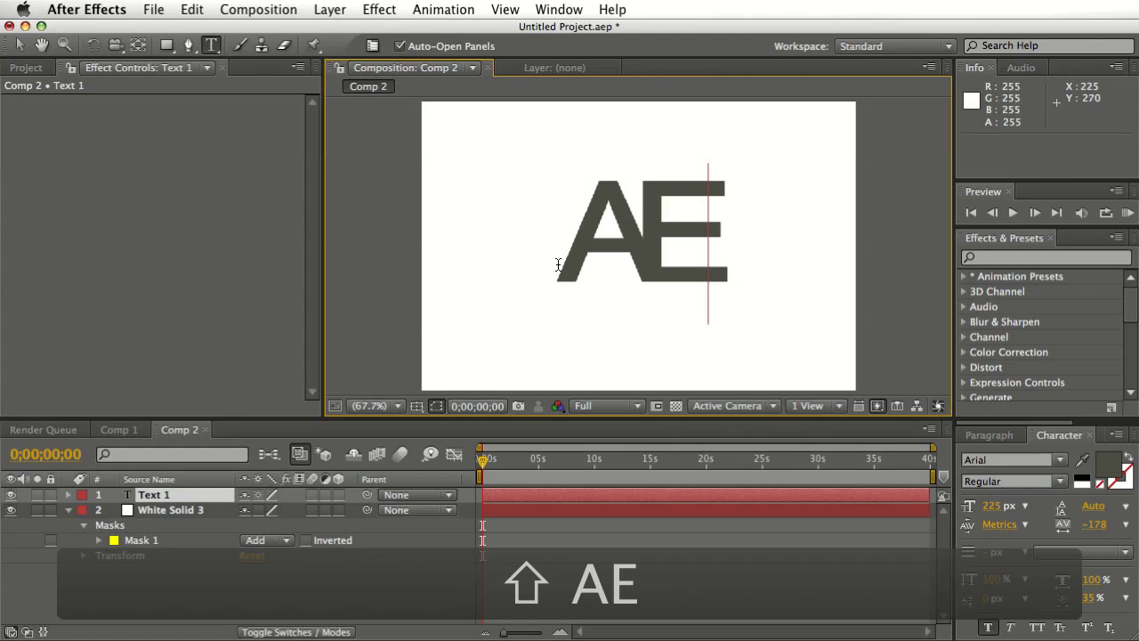
- Set the tracking of the AE text to 0
drag(557, 262, 757, 282)
click(1100, 524)
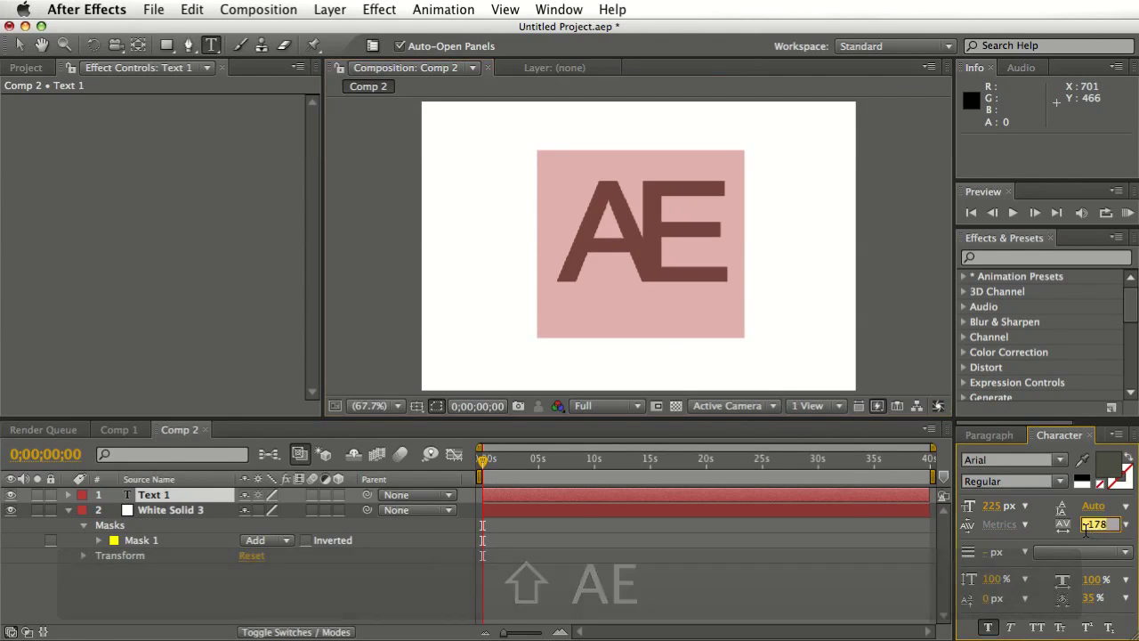
text(90)
key(BackSpace)
key(BackSpace)
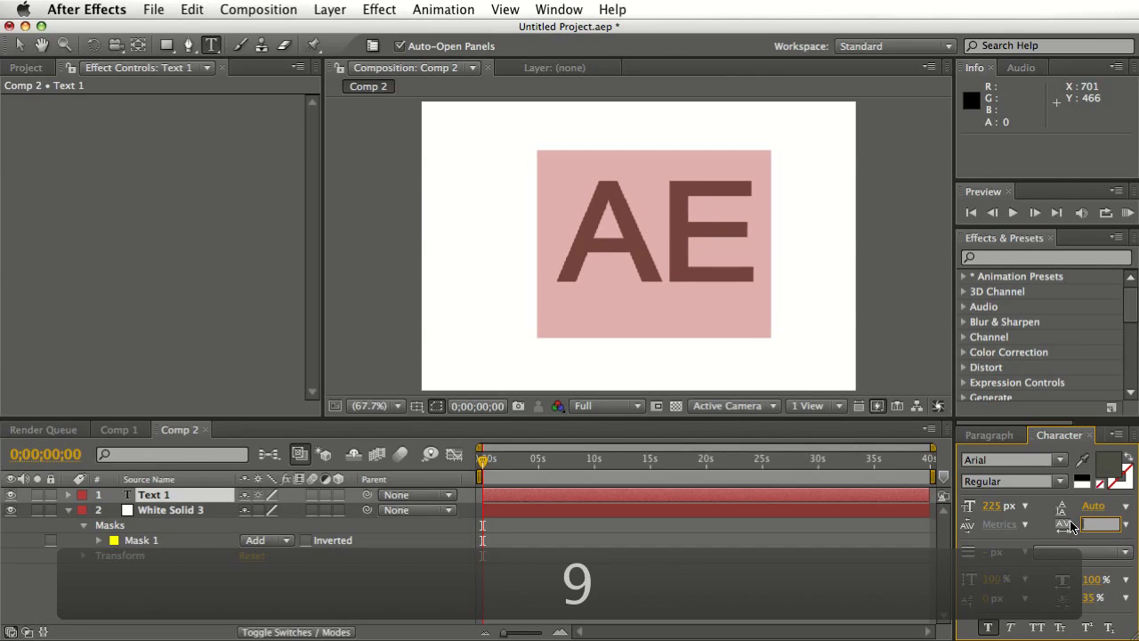
text(0)
click(754, 310)
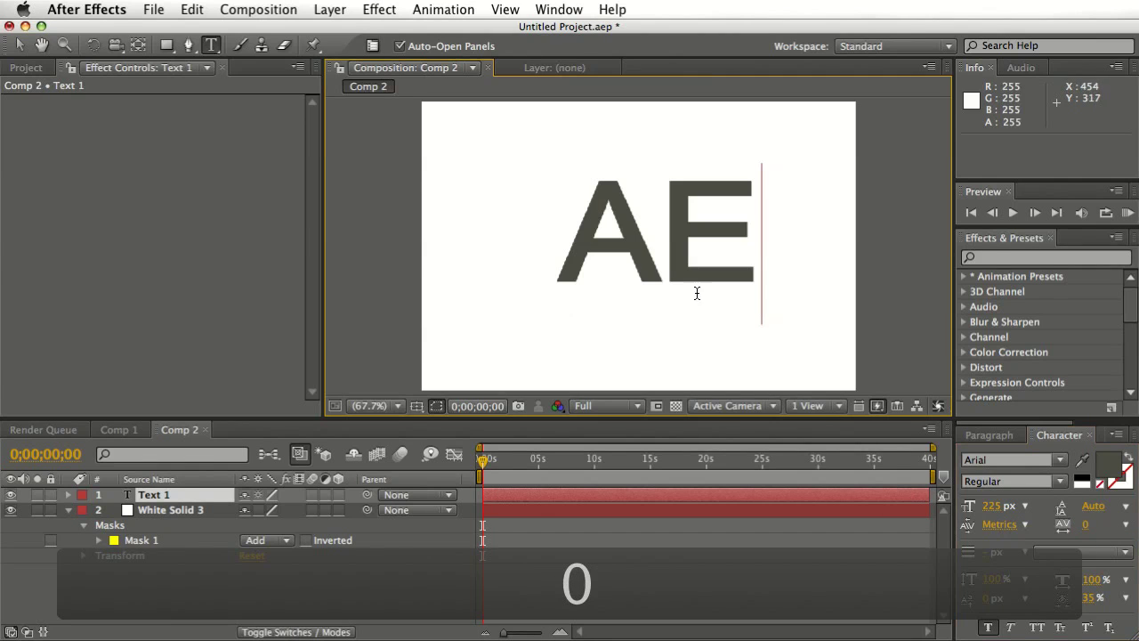
click(14, 45)
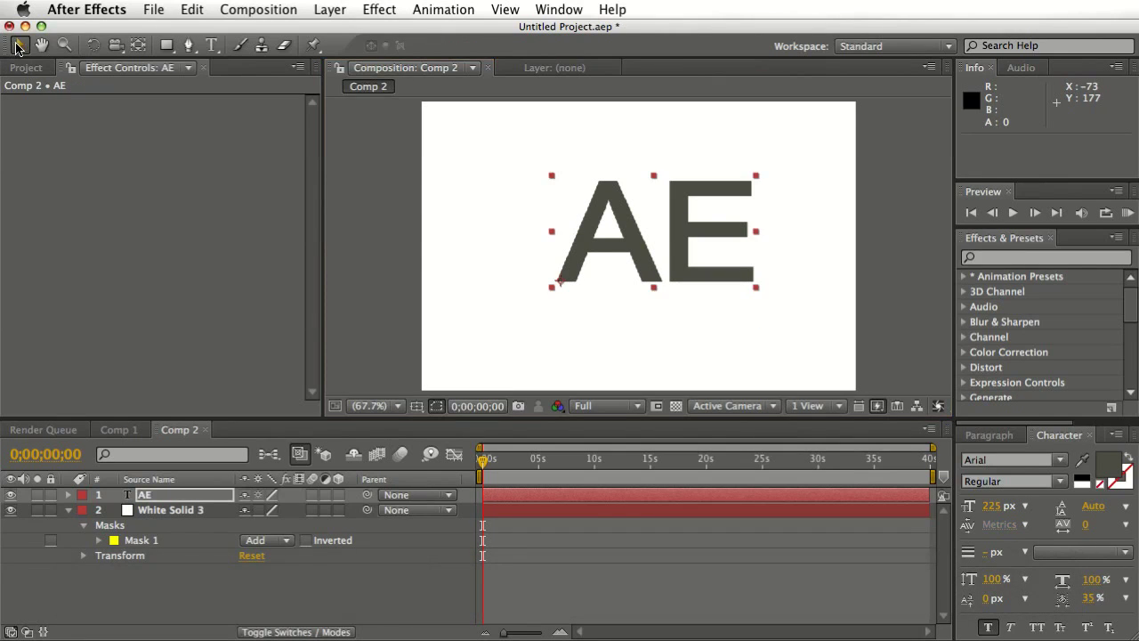
- Tighten the tracking of the AE text to -111 so the two letters overlap at their base
double_click(591, 263)
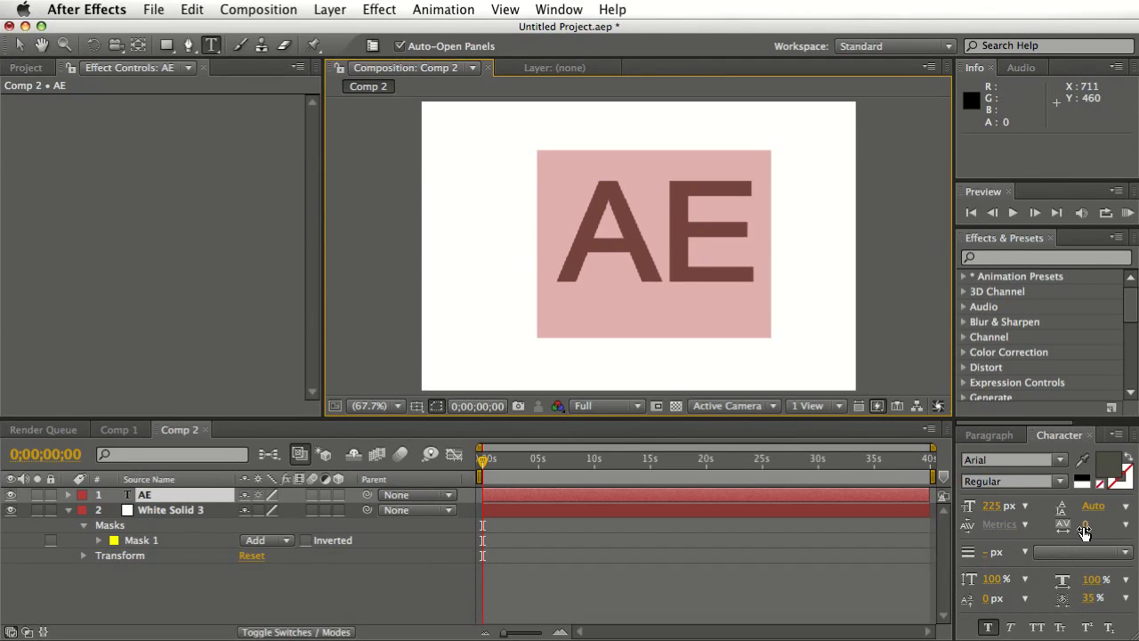
drag(1086, 529, 919, 513)
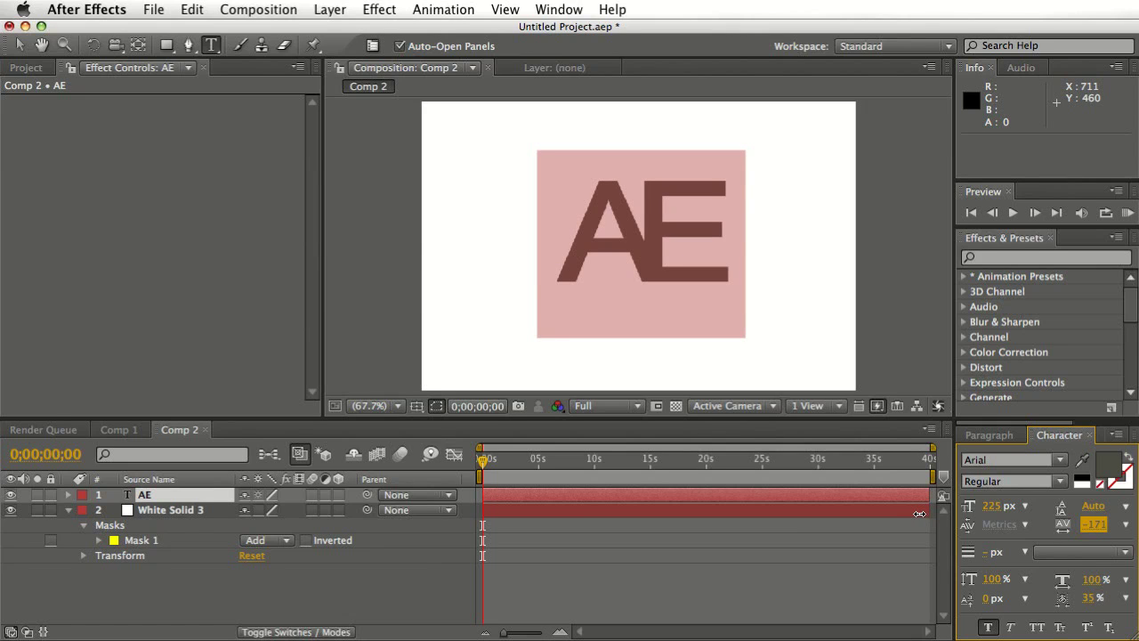
drag(919, 513, 994, 534)
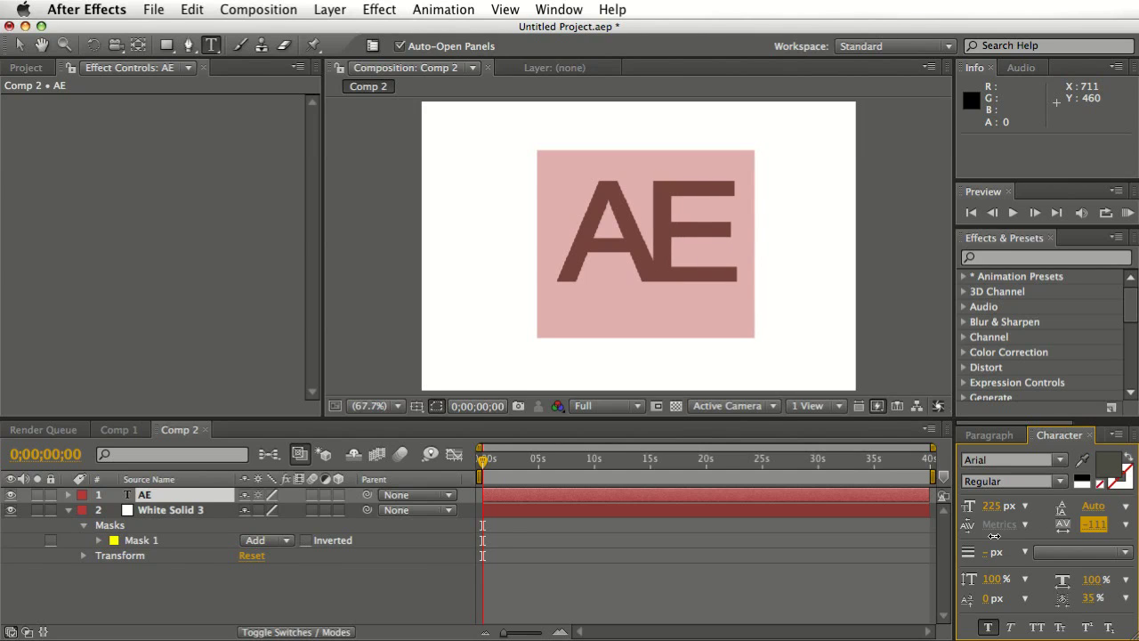
click(580, 264)
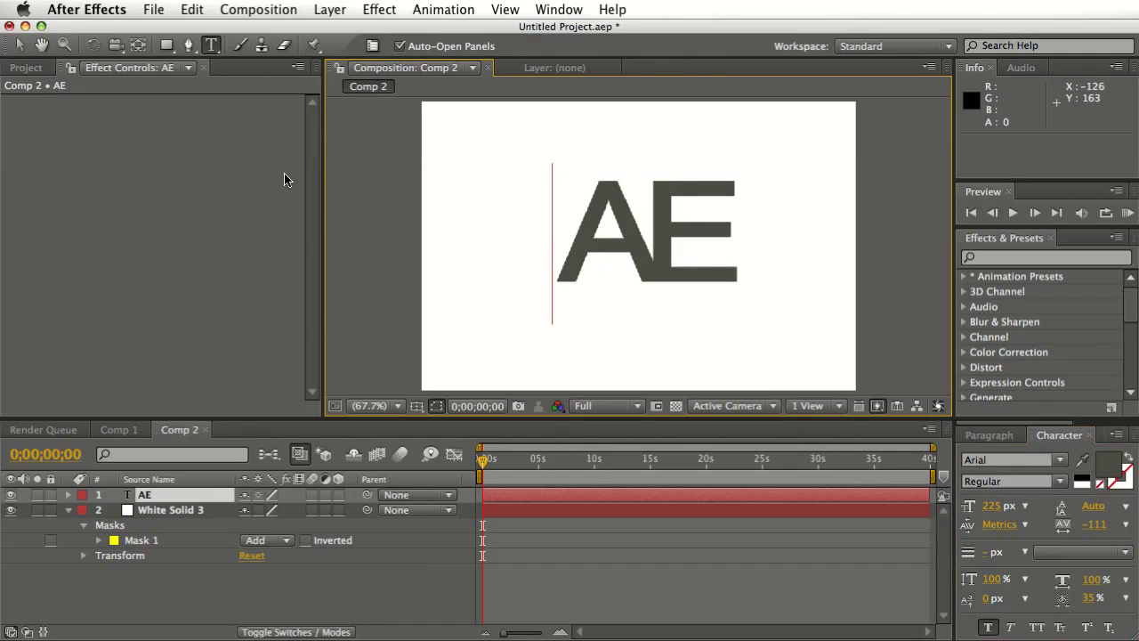
click(19, 44)
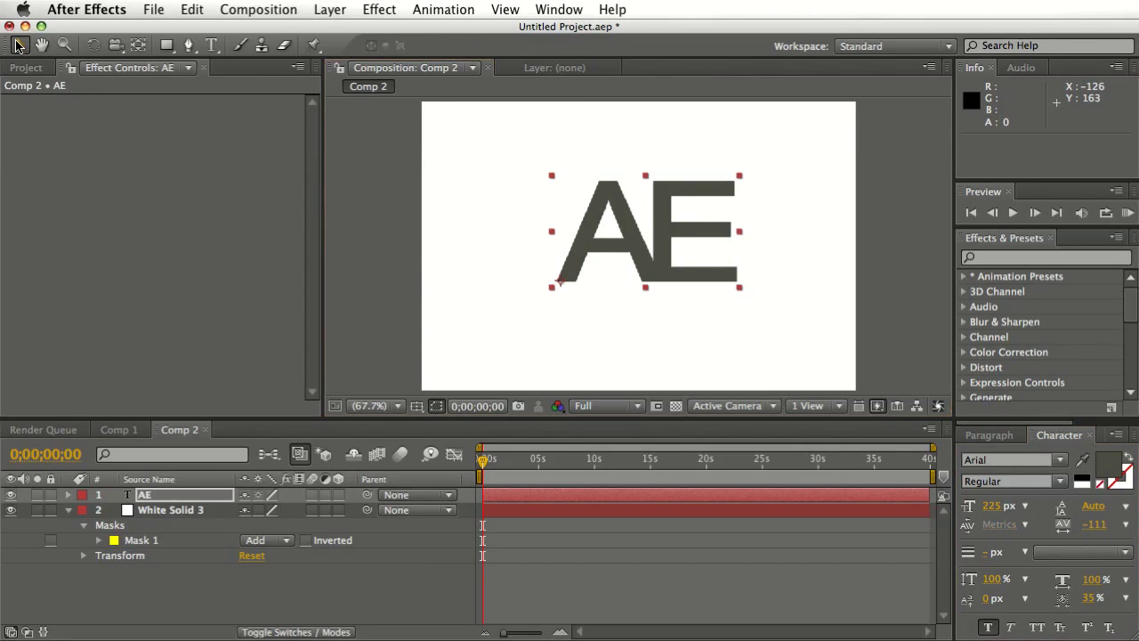
- Auto-trace the current frame of the AE layer's alpha with a 20-pixel blur, and delete the original text layer
click(329, 10)
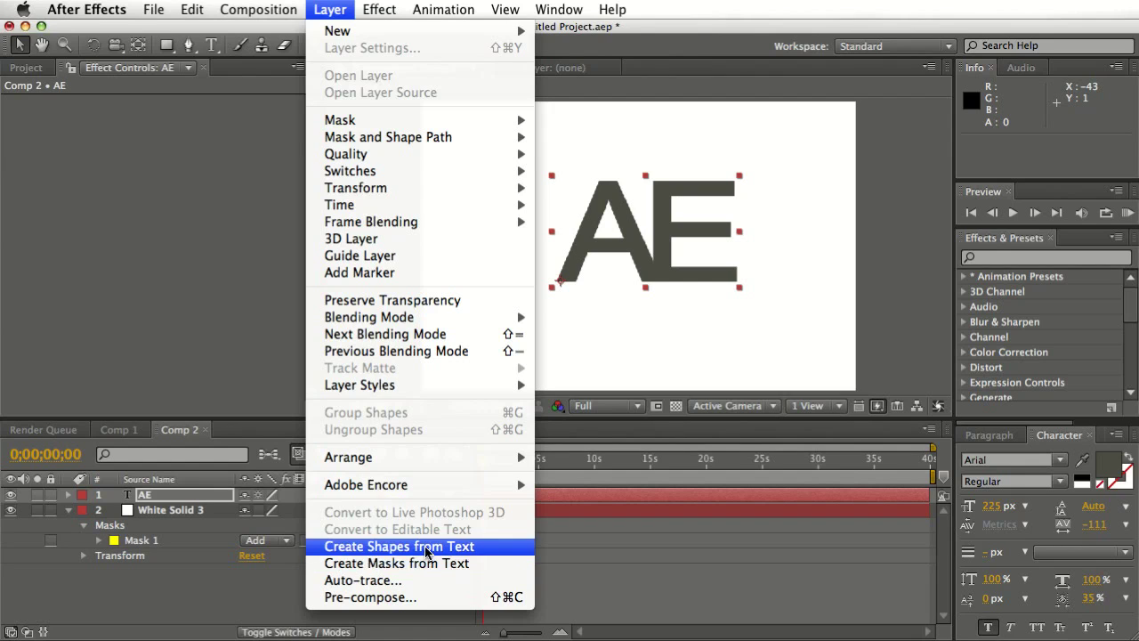
click(411, 583)
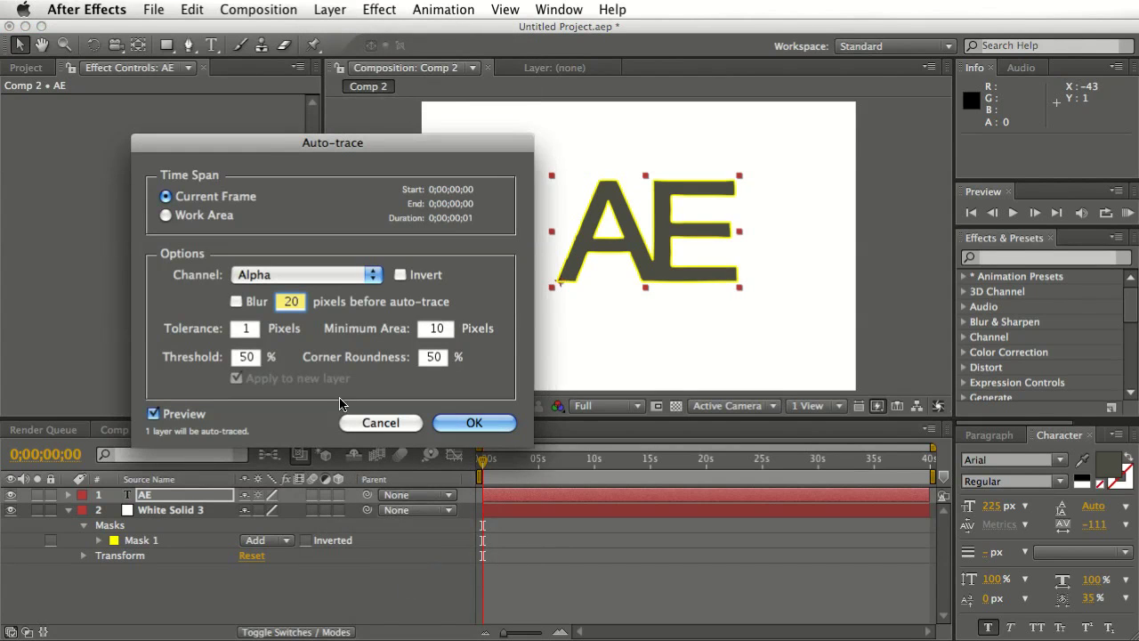
click(235, 302)
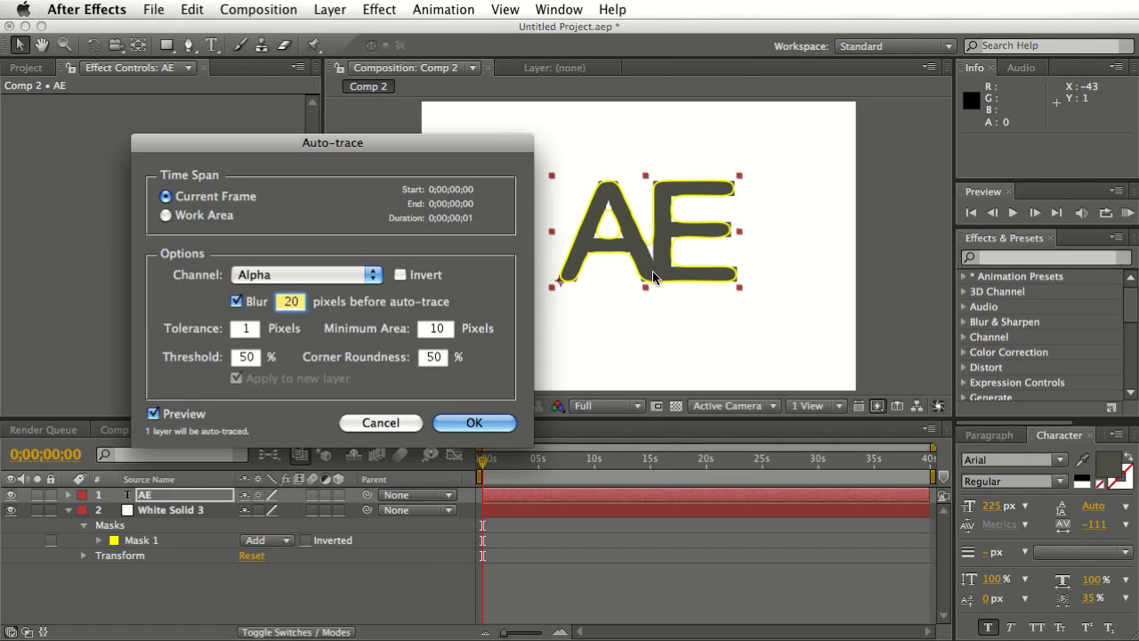
click(462, 424)
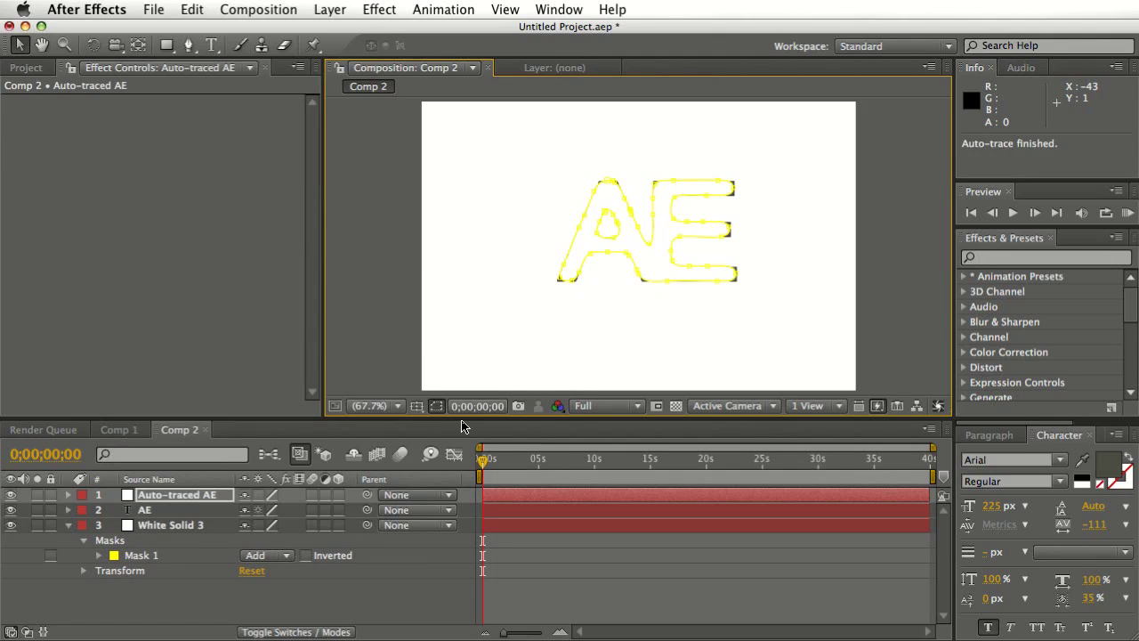
click(144, 516)
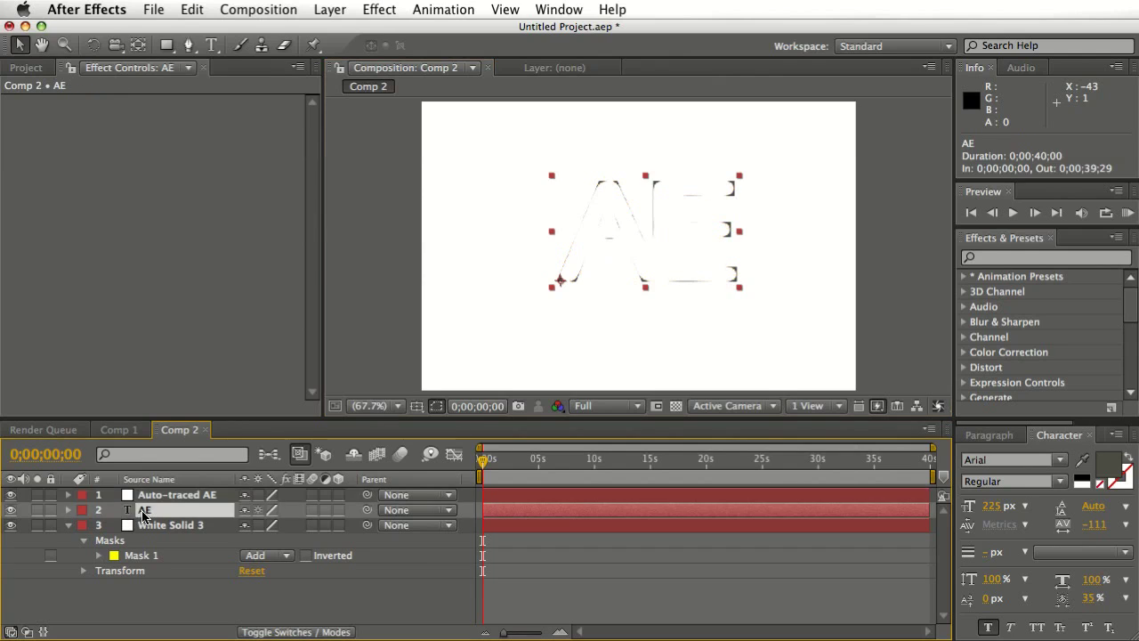
key(Delete)
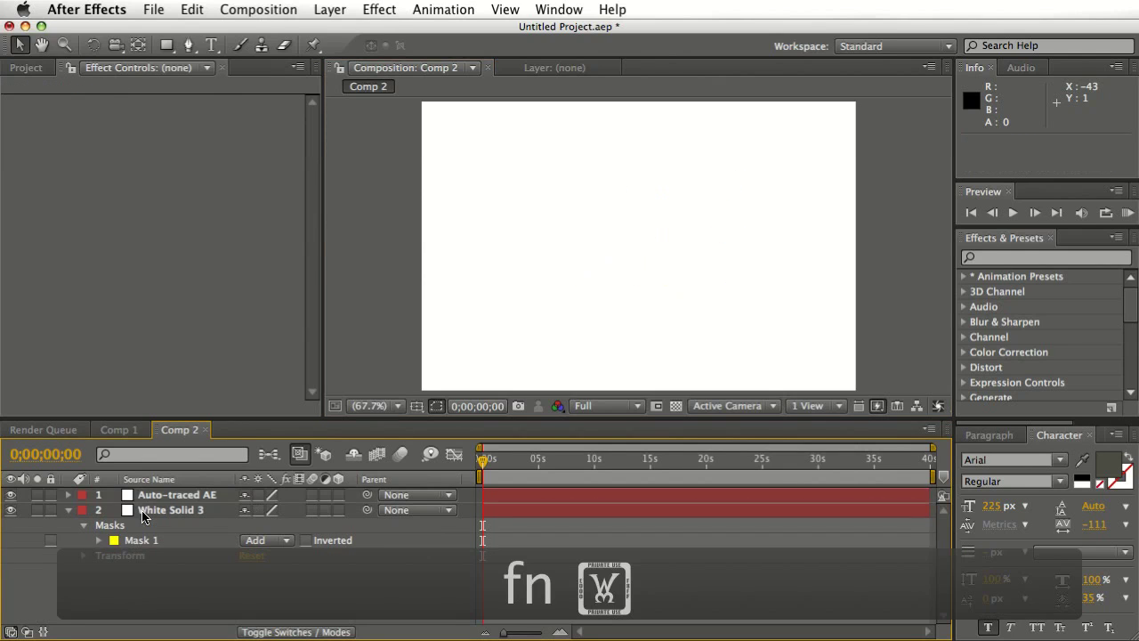
- Delete Mask 2, the inner hole of the A, from the Auto-traced AE layer
click(69, 496)
click(83, 510)
click(143, 526)
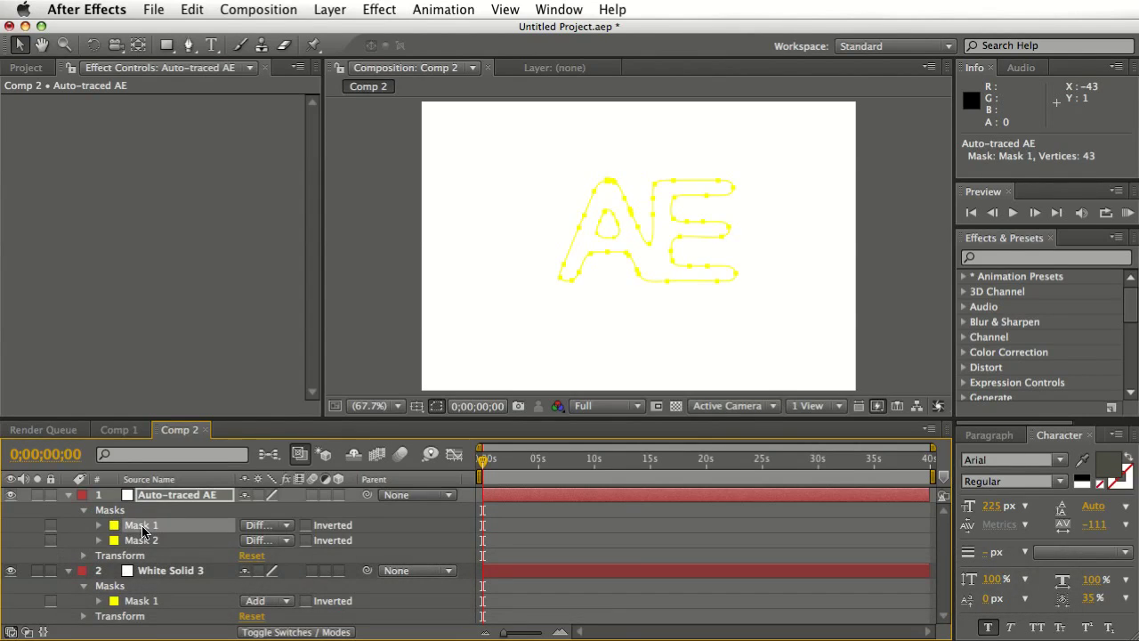
click(130, 543)
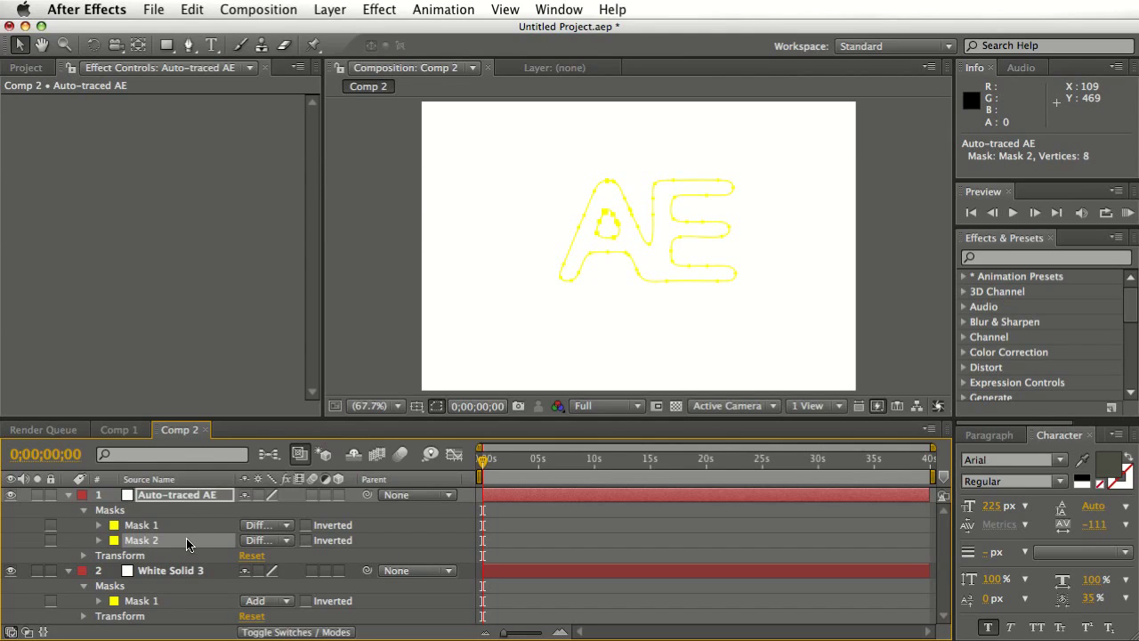
key(Delete)
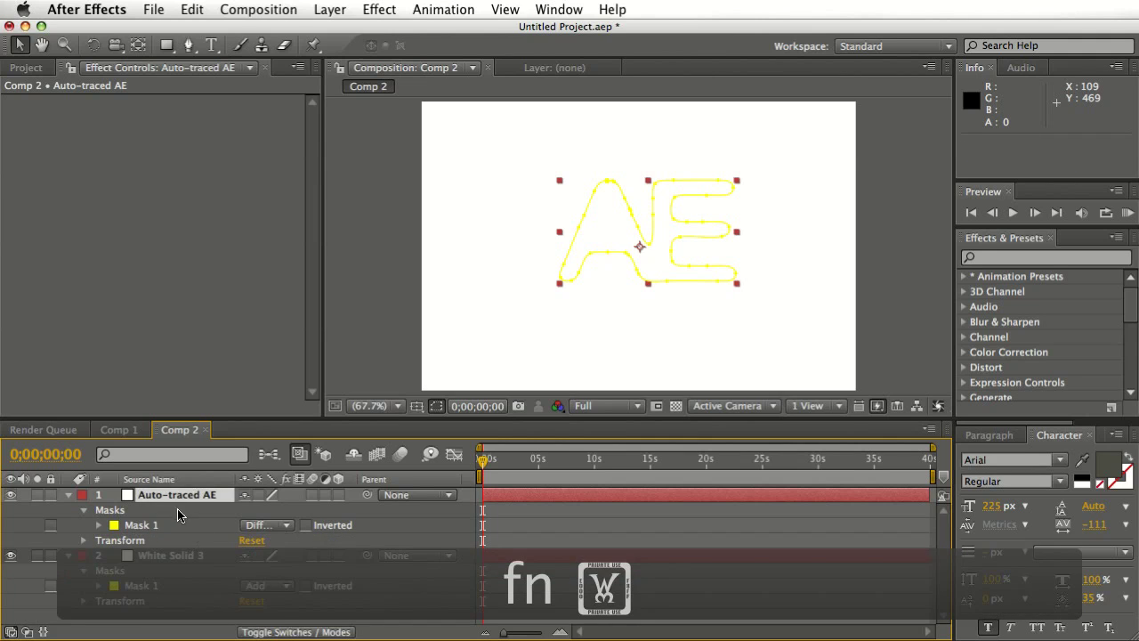
- Copy the Mask Path keyframe of Mask 1 on the Auto-traced AE layer
click(169, 529)
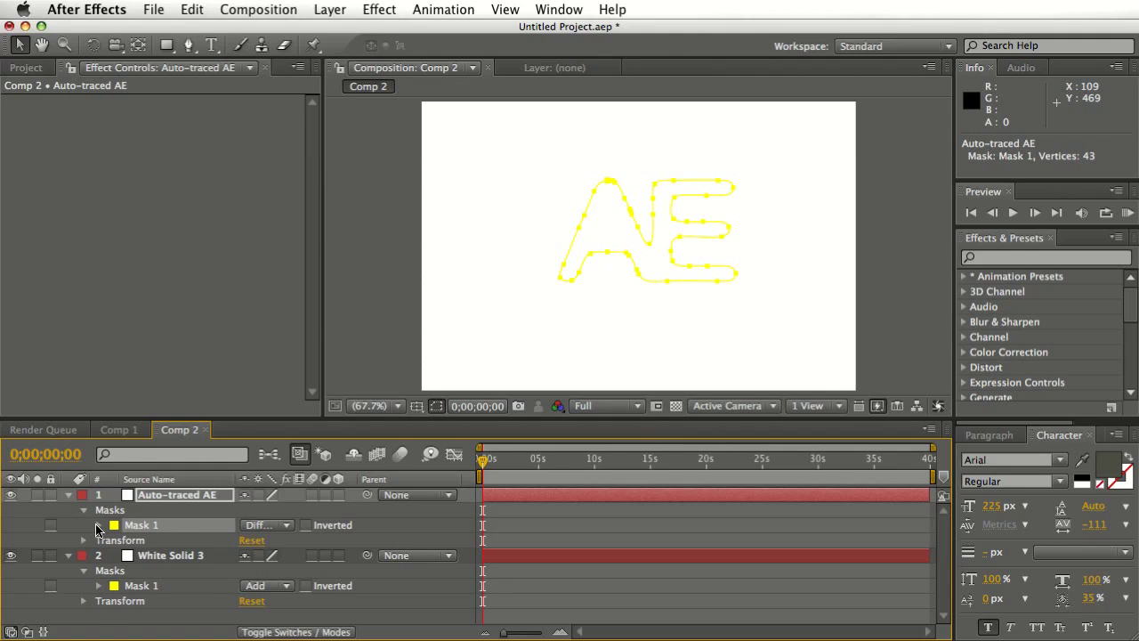
click(99, 525)
click(130, 540)
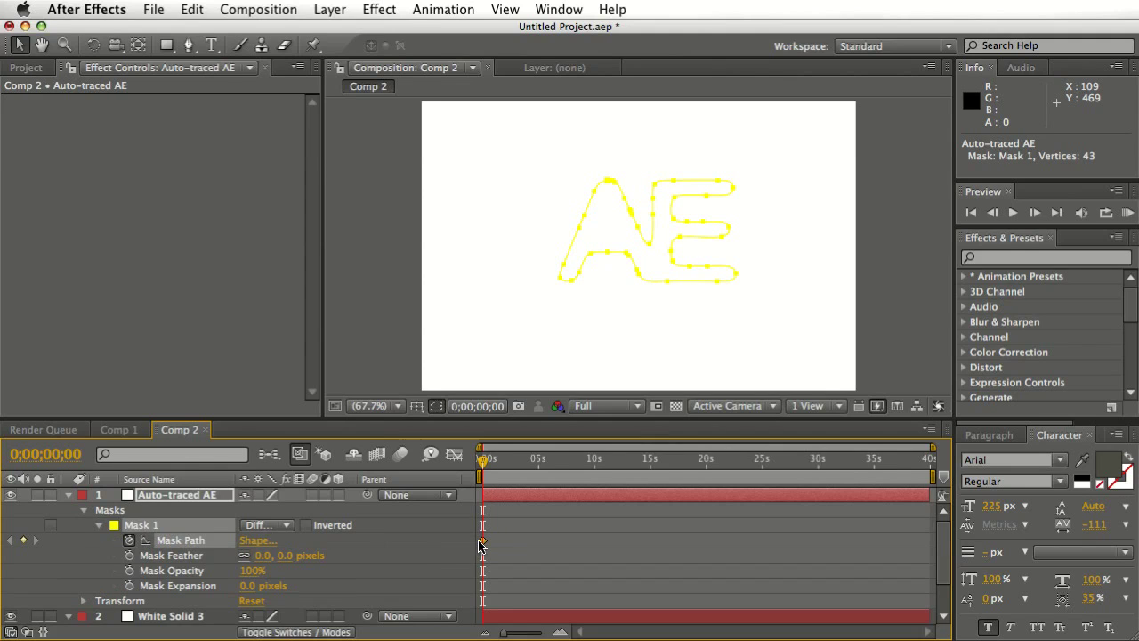
click(481, 541)
key(super+c)
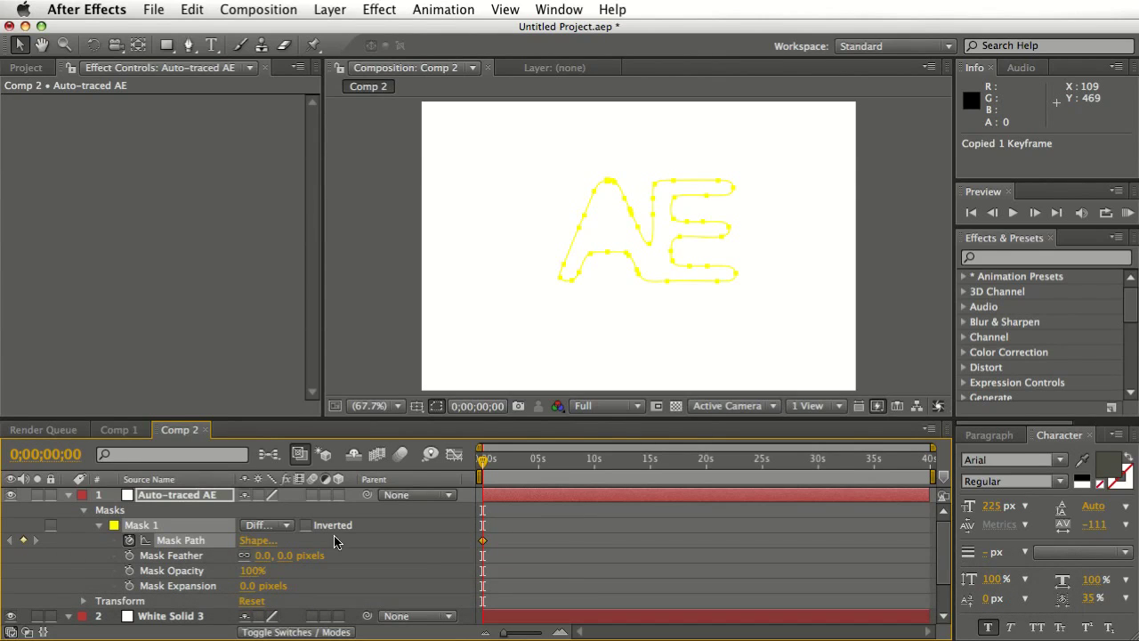
scroll(945, 521, down, 3)
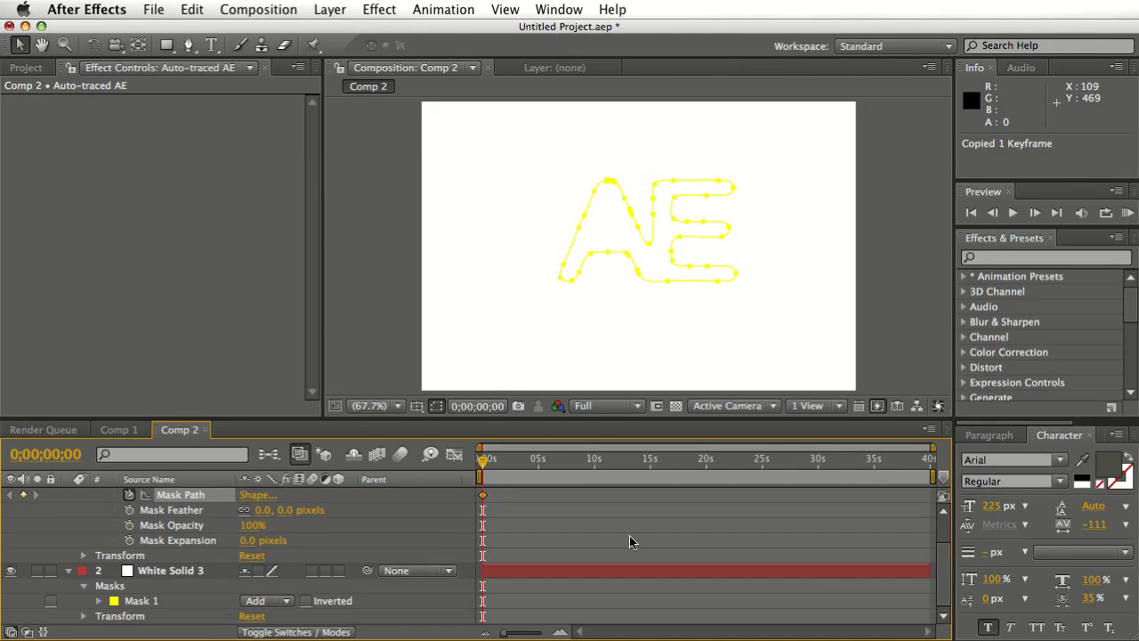
- Start keyframing the Mask 1 path on White Solid 3 at 0;00;00;00, and paste the copied AE outline keyframe at 0;00;04;16
click(99, 601)
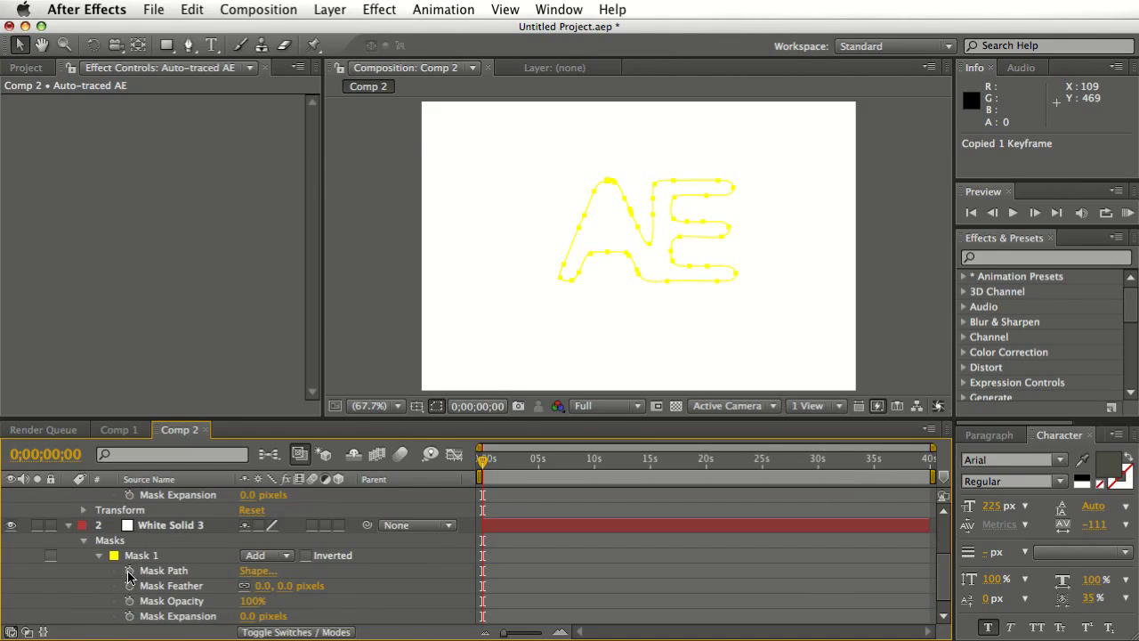
click(129, 572)
drag(481, 476, 534, 472)
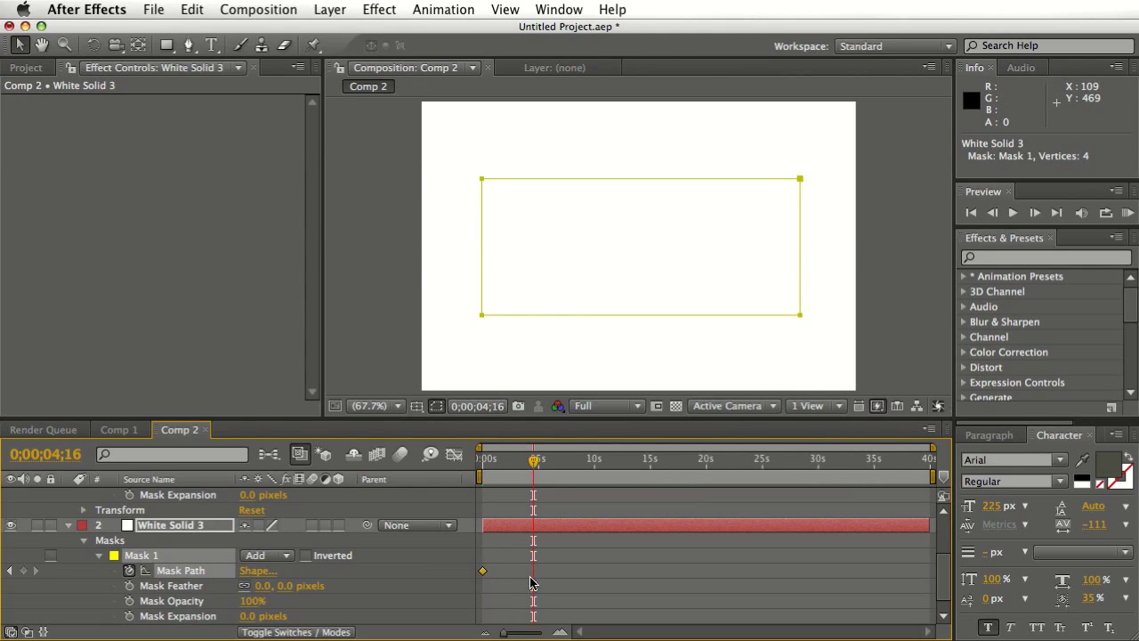
key(super+v)
mouse_move(539, 472)
mouse_down()
mouse_move(483, 472)
mouse_move(536, 480)
mouse_up()
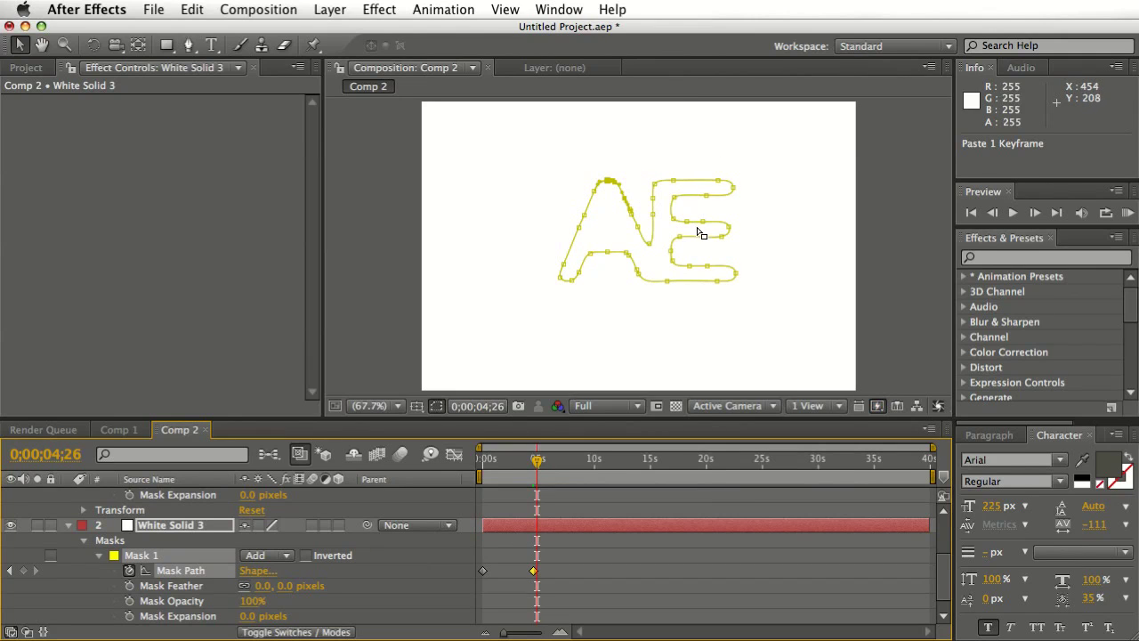
- Copy the AE outline keyframe on White Solid 3 and paste it at about 10 seconds so the shape holds
click(533, 571)
key(super+c)
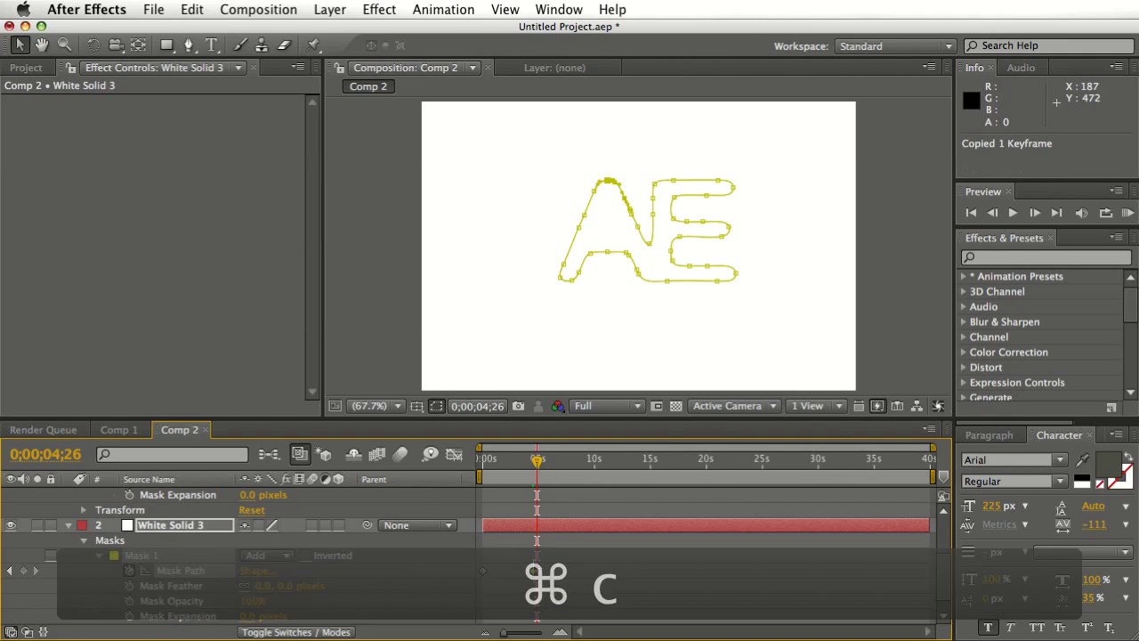
drag(539, 465, 648, 525)
key(super+v)
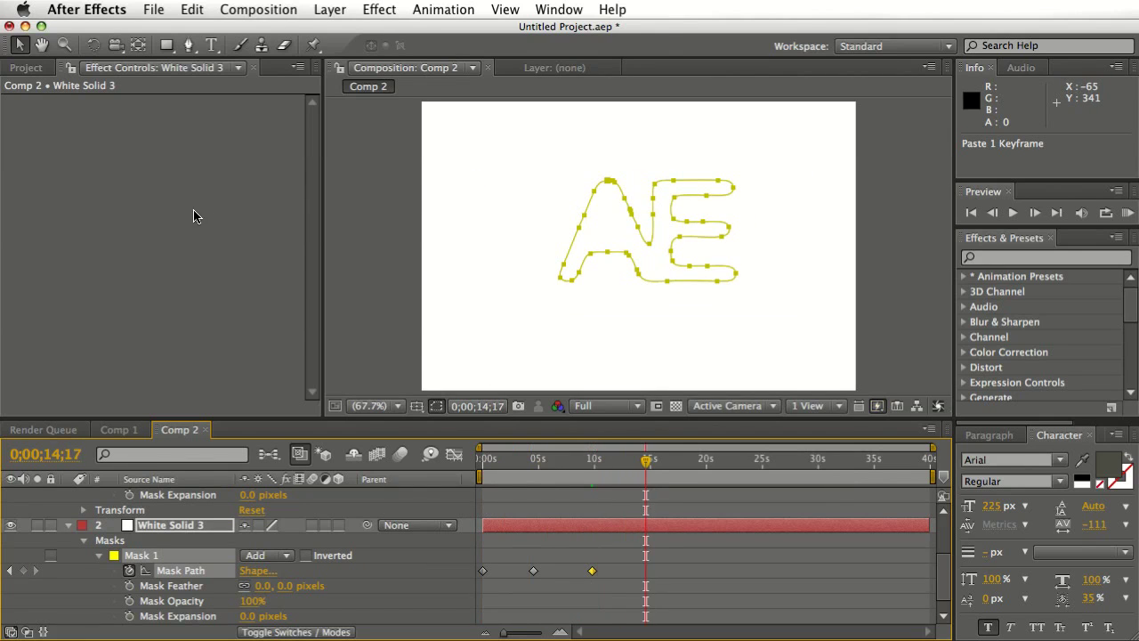
- Add a text layer at 0;00;14;17 reading TUTS in capitals, with the font size at 210 px
click(213, 46)
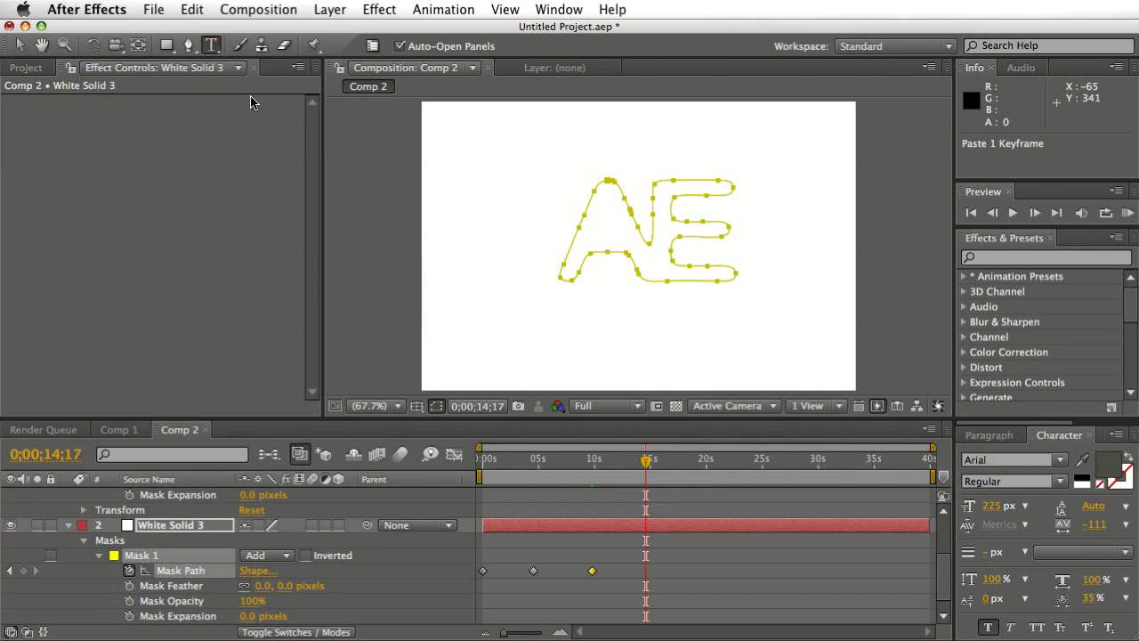
click(559, 257)
text(tuts)
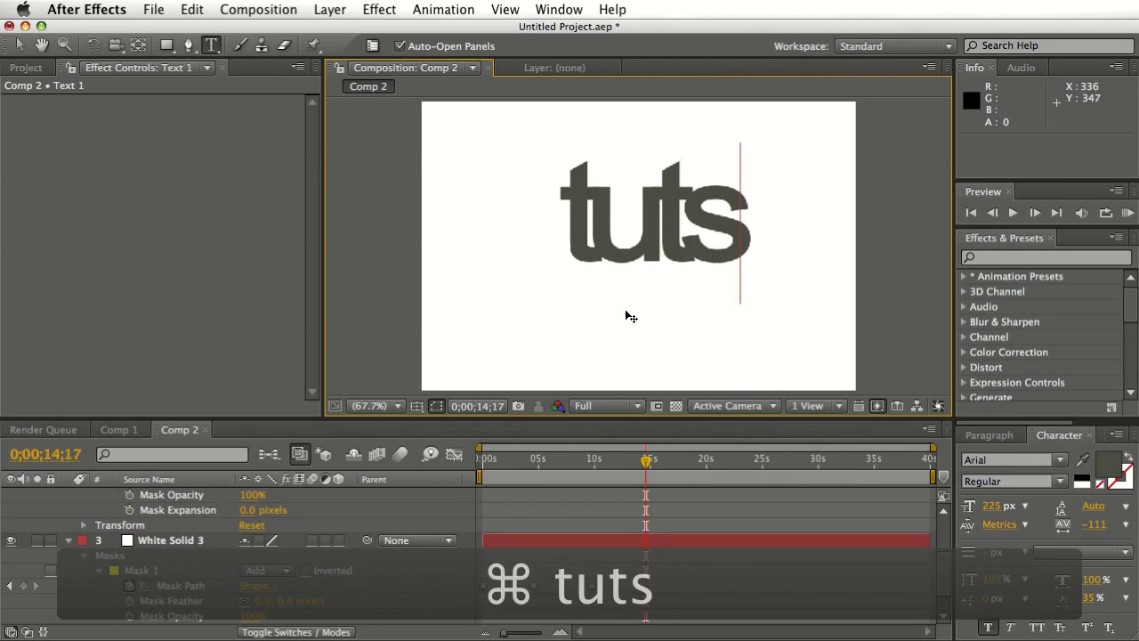
key(super+a)
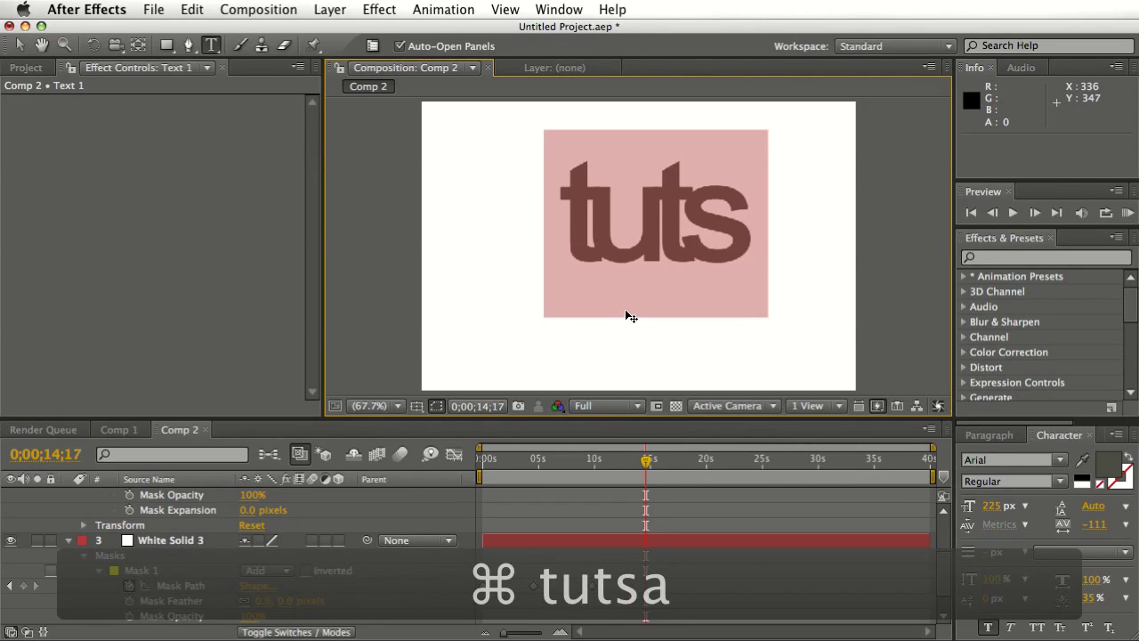
drag(993, 510, 980, 510)
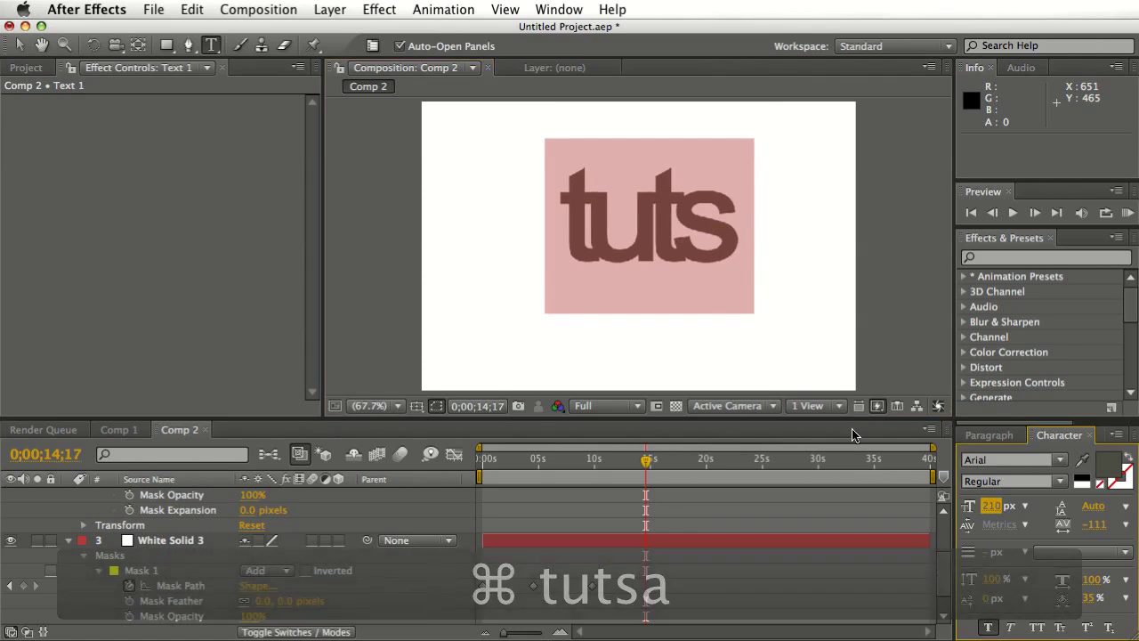
drag(712, 209, 740, 219)
click(577, 209)
text(TUTS)
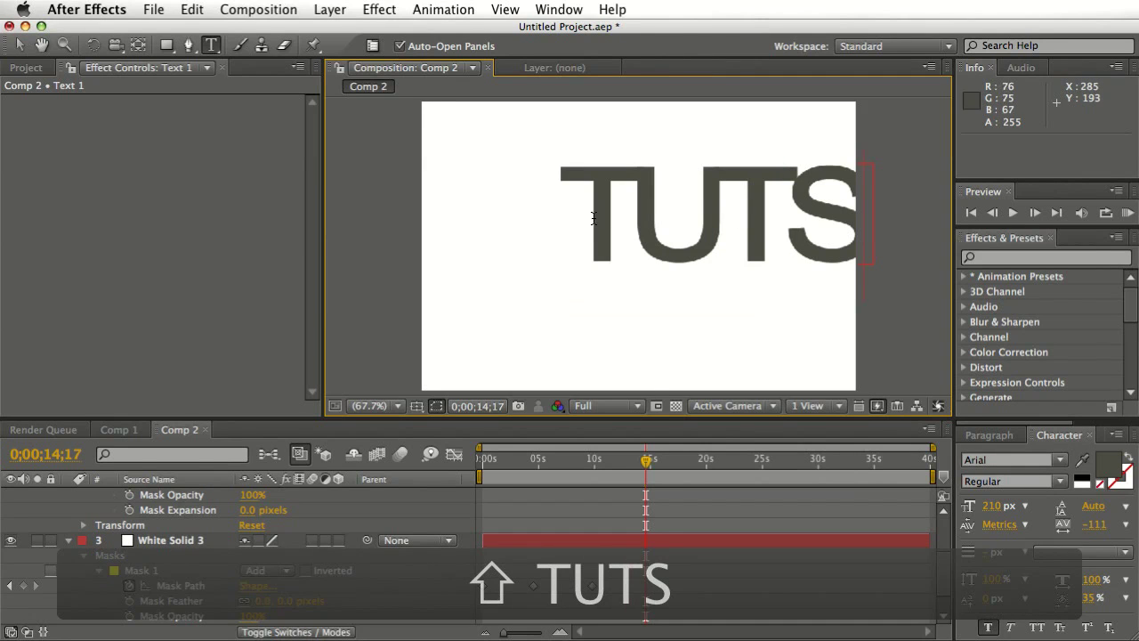
- Set the TUTS text's tracking to -219 and its font size to 157 px, and move it to the centre of the frame
drag(569, 216, 890, 219)
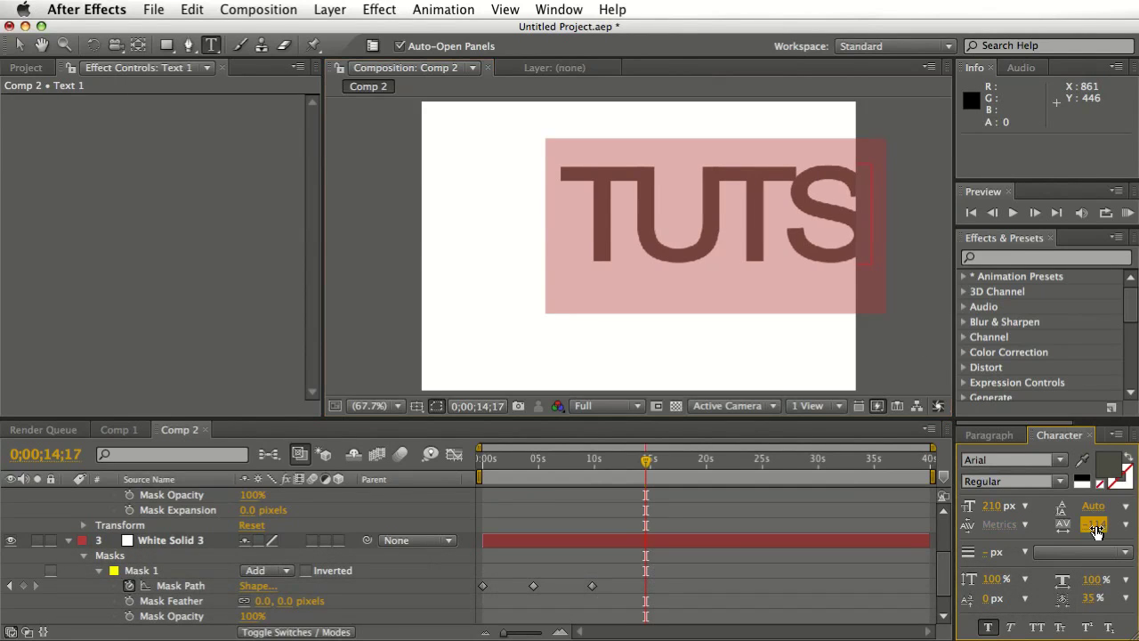
drag(1093, 524, 1022, 547)
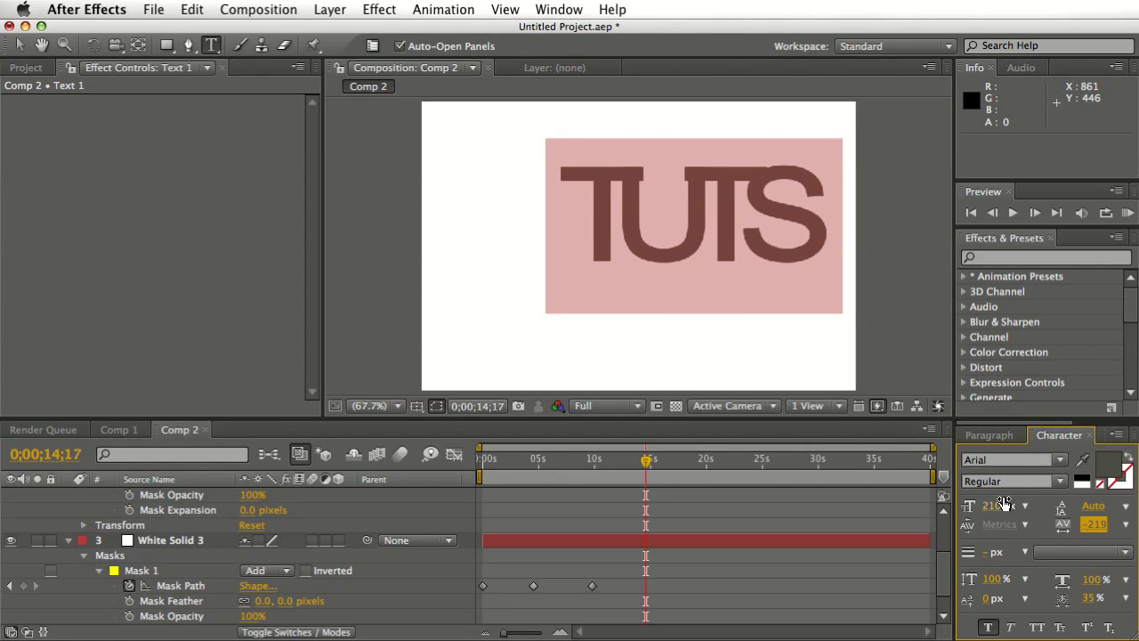
drag(1004, 504, 958, 517)
click(20, 44)
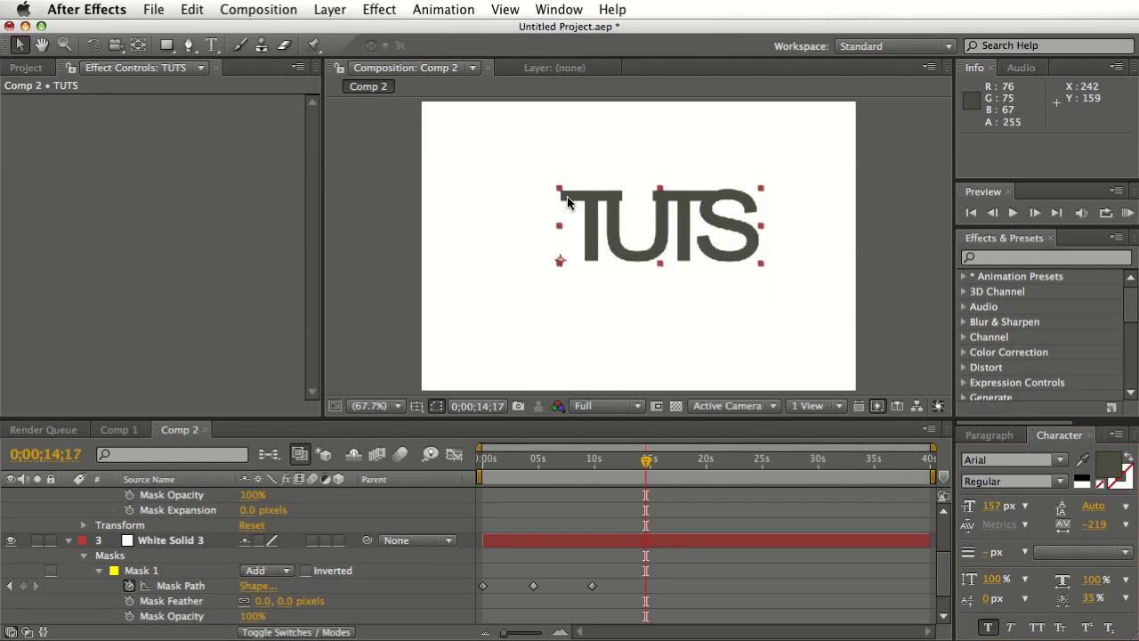
drag(669, 211, 651, 225)
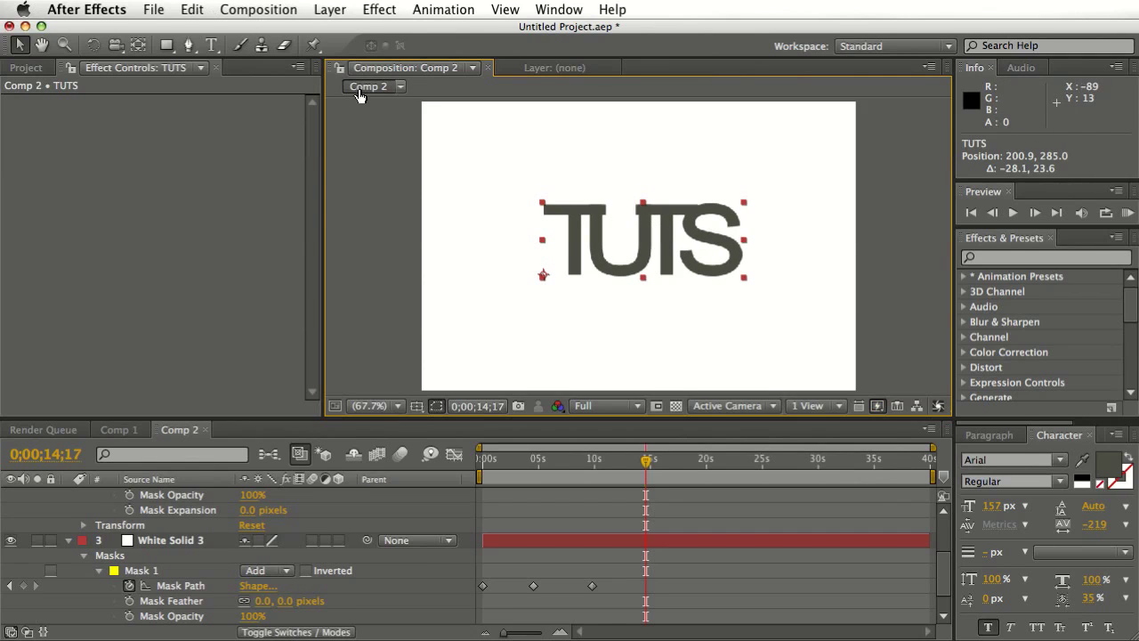
- Auto-trace the current frame of the TUTS layer's alpha with a 20-pixel blur
click(328, 11)
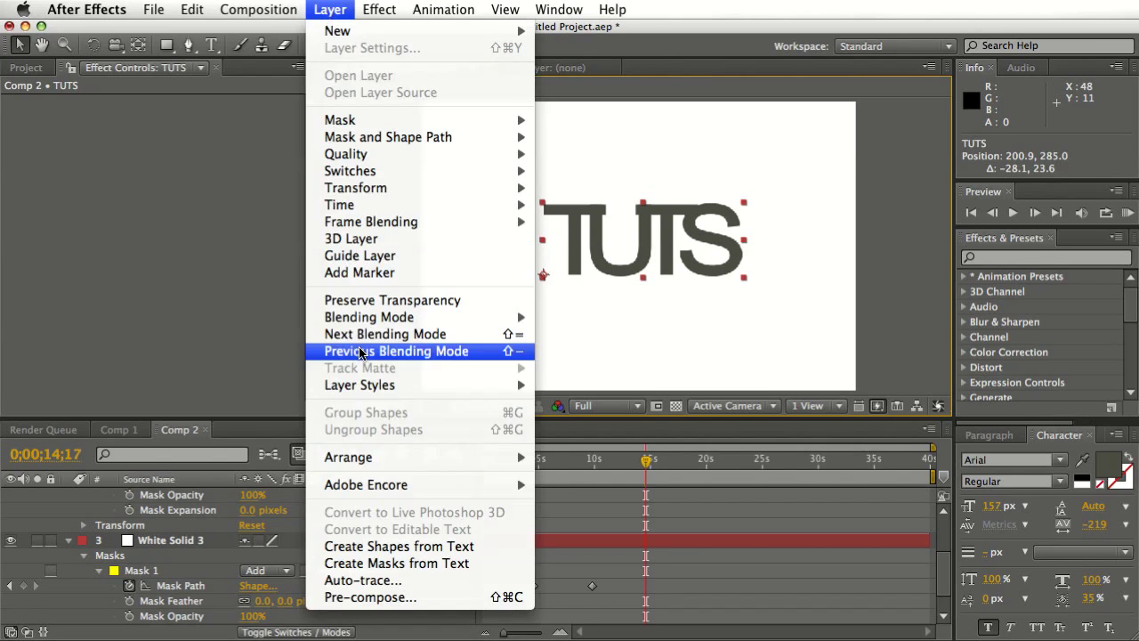
click(381, 583)
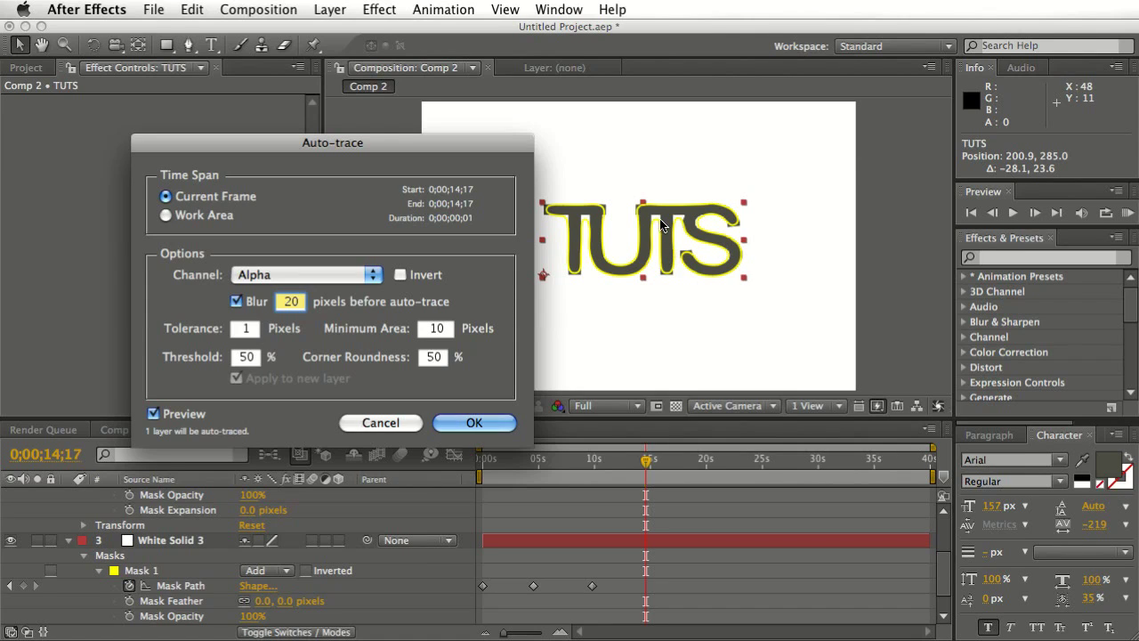
click(236, 302)
click(236, 302)
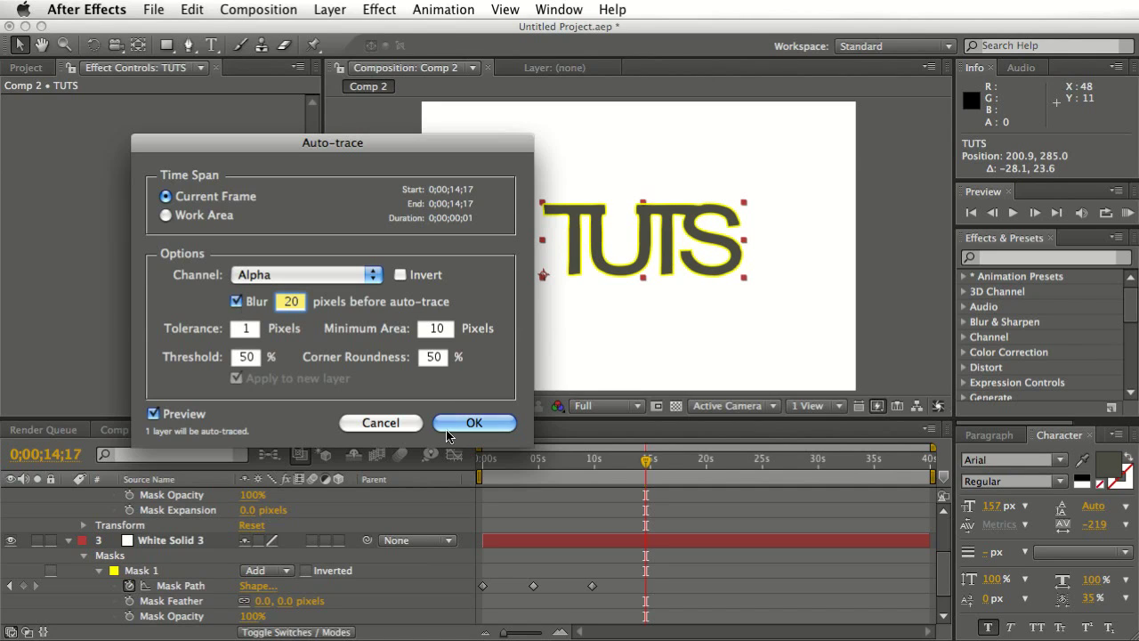
click(473, 424)
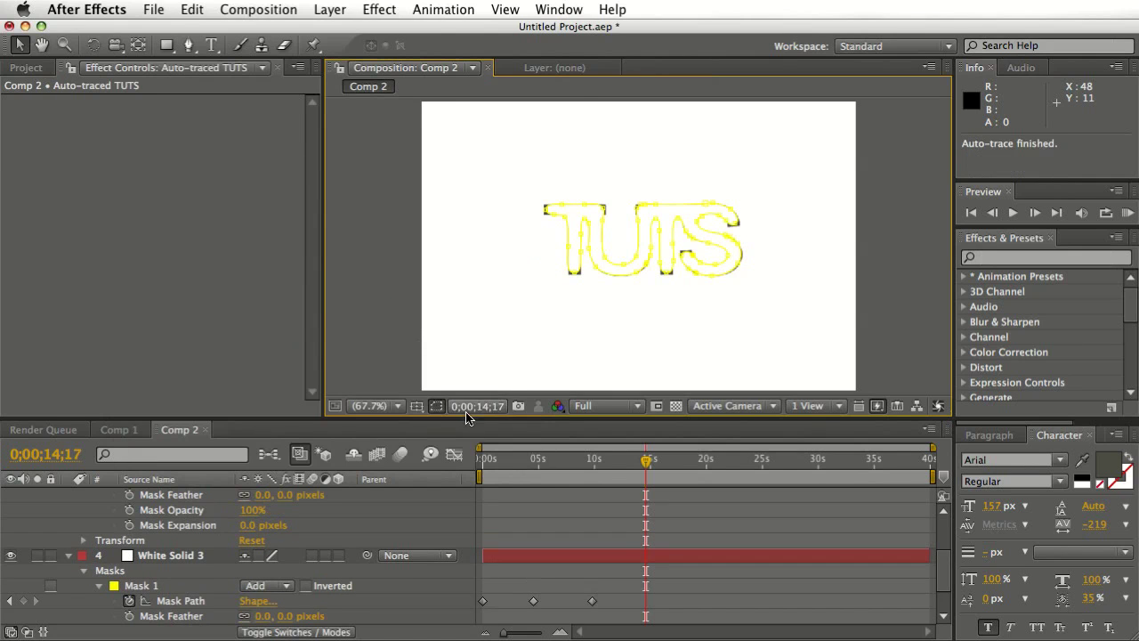
- Add a Mask Path keyframe to Mask 1 on the Auto-traced TUTS layer and copy it
drag(946, 577, 945, 514)
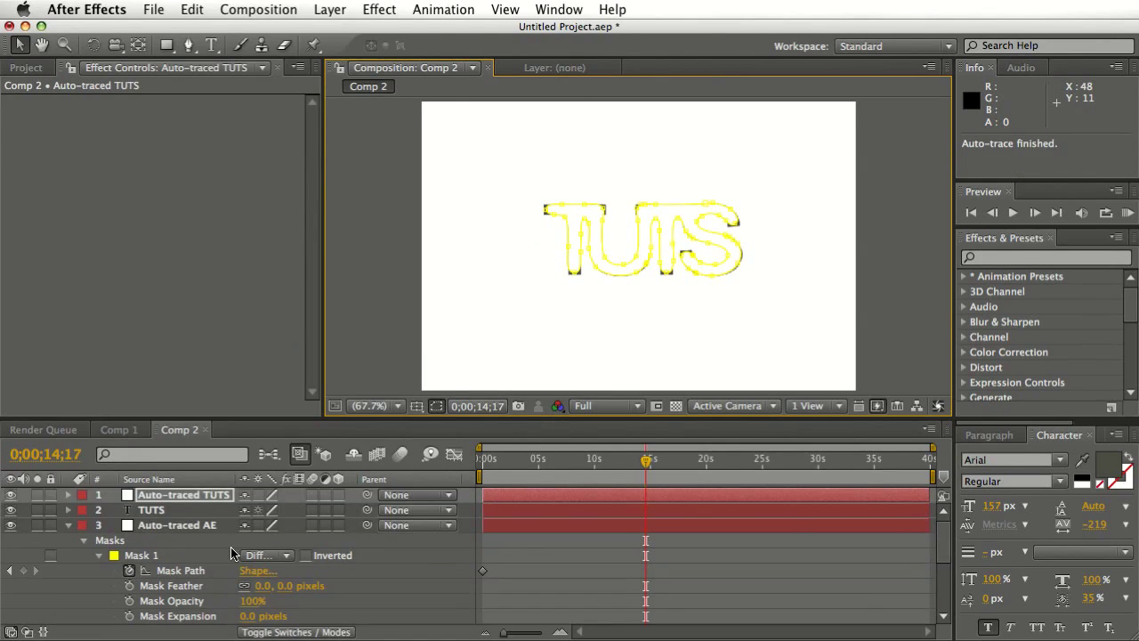
click(69, 497)
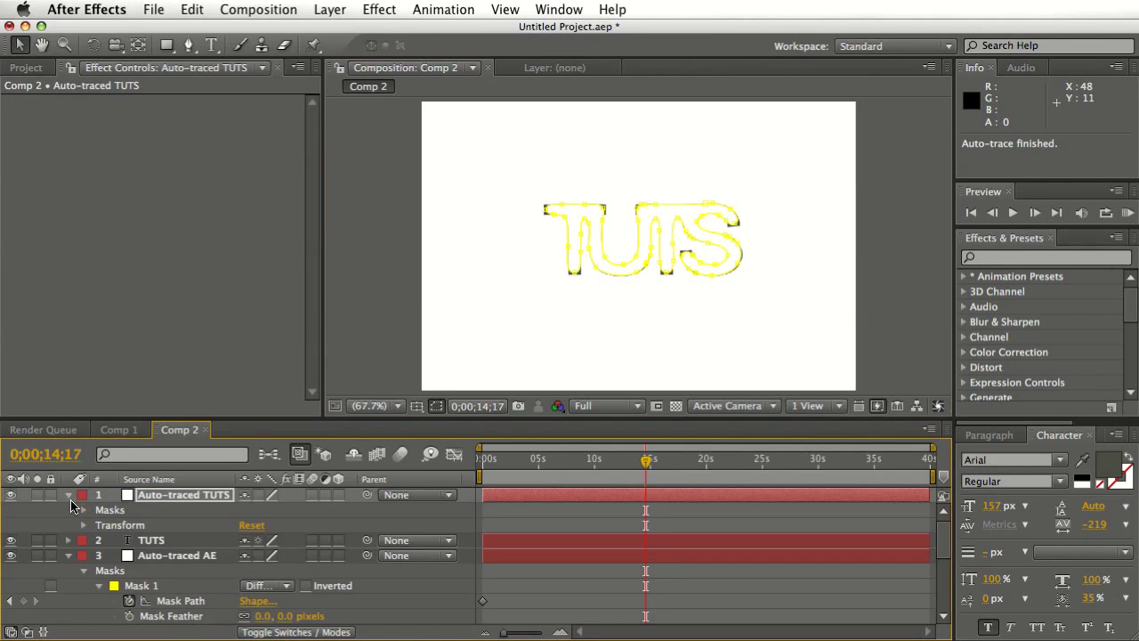
click(89, 510)
click(84, 510)
click(98, 525)
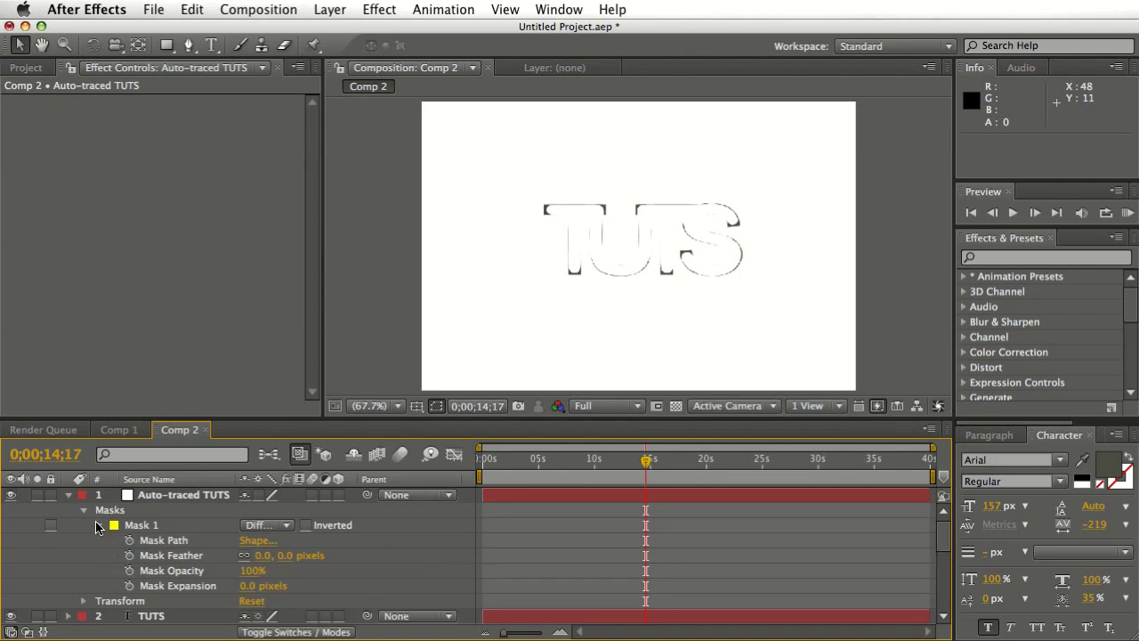
click(129, 540)
click(646, 540)
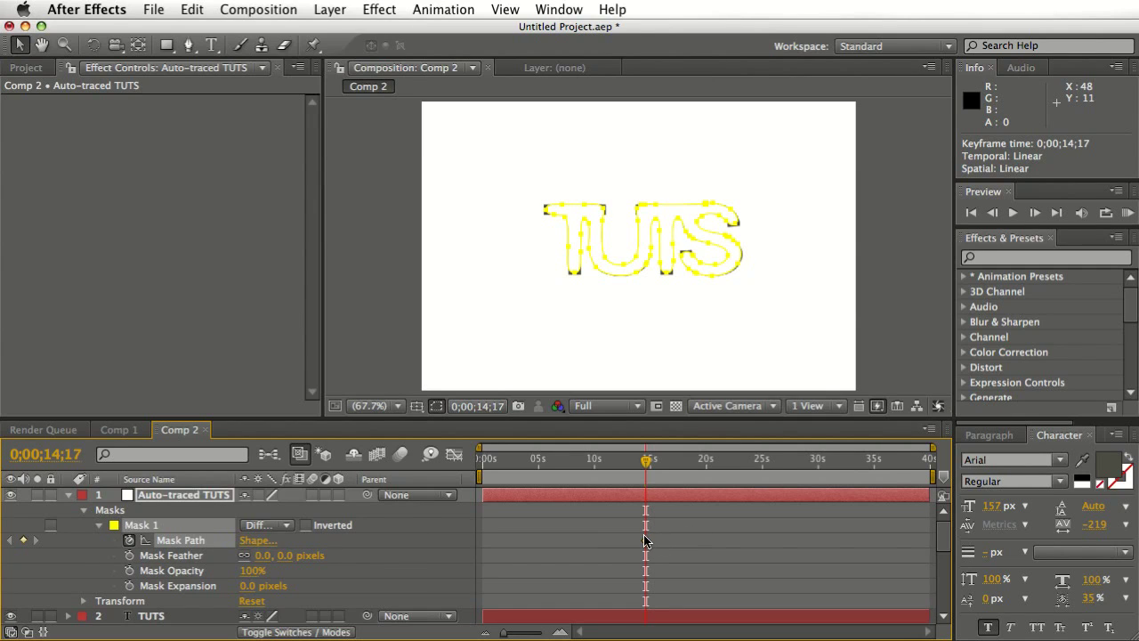
key(super+c)
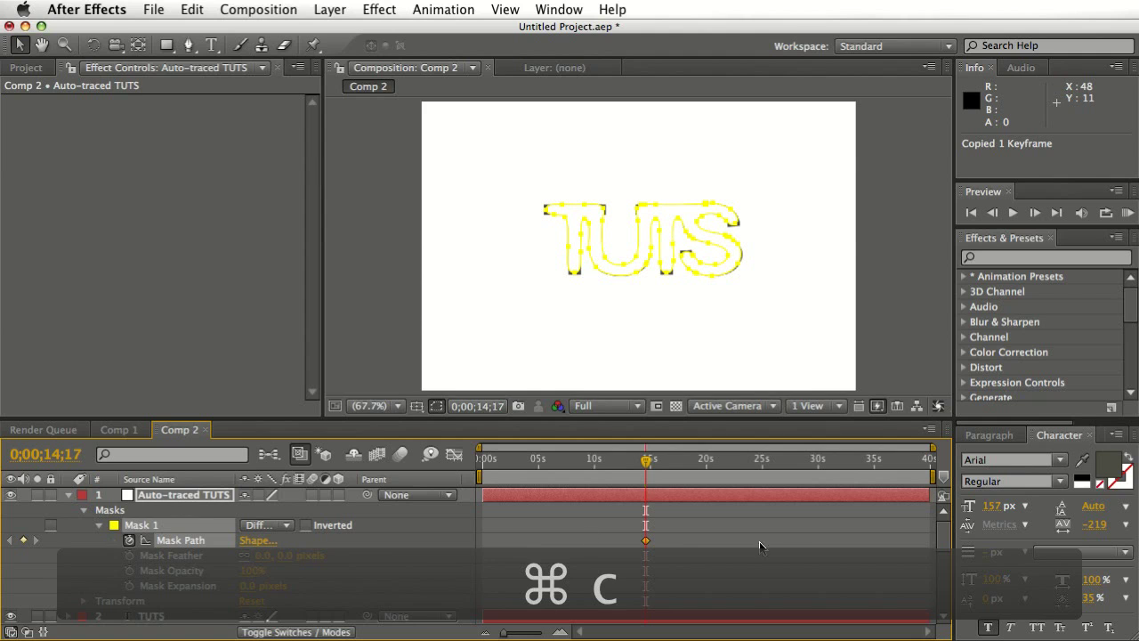
- Delete the TUTS text layer and paste the copied outline keyframe into White Solid 3's Mask 1 path at 0;00;14;17
click(151, 616)
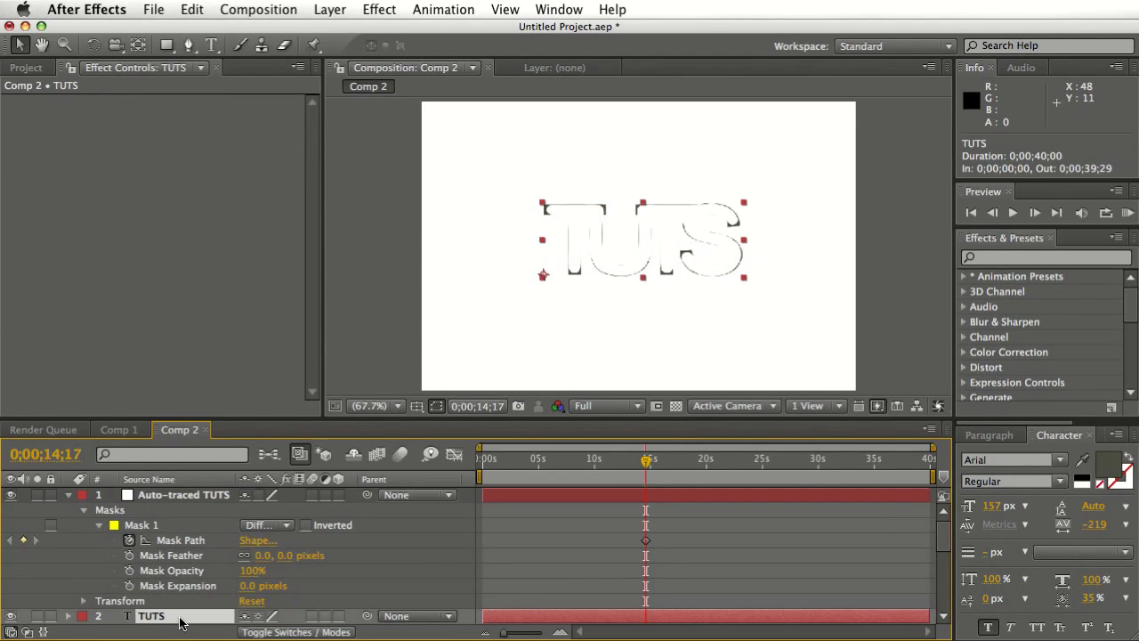
key(Delete)
scroll(369, 601, down, 5)
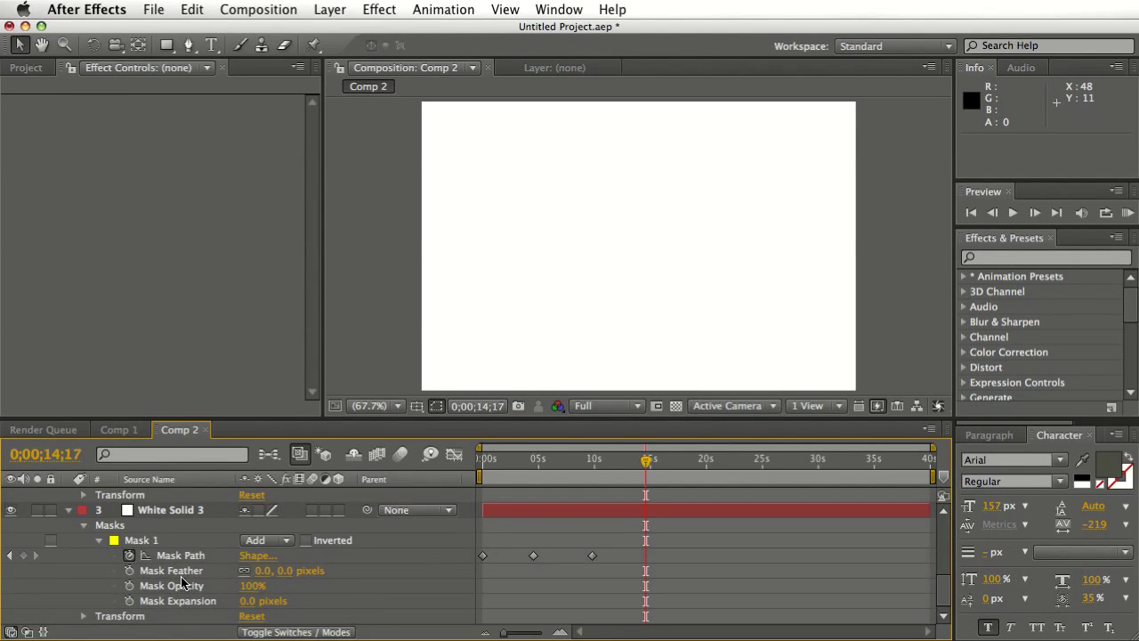
click(189, 556)
key(super+v)
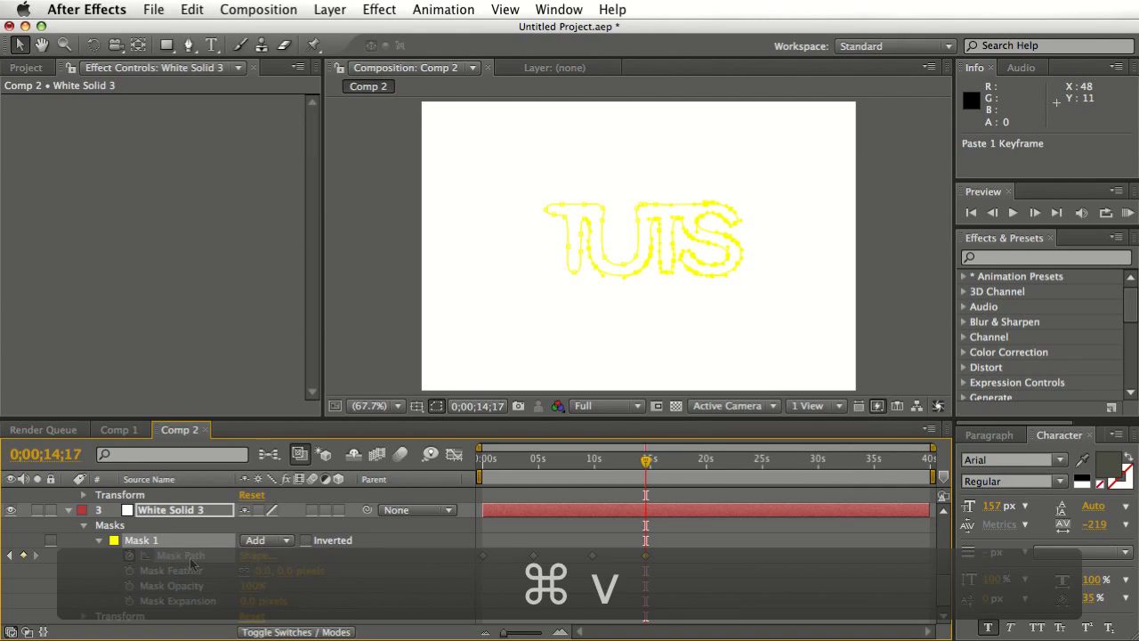
- Move the TUTS outline keyframe to 0;00;19;27 and paste a copy of it at 0;00;24;00
drag(647, 464, 608, 535)
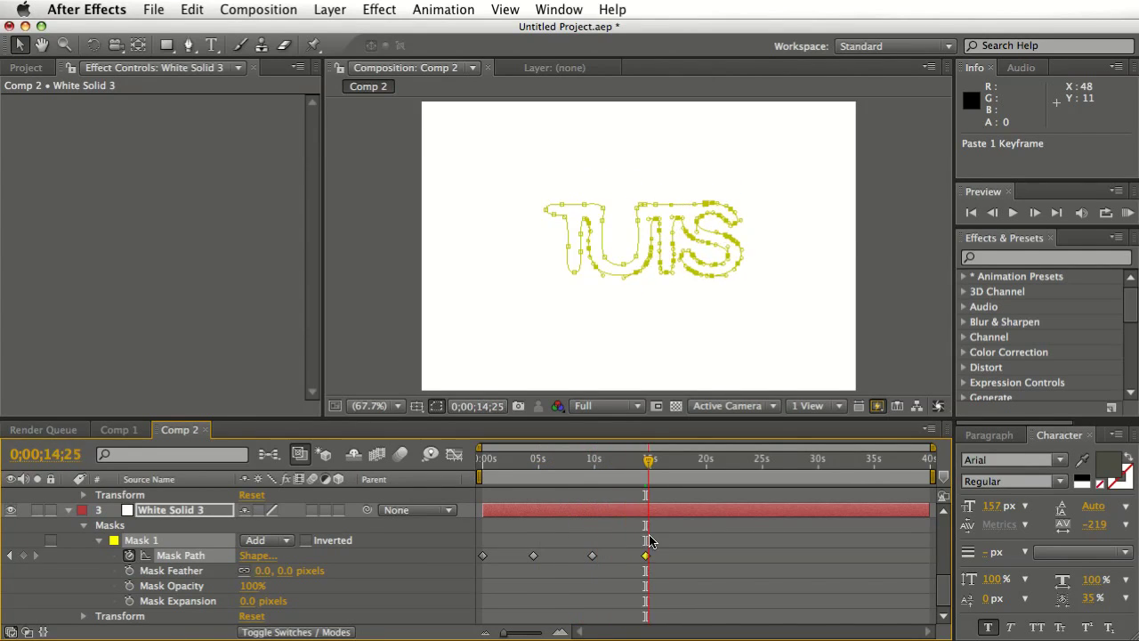
drag(646, 555, 705, 561)
drag(644, 458, 751, 538)
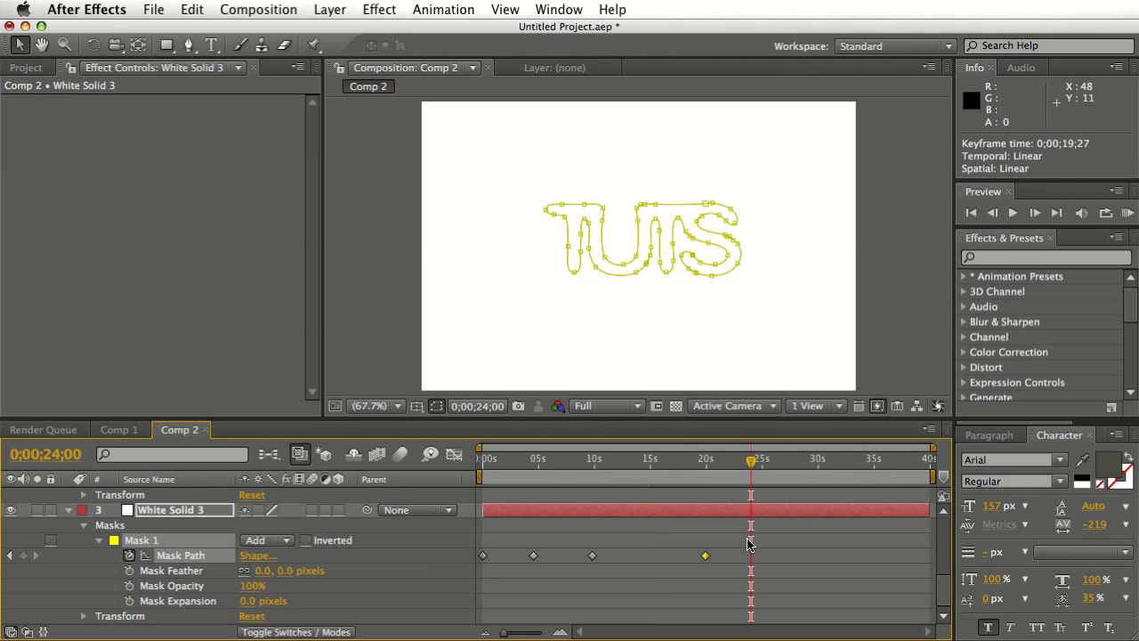
key(super+c)
key(super+v)
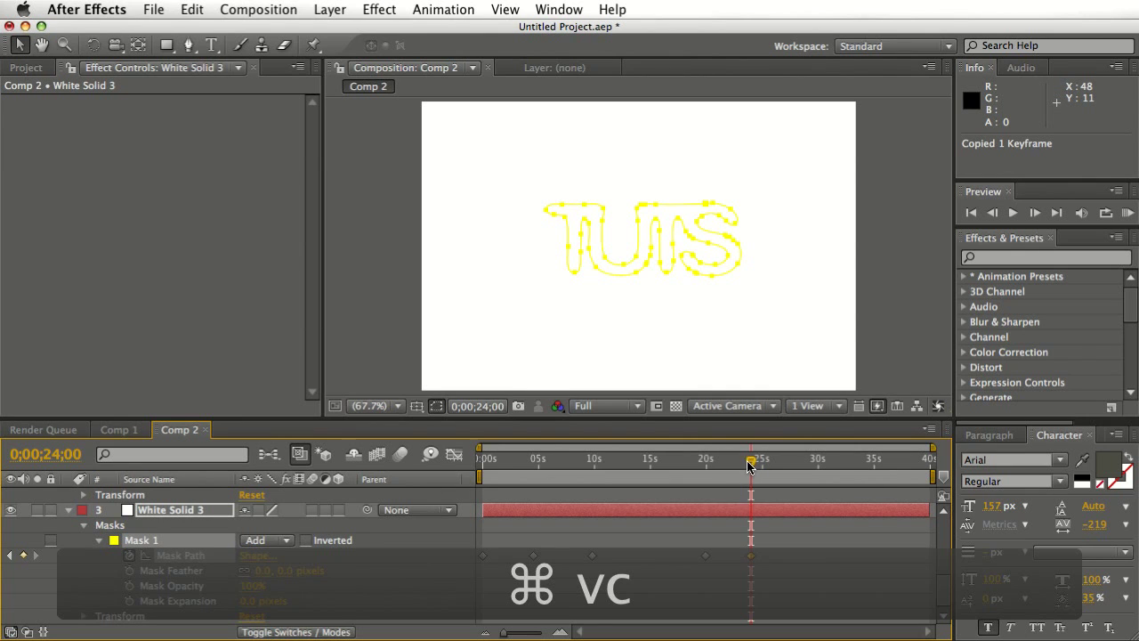
- Add a text layer containing a plus sign at 0;00;27;12 and enlarge its font size to 244 px
drag(751, 461, 786, 489)
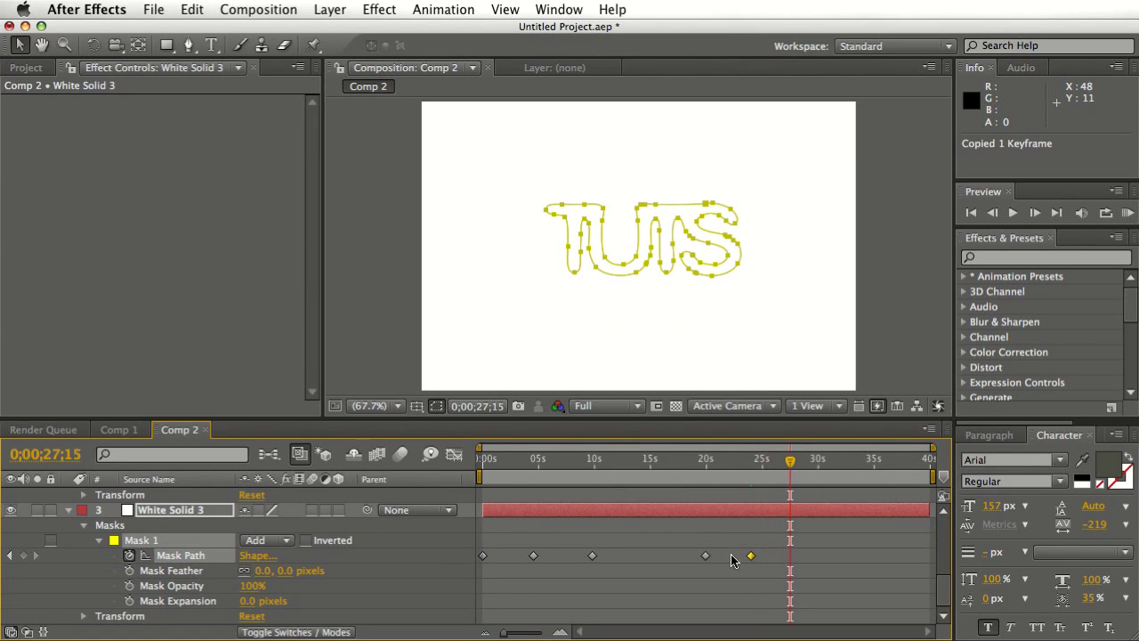
mouse_move(788, 463)
mouse_down()
mouse_move(687, 476)
mouse_move(766, 478)
mouse_move(804, 464)
mouse_move(789, 465)
mouse_up()
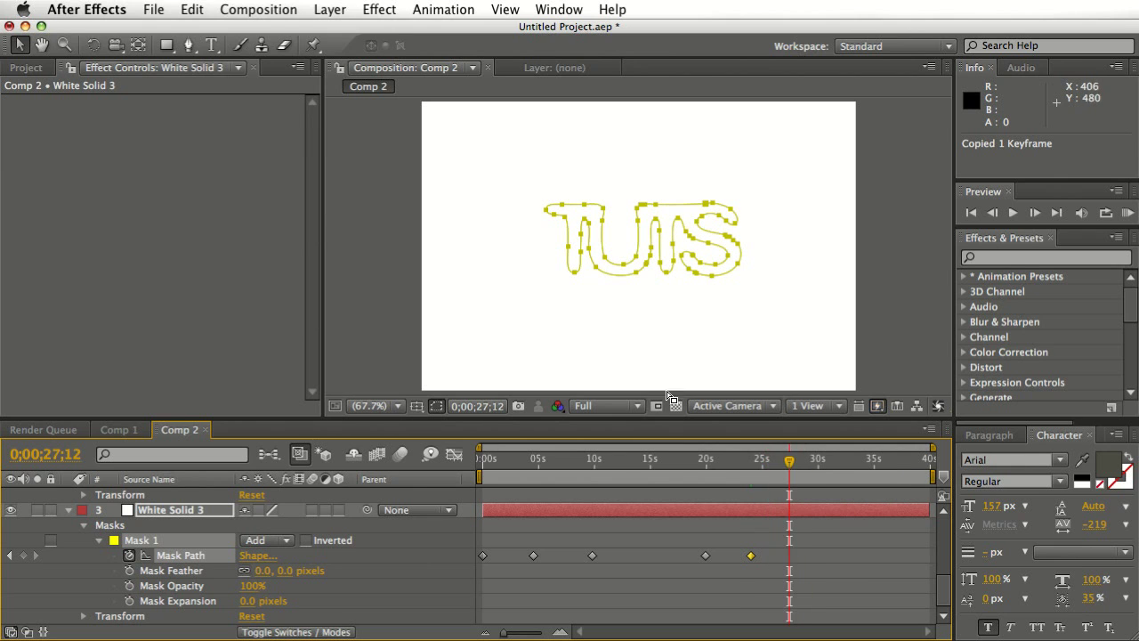
click(212, 45)
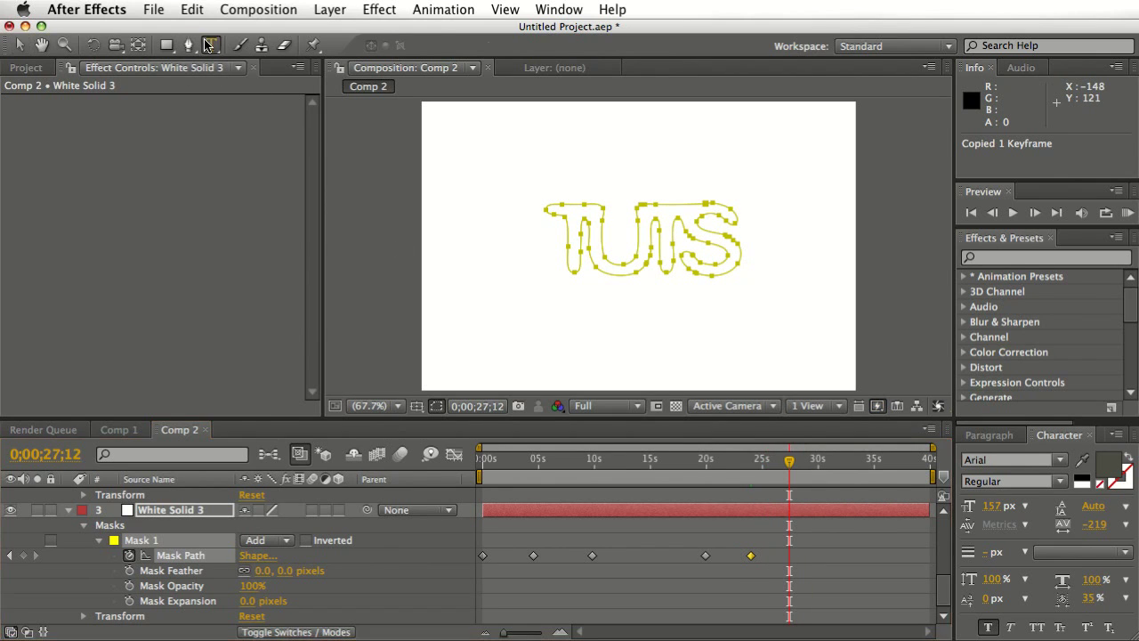
click(613, 242)
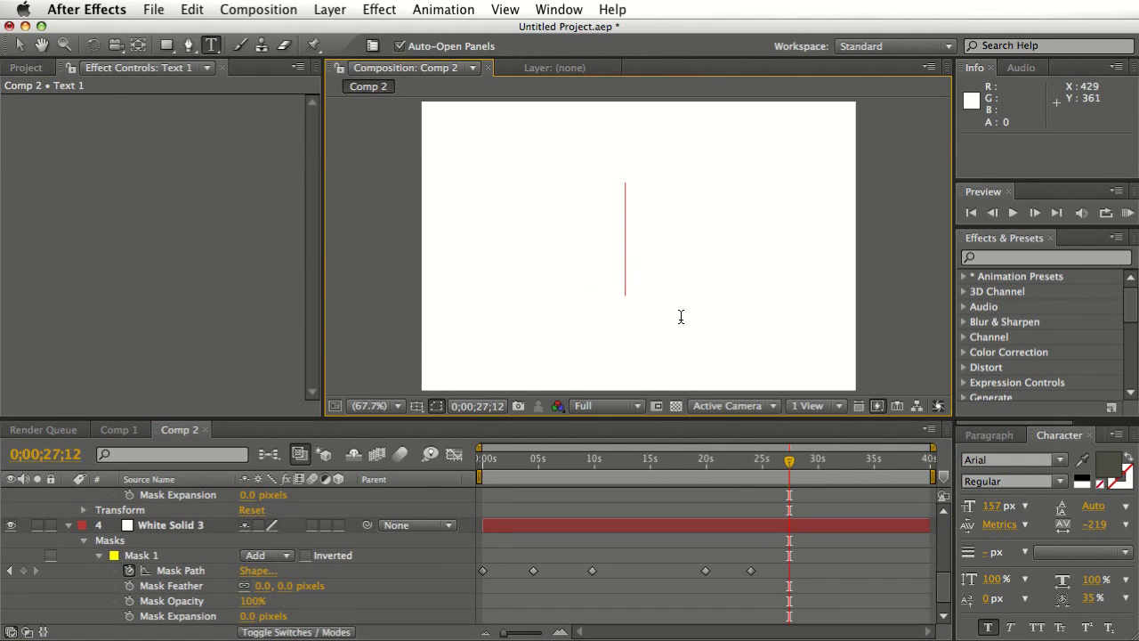
text(+)
key(shift+super+a)
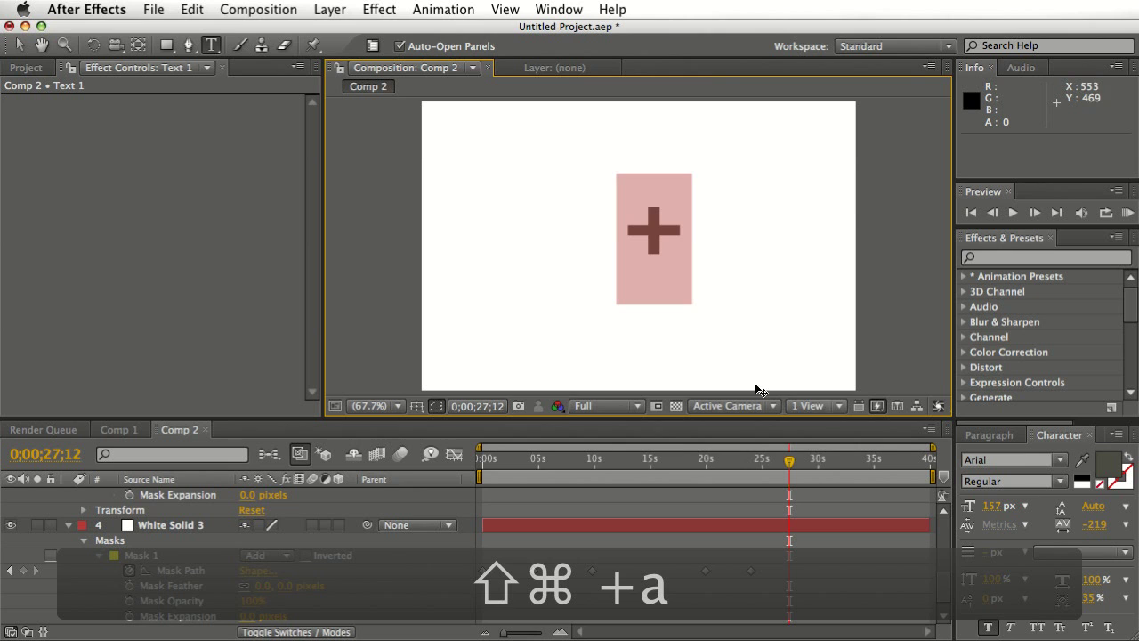
drag(990, 515, 1067, 514)
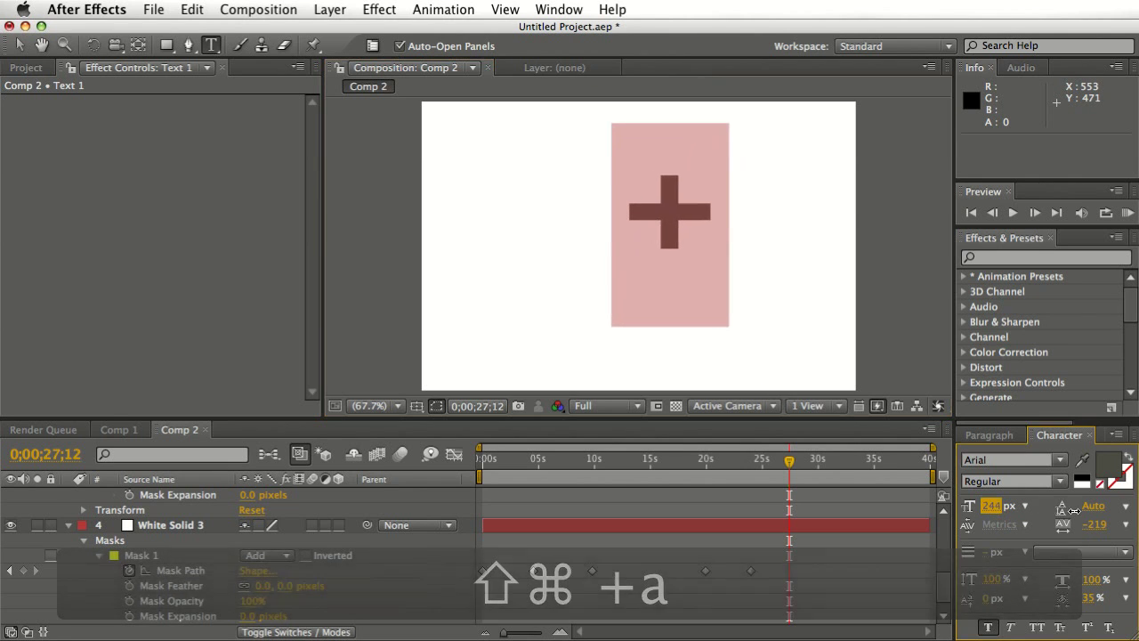
- Move the plus sign to the middle of the frame and auto-trace its alpha channel for the current frame with Blur off
click(21, 49)
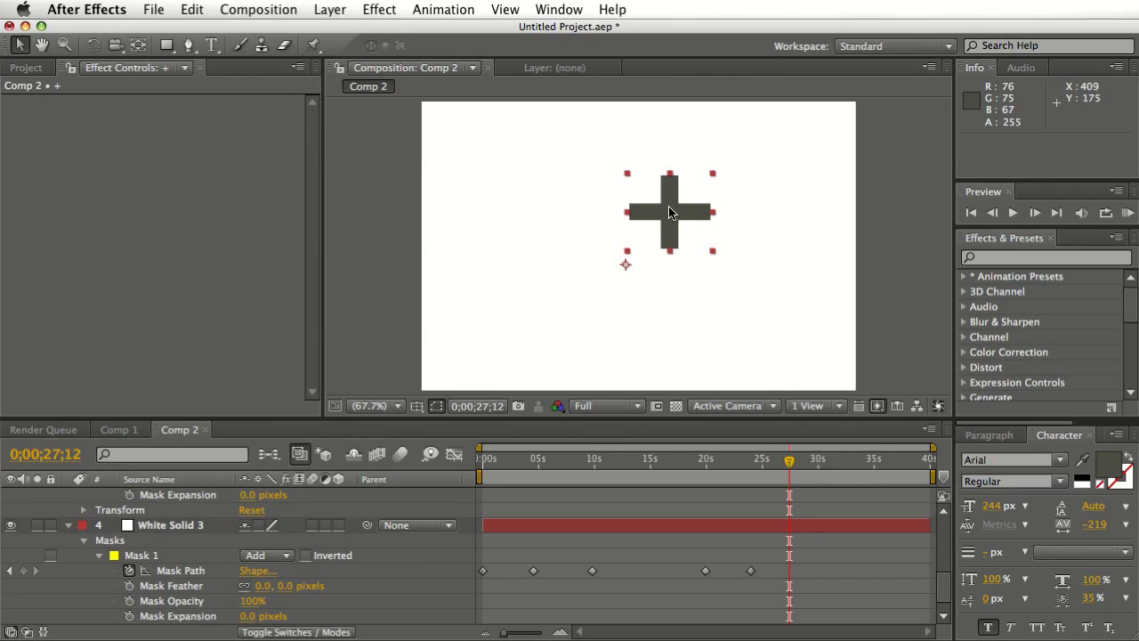
drag(669, 213, 653, 238)
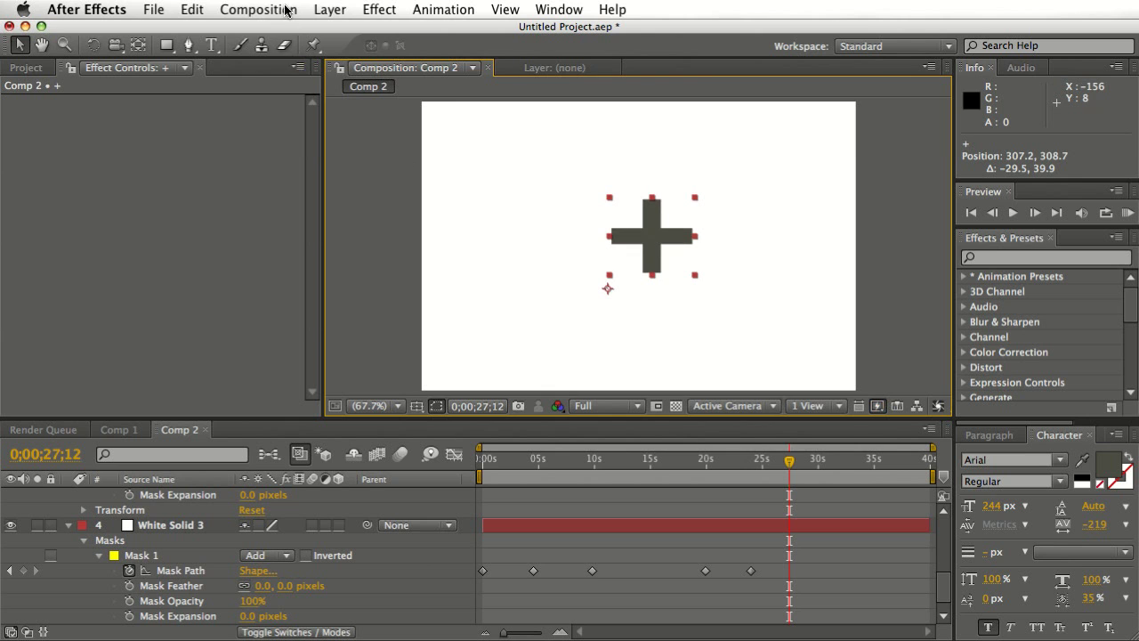
click(329, 9)
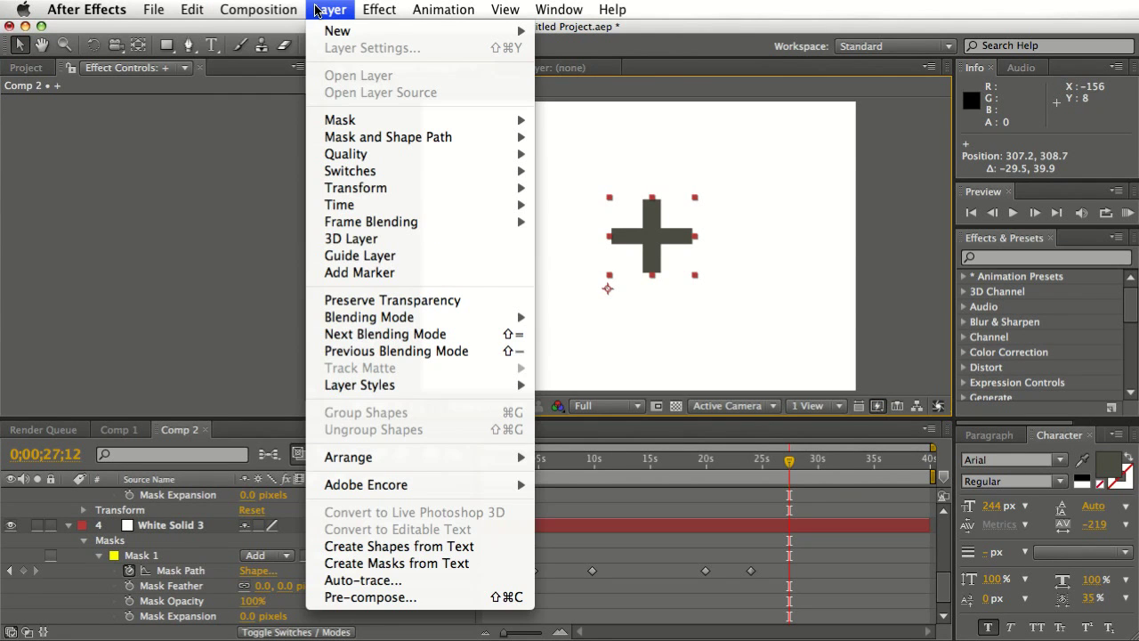
click(412, 580)
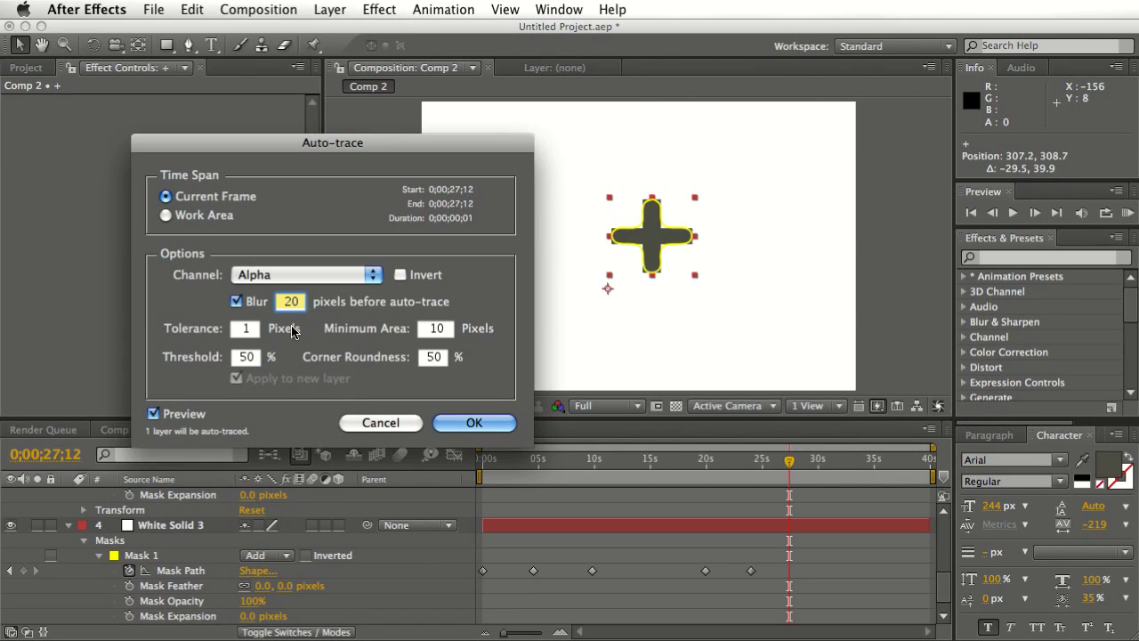
click(237, 302)
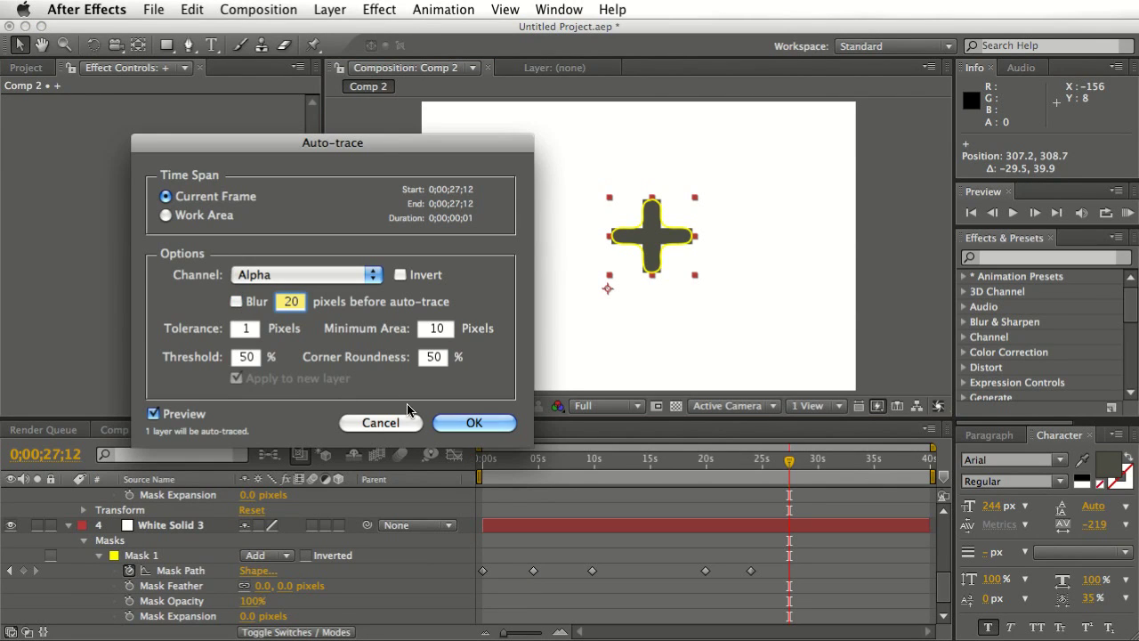
click(472, 422)
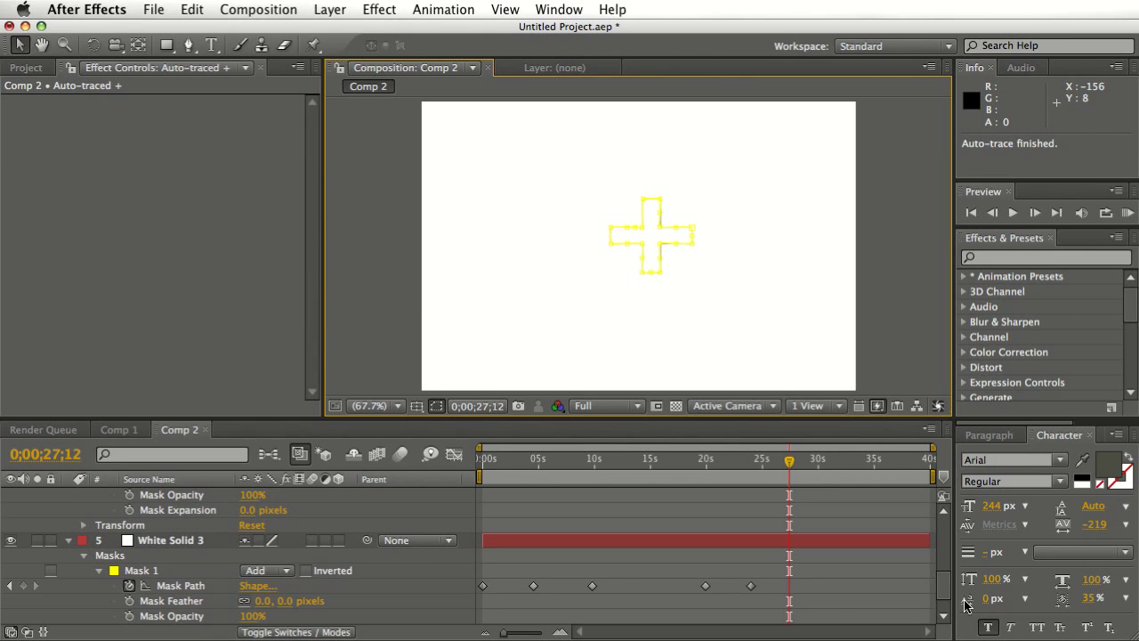
- Delete the Auto-traced TUTS layer, the plus-sign text layer and the Auto-traced AE layer
drag(942, 585, 949, 523)
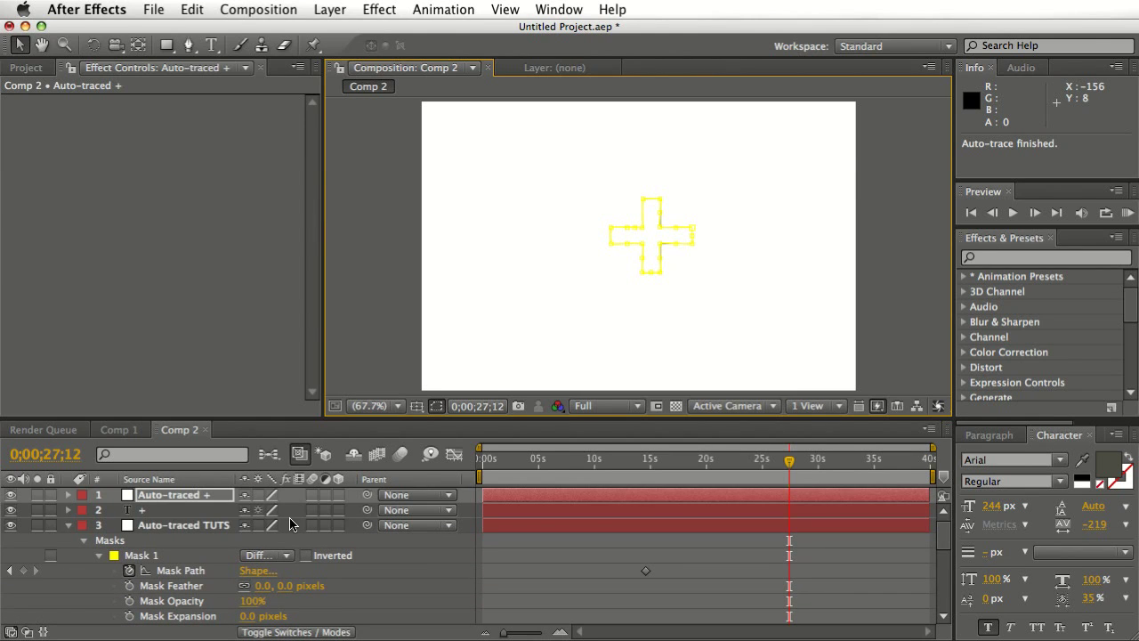
click(181, 525)
key(Delete)
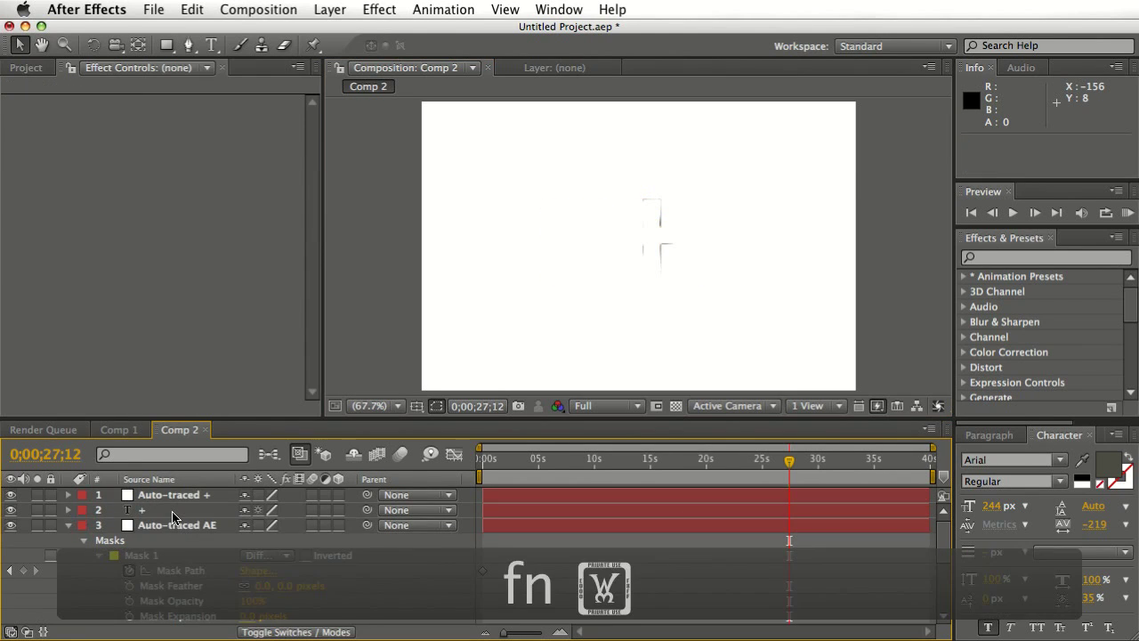
click(173, 515)
key(Delete)
click(175, 515)
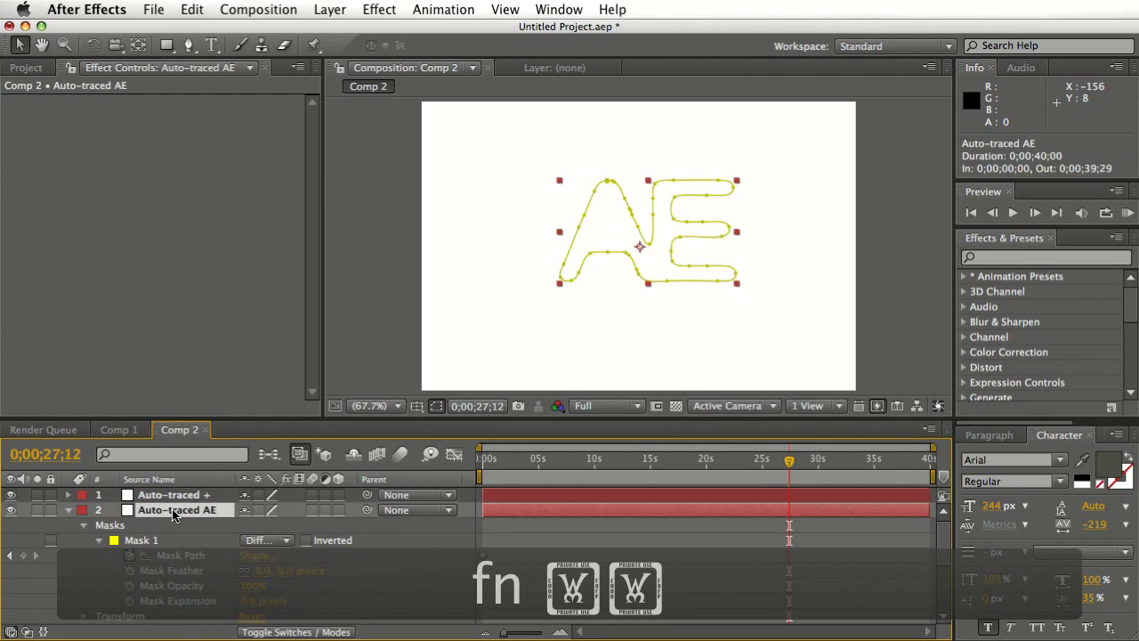
key(Delete)
- Keyframe the Auto-traced + layer's Mask Path and paste a copy into White Solid 3's Mask 1 path at 0;00;27;12
click(114, 497)
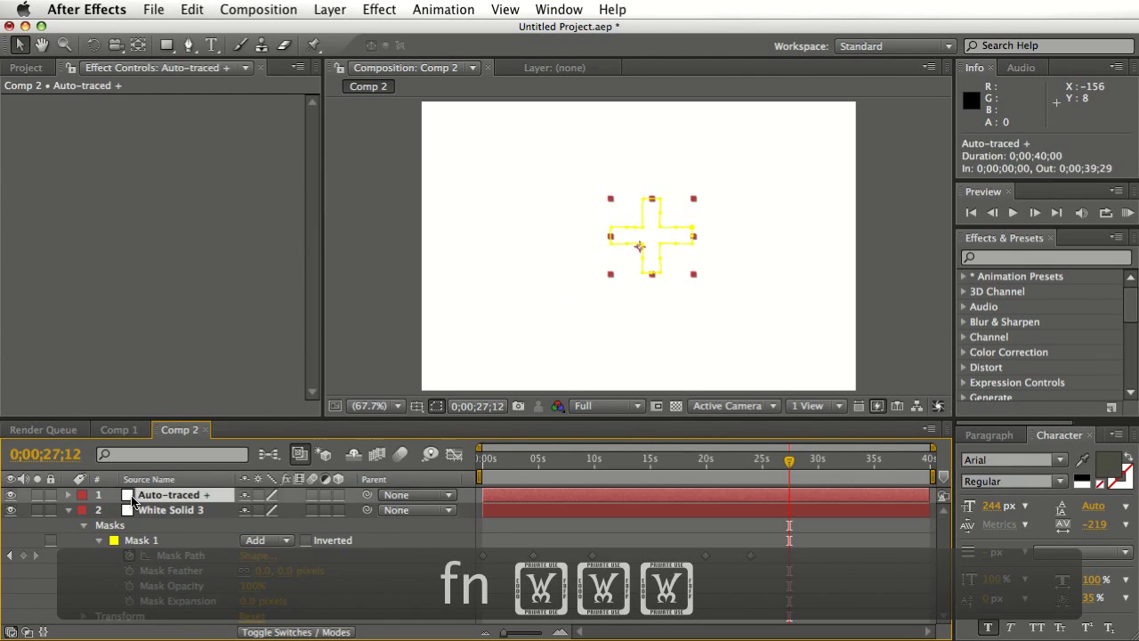
key(m)
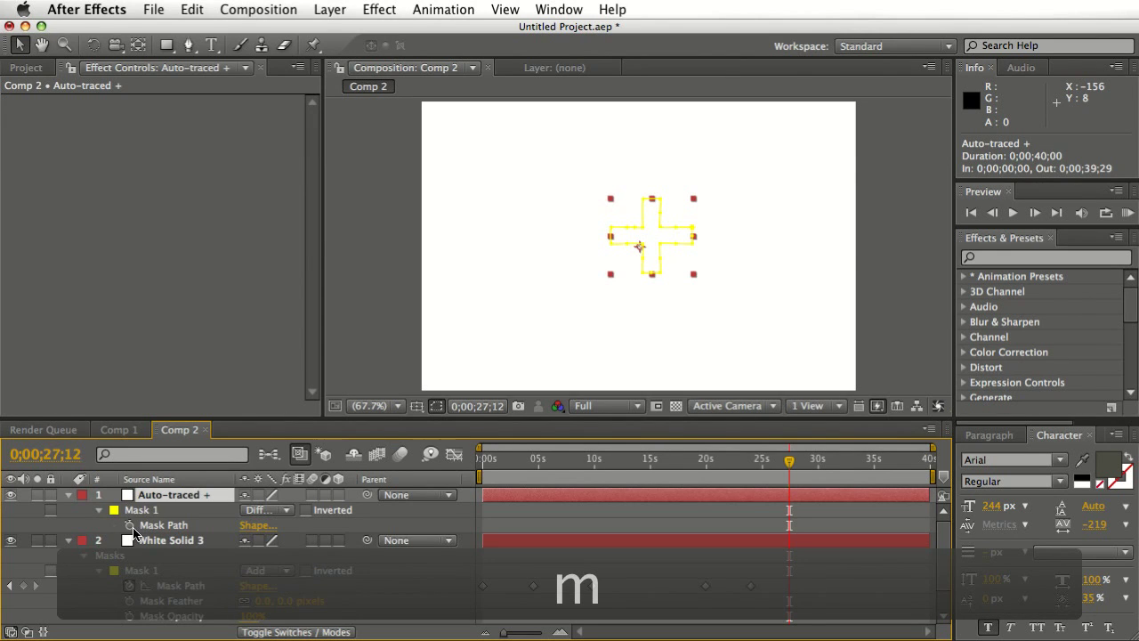
click(132, 527)
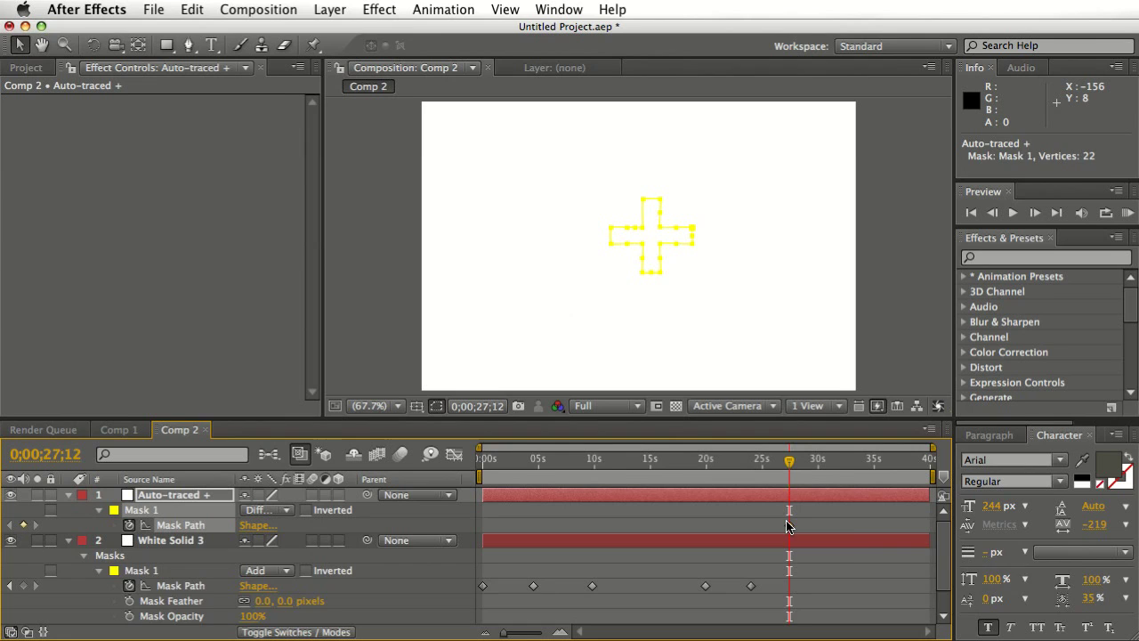
key(super+c)
click(187, 587)
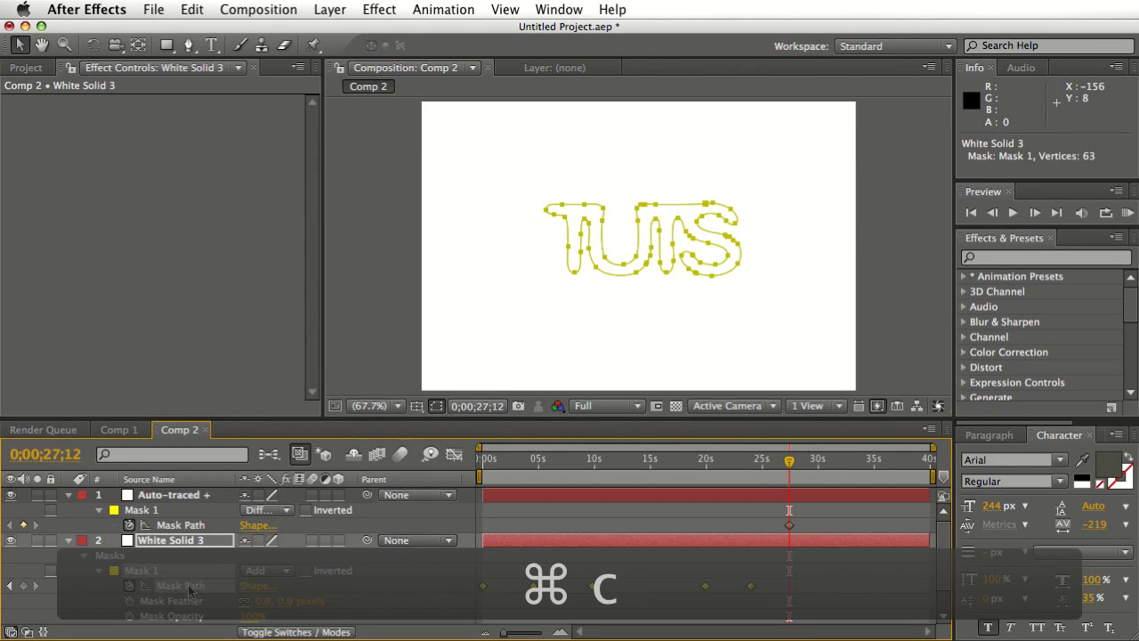
key(super+v)
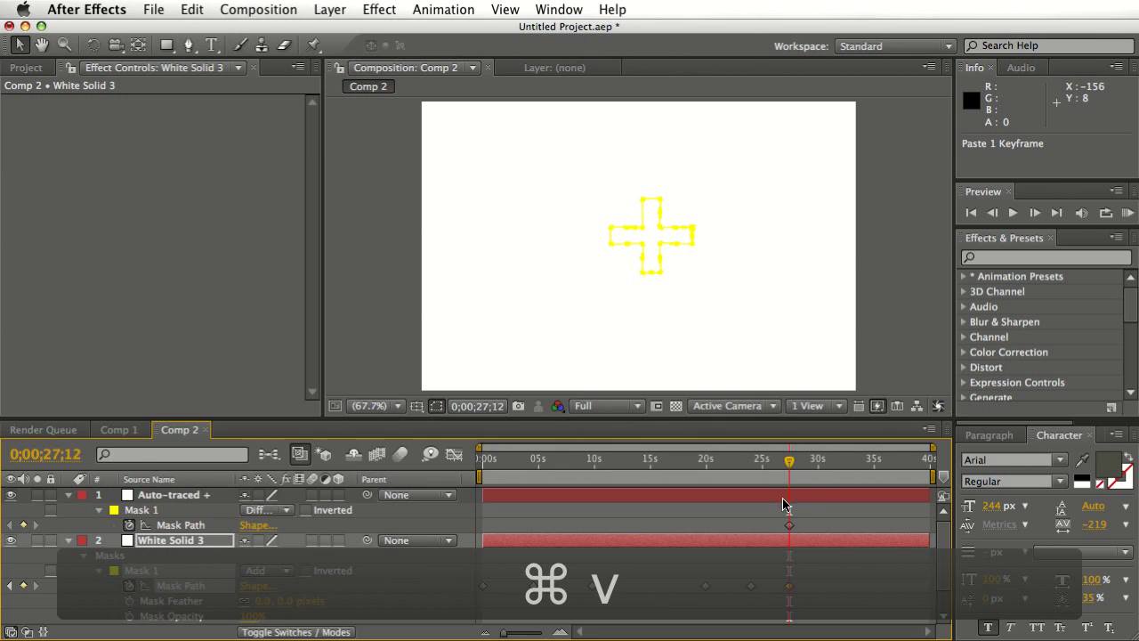
- Spread White Solid 3's Mask Path keyframes out, with the second at 0;00;07;05, the third at 0;00;11;24 and the last at about 32 s
drag(790, 462, 841, 591)
drag(750, 589, 795, 591)
drag(700, 588, 754, 593)
drag(783, 461, 512, 500)
drag(592, 585, 615, 586)
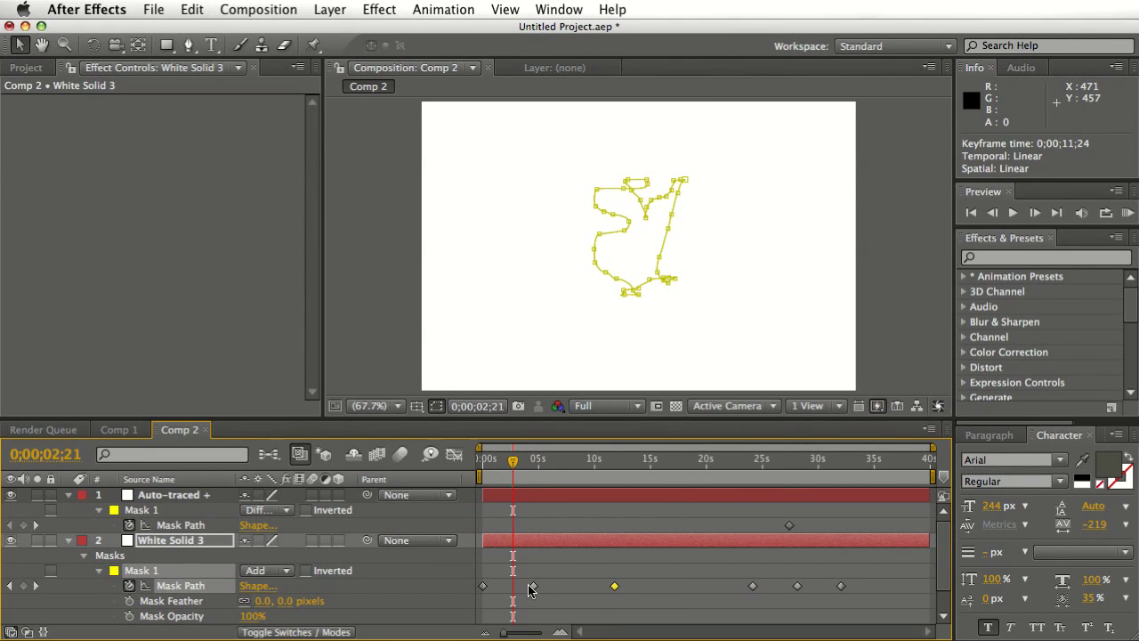
drag(529, 590, 563, 586)
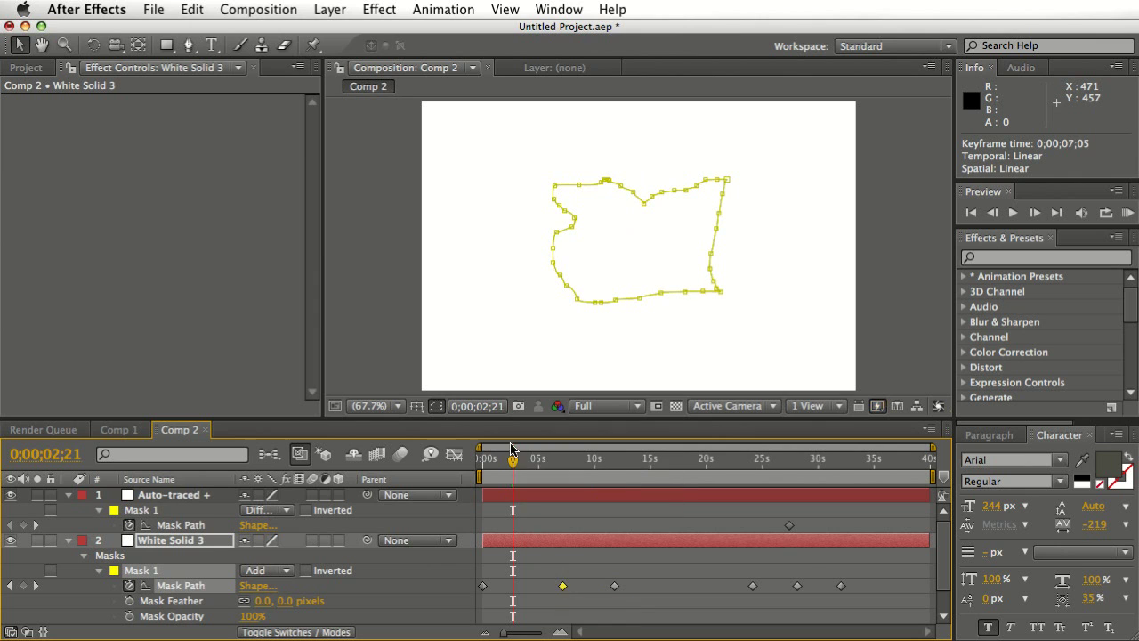
drag(513, 450, 516, 572)
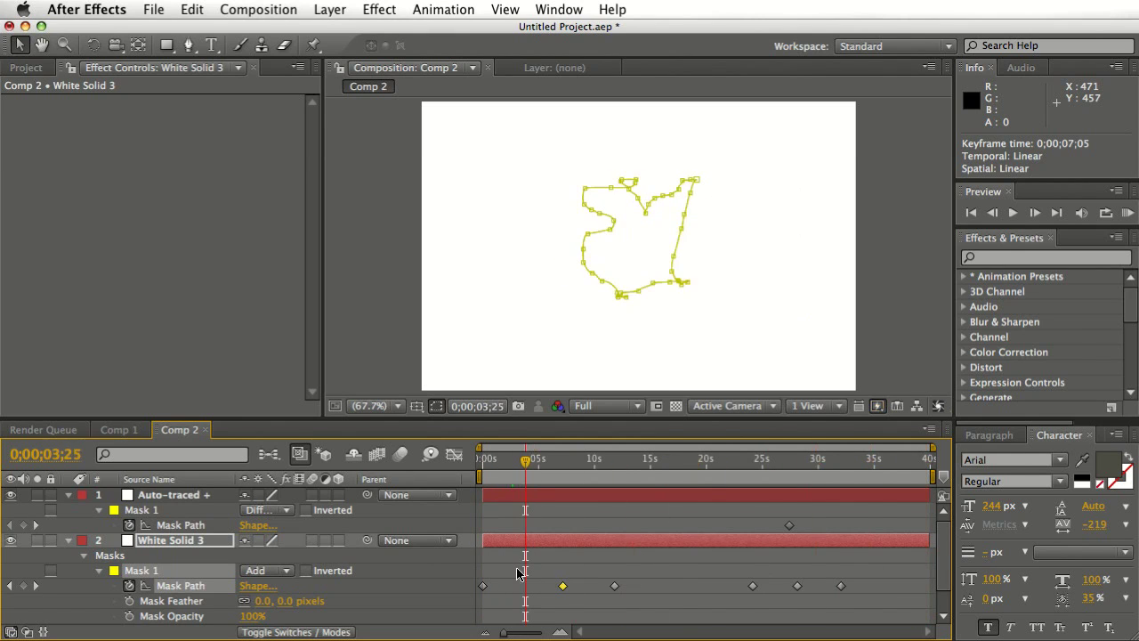
- Copy all of White Solid 3's Mask Path keyframes and paste them into Mask 1 of White Solid 1 in Comp 1
click(181, 585)
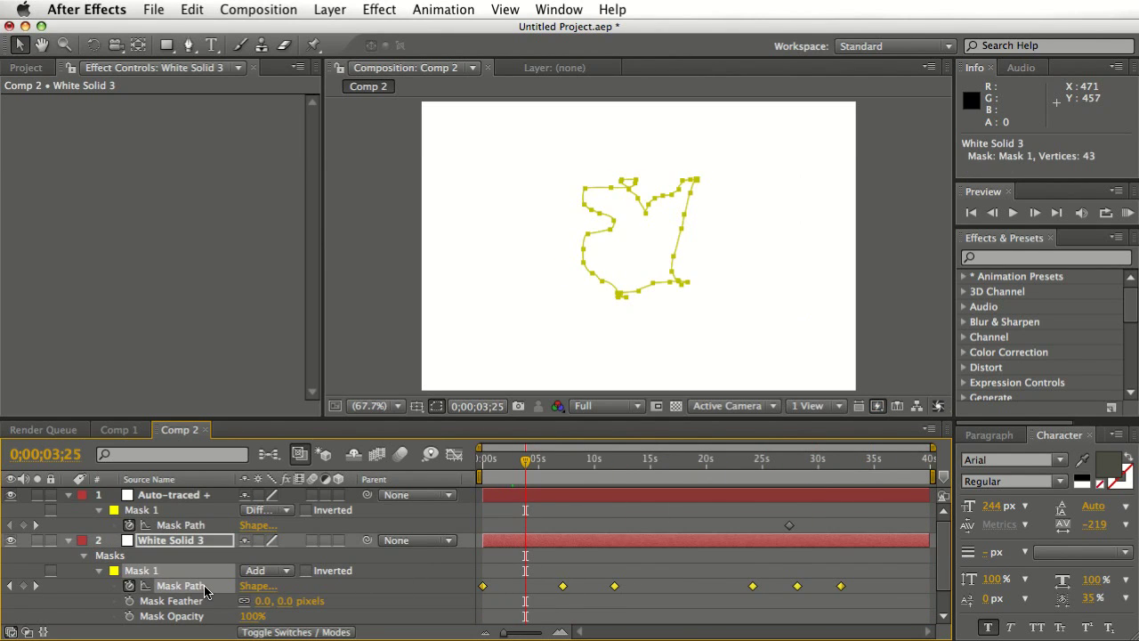
key(super+c)
click(132, 430)
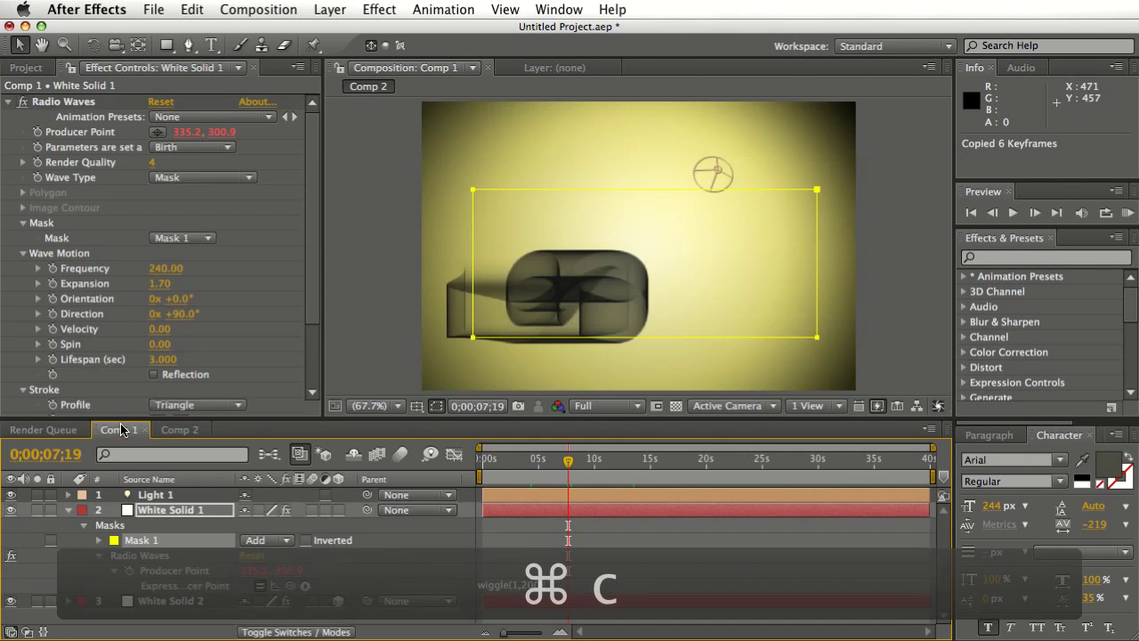
click(158, 541)
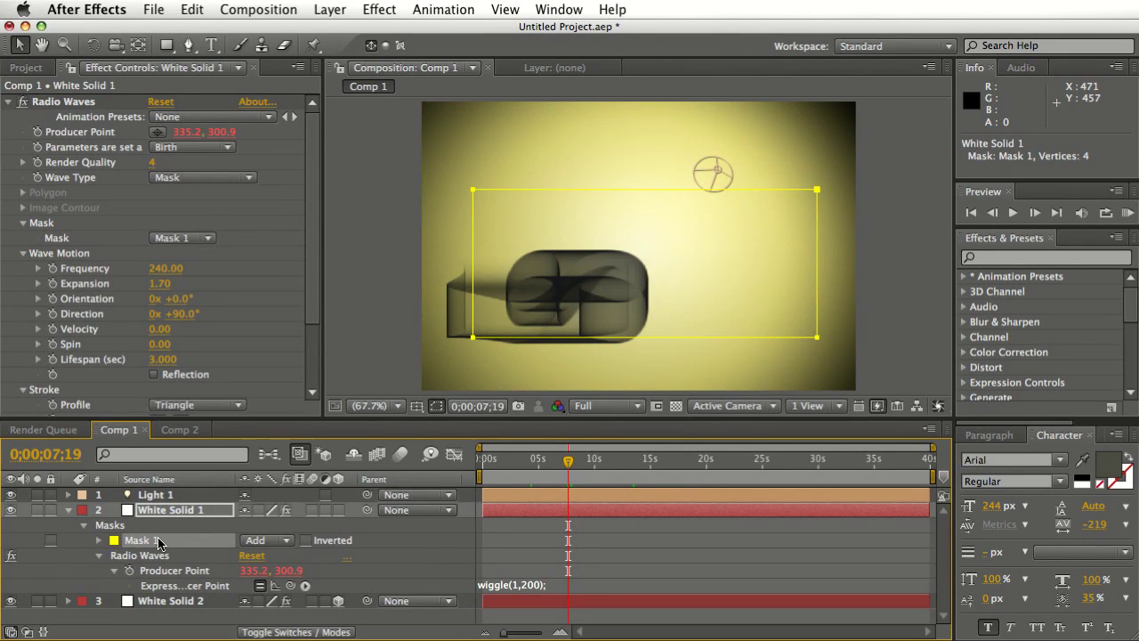
key(super+v)
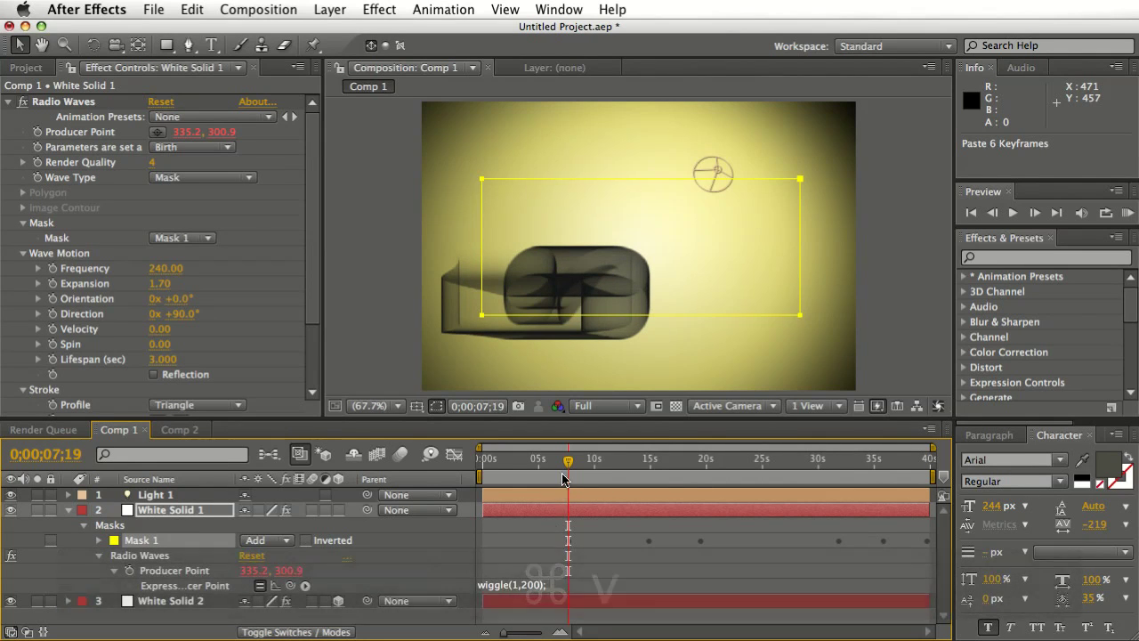
- Reveal White Solid 1's Mask Path and shift all its pasted keyframes so the first sits at 0;00;00;00
drag(567, 466, 697, 492)
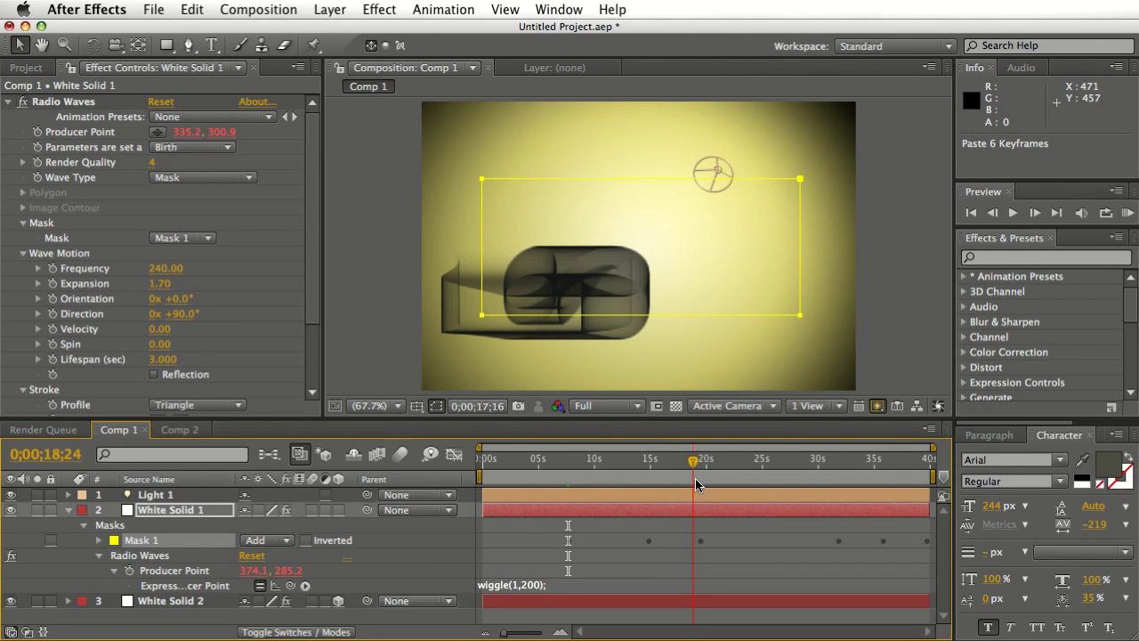
click(86, 526)
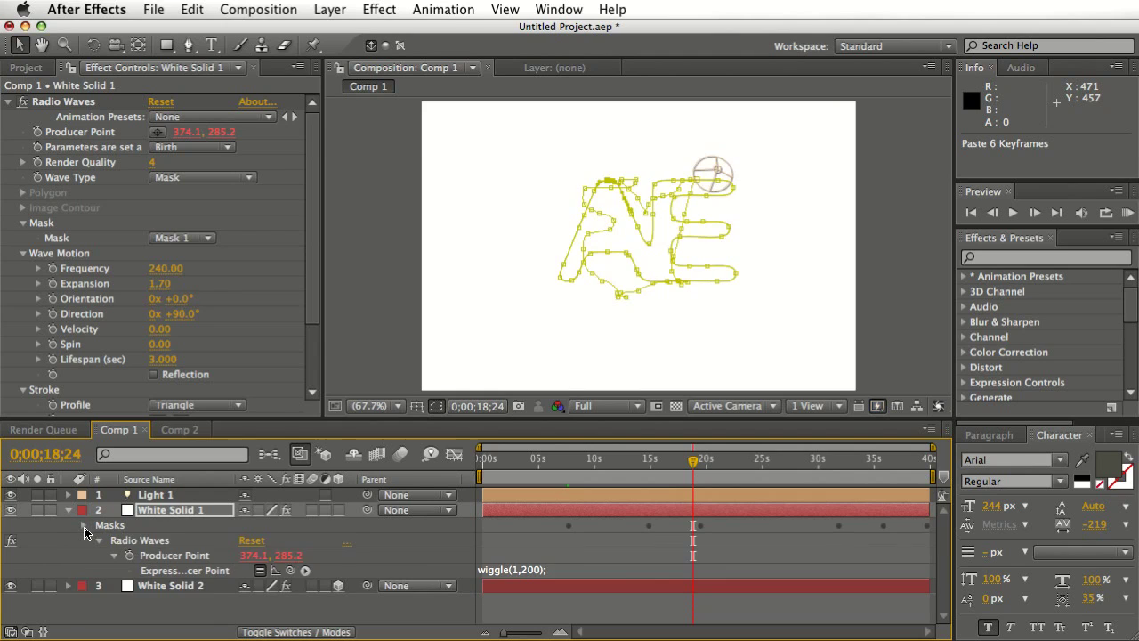
click(86, 527)
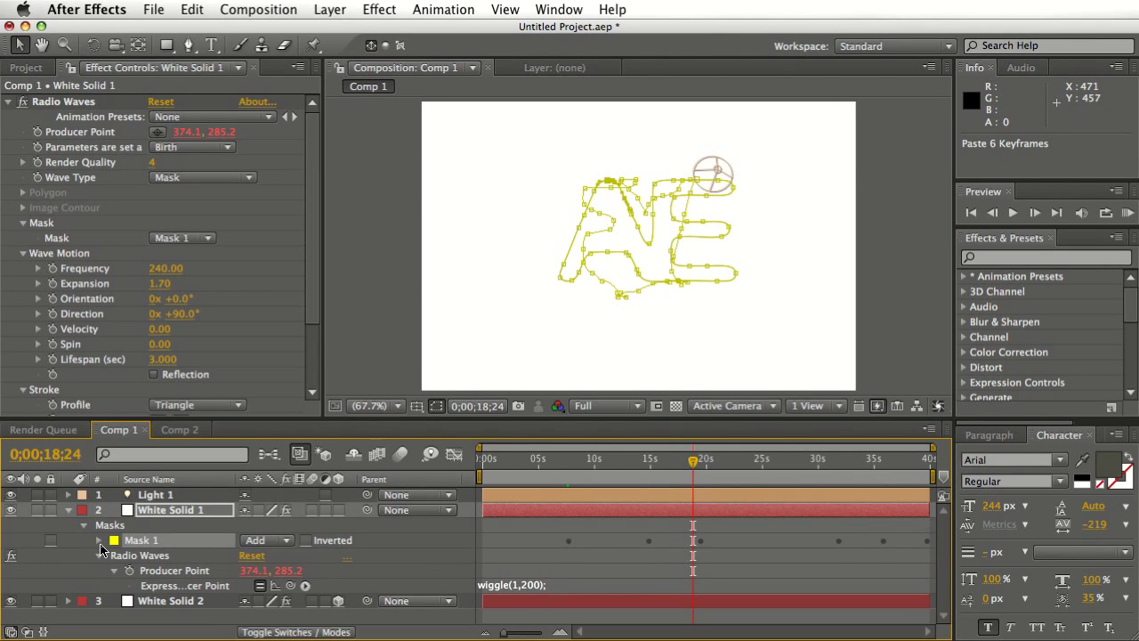
click(100, 540)
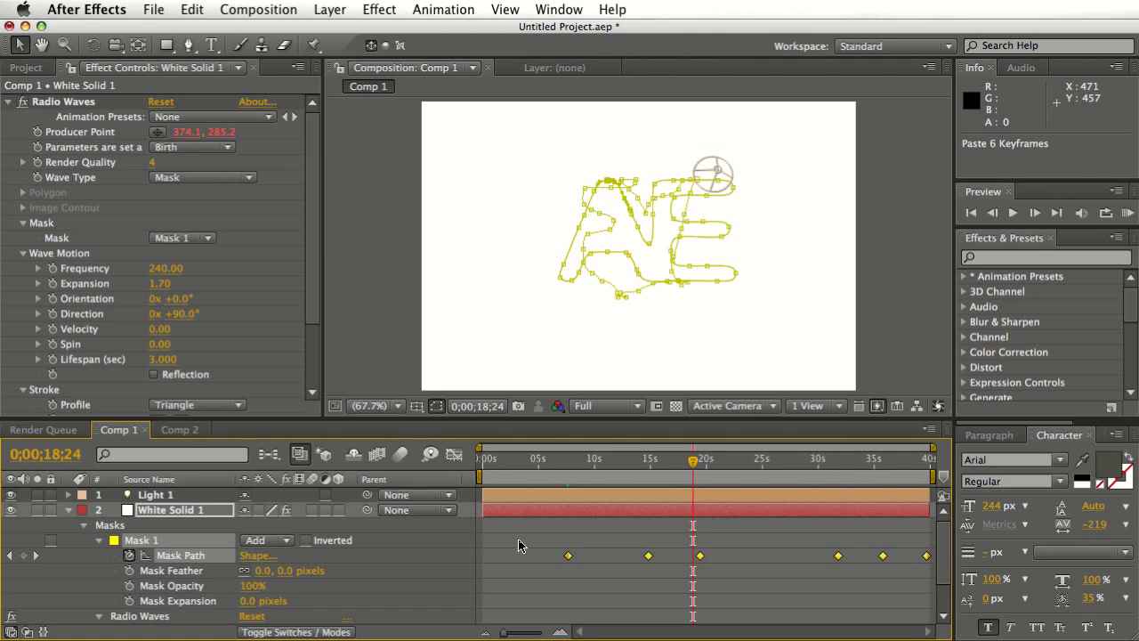
drag(574, 473, 562, 471)
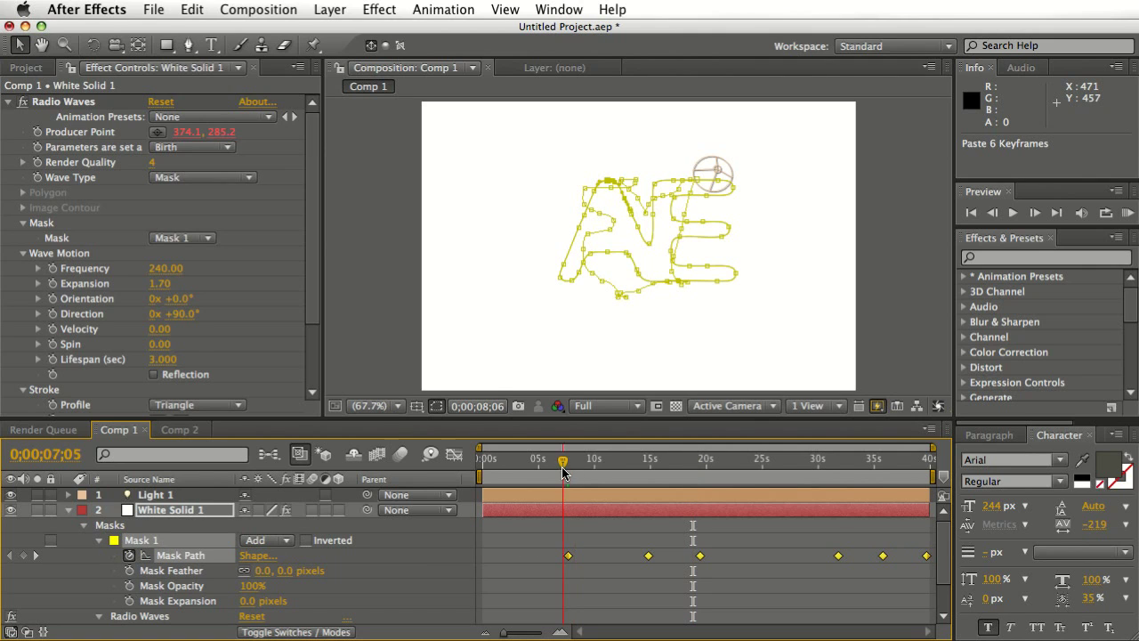
drag(569, 558, 483, 559)
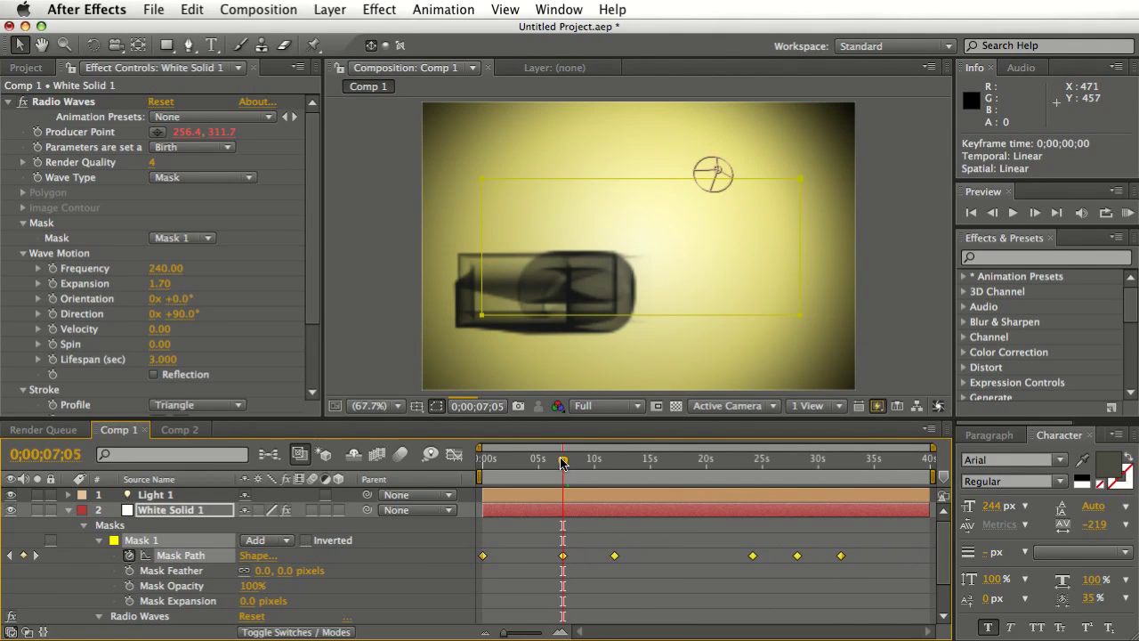
- Preview the morphing smoke at several times up to 0;00;20;22 and examine the composition at 100% magnification
drag(565, 467, 570, 507)
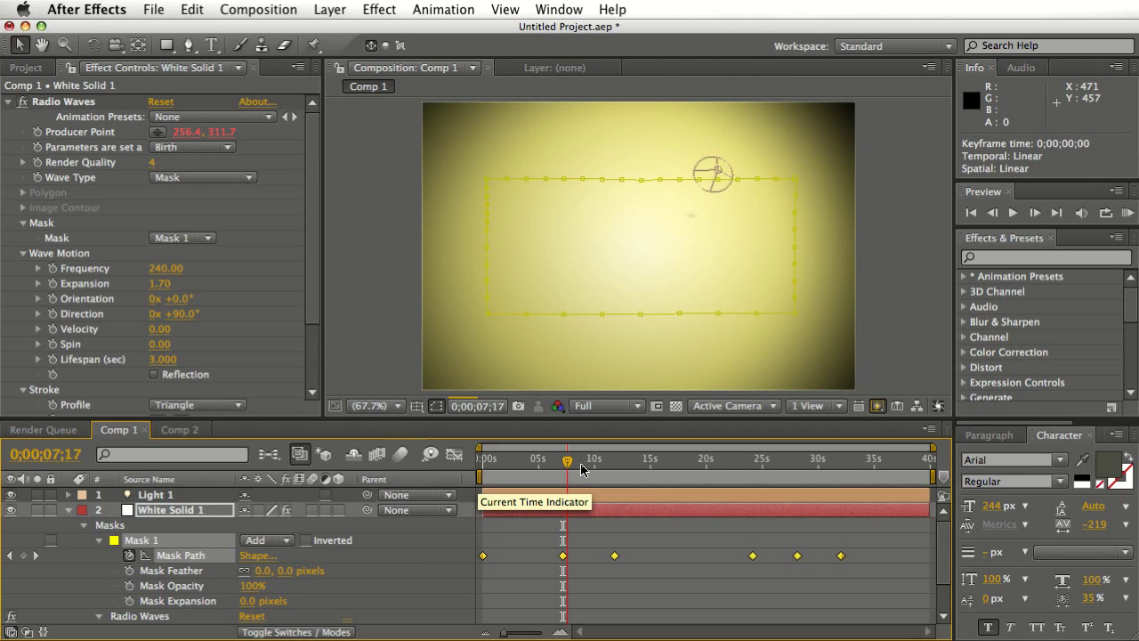
drag(574, 467, 523, 466)
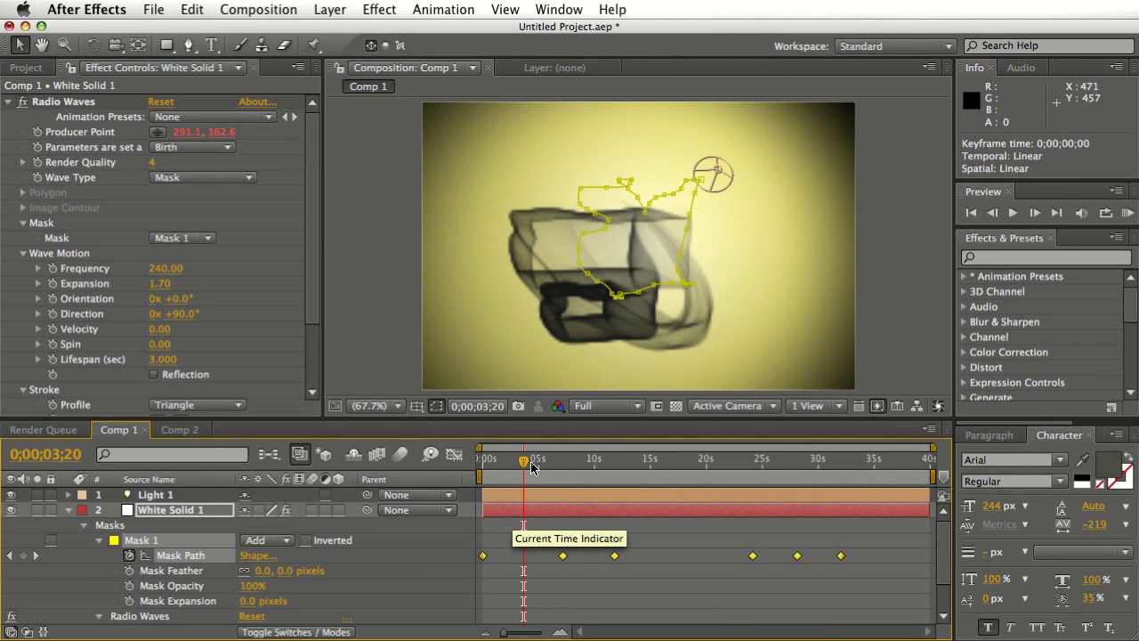
drag(528, 465, 527, 466)
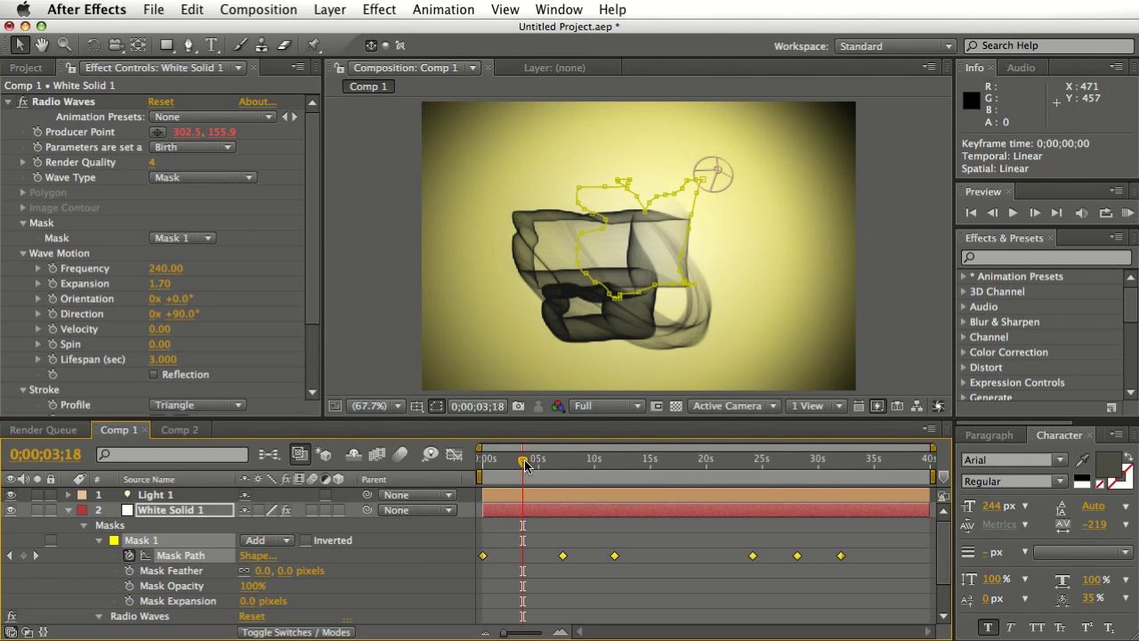
drag(525, 466, 716, 476)
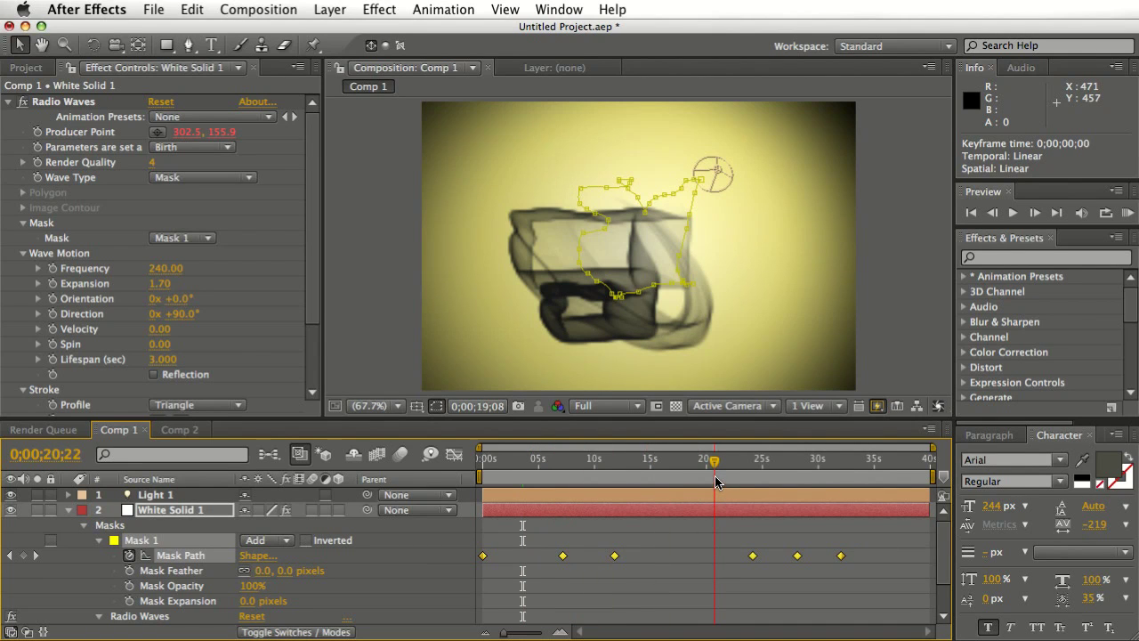
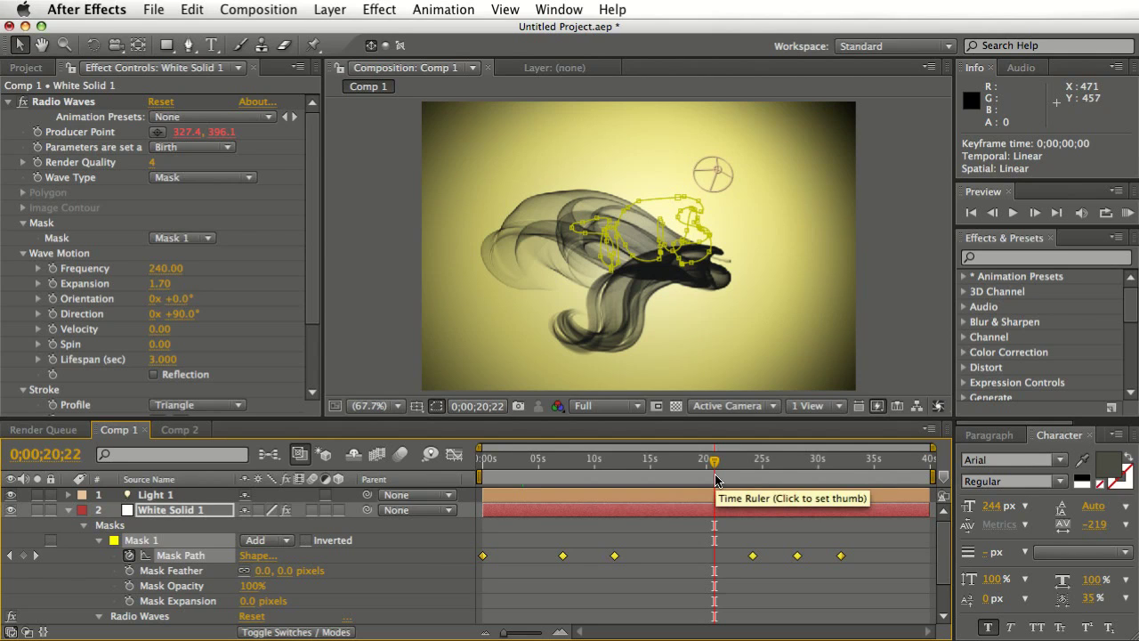
click(391, 406)
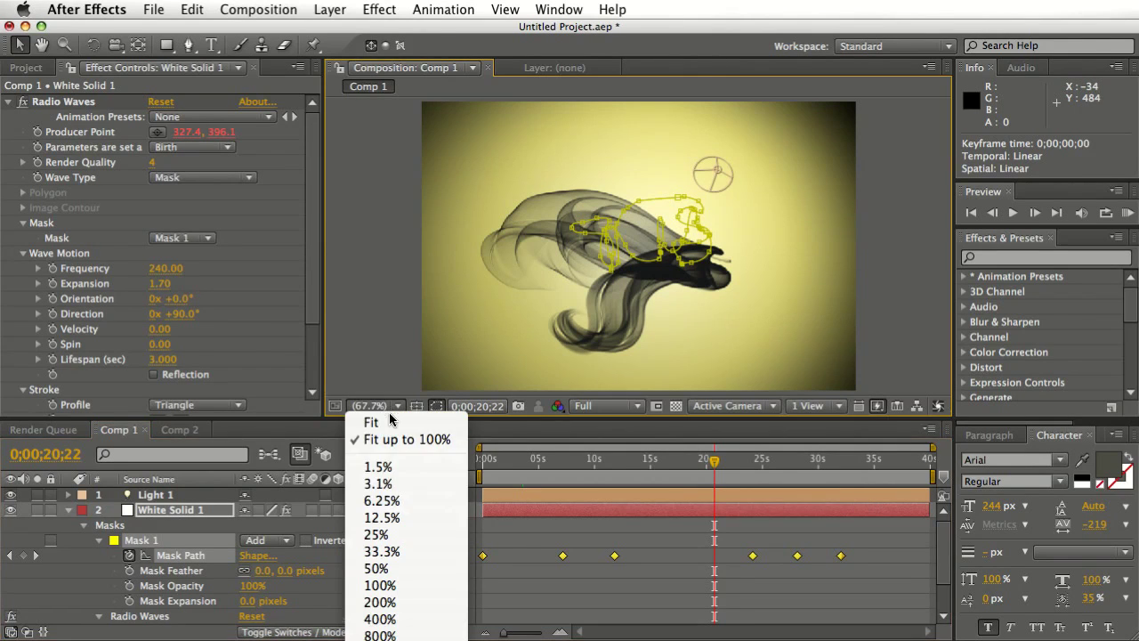
click(410, 586)
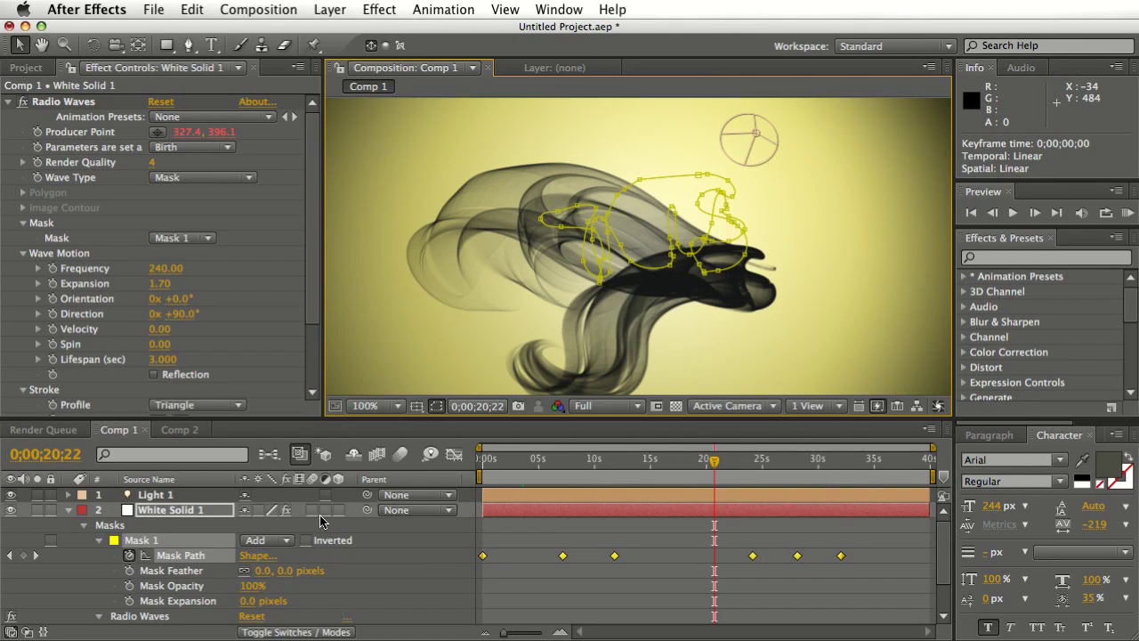
scroll(926, 588, down, 2)
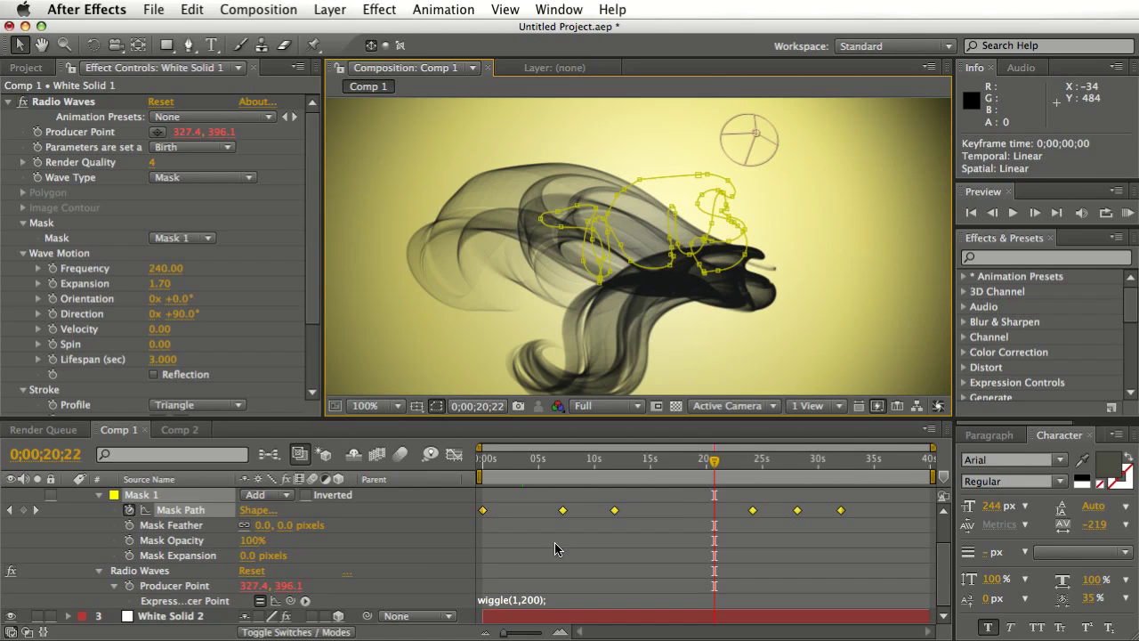
- Go to 0;00;07;08 and add a Slider Control expression effect to White Solid 1
click(563, 462)
drag(559, 464, 564, 464)
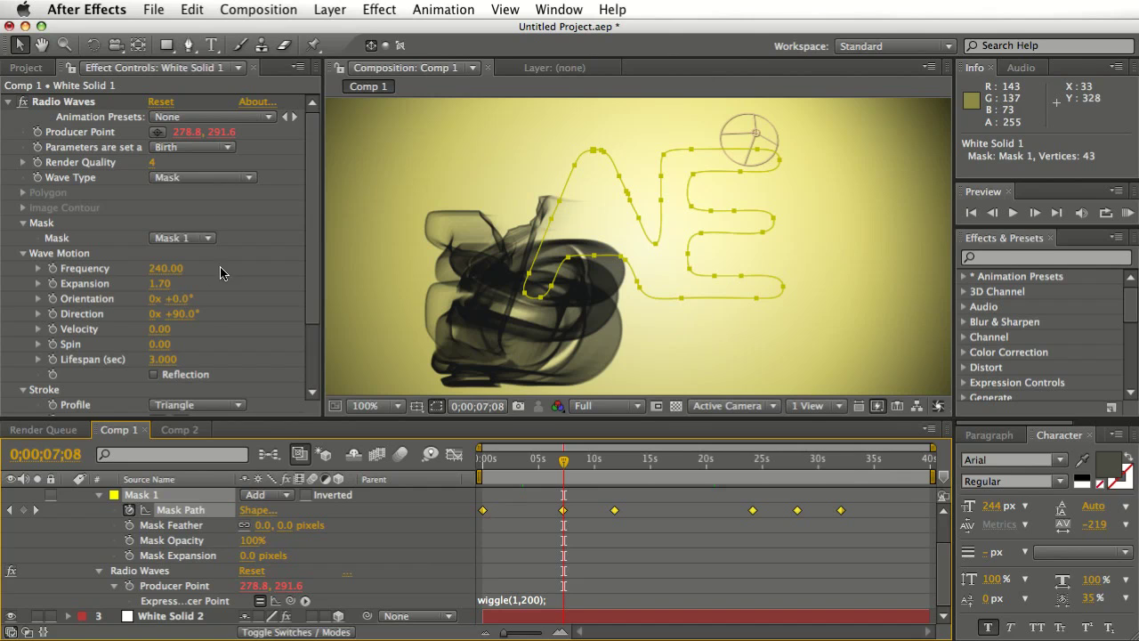
click(86, 103)
click(378, 11)
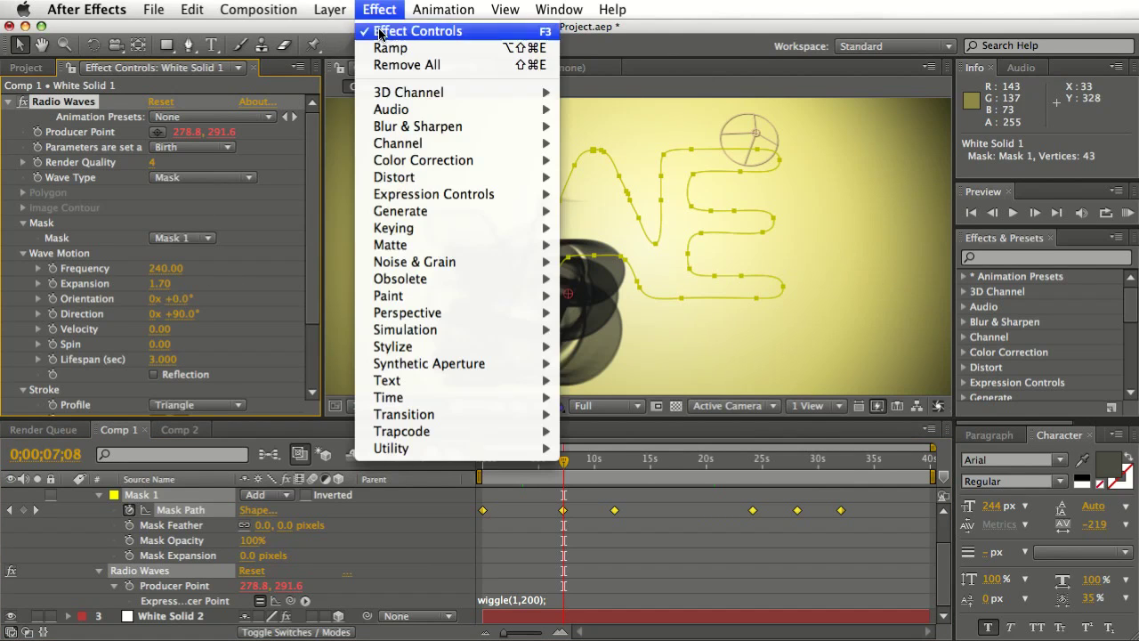
mouse_move(480, 194)
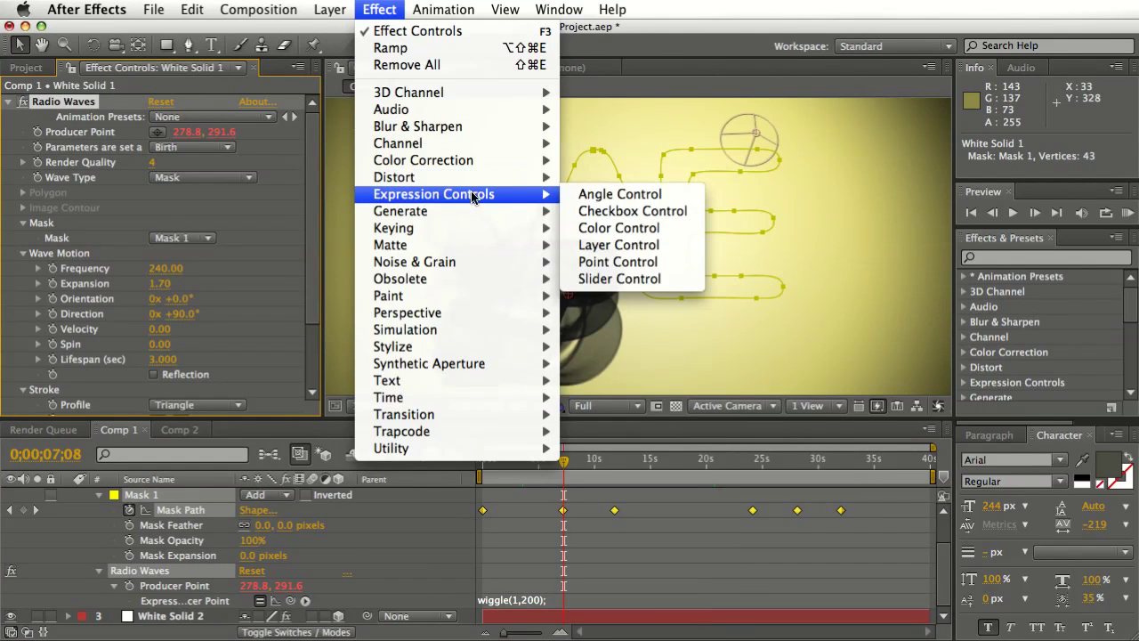
click(609, 278)
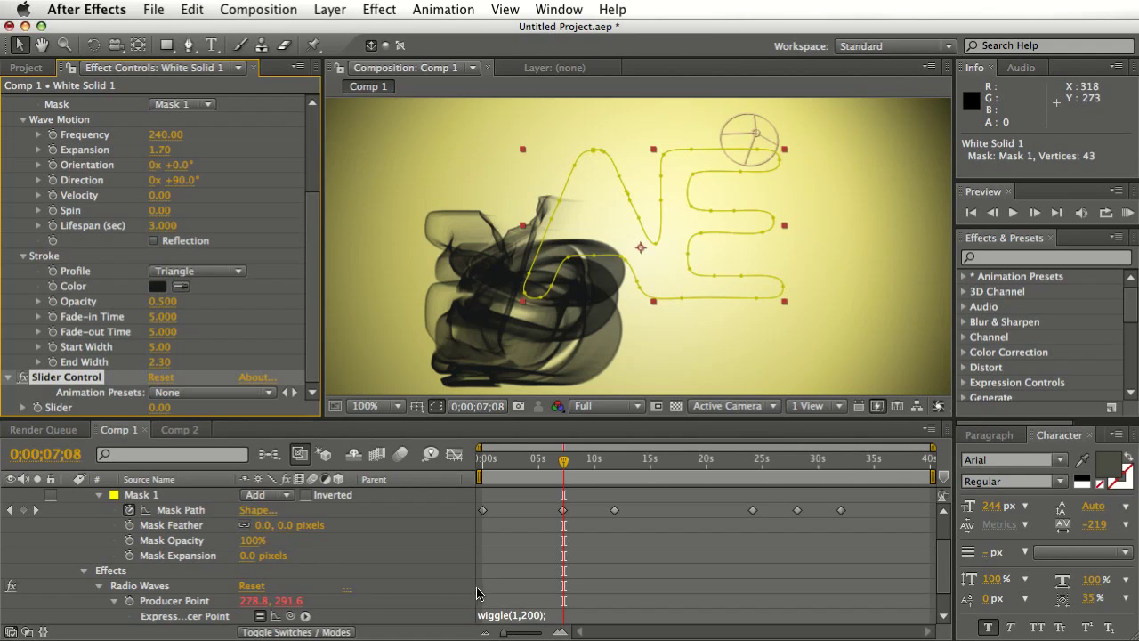
- Change the Radio Waves Producer Point expression to x = effect("Slider Control")("Slider"); wiggle(1,x*200); by linking x to the Slider
click(482, 615)
click(482, 615)
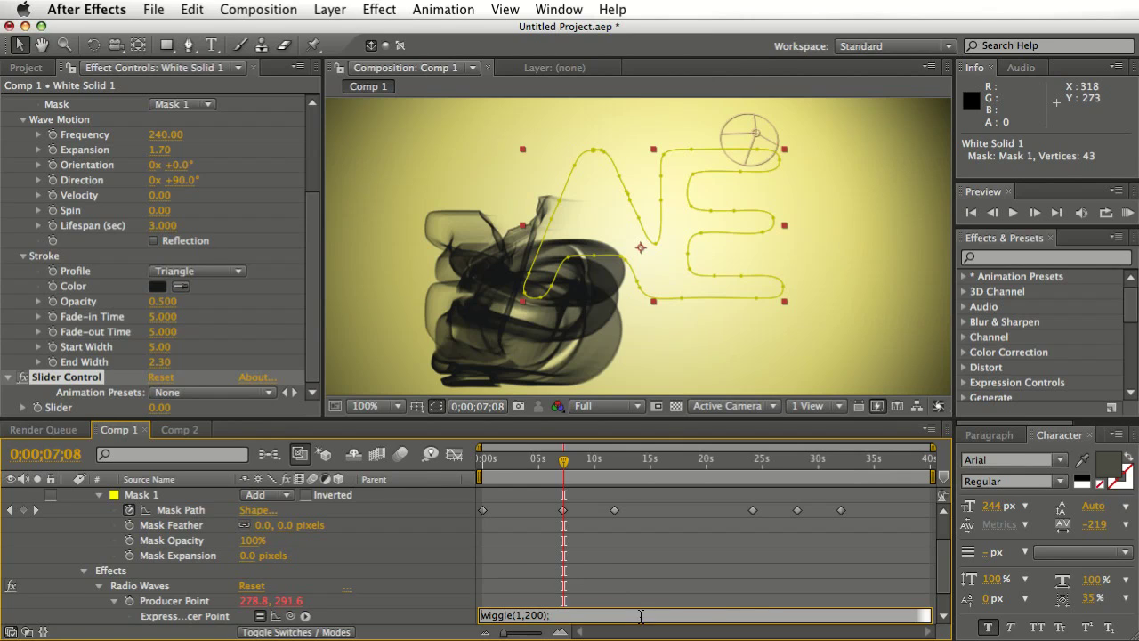
drag(943, 573, 943, 588)
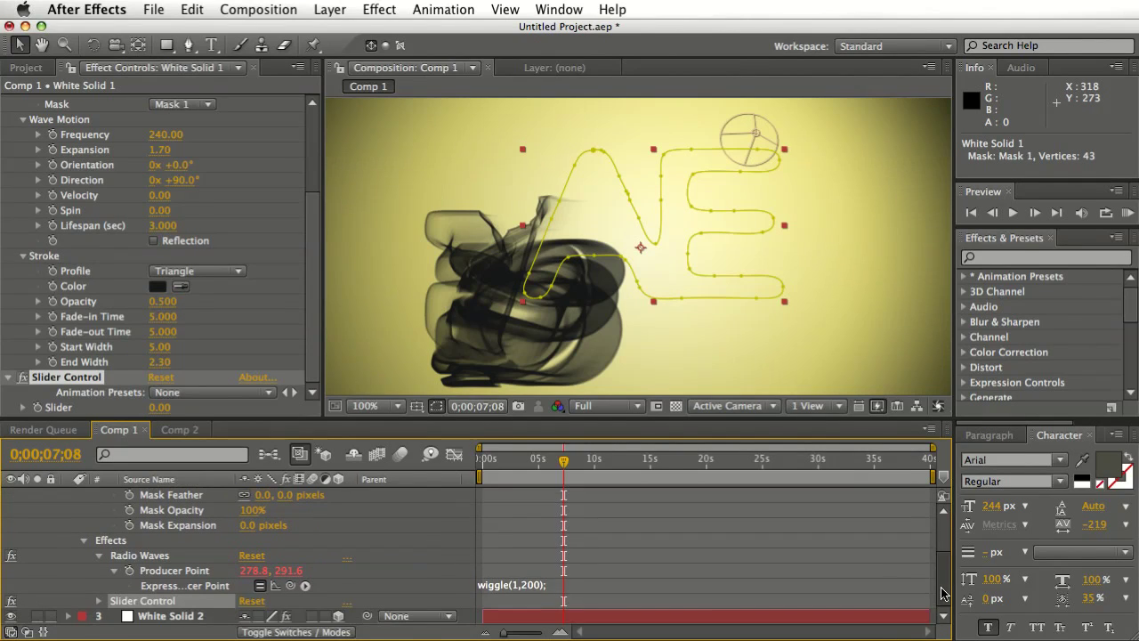
click(708, 588)
drag(708, 593, 659, 618)
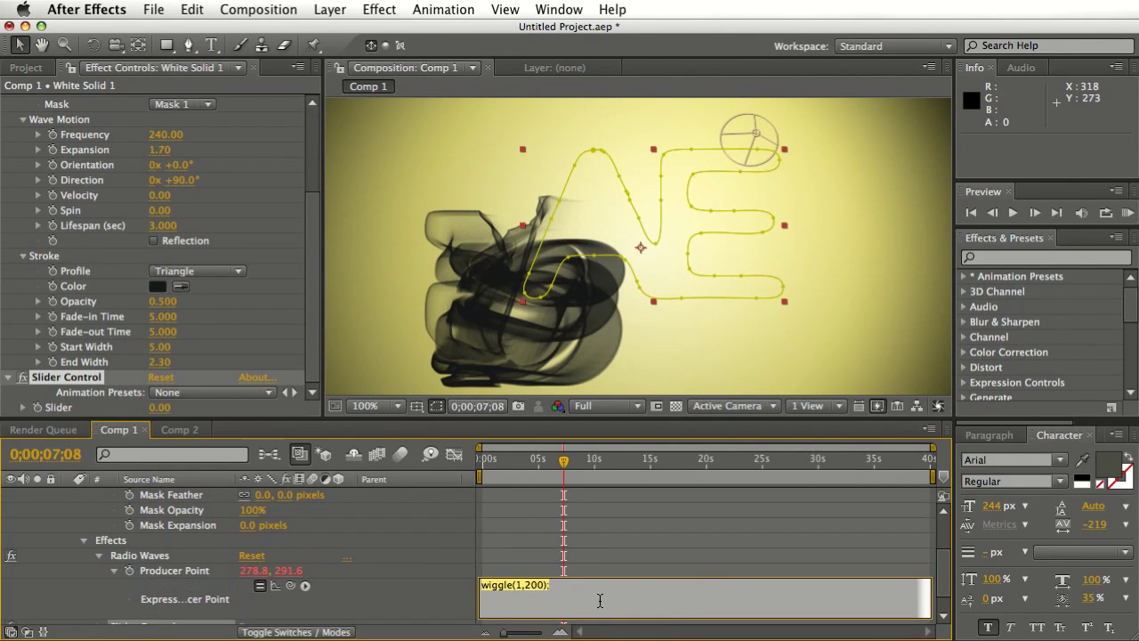
click(481, 584)
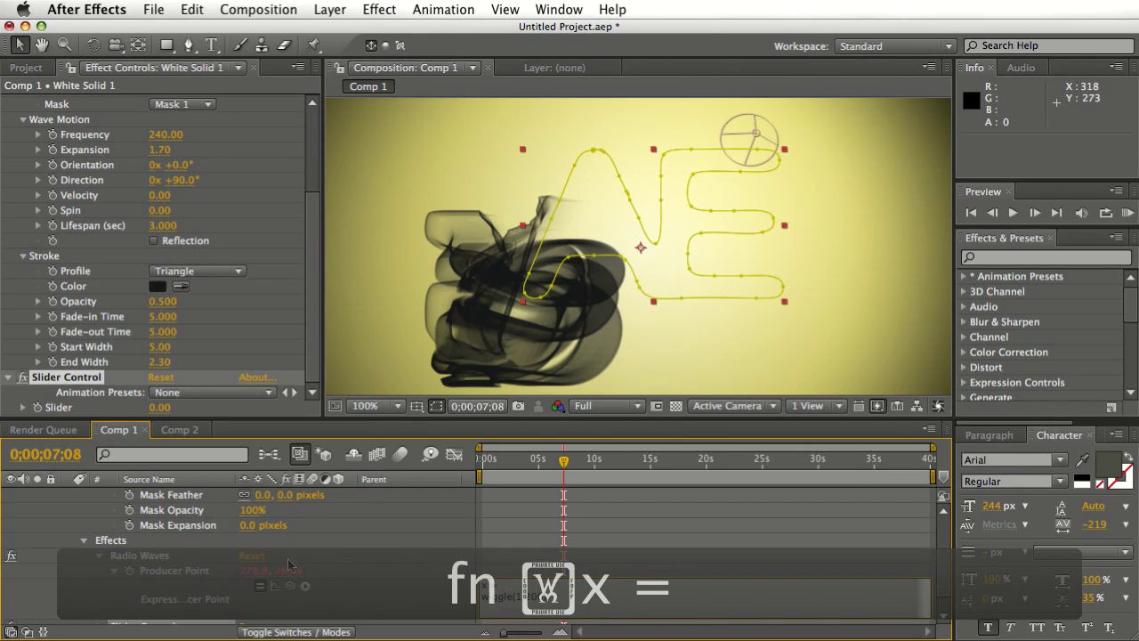
drag(291, 585, 67, 412)
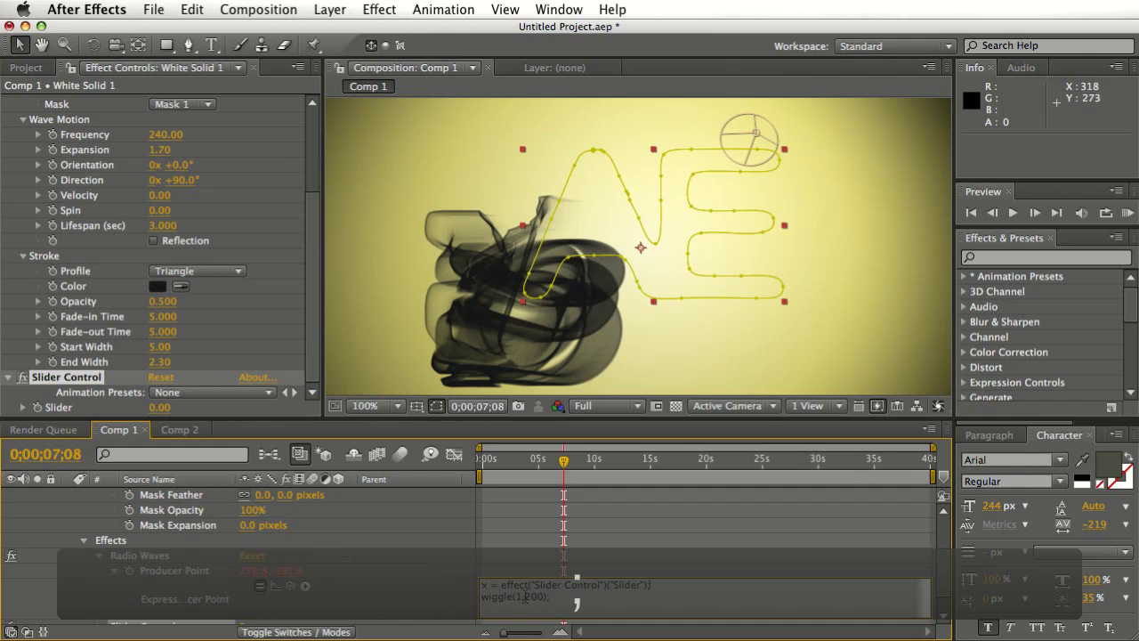
text(x*)
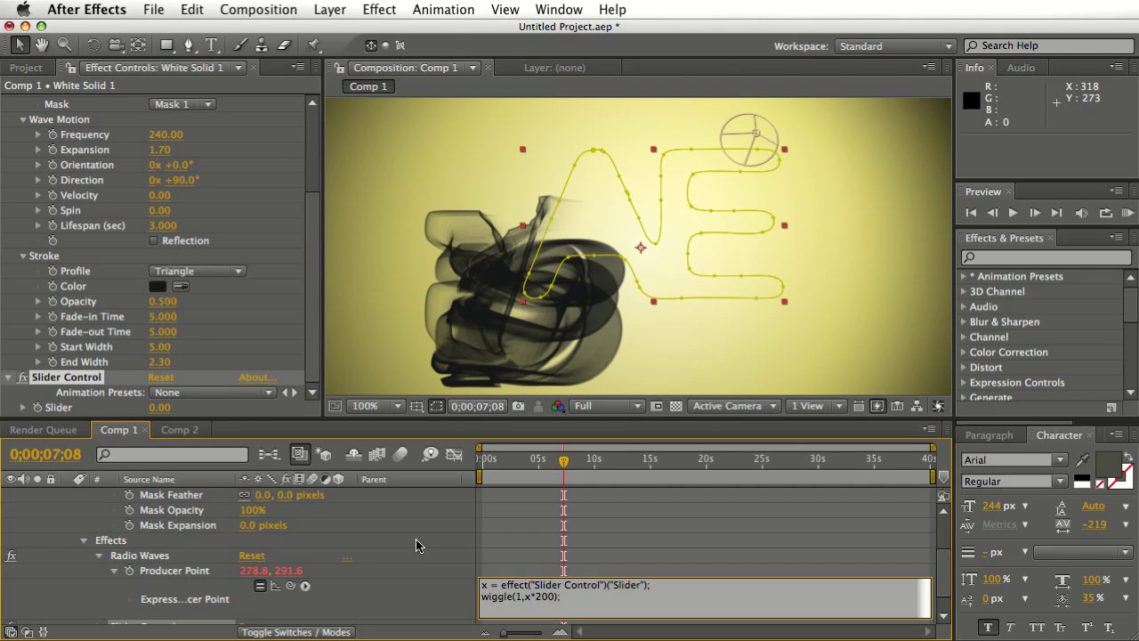
- Set the Slider Control's Slider value to 1
click(158, 408)
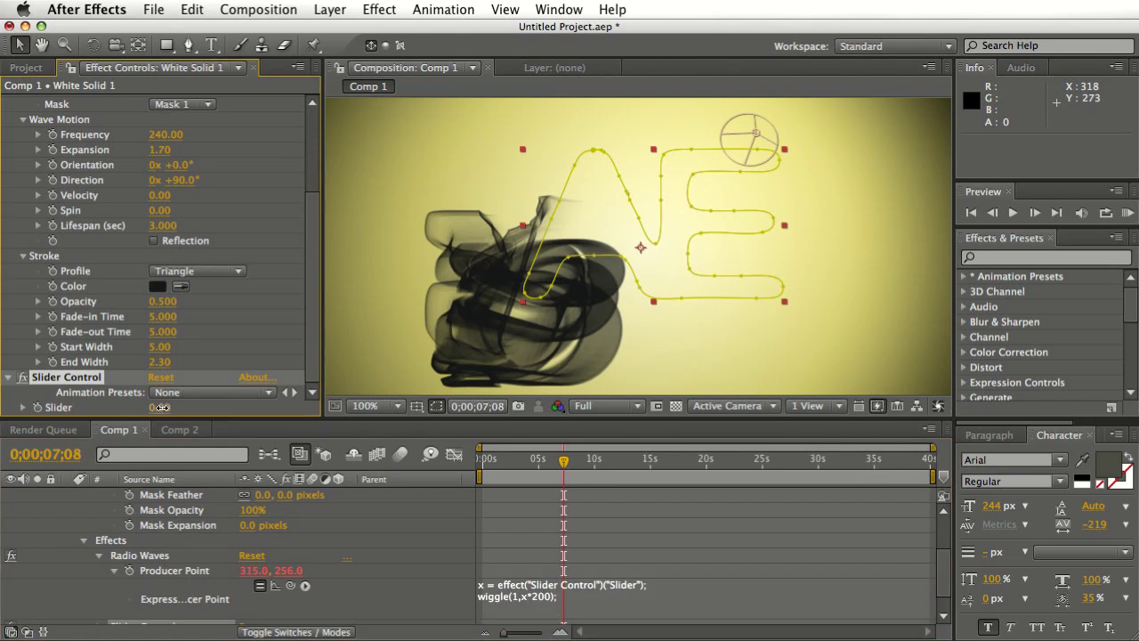
text(1)
click(394, 540)
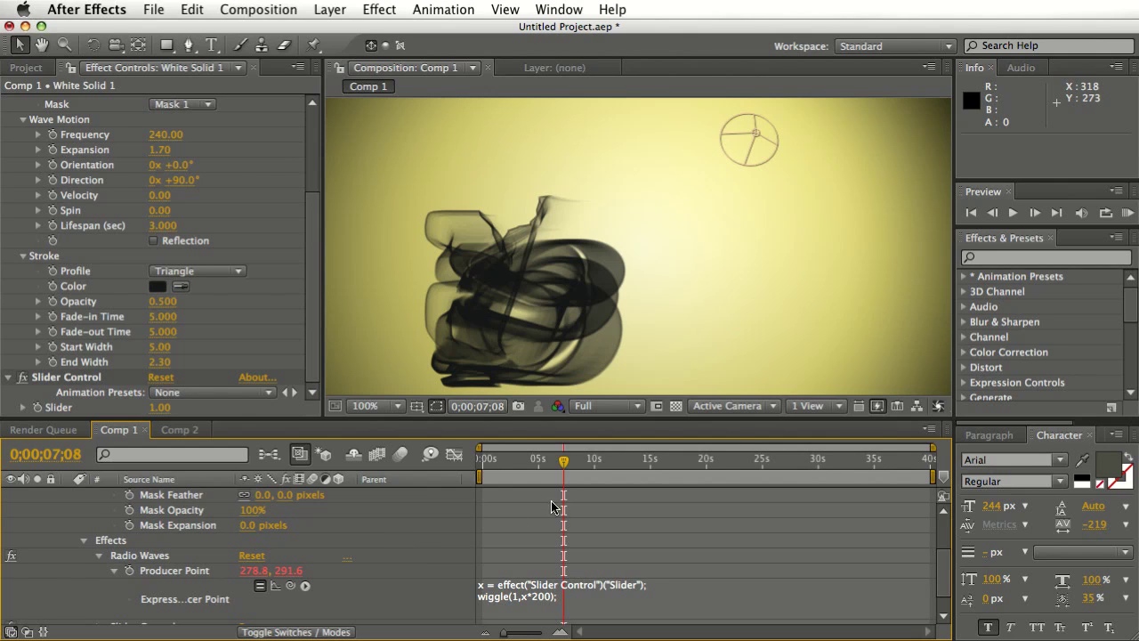
- Go to White Solid 1's second Mask Path keyframe at 0;00;07;05 and start keyframing the Slider there
mouse_move(564, 461)
mouse_down()
mouse_move(538, 465)
mouse_move(564, 476)
mouse_up()
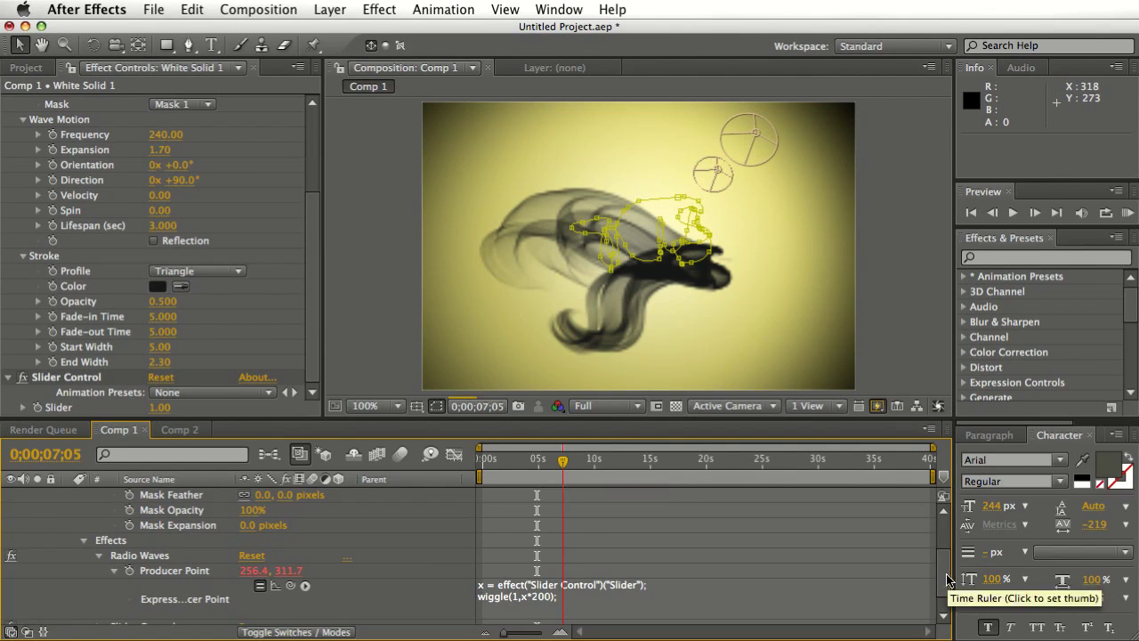
scroll(948, 578, up, 5)
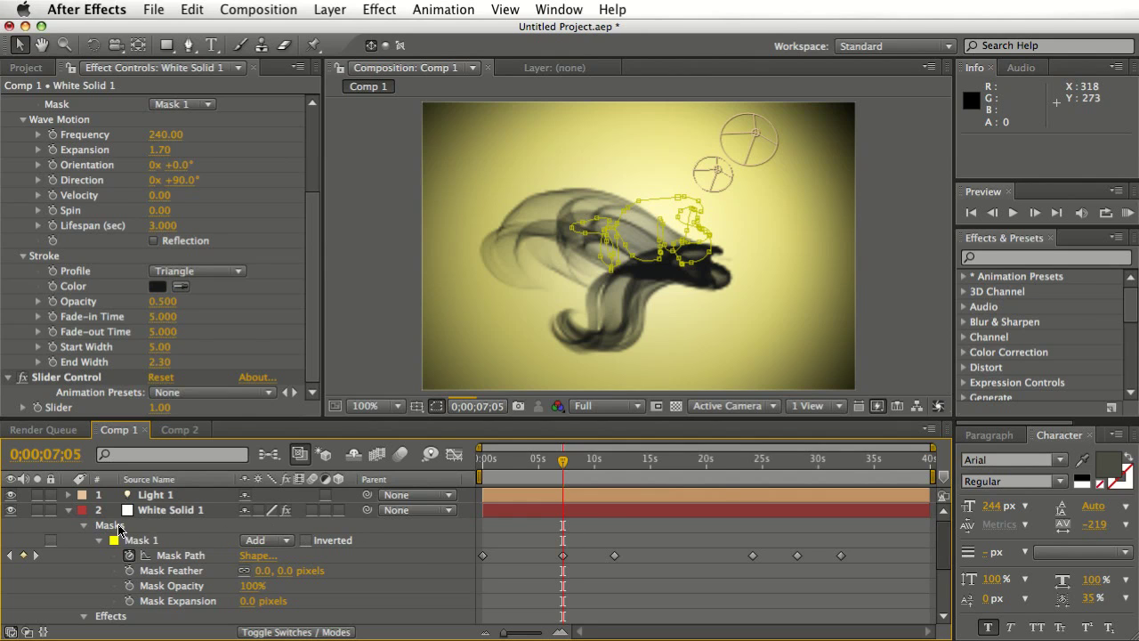
click(154, 543)
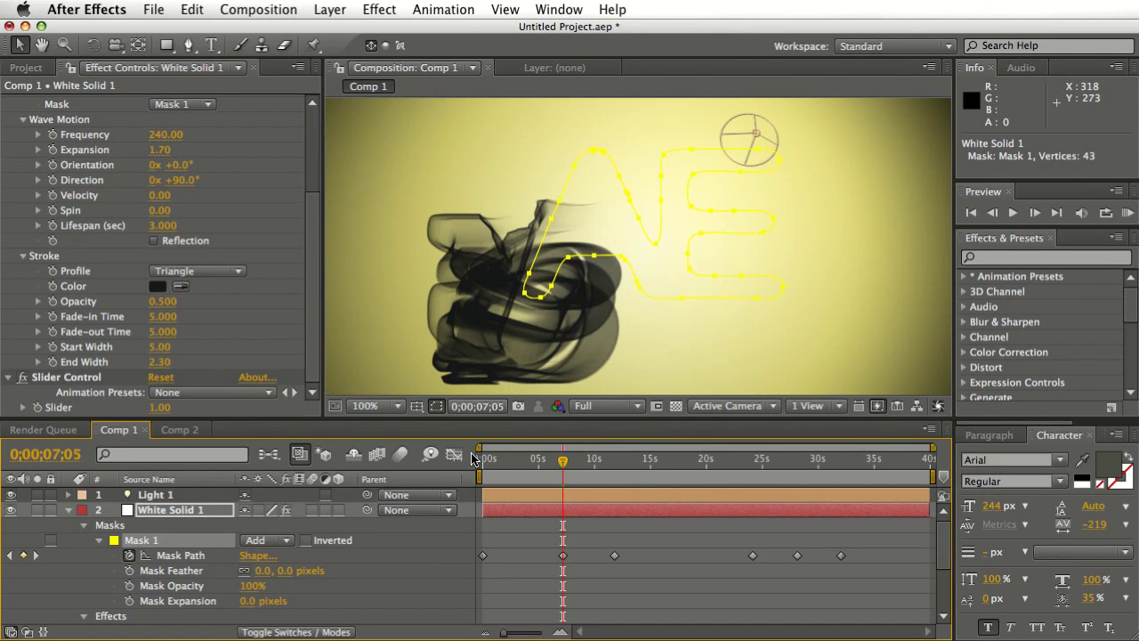
drag(942, 548, 945, 597)
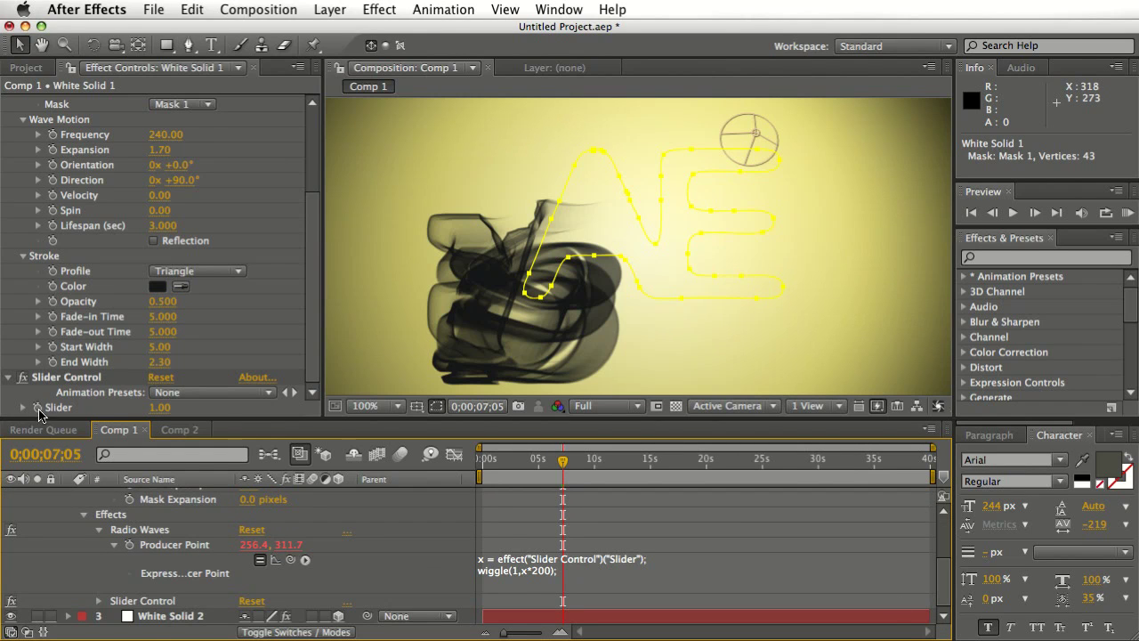
click(38, 412)
- Reveal the Slider's keyframe in White Solid 1's timeline properties and move it to 0;00;00;00
click(155, 617)
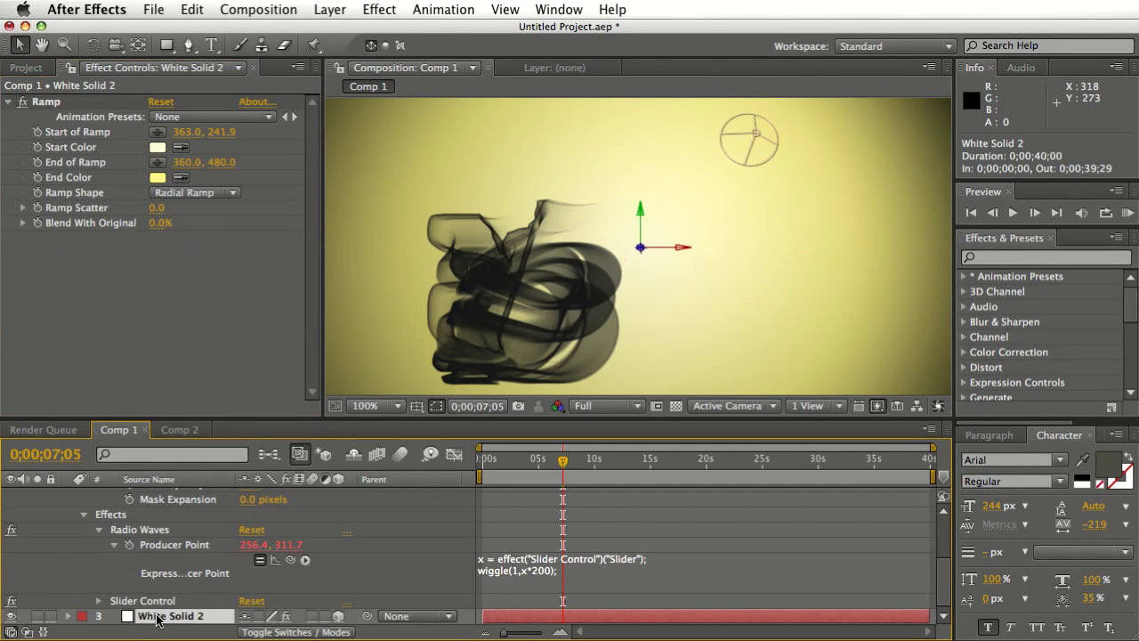
key(u)
scroll(944, 576, up, 1)
scroll(944, 577, up, 4)
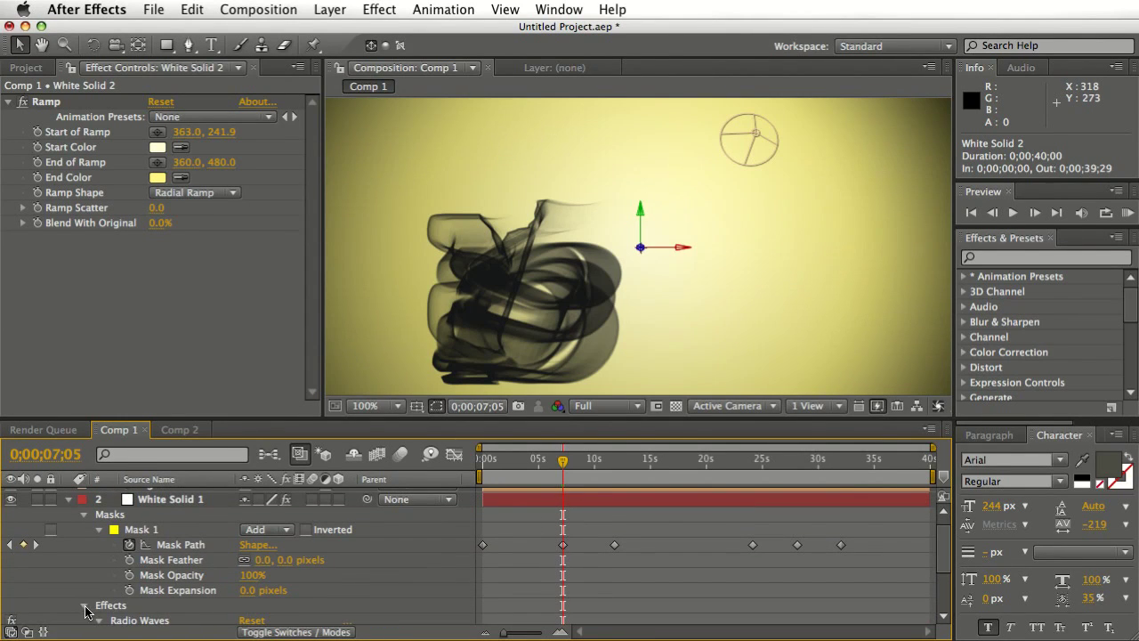
scroll(86, 610, down, 5)
click(99, 510)
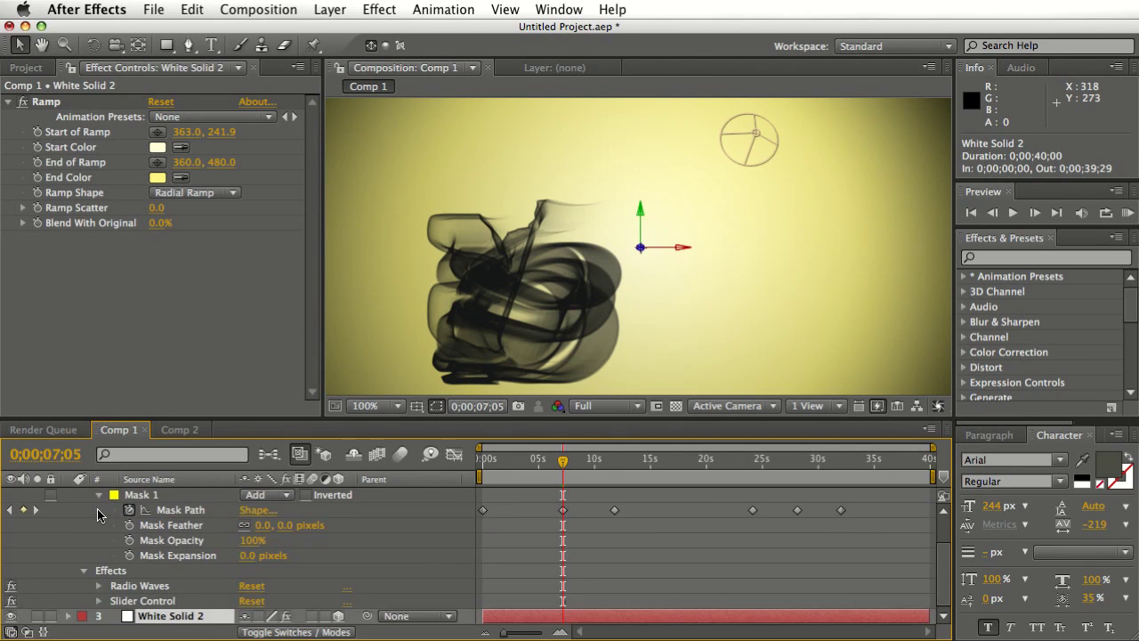
click(99, 601)
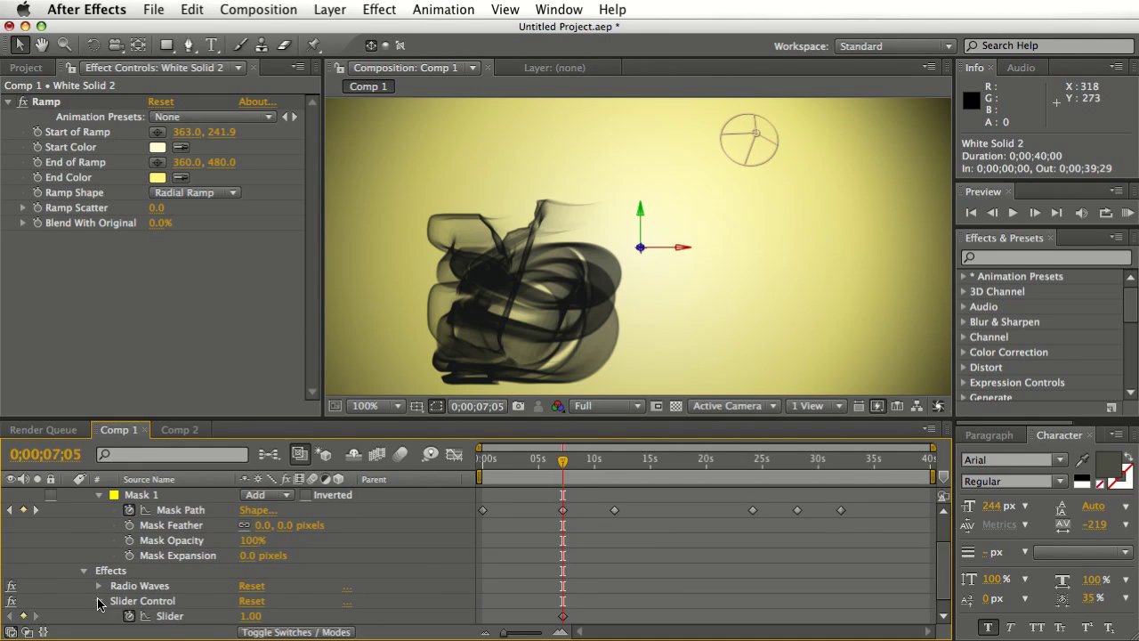
click(170, 618)
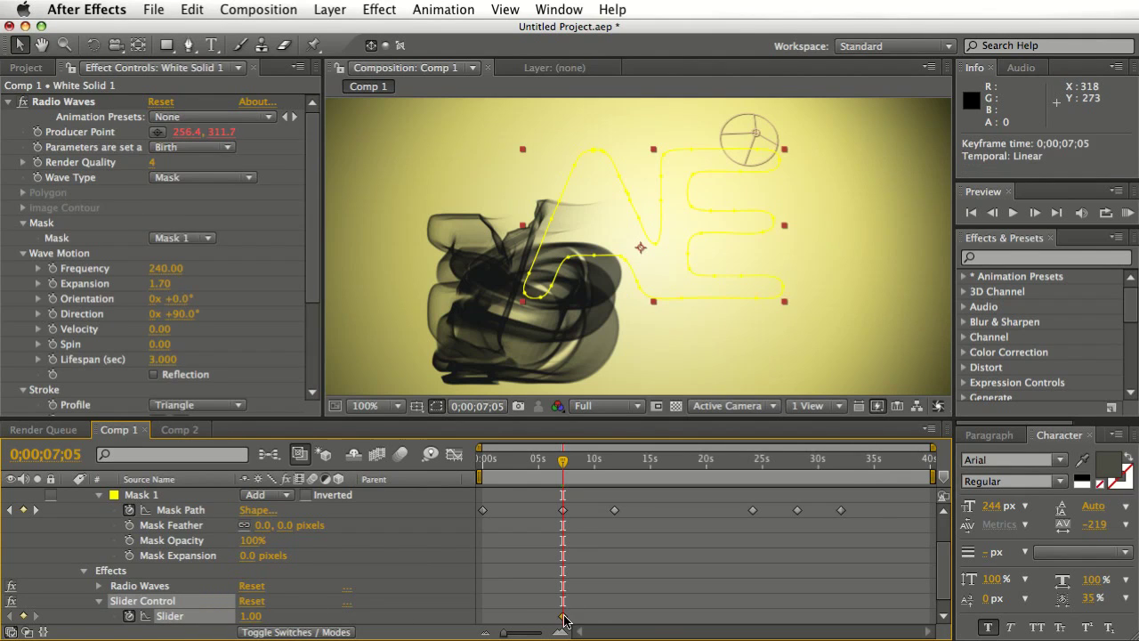
drag(555, 613, 480, 613)
- Keyframe the Slider at 0.1 at 0;00;07;05 and preview the smoke at 0;00;09;00
click(250, 616)
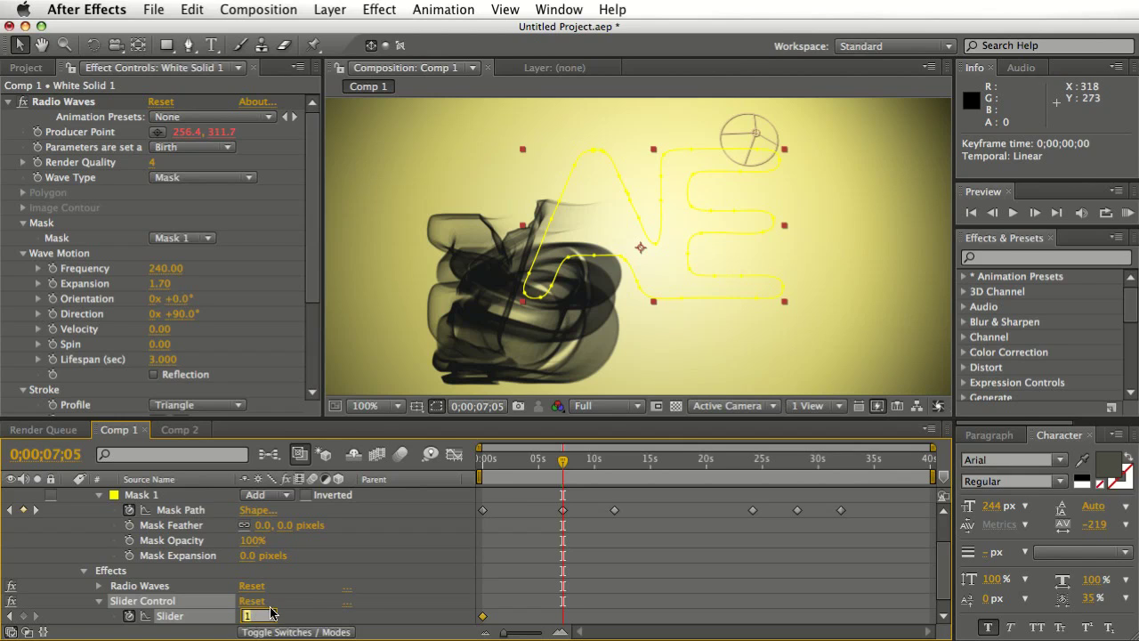
text(10.1)
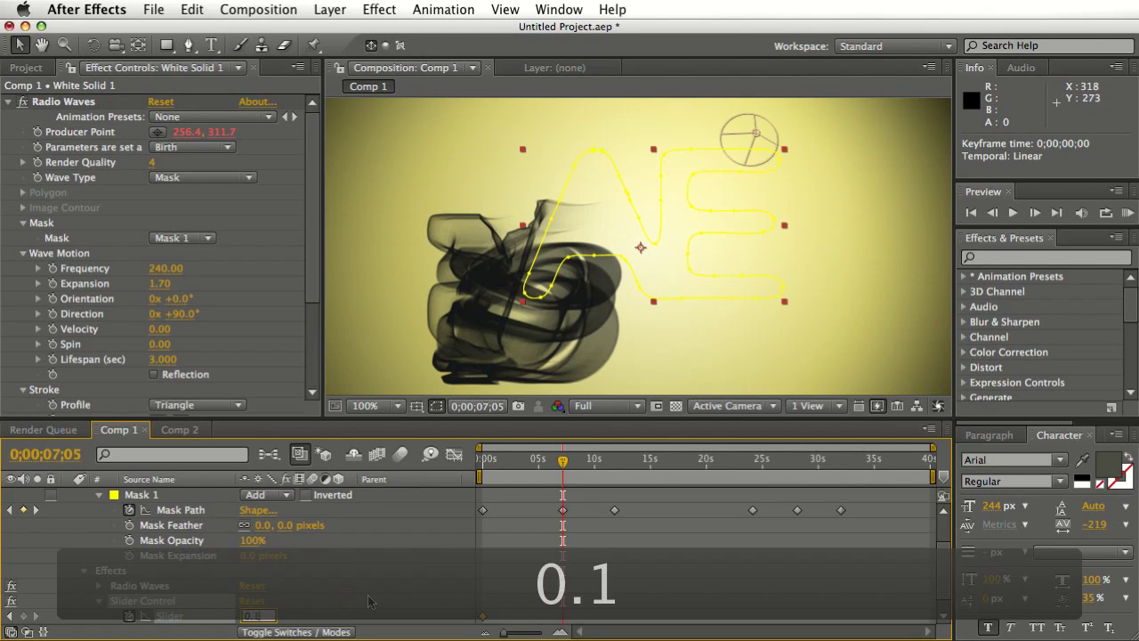
key(Return)
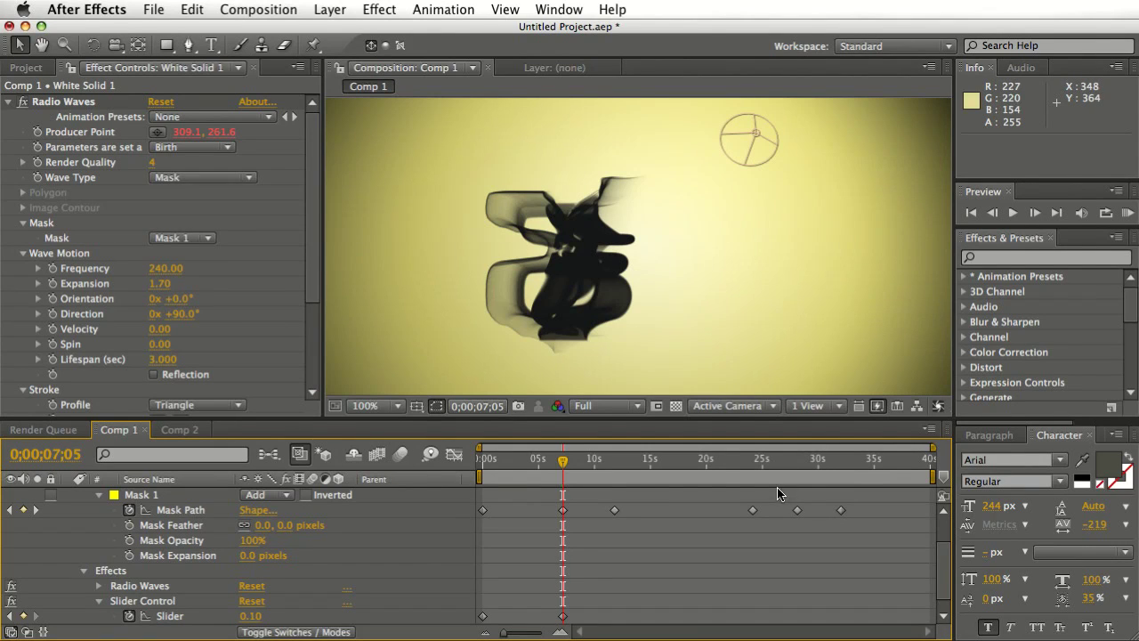
scroll(946, 573, up, 3)
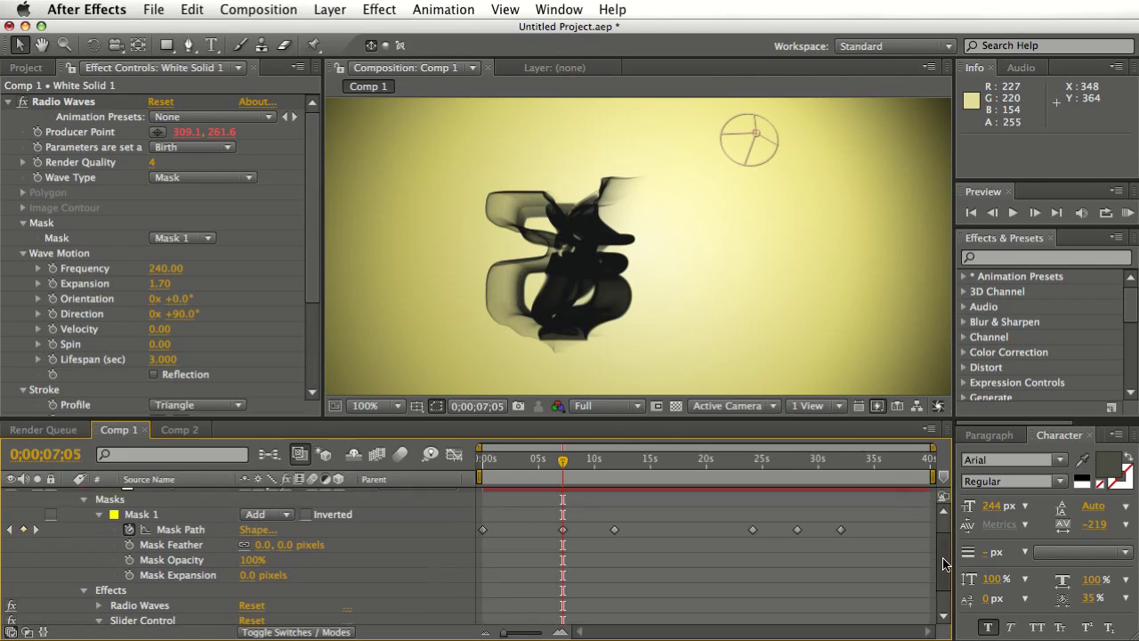
click(583, 461)
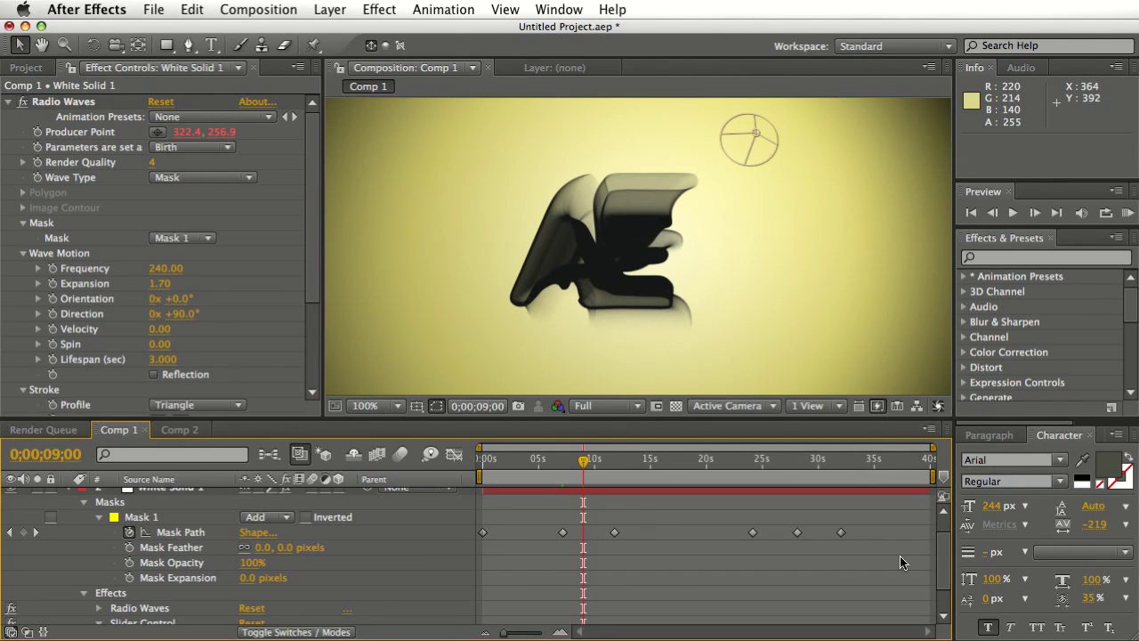
- Start keyframing the Radio Waves Frequency under Wave Motion and move its keyframe to 0;00;00;02
scroll(938, 560, down, 2)
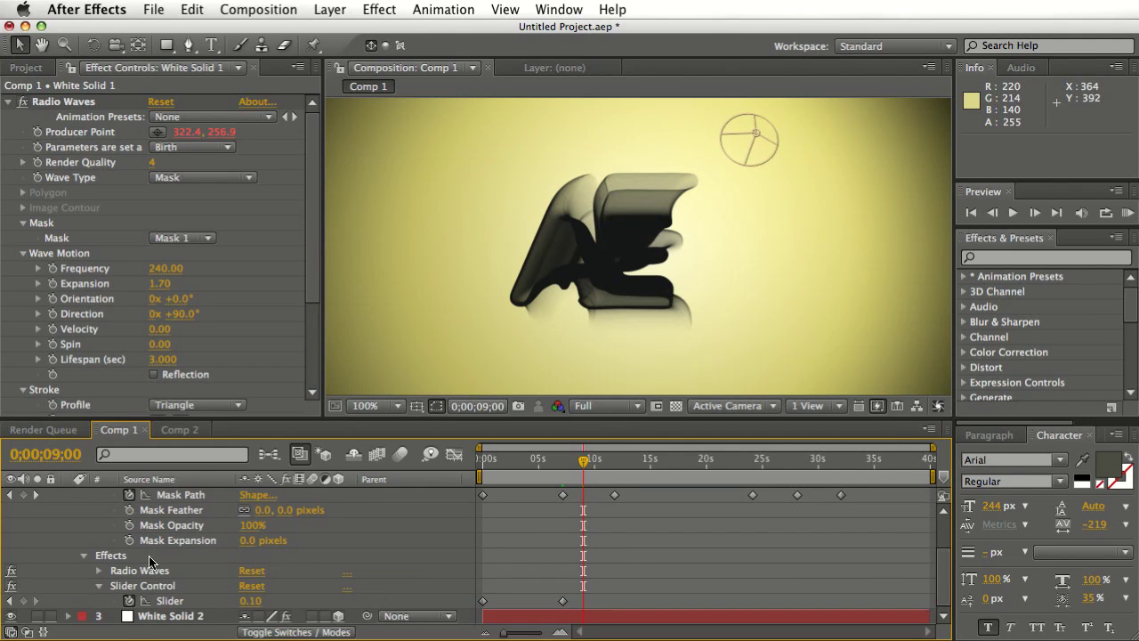
click(99, 571)
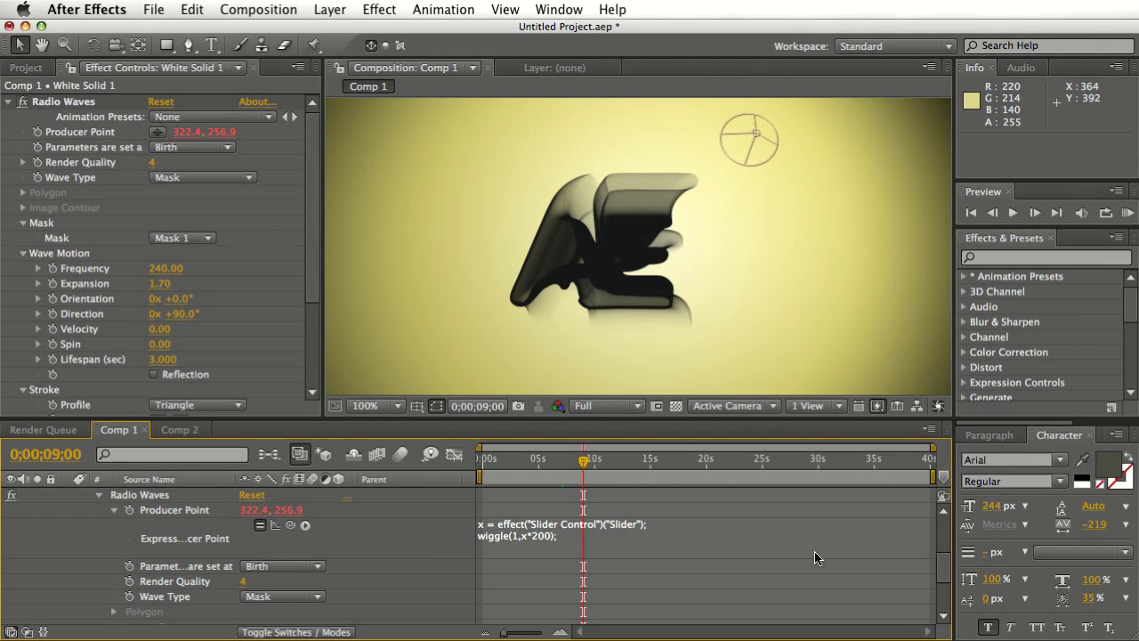
scroll(941, 563, down, 5)
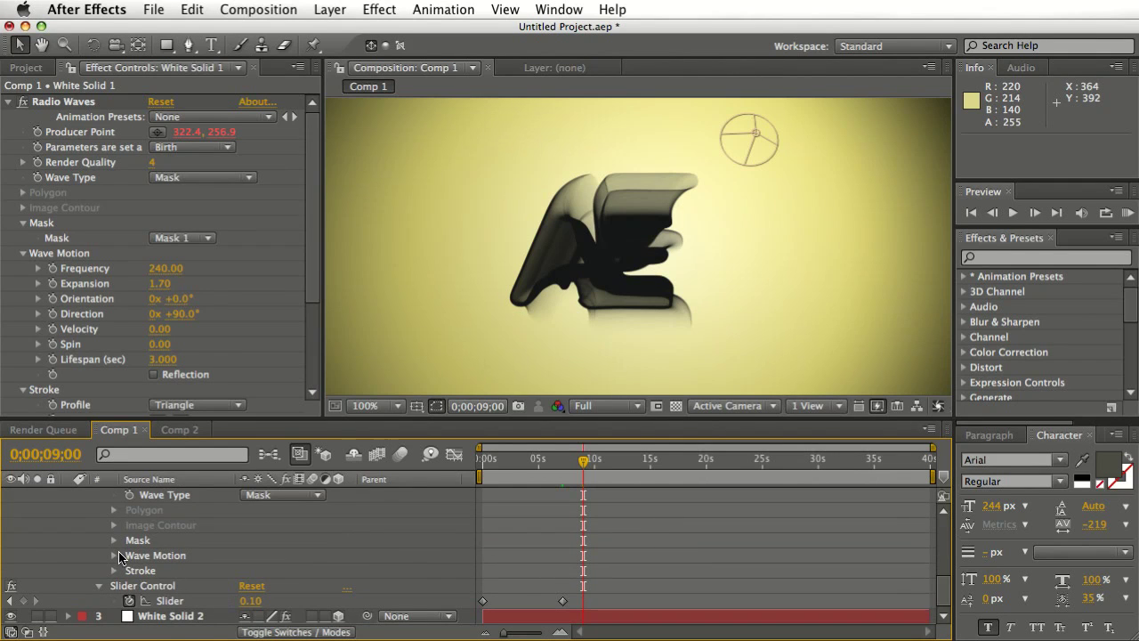
click(114, 555)
click(145, 510)
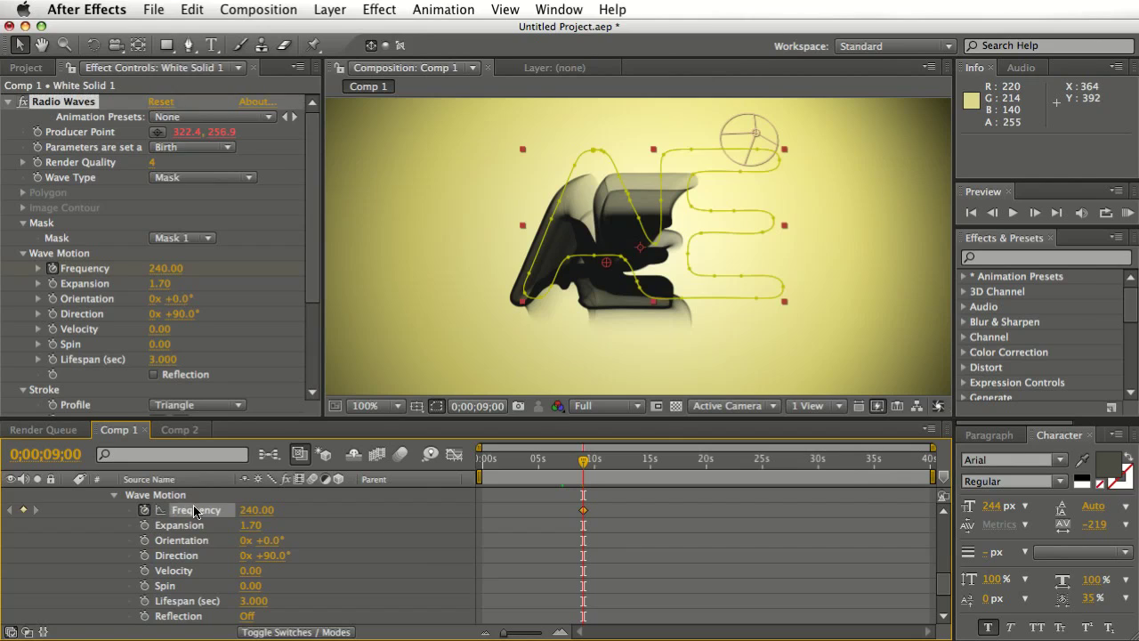
drag(583, 510, 480, 513)
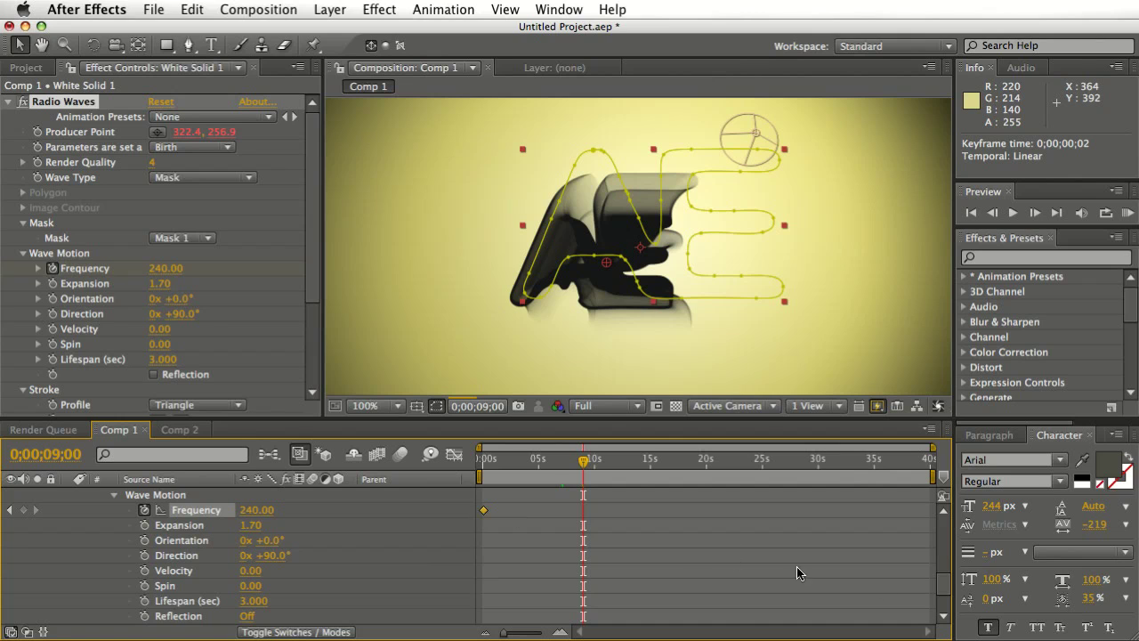
- Return to the Mask Path keyframe at 0;00;07;05 and keyframe the Radio Waves Frequency at 120 there
scroll(934, 545, up, 10)
scroll(934, 545, up, 3)
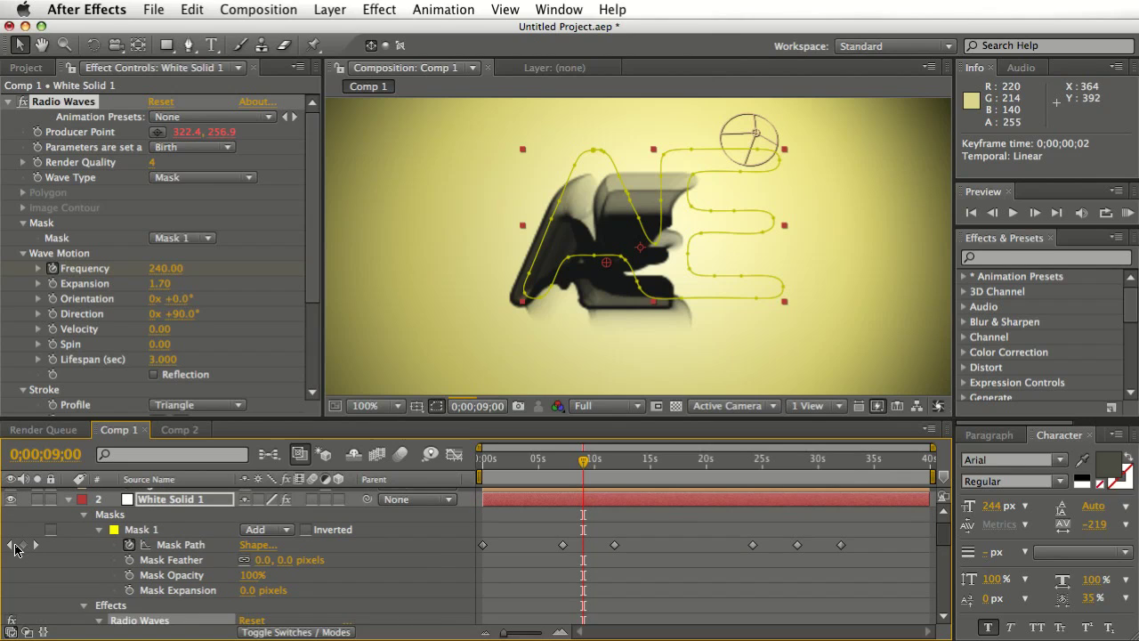
click(13, 547)
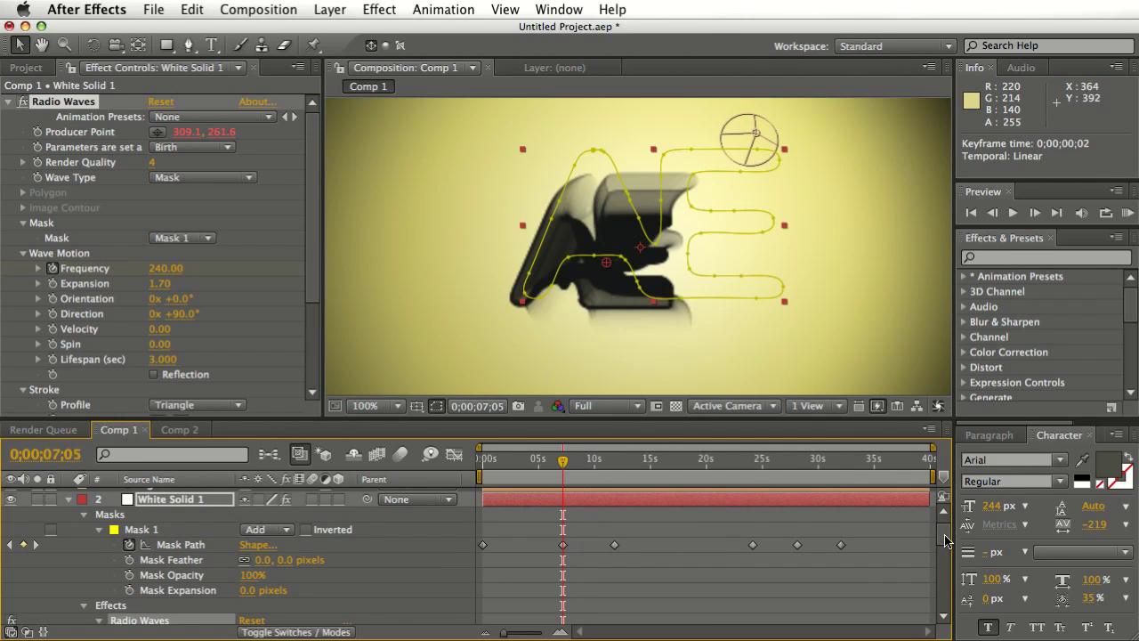
scroll(943, 571, down, 5)
scroll(943, 571, down, 3)
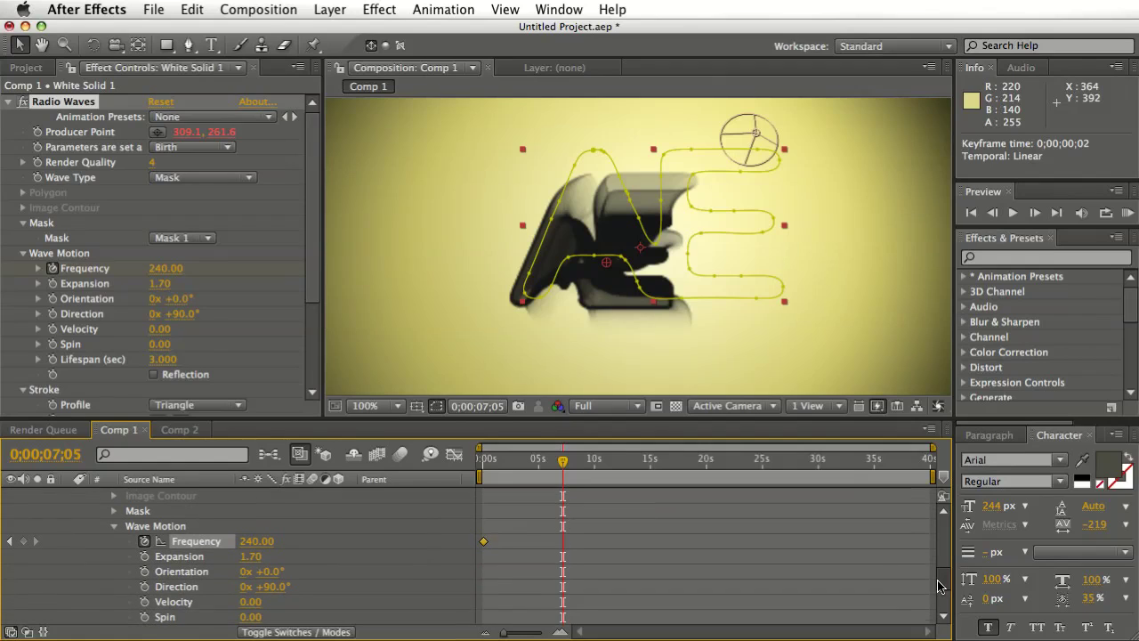
click(258, 541)
text(120)
key(Return)
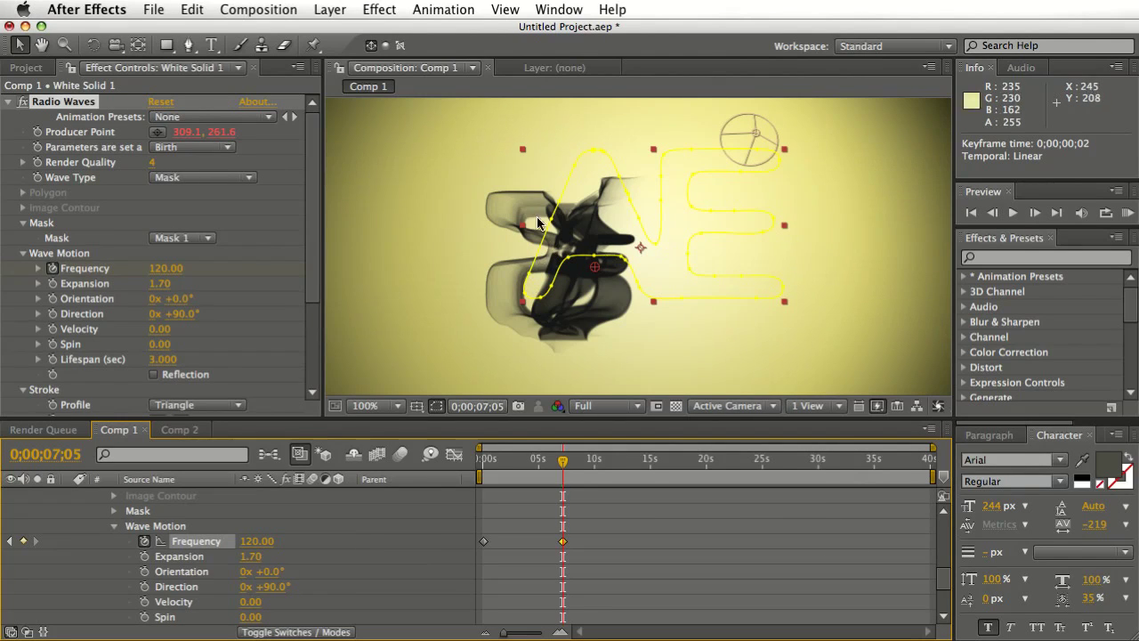
- Preview the smoke at 0;00;08;28 and review White Solid 1's Mask Path keyframes in the timeline
scroll(941, 583, up, 8)
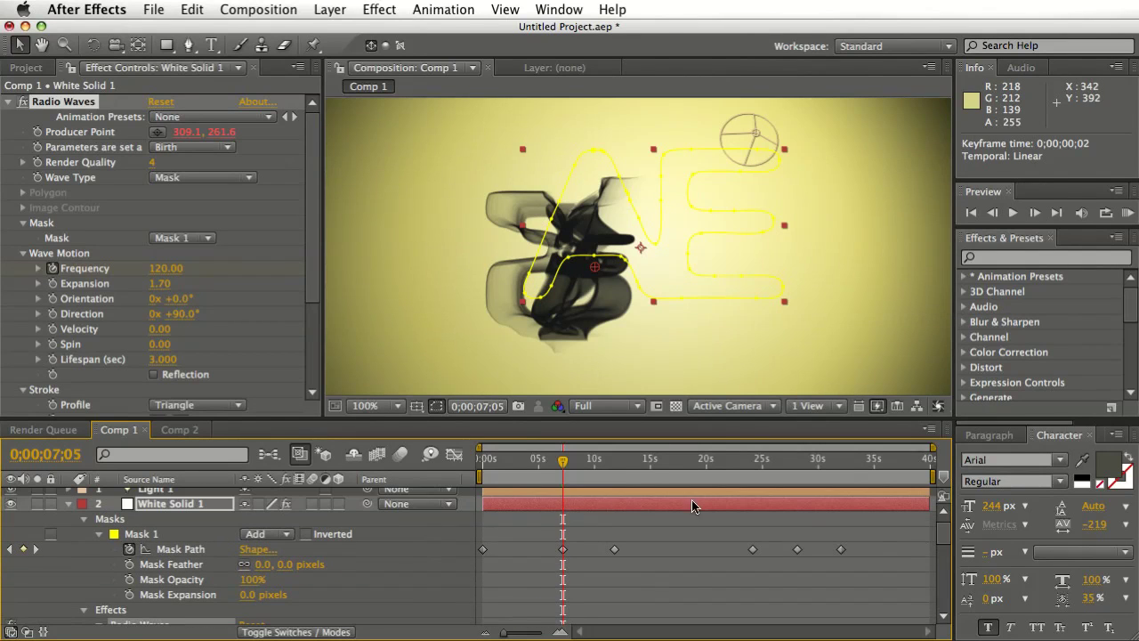
click(581, 462)
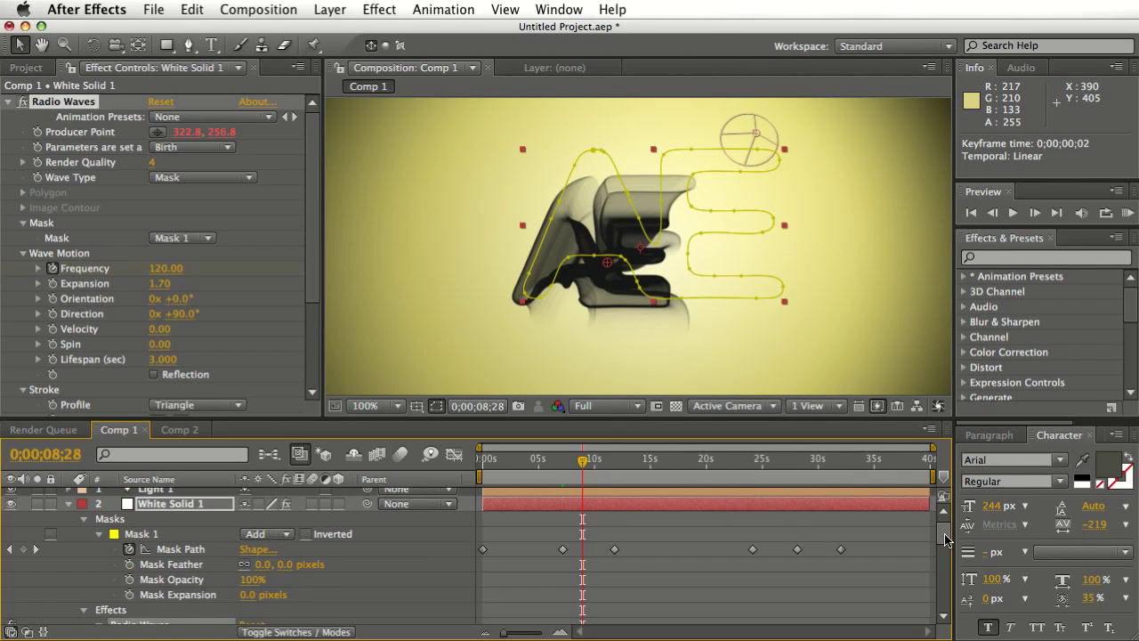
scroll(931, 543, down, 8)
scroll(933, 539, up, 8)
scroll(932, 539, up, 1)
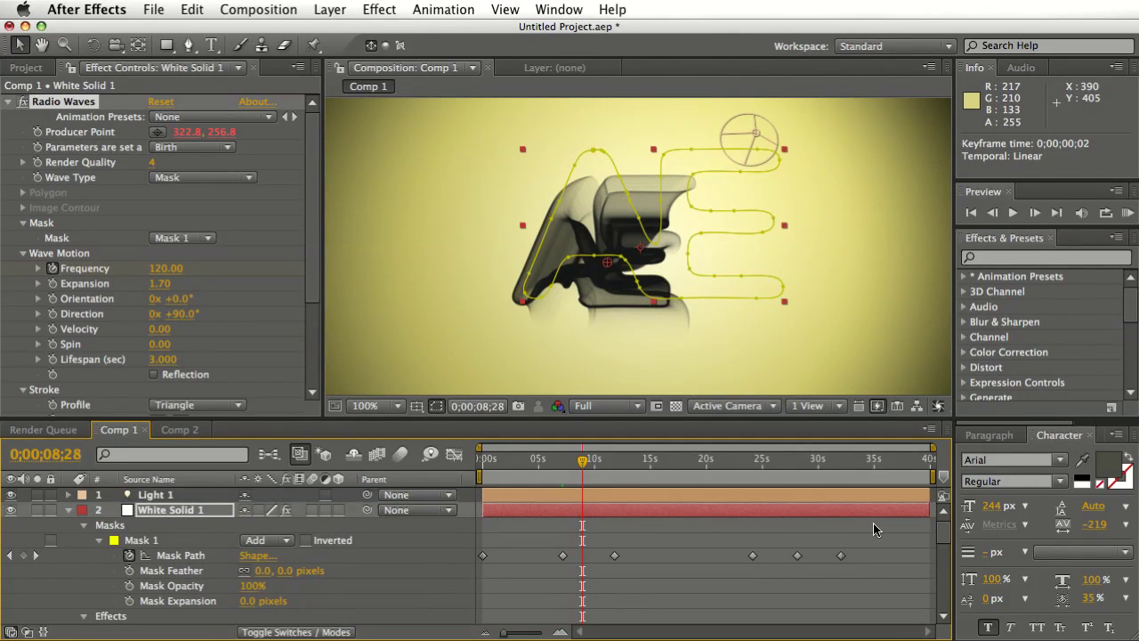
- Go to the Mask Path keyframe at 0;00;11;24 and add a Slider keyframe at 0.10 there
drag(585, 461, 621, 481)
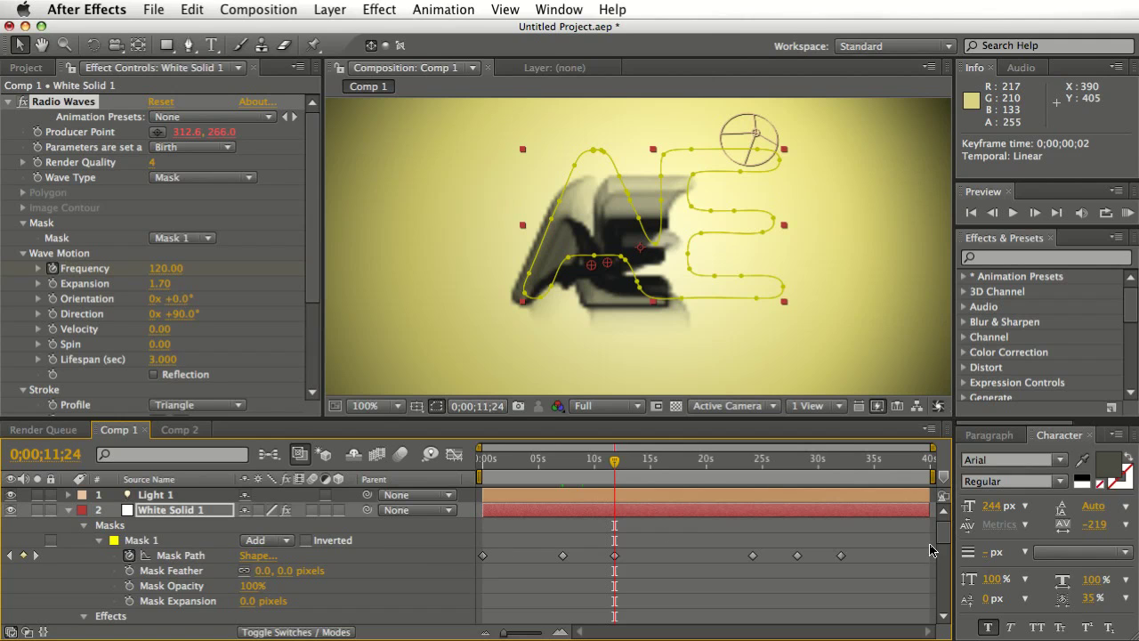
scroll(944, 544, down, 5)
scroll(941, 552, down, 10)
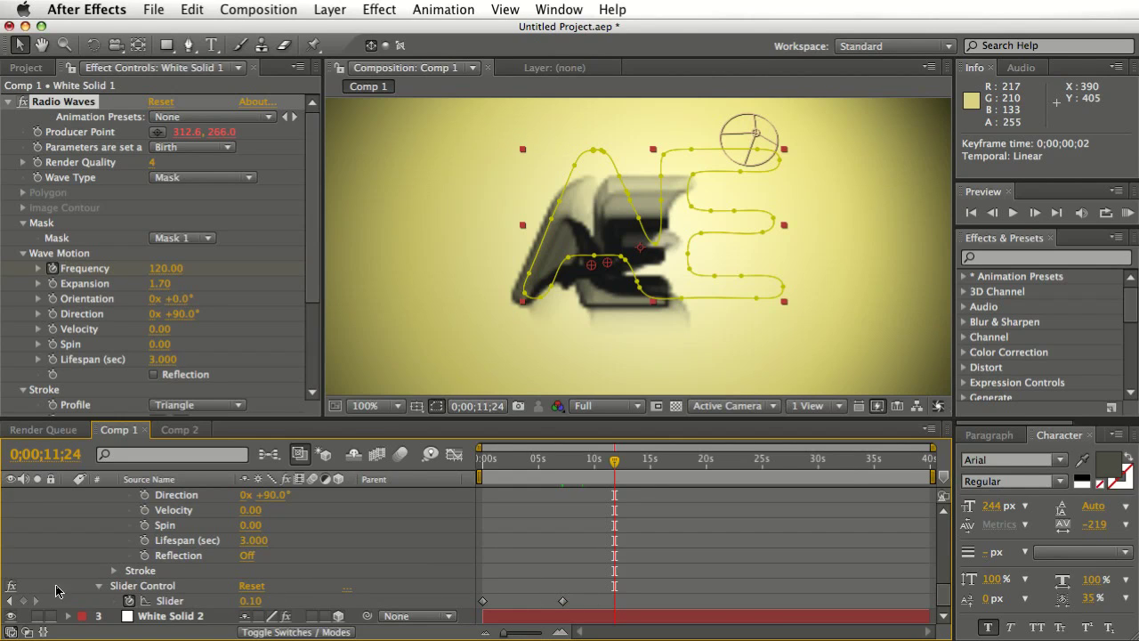
click(24, 602)
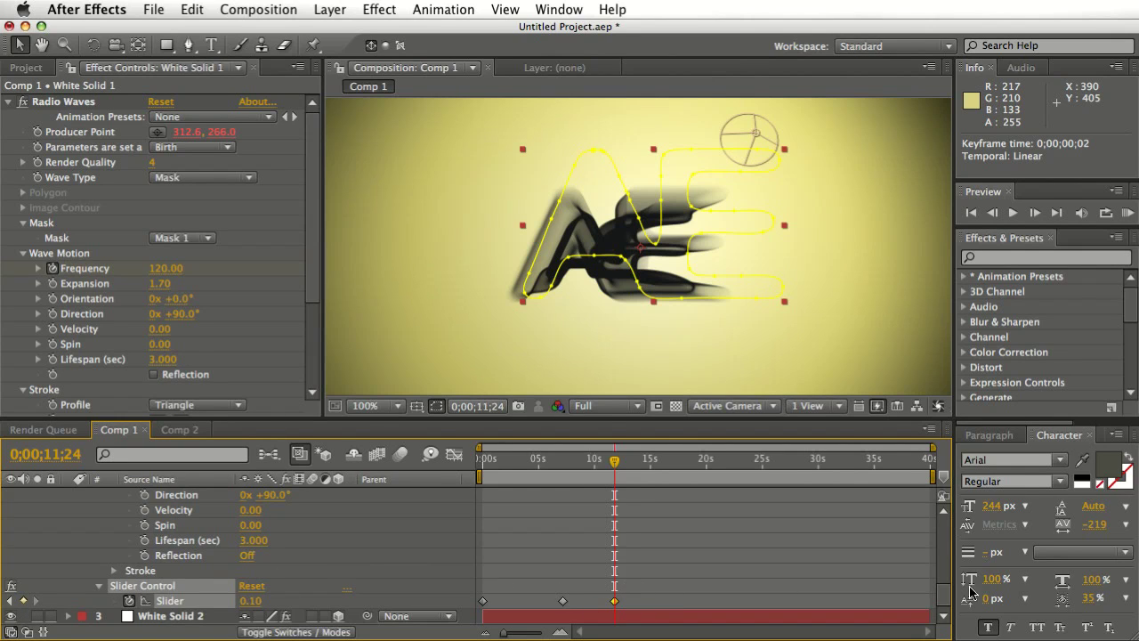
- Examine the morph just after 0;00;11;24 and compare the Mask Path keyframes at 0;00;11;24 and 0;00;24;04
drag(944, 595, 955, 497)
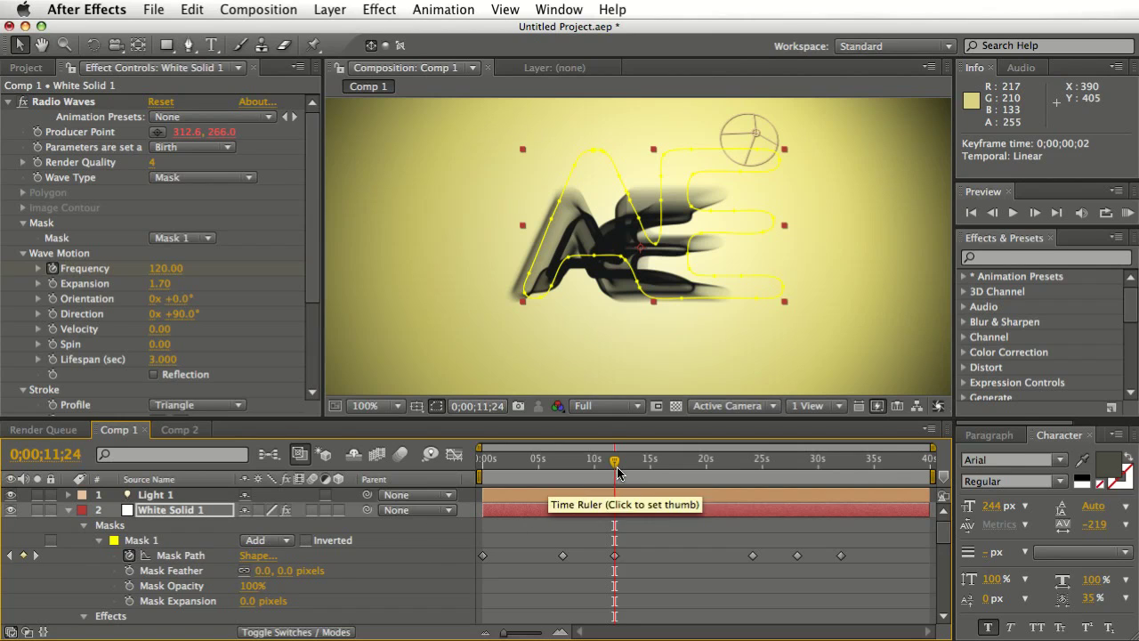
drag(617, 470, 638, 470)
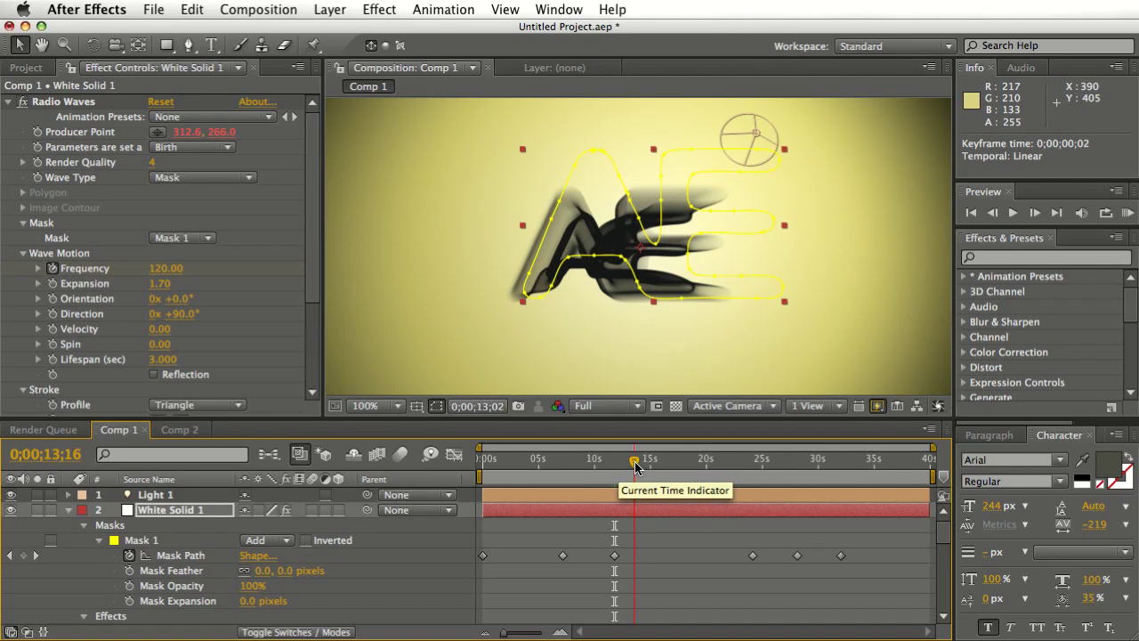
drag(636, 467, 619, 483)
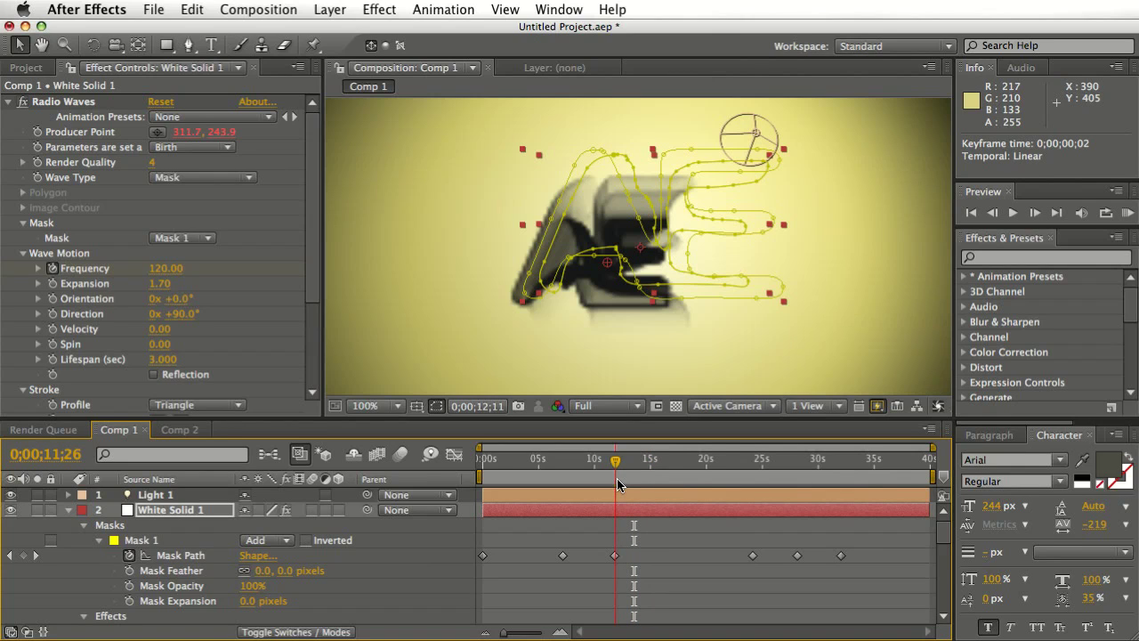
drag(616, 478, 620, 514)
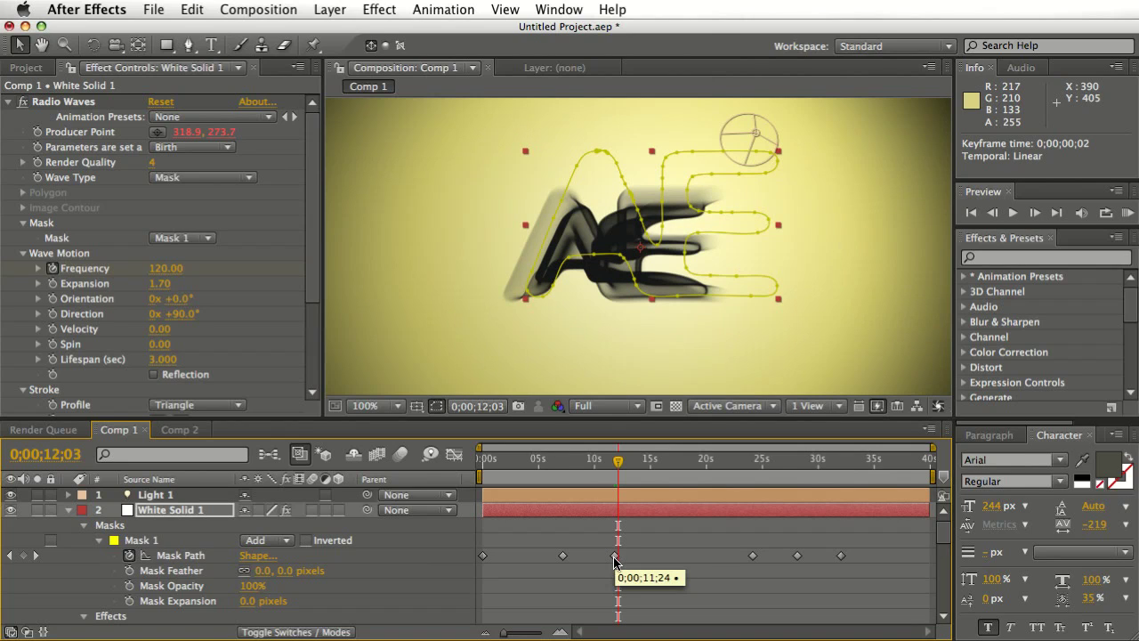
click(614, 557)
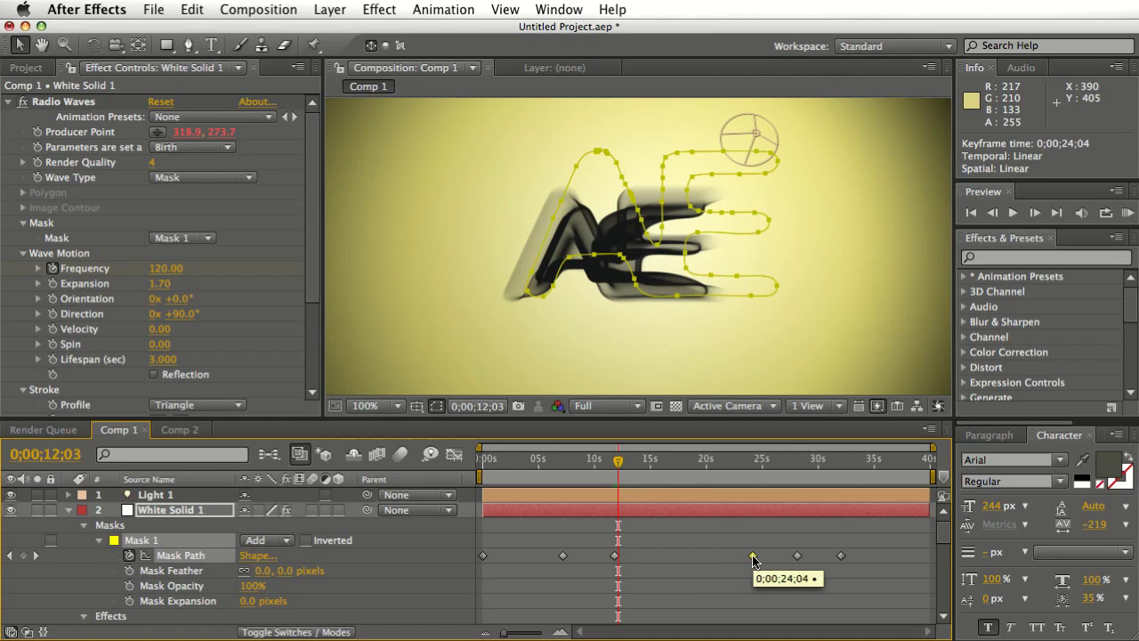
click(753, 557)
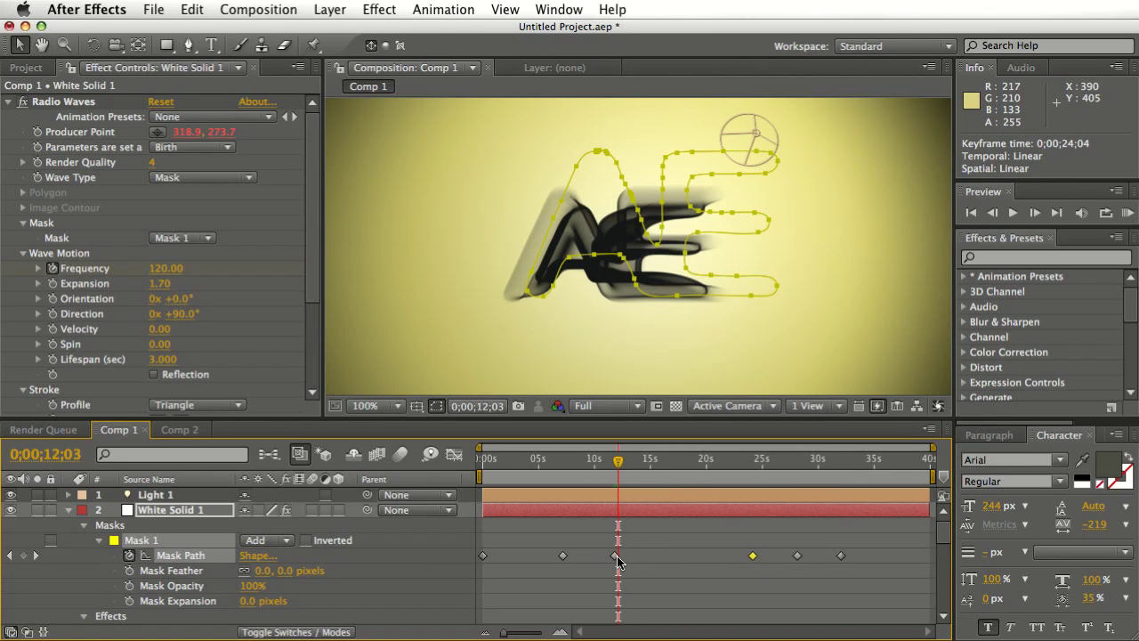
click(614, 557)
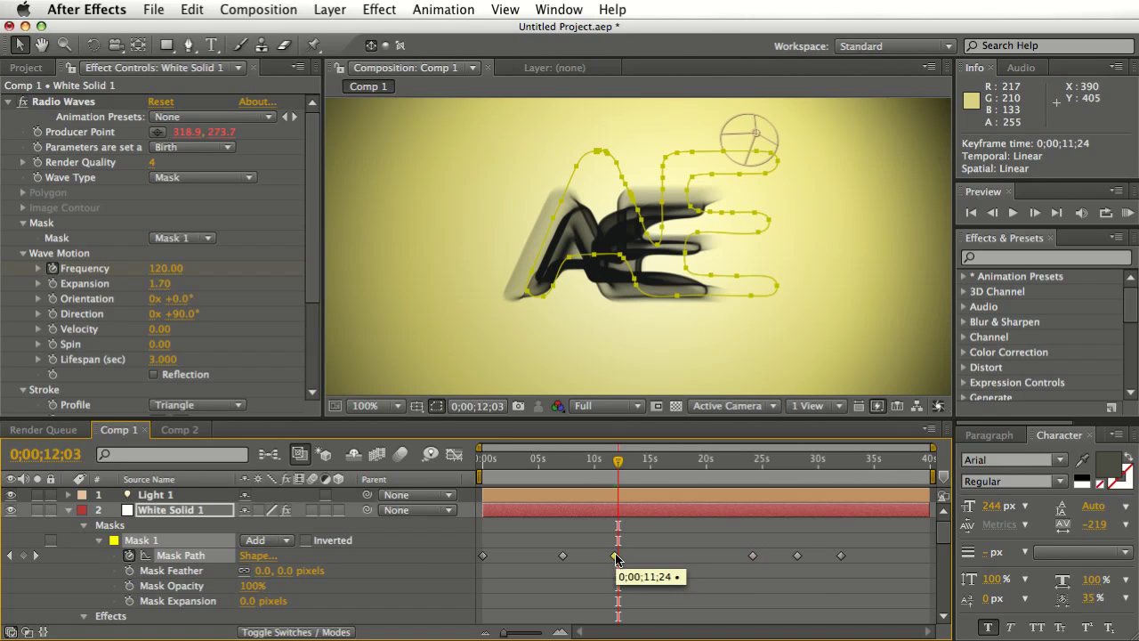
click(753, 556)
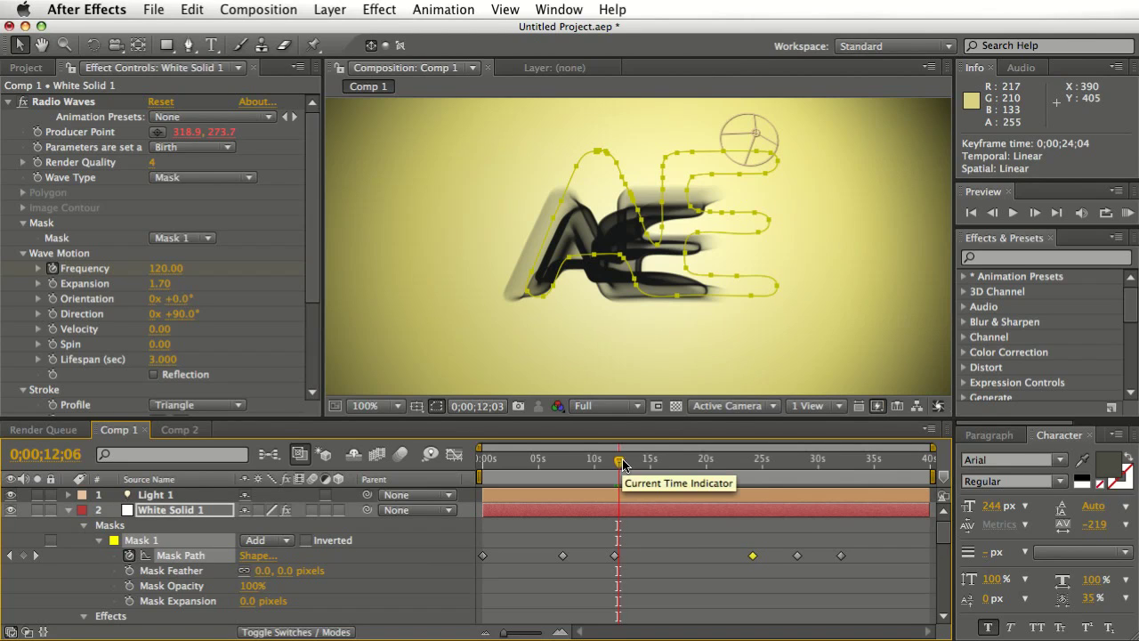
- Keyframe White Solid 1's Slider at 1 at 0;00;18;00, between the AE and TUTS mask shapes
drag(622, 463, 688, 467)
drag(943, 532, 948, 611)
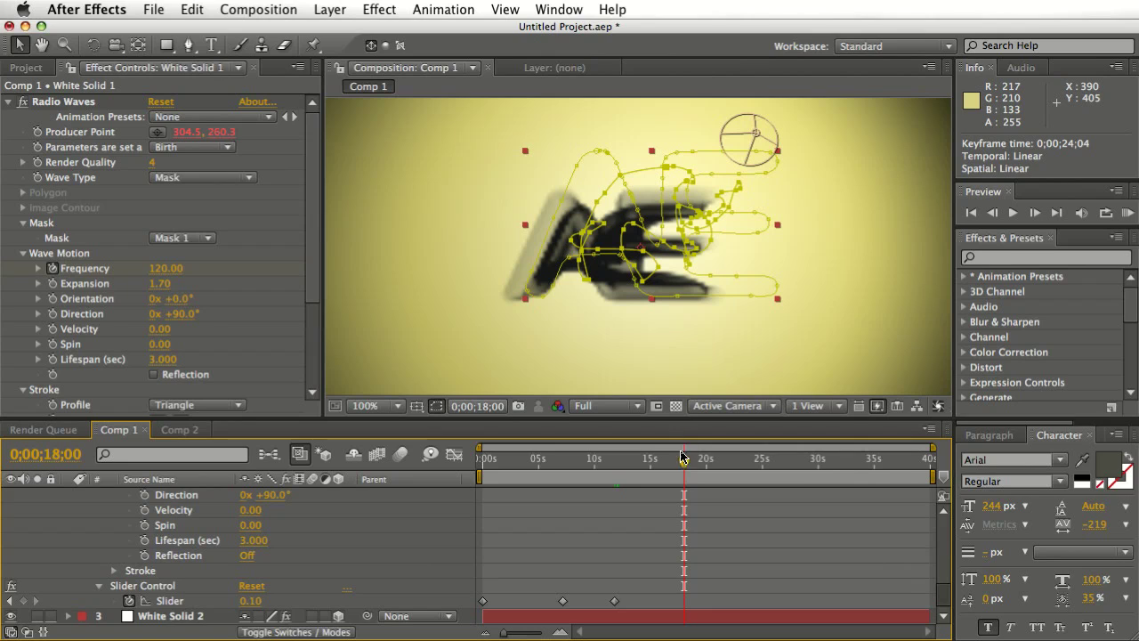
click(249, 601)
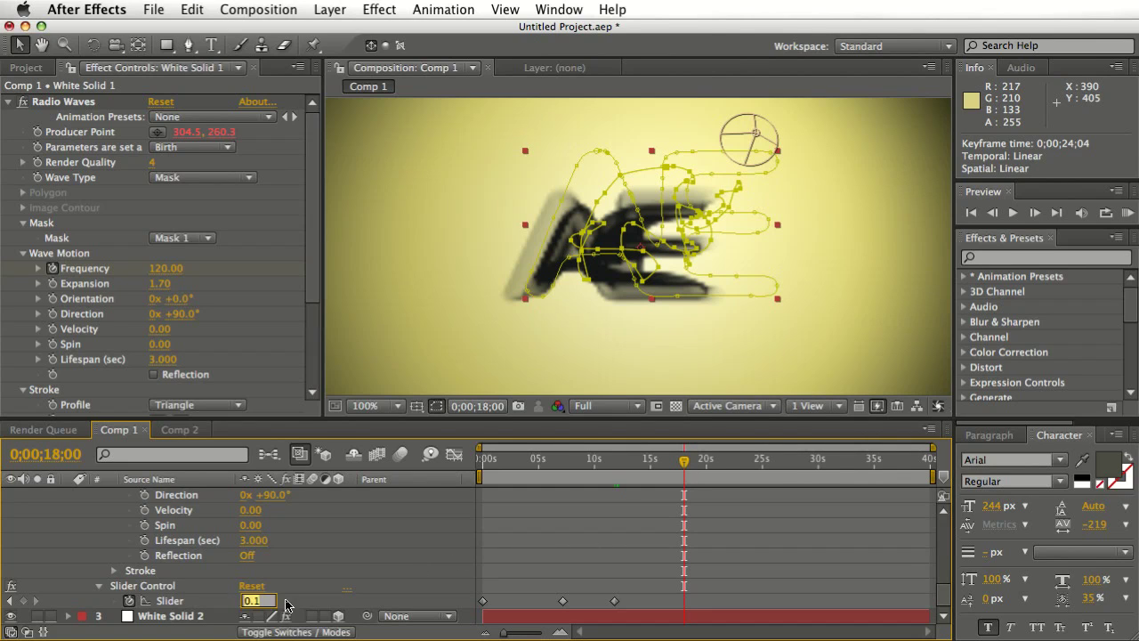
text(1)
key(Return)
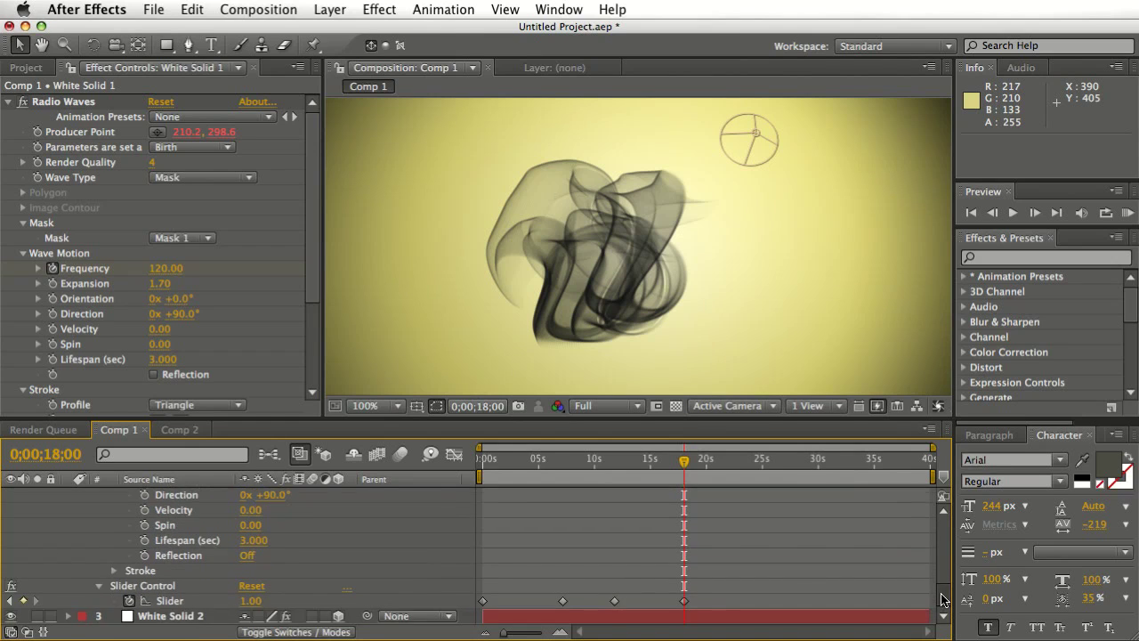
- Keyframe the Radio Waves Frequency under Wave Motion at 240 at 0;00;18;00
scroll(944, 600, up, 15)
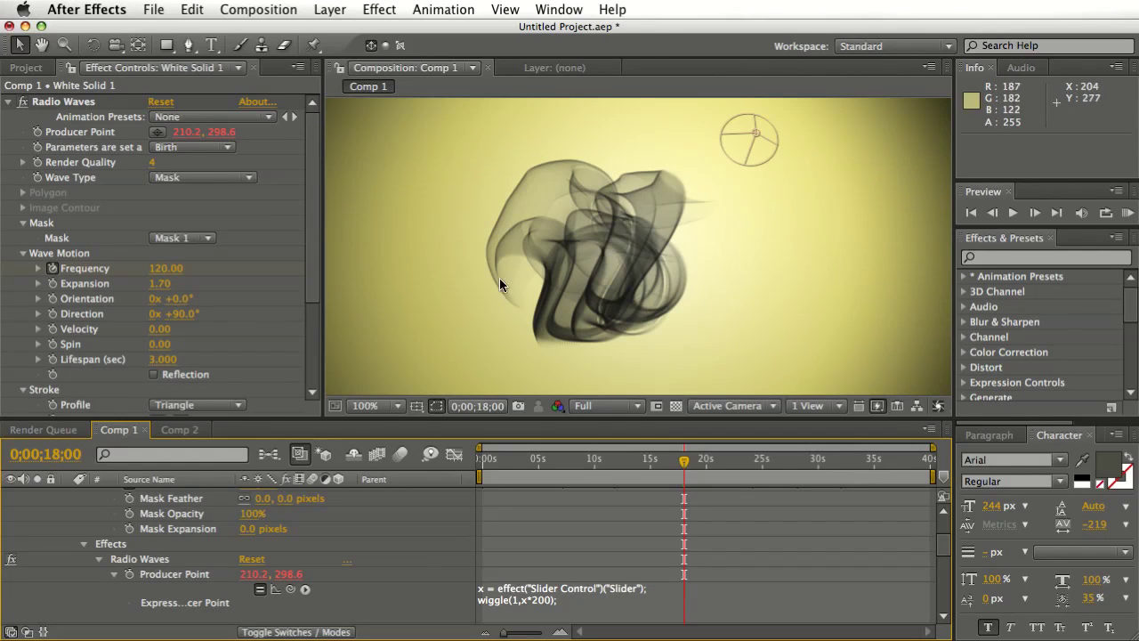
scroll(942, 570, down, 5)
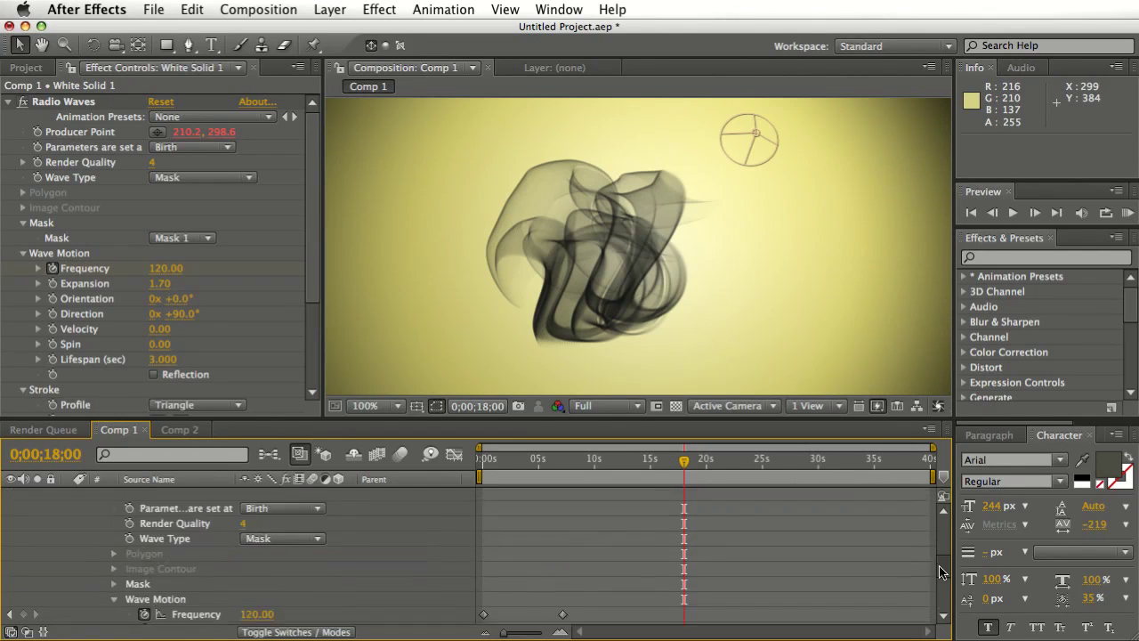
scroll(942, 571, down, 6)
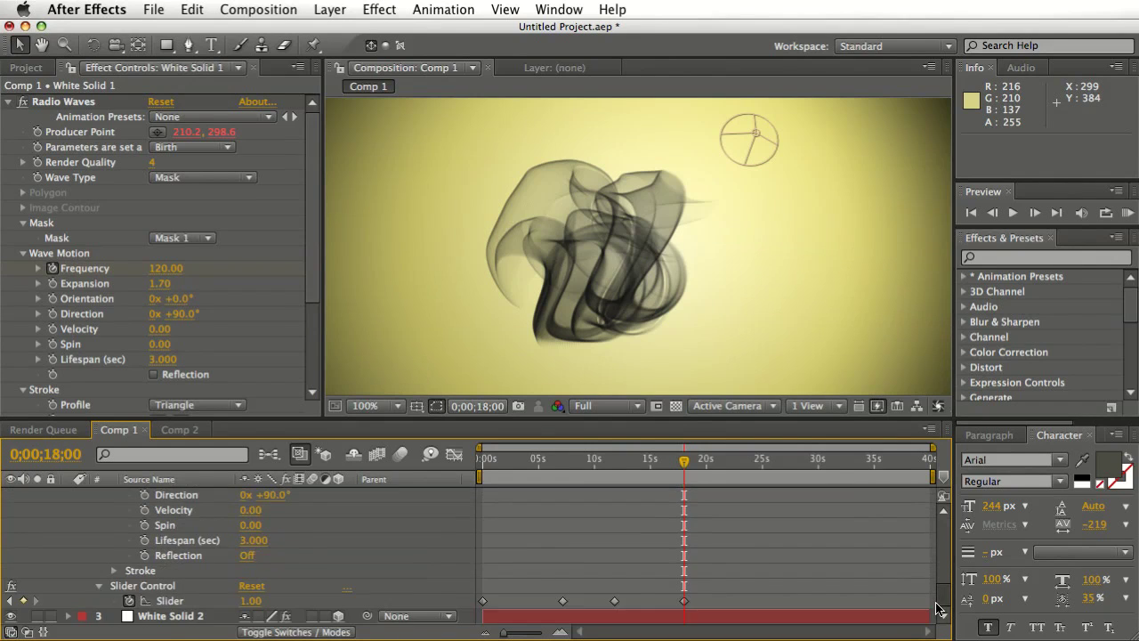
scroll(937, 609, up, 3)
scroll(939, 614, down, 3)
scroll(942, 592, up, 1)
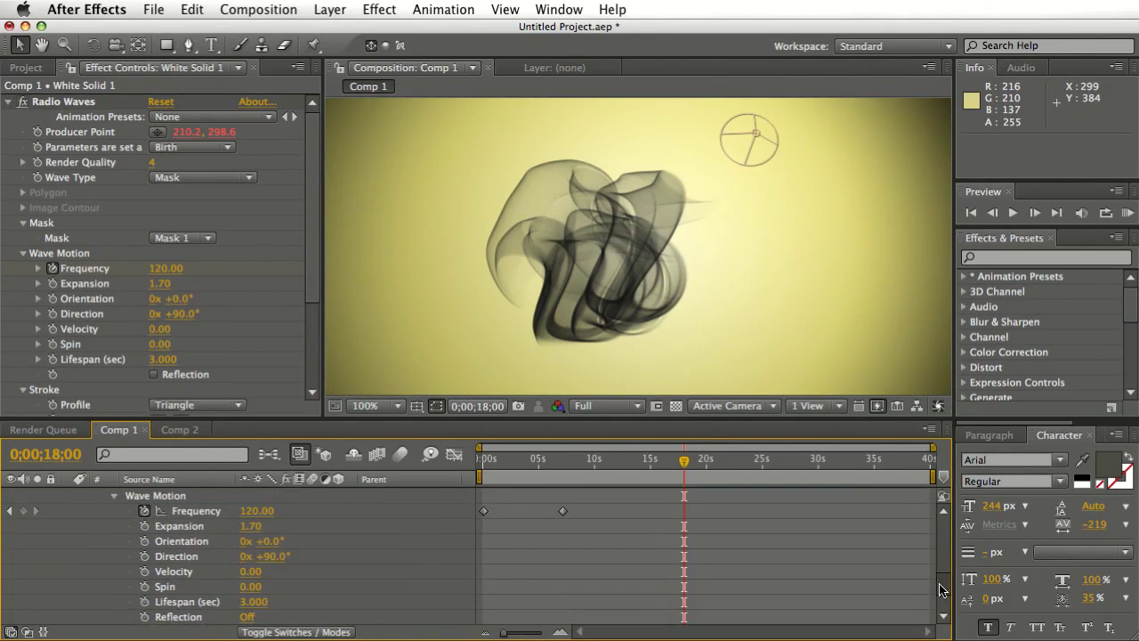
scroll(941, 591, down, 5)
scroll(943, 585, up, 7)
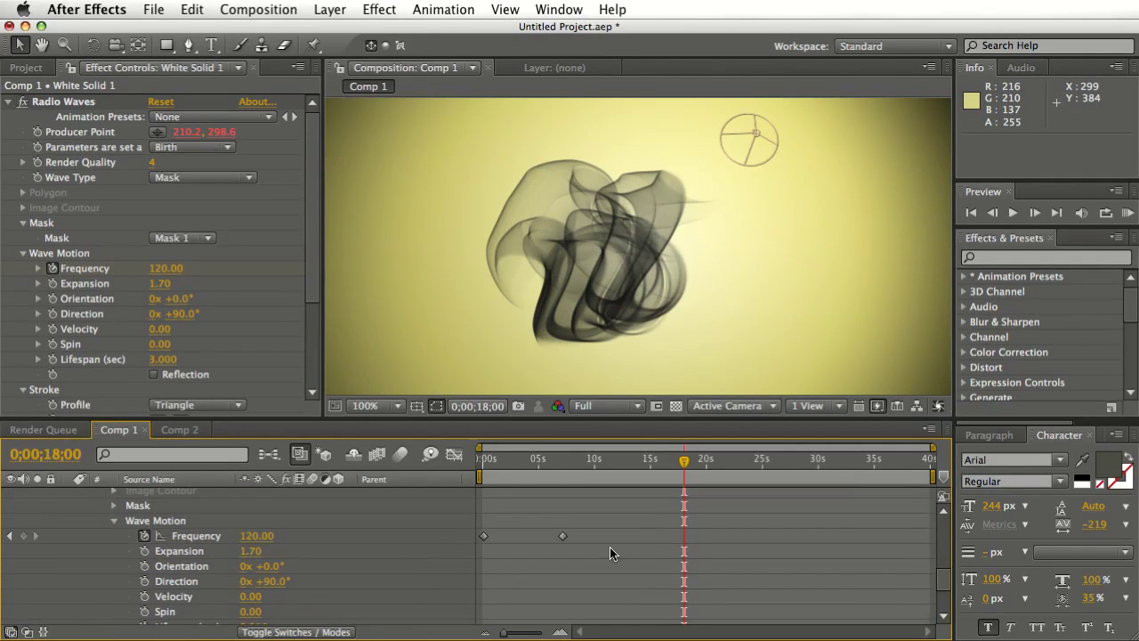
click(256, 536)
text(240)
key(Return)
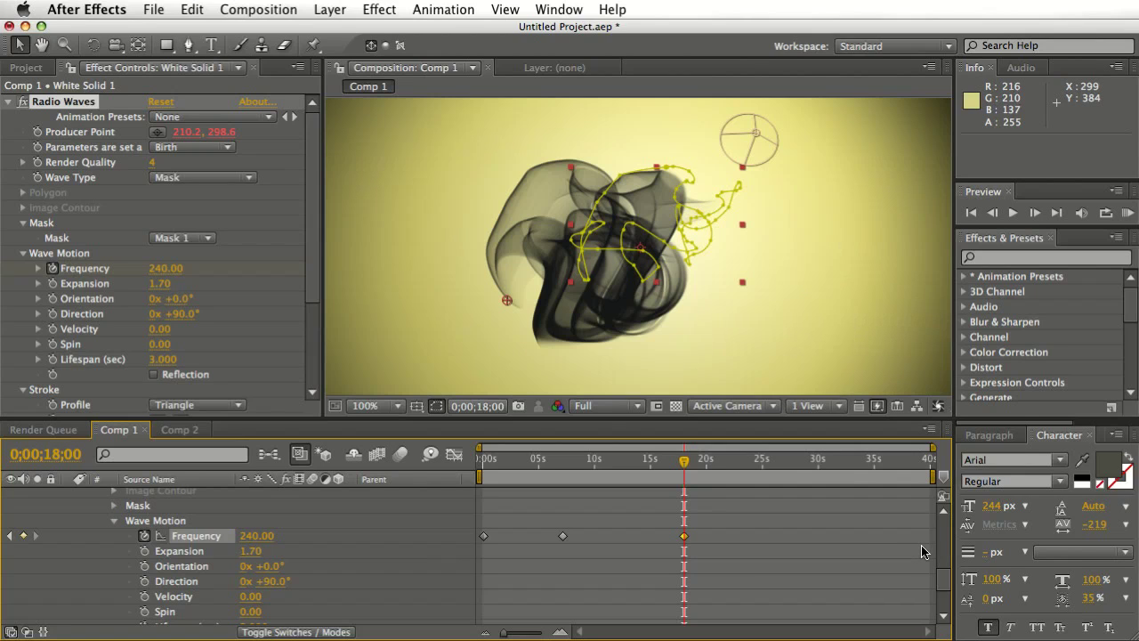
- Hide the mask outlines in the composition view and go to the Mask Path keyframe at 0;00;24;04
click(417, 408)
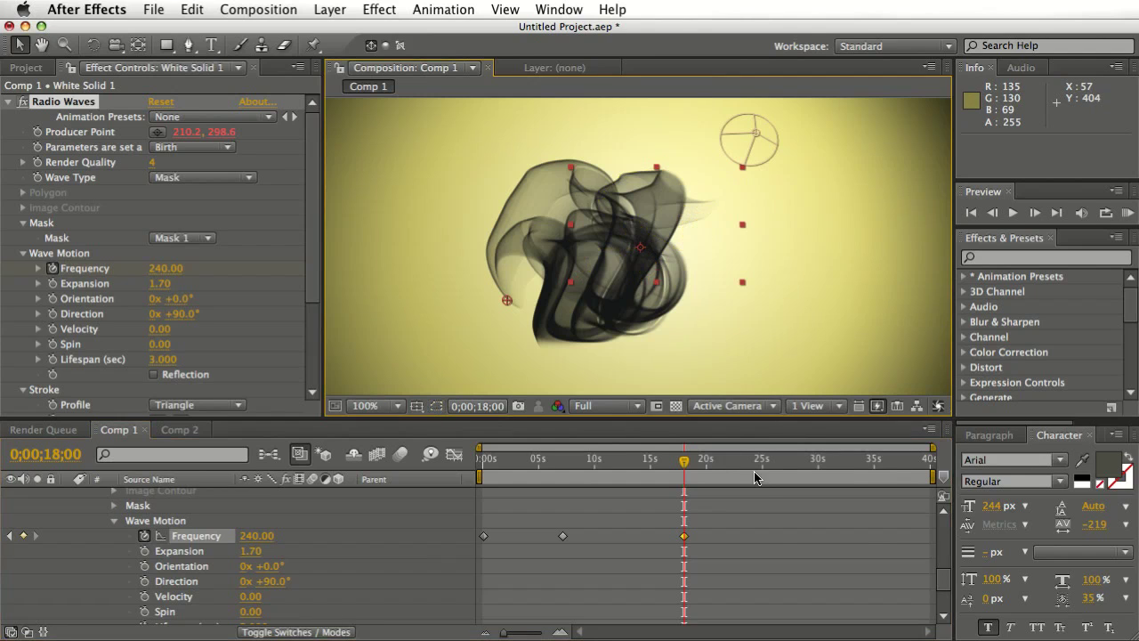
drag(943, 582, 945, 523)
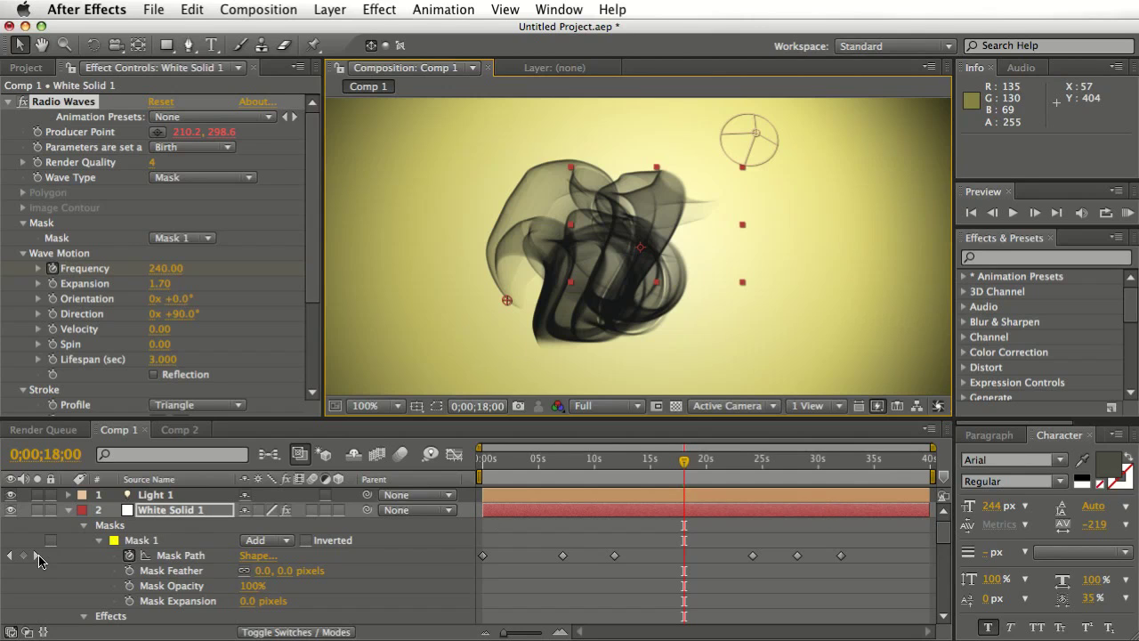
click(36, 558)
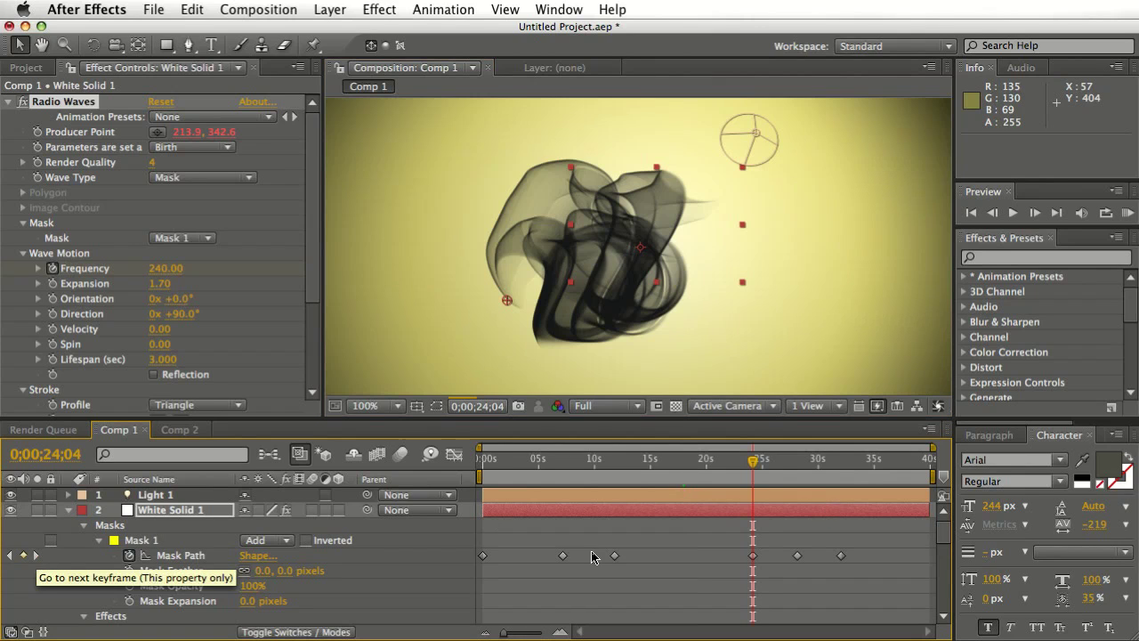
click(753, 558)
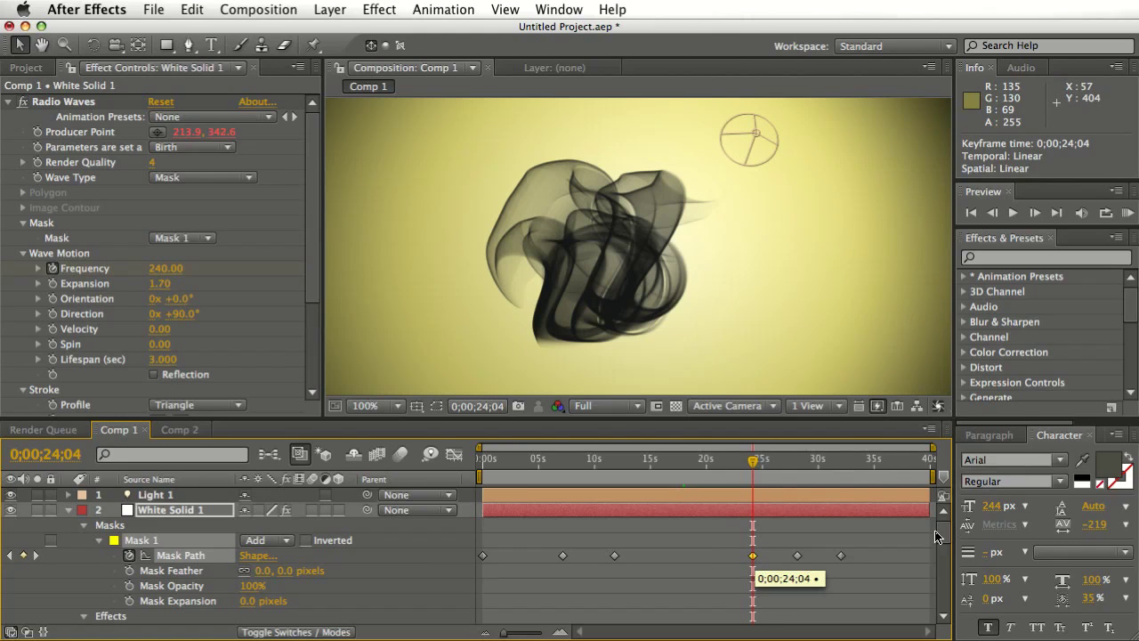
- Keyframe the Slider at 0.1 at 0;00;24;04
drag(942, 533, 936, 603)
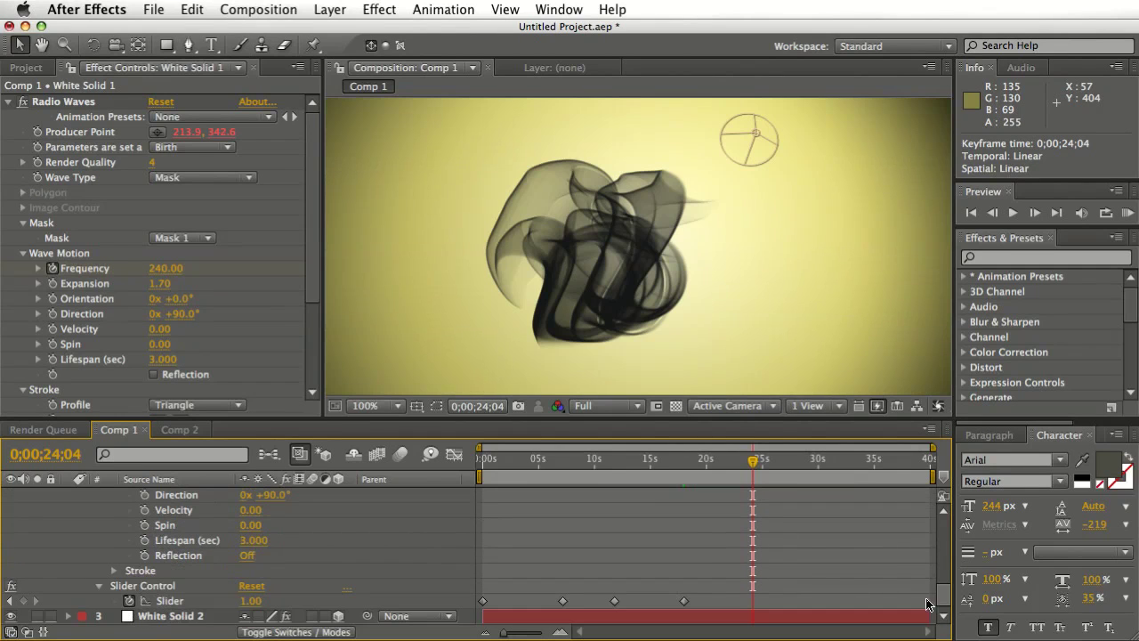
click(250, 600)
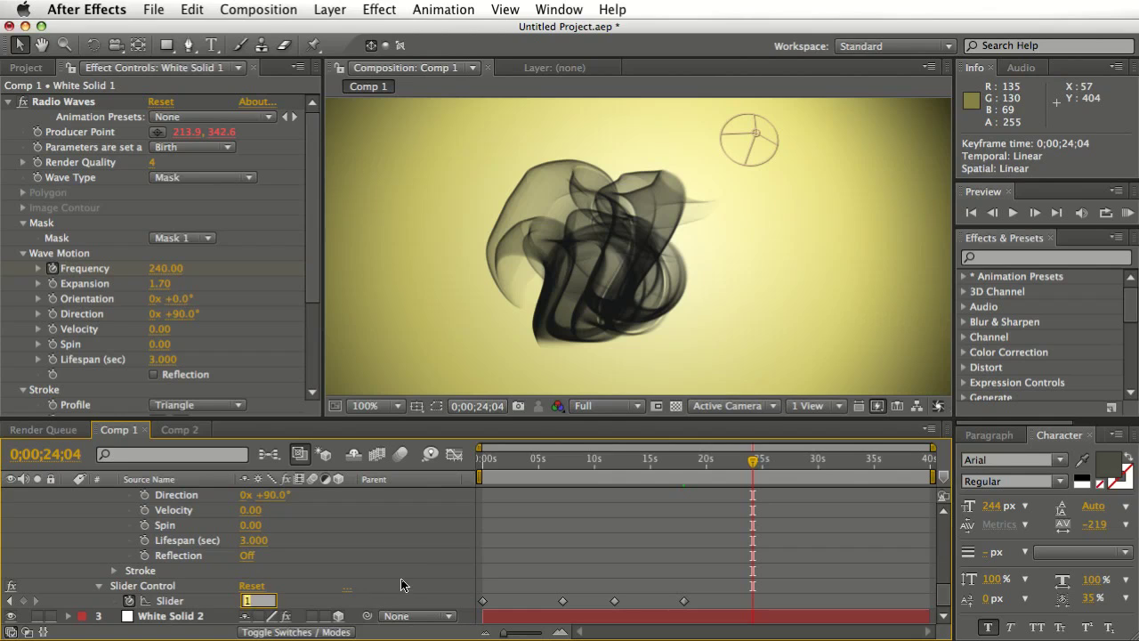
text(0.1)
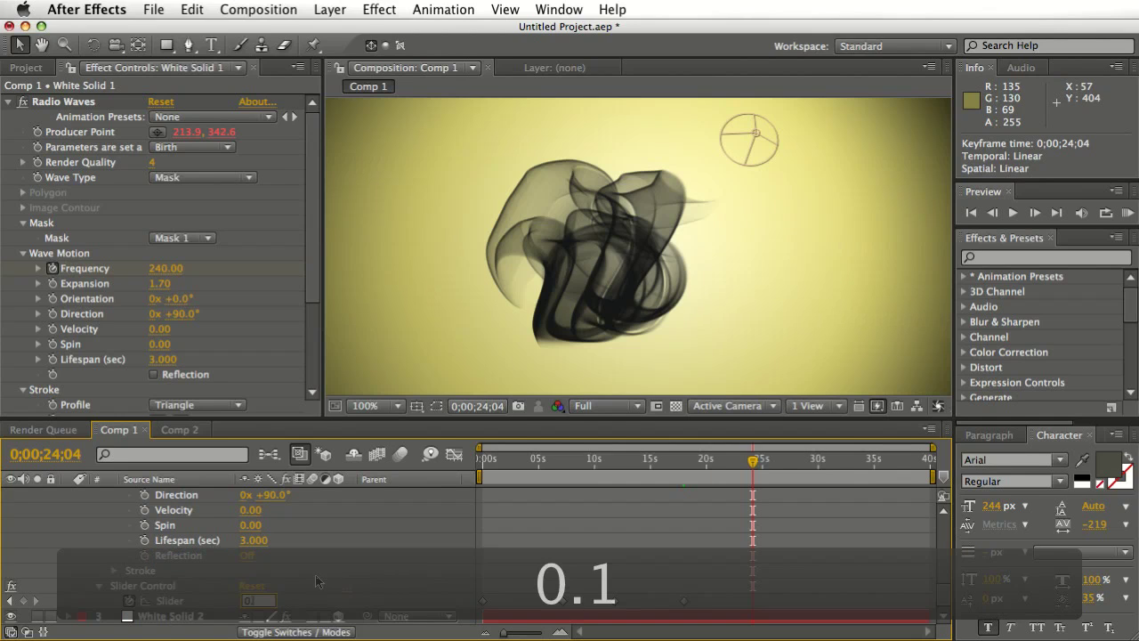
key(Return)
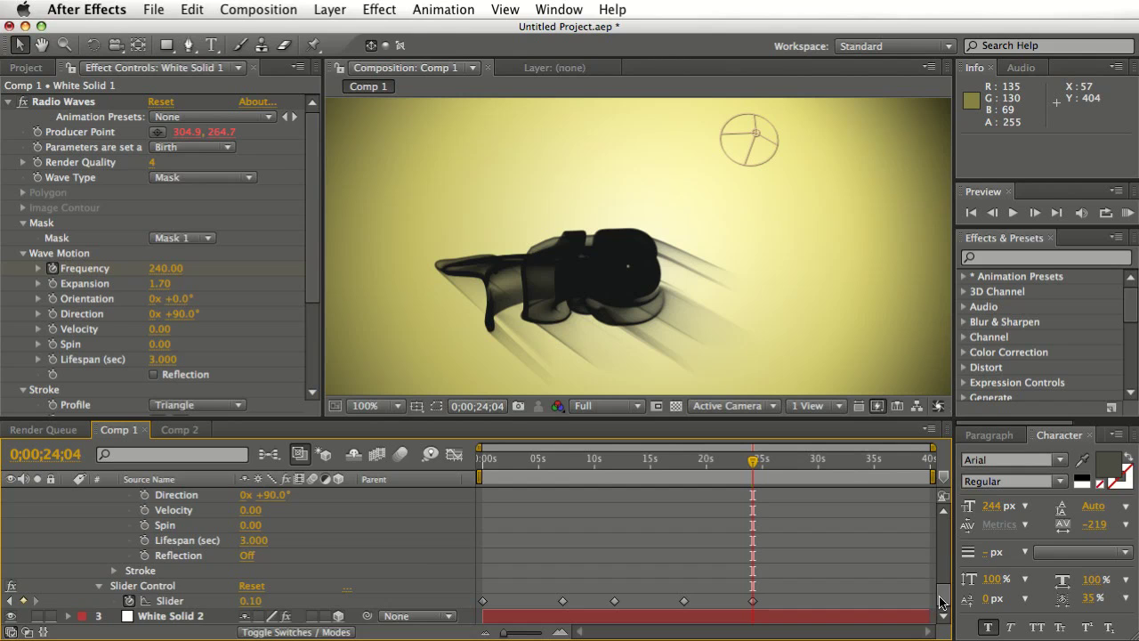
- Keyframe the Radio Waves Frequency at 120 at 0;00;24;04 and move that keyframe earlier to 0;00;21;18
mouse_move(944, 598)
mouse_down()
mouse_move(946, 570)
mouse_move(944, 598)
mouse_up()
mouse_move(944, 598)
mouse_down()
mouse_move(942, 554)
mouse_move(943, 578)
mouse_up()
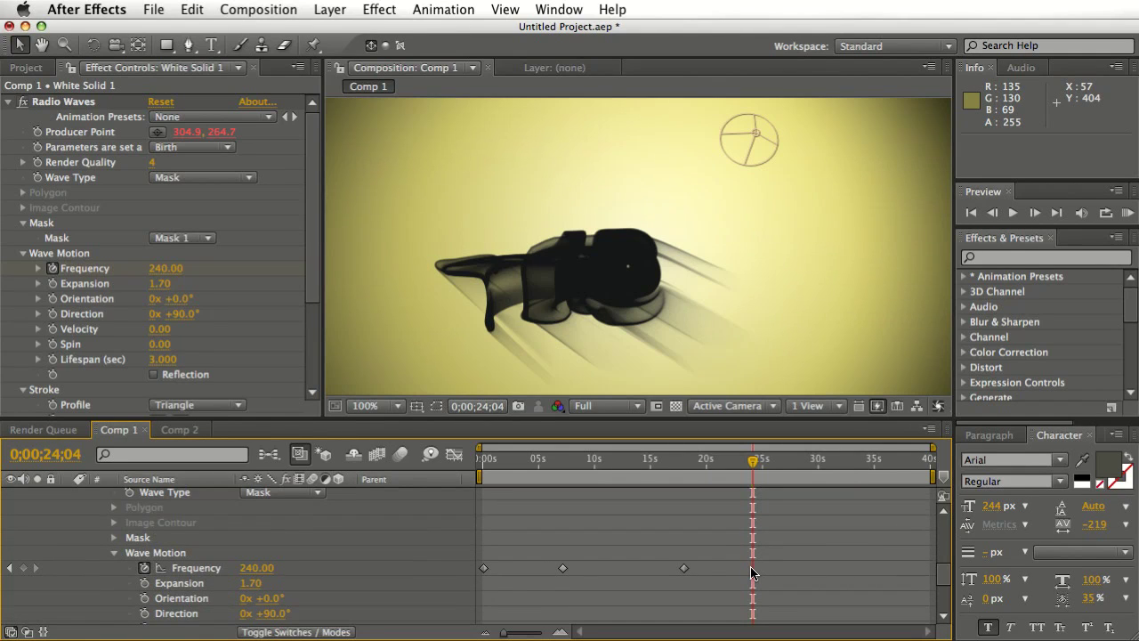
click(240, 571)
text(120)
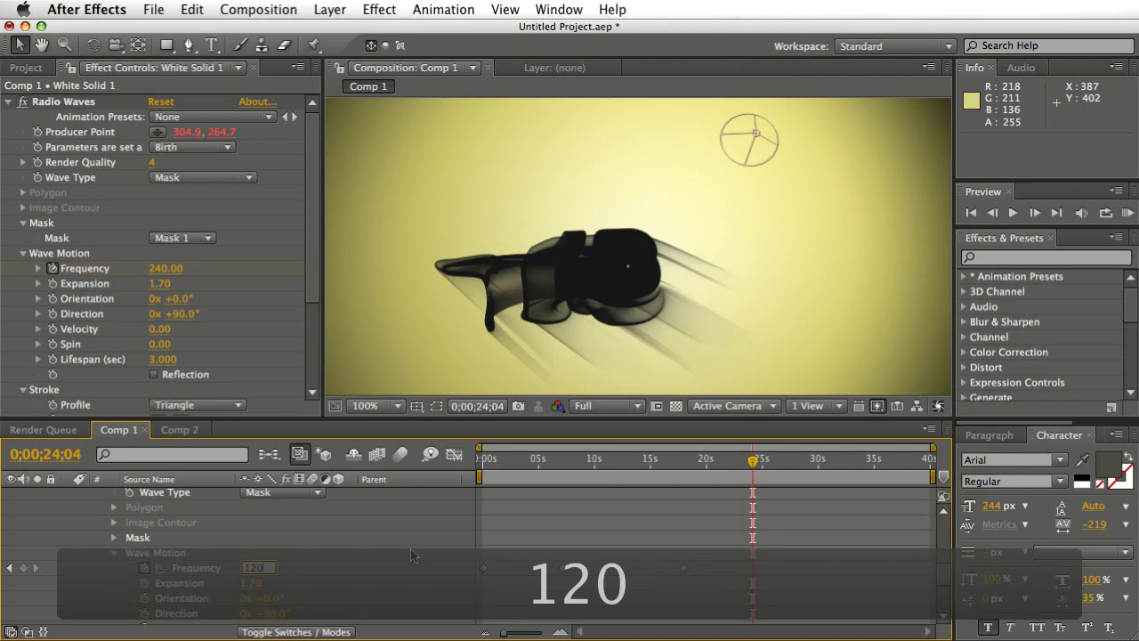
click(744, 567)
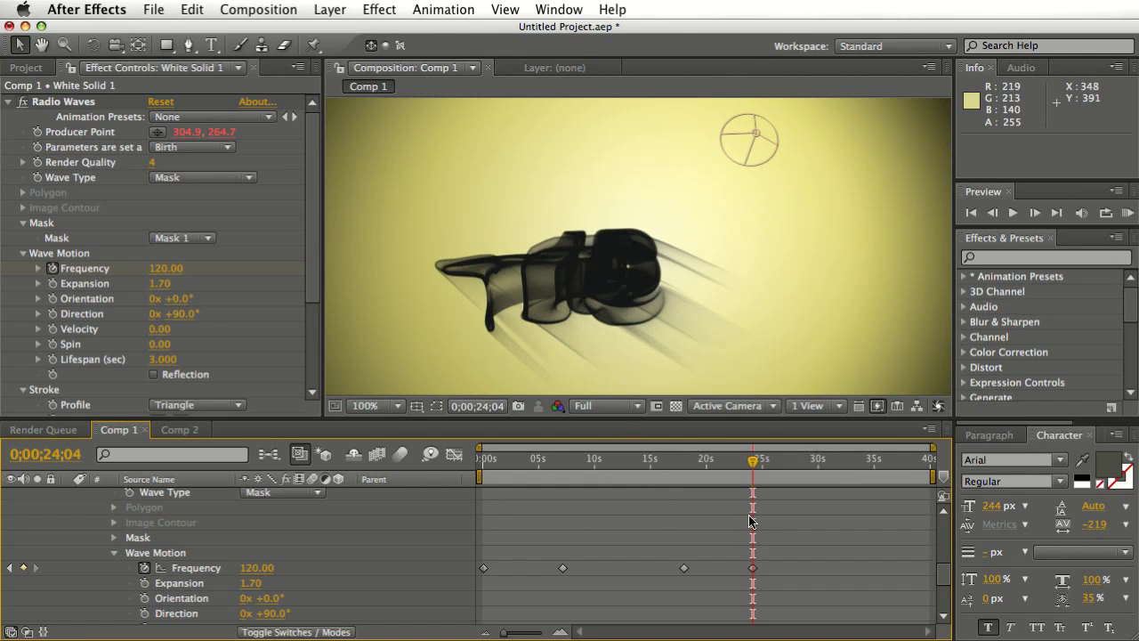
drag(747, 570, 722, 576)
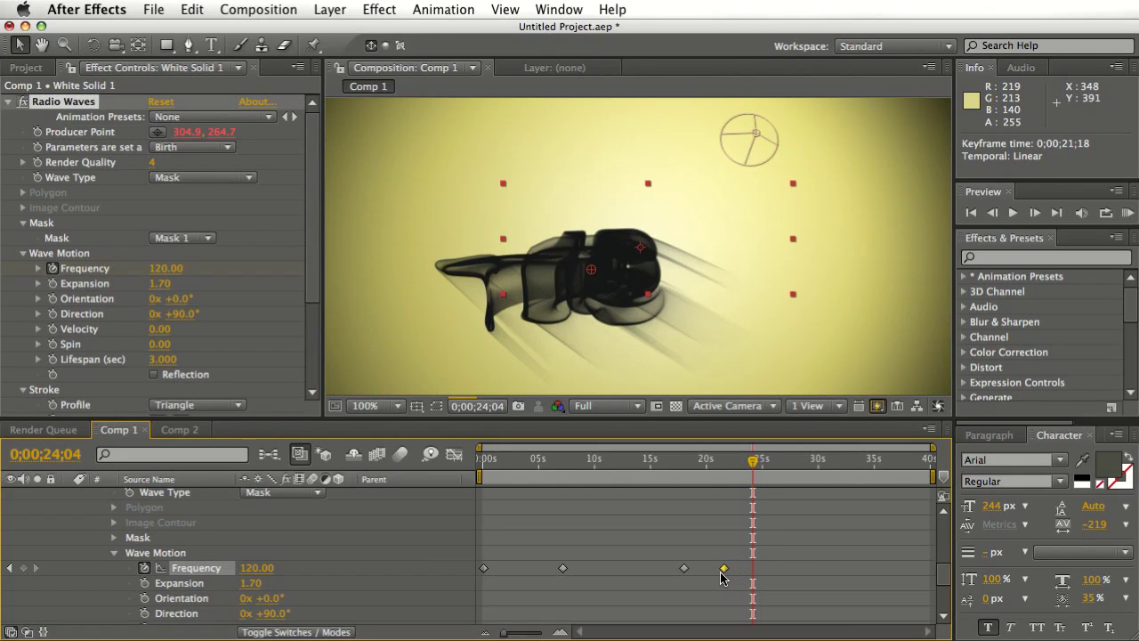
- Keyframe the Radio Waves Frequency at 60 at 0;00;24;04
click(258, 569)
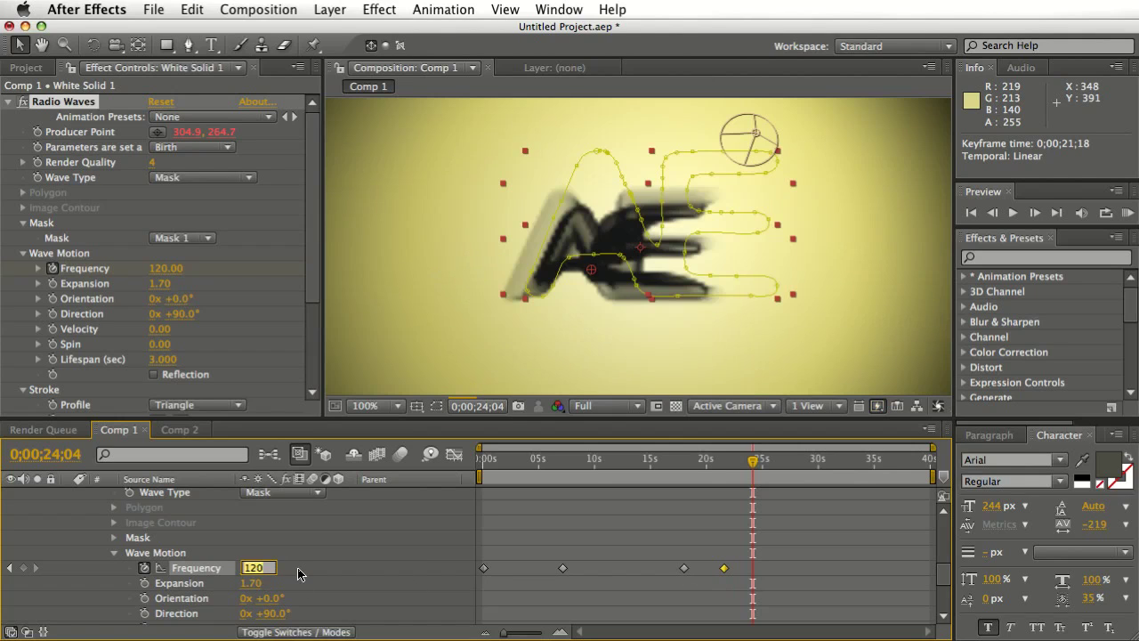
text(60)
key(Return)
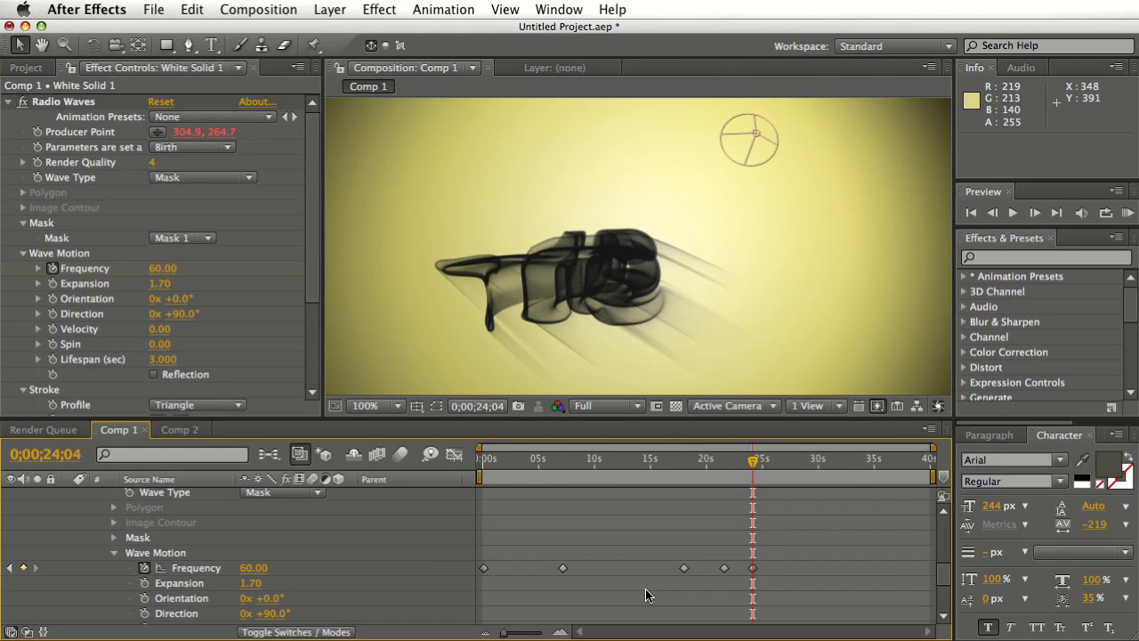
- Check the TUTS smoke shape at 0;00;26;21 and at the Mask Path keyframe at 0;00;28;04
drag(939, 573, 939, 531)
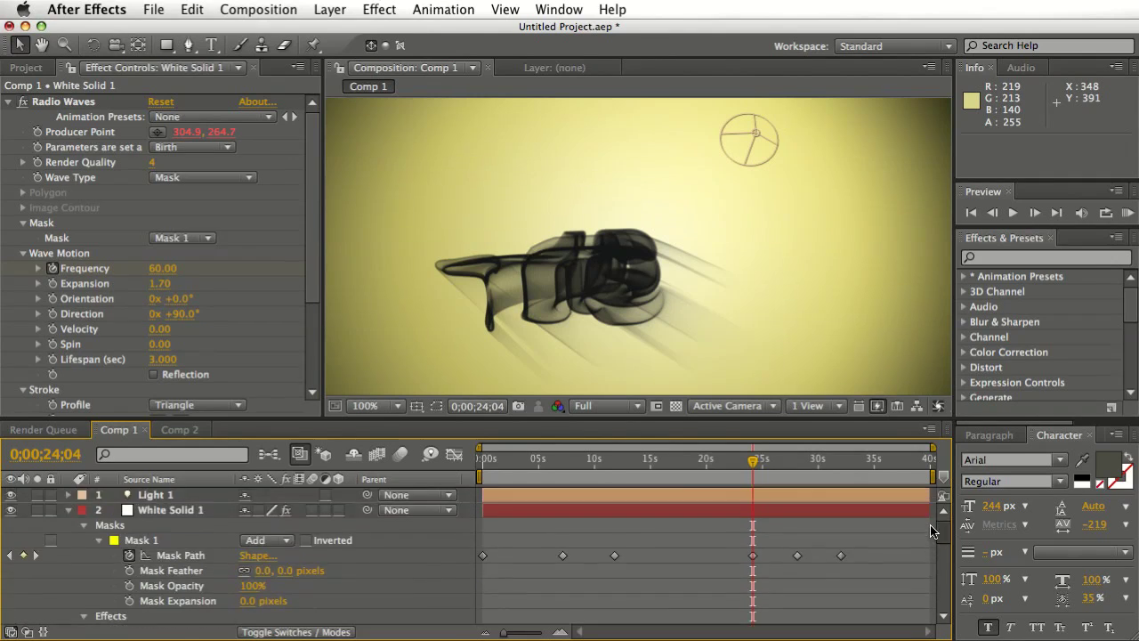
click(782, 461)
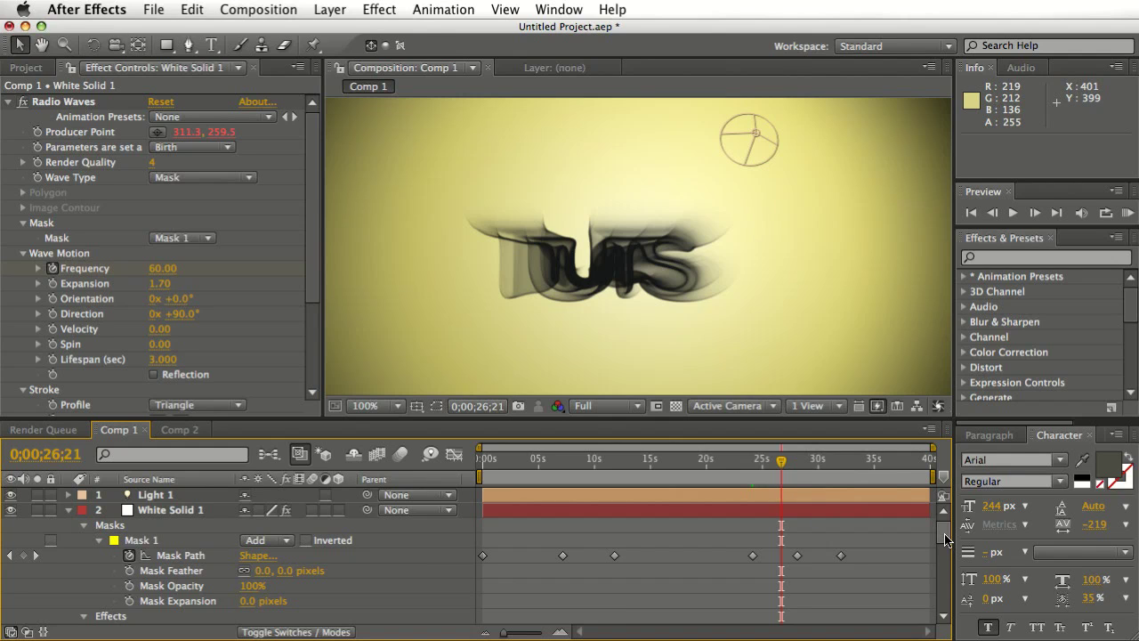
scroll(942, 539, down, 6)
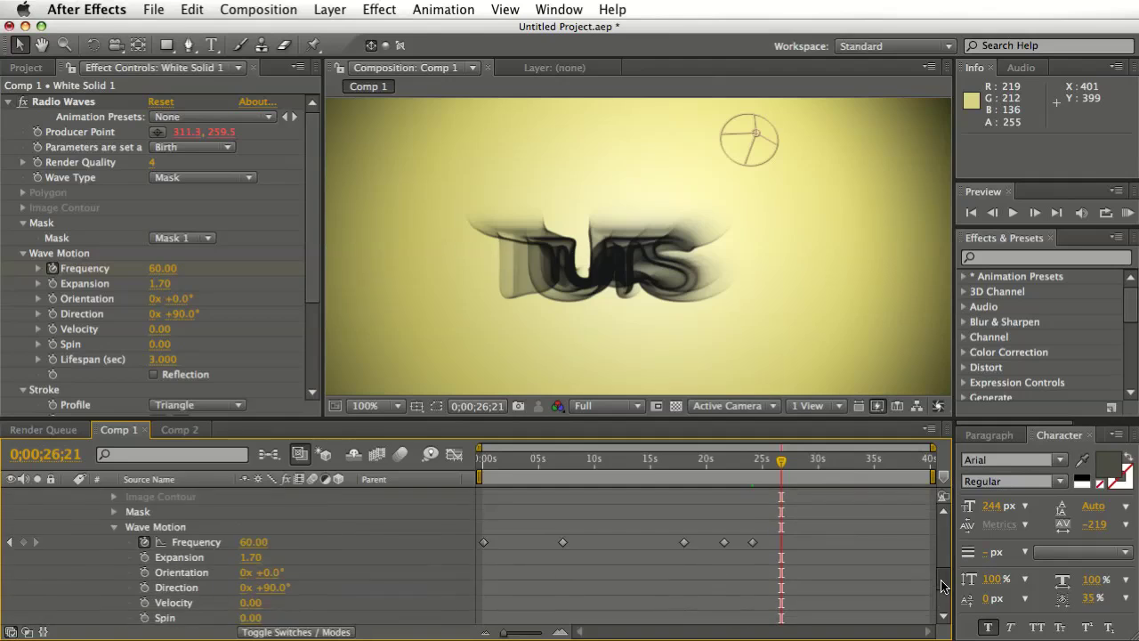
scroll(941, 538, up, 6)
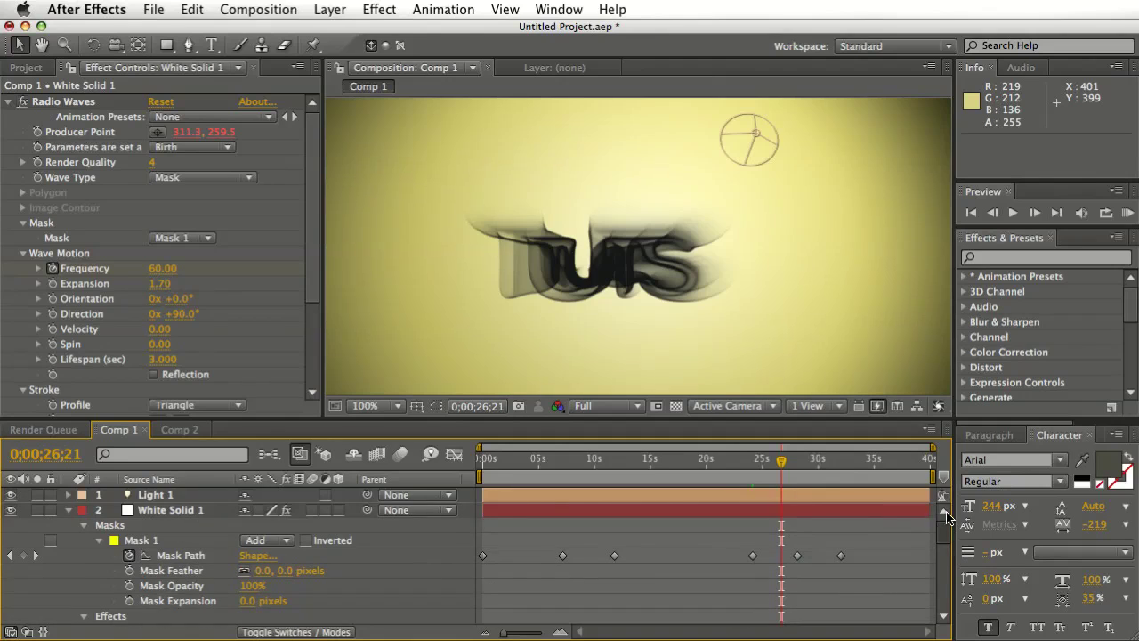
click(36, 556)
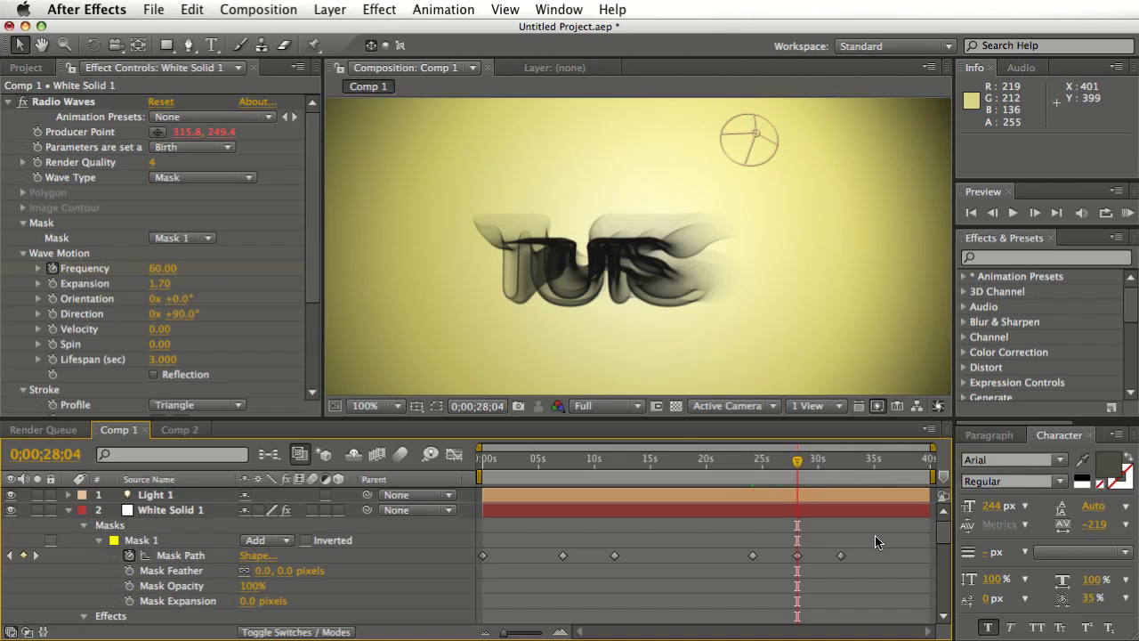
drag(946, 534, 935, 582)
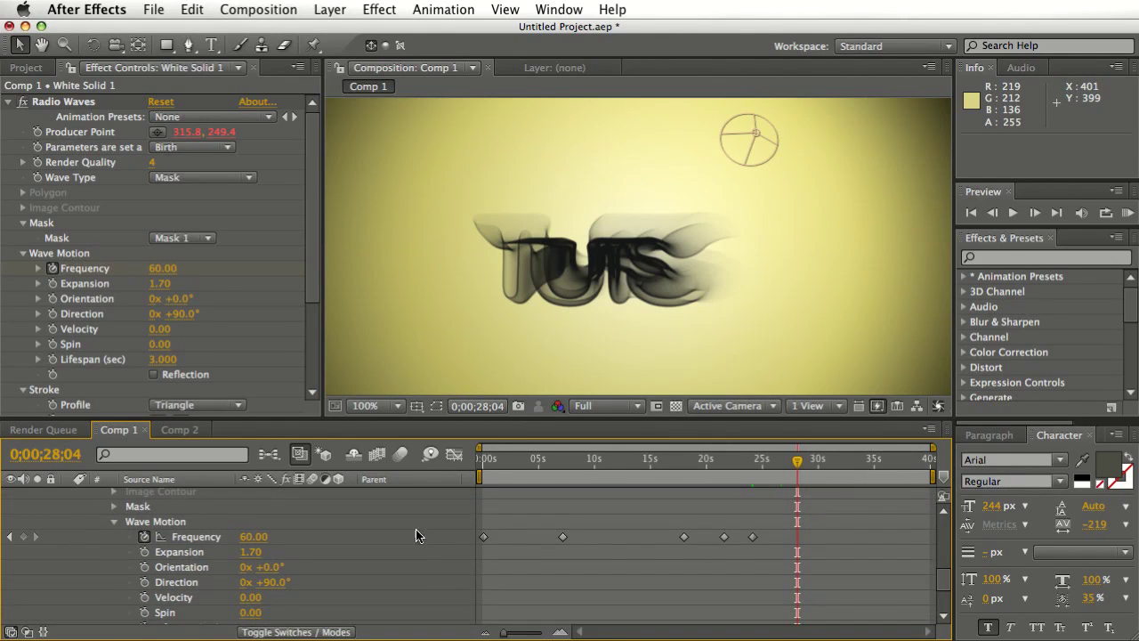
click(253, 537)
text(120)
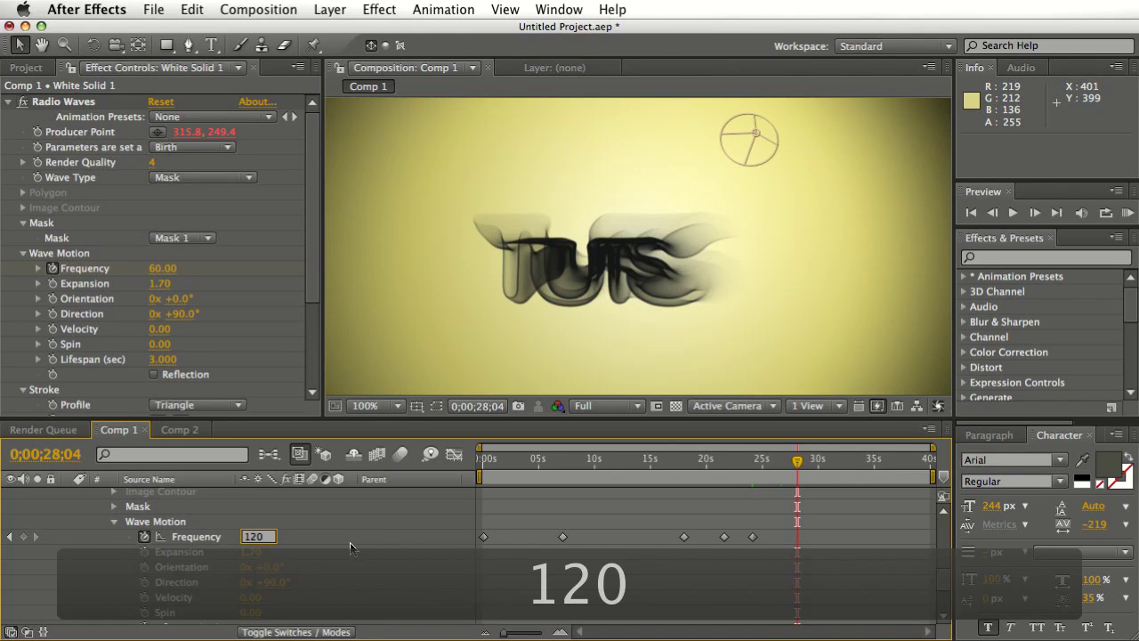
click(349, 547)
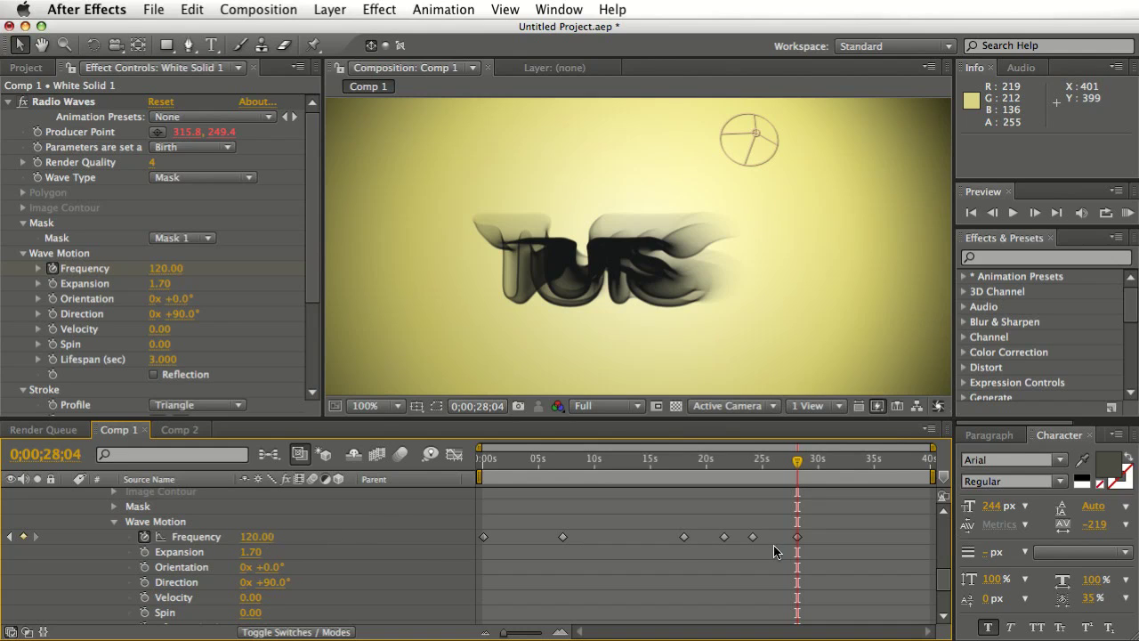
click(797, 538)
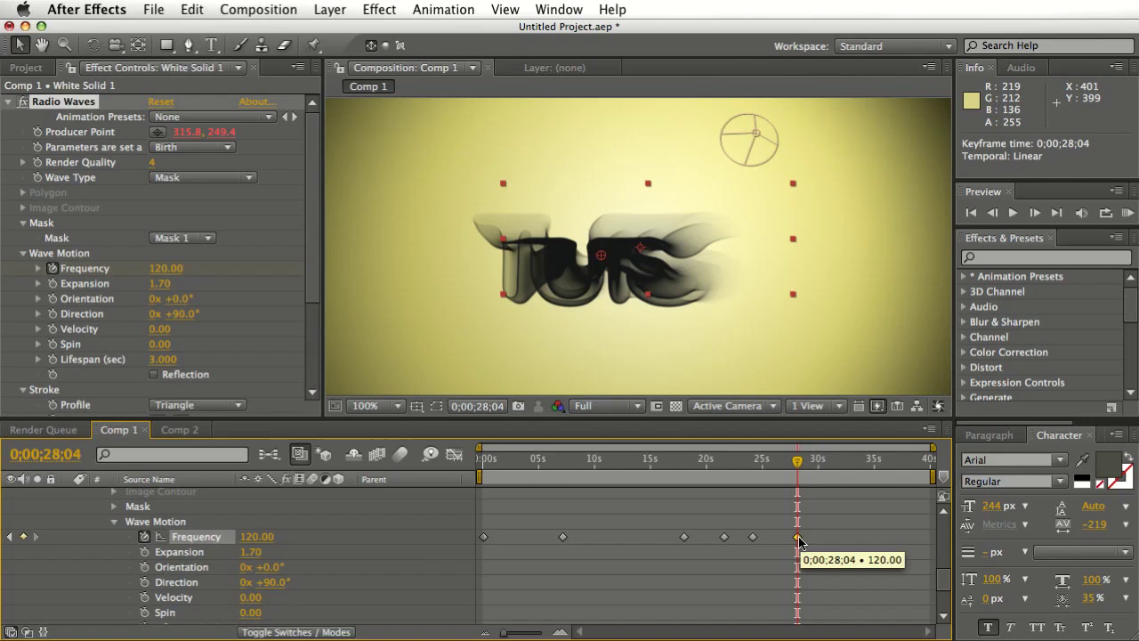
key(Delete)
- Check the plus-sign smoke shape at 0;00;33;24 and 0;00;35;02
drag(944, 578, 941, 520)
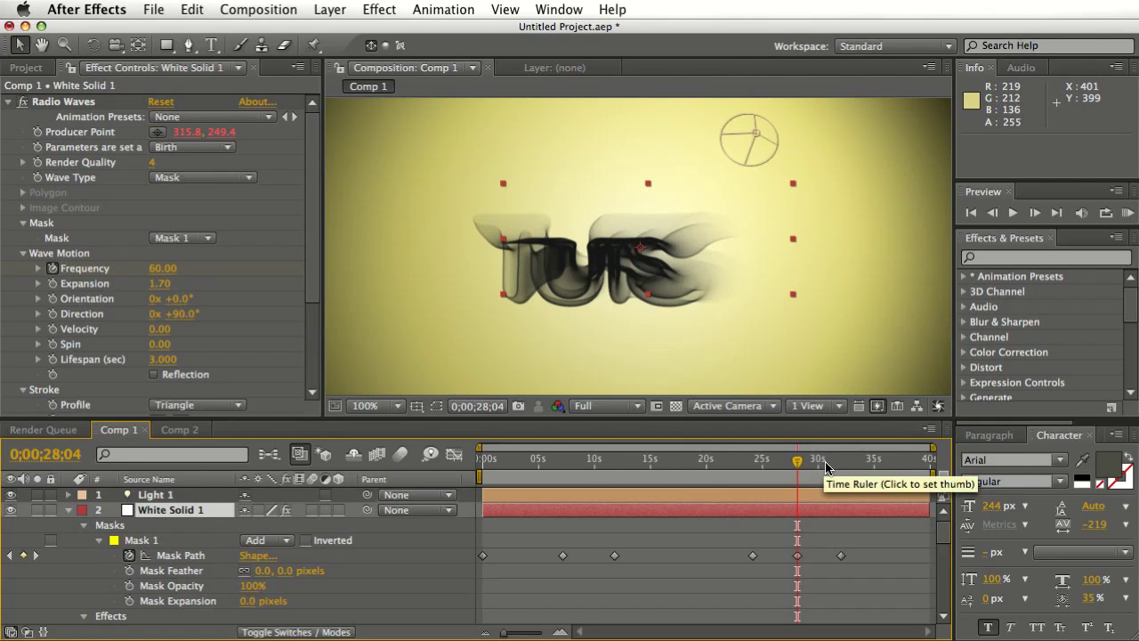
click(826, 465)
click(861, 463)
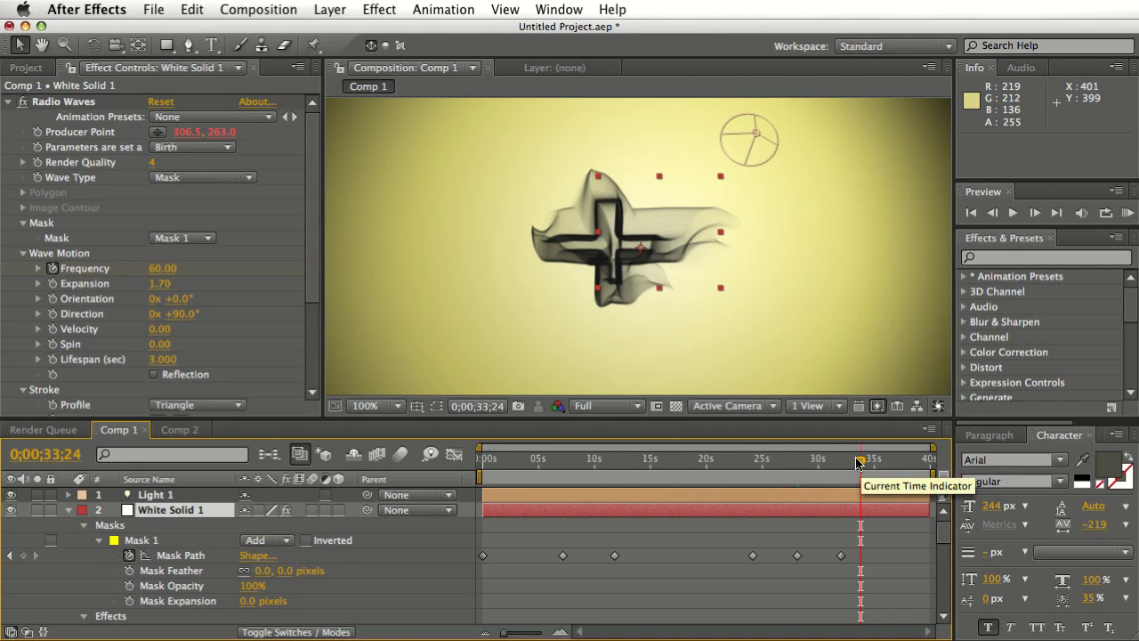
click(875, 464)
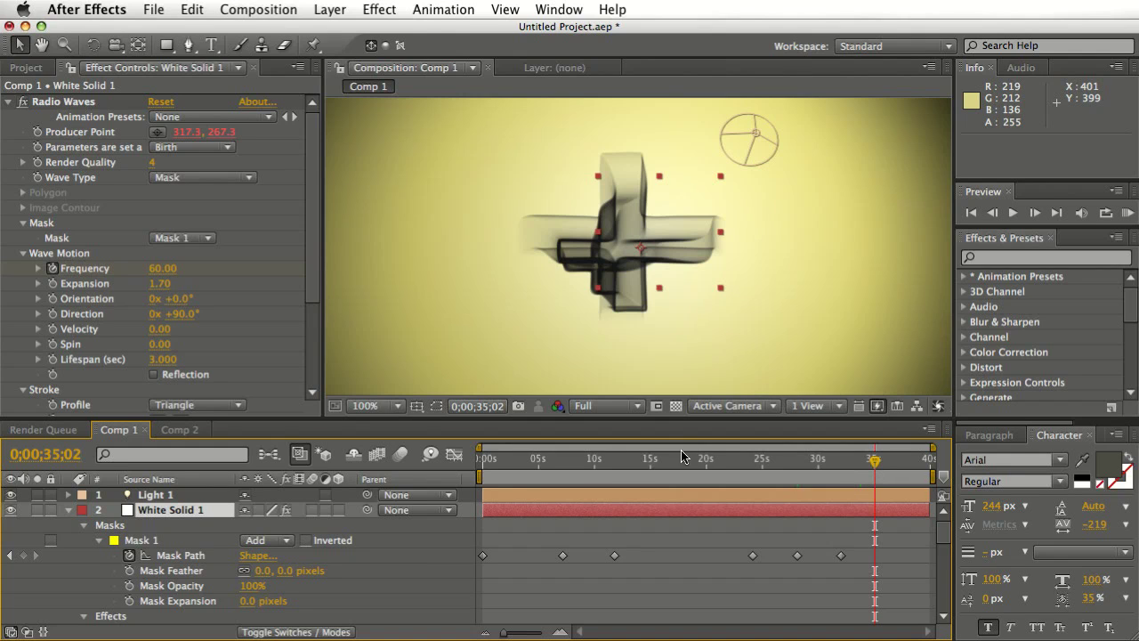
- Review the whole morph by viewing the frames at 0;00;03;03, 0;00;09;29, 0;00;15;26, 0;00;26;11 and 0;00;34;15
click(518, 460)
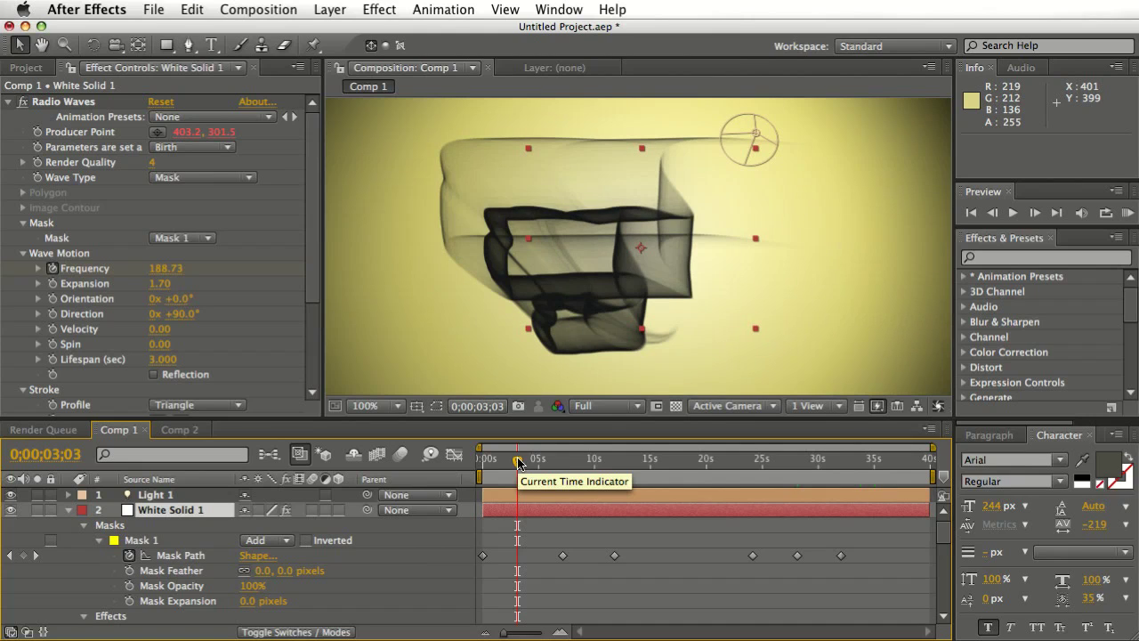
click(594, 461)
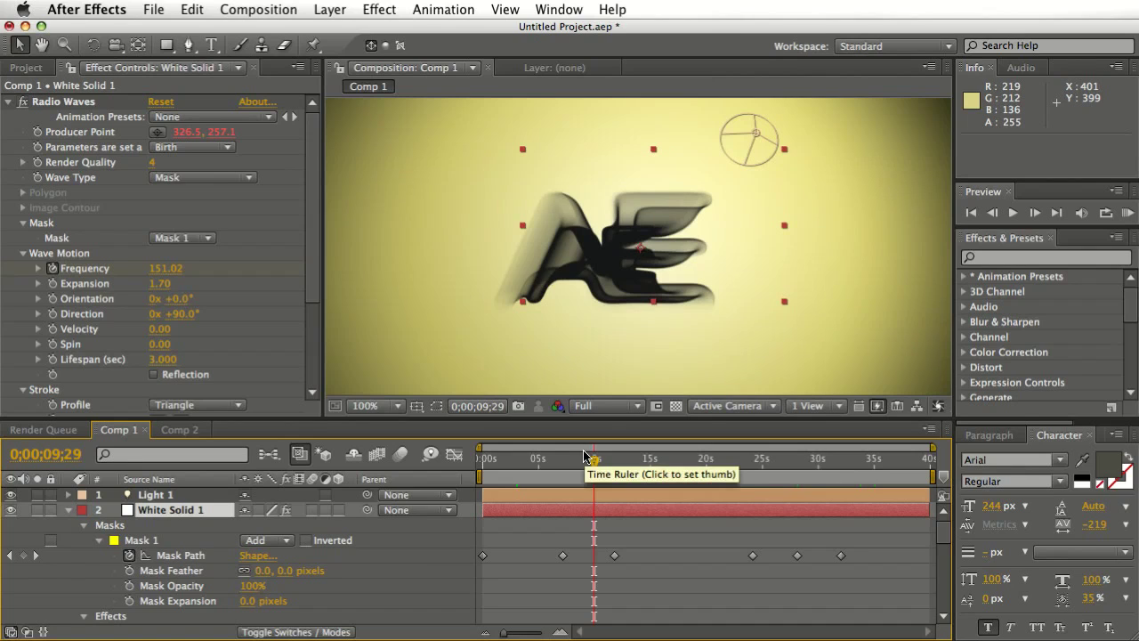
click(660, 460)
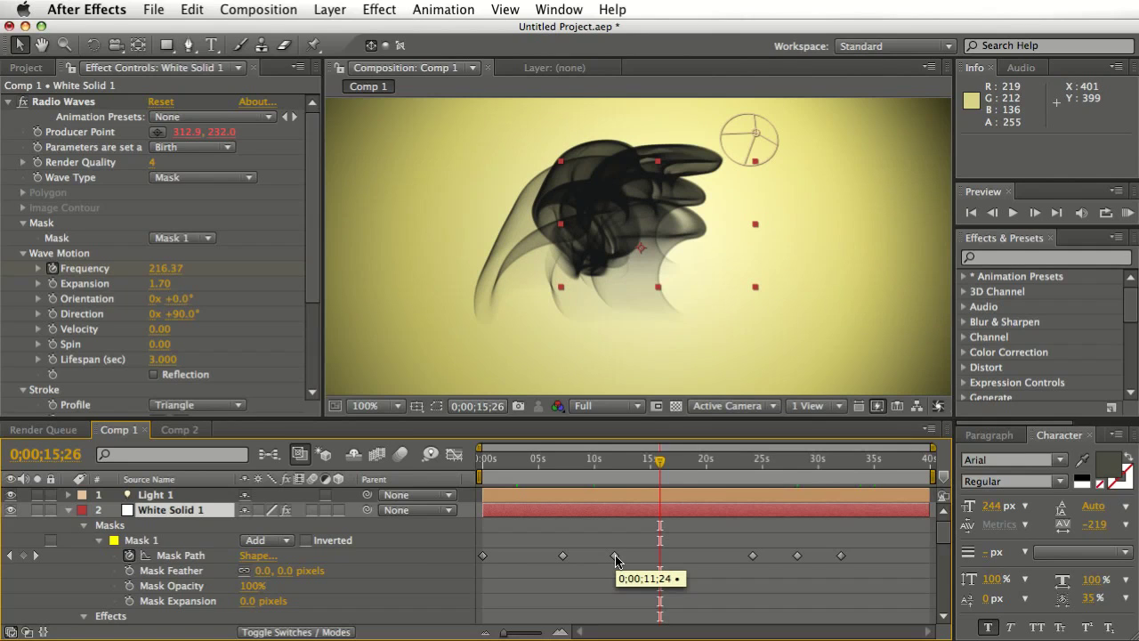
click(778, 461)
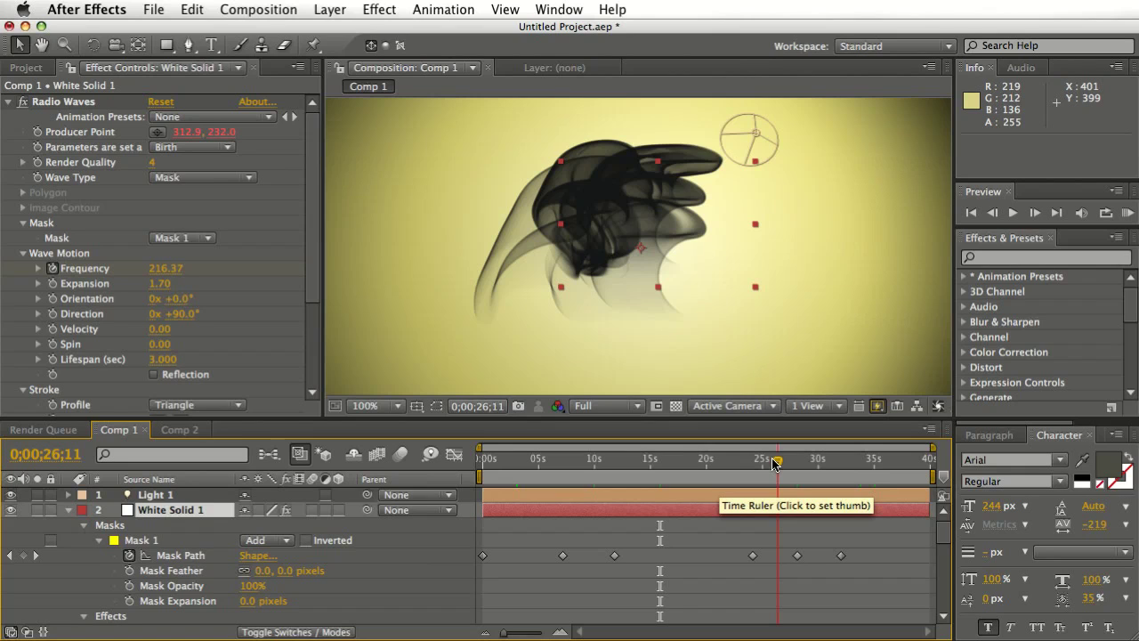
click(774, 463)
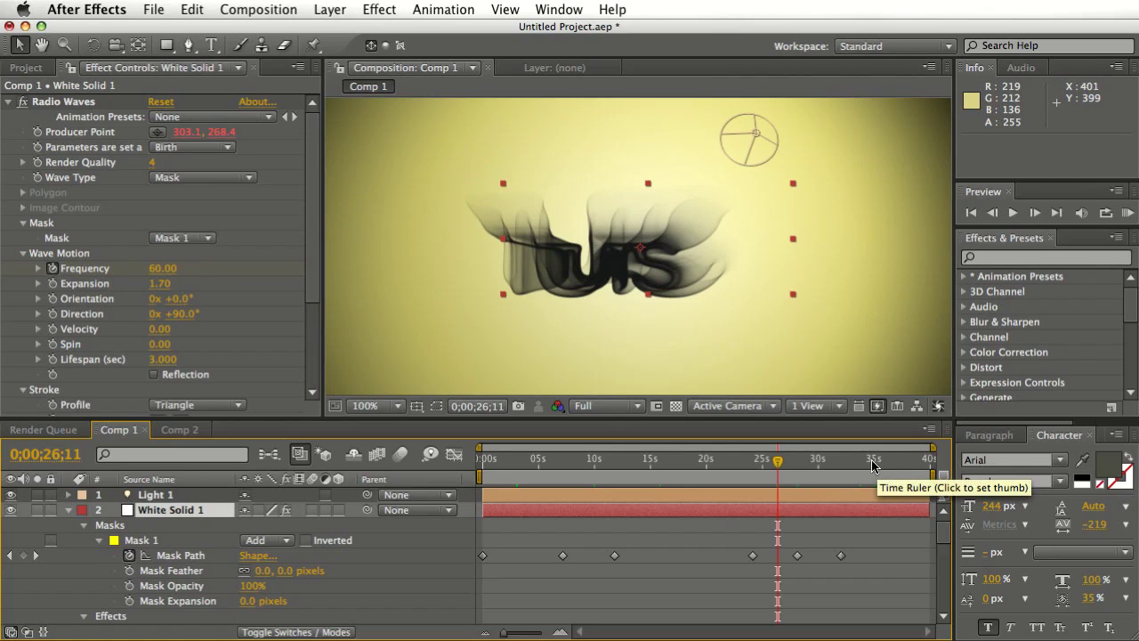
click(869, 463)
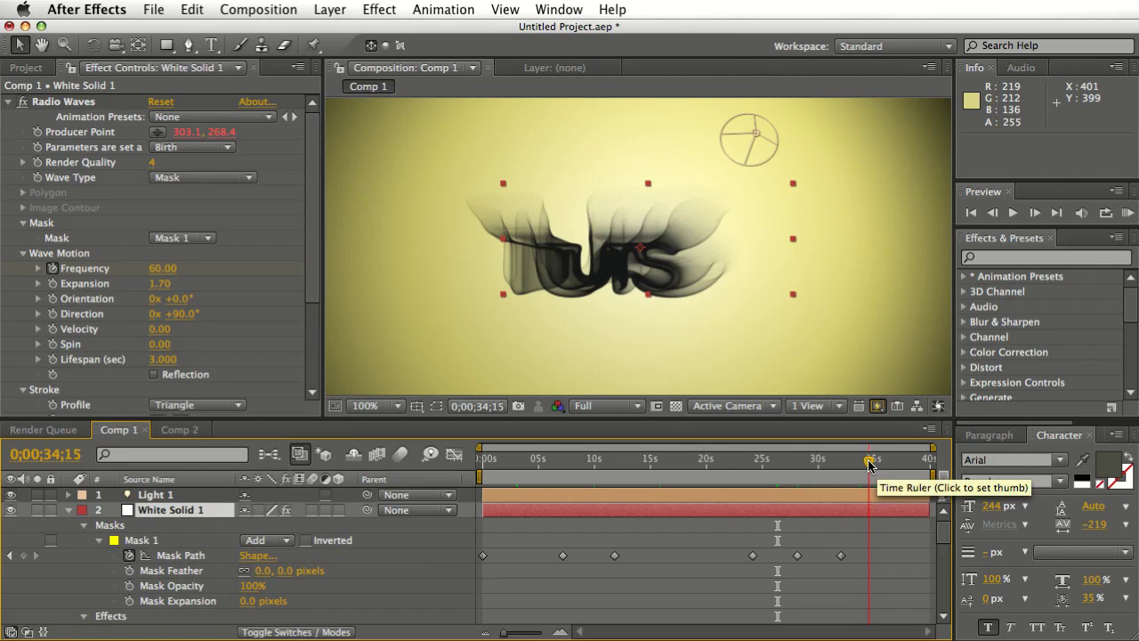
click(869, 466)
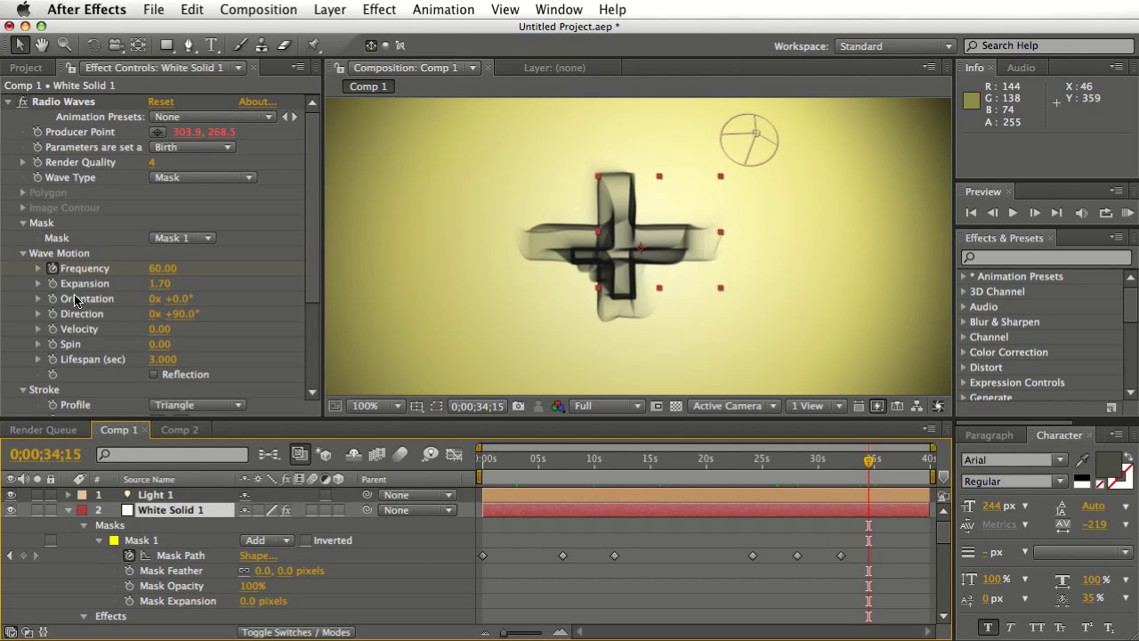
- Examine White Solid 1's Radio Waves and Slider Control settings, their keyframes, the Producer Point expression and the Mask Path keyframes
scroll(308, 325, down, 3)
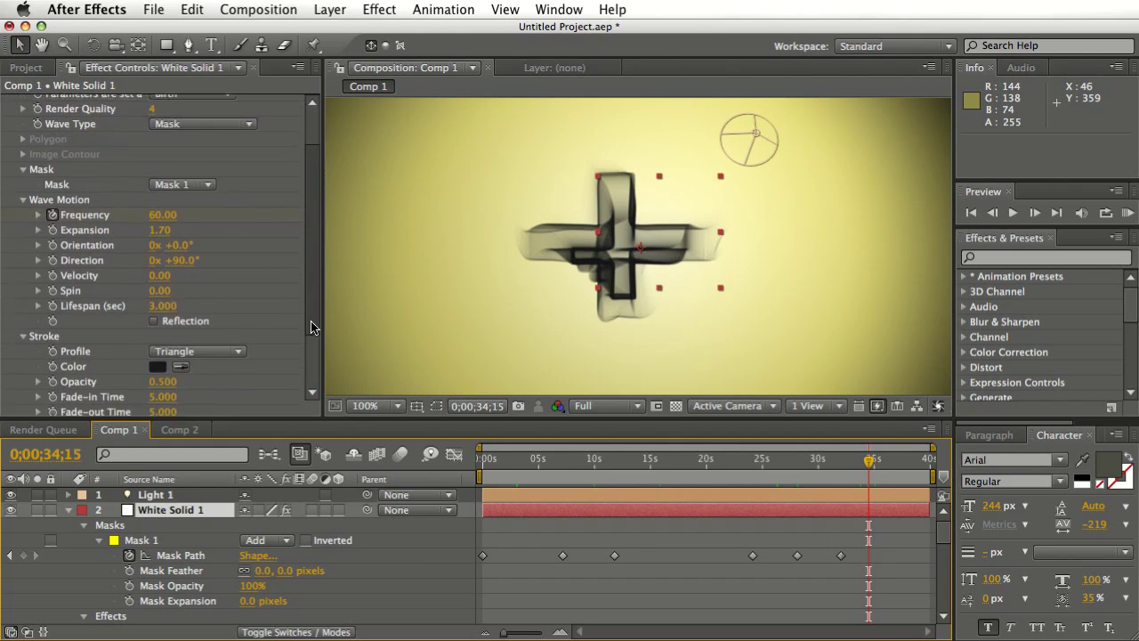
scroll(309, 331, down, 4)
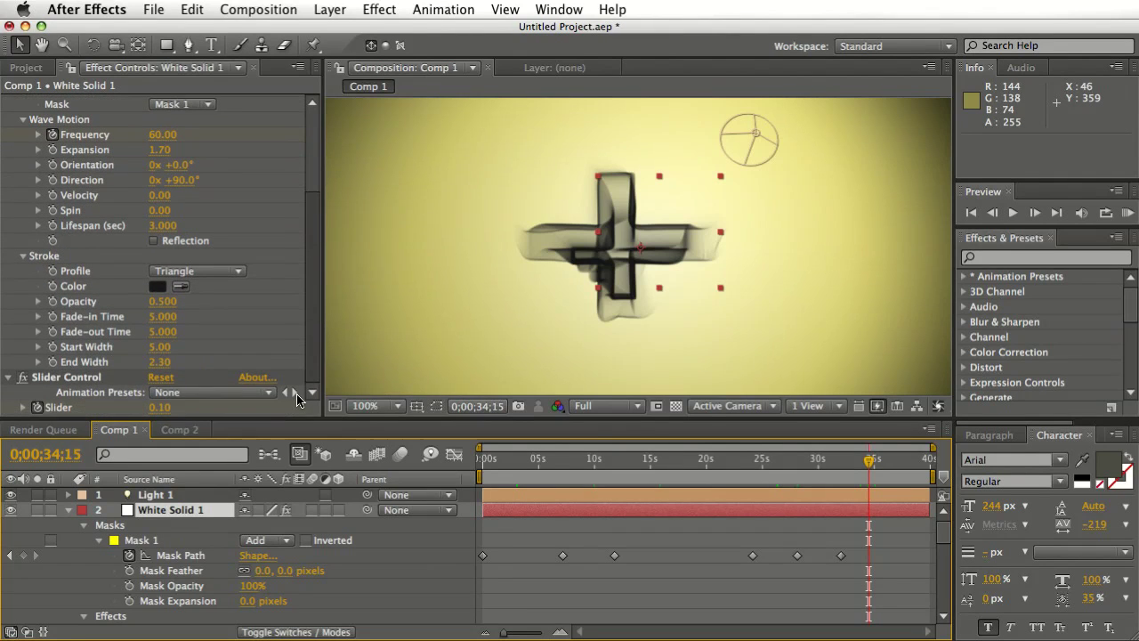
scroll(298, 395, up, 7)
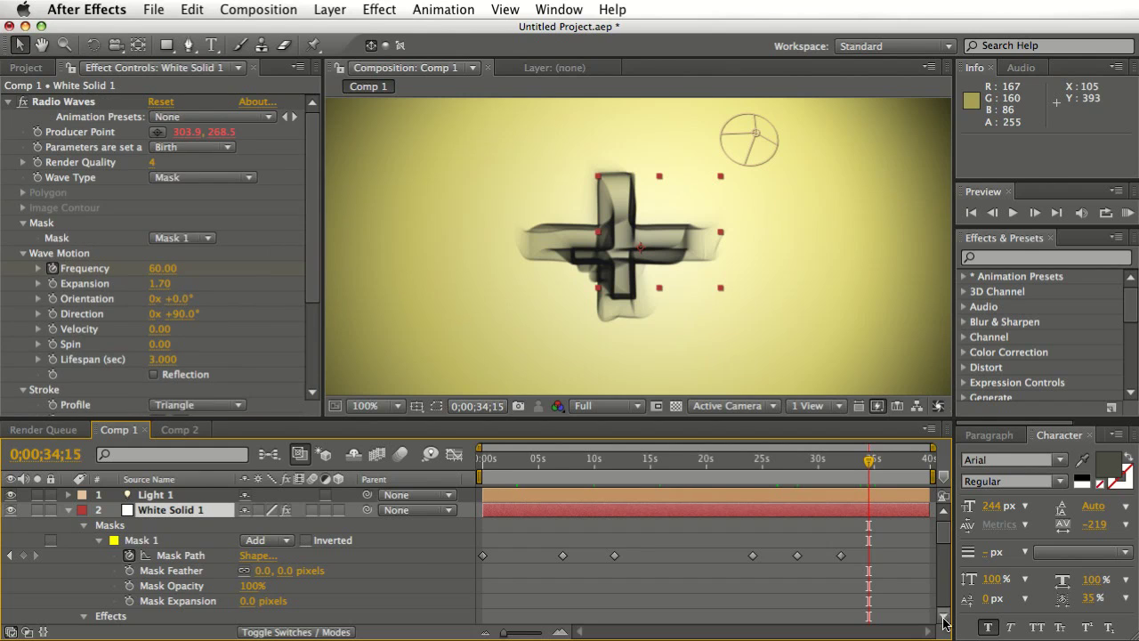
drag(945, 535, 943, 598)
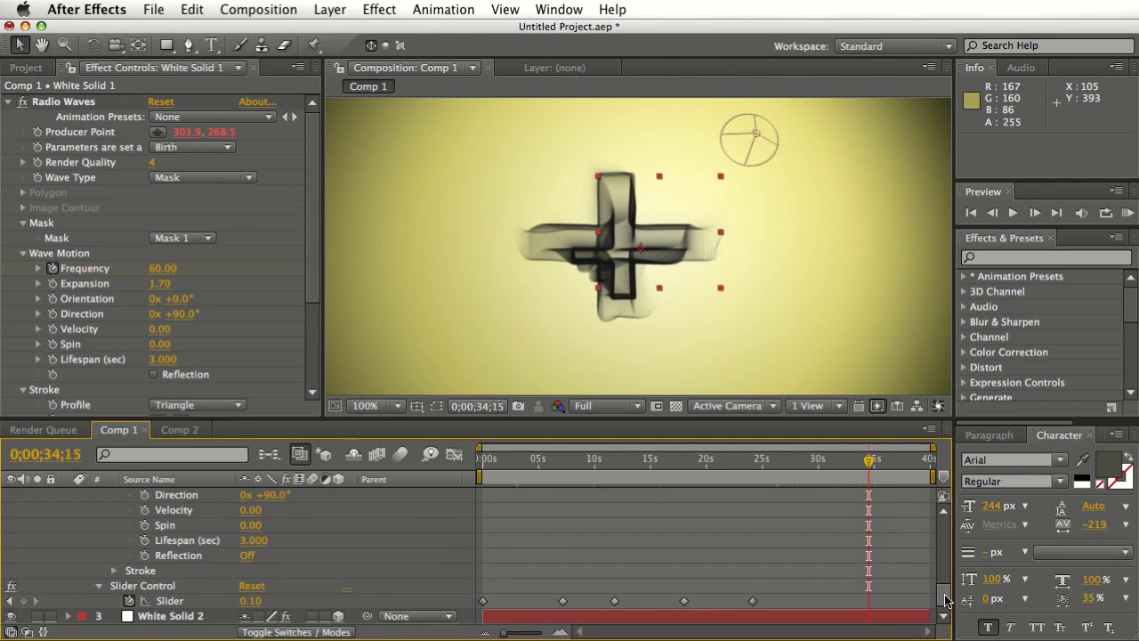
drag(947, 596, 948, 584)
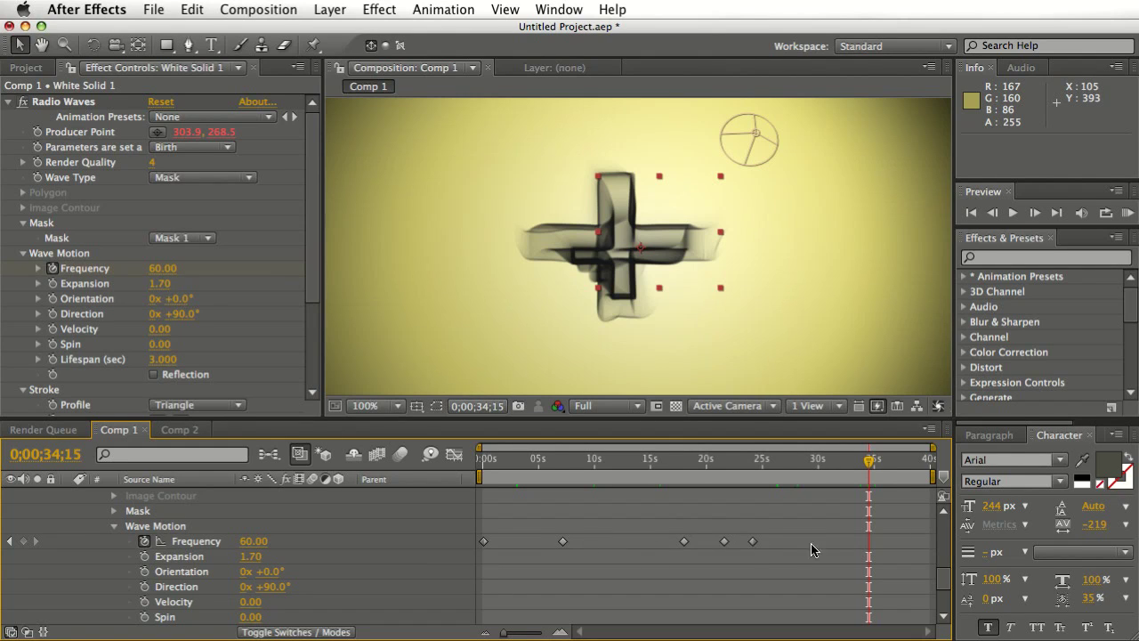
drag(939, 574, 944, 546)
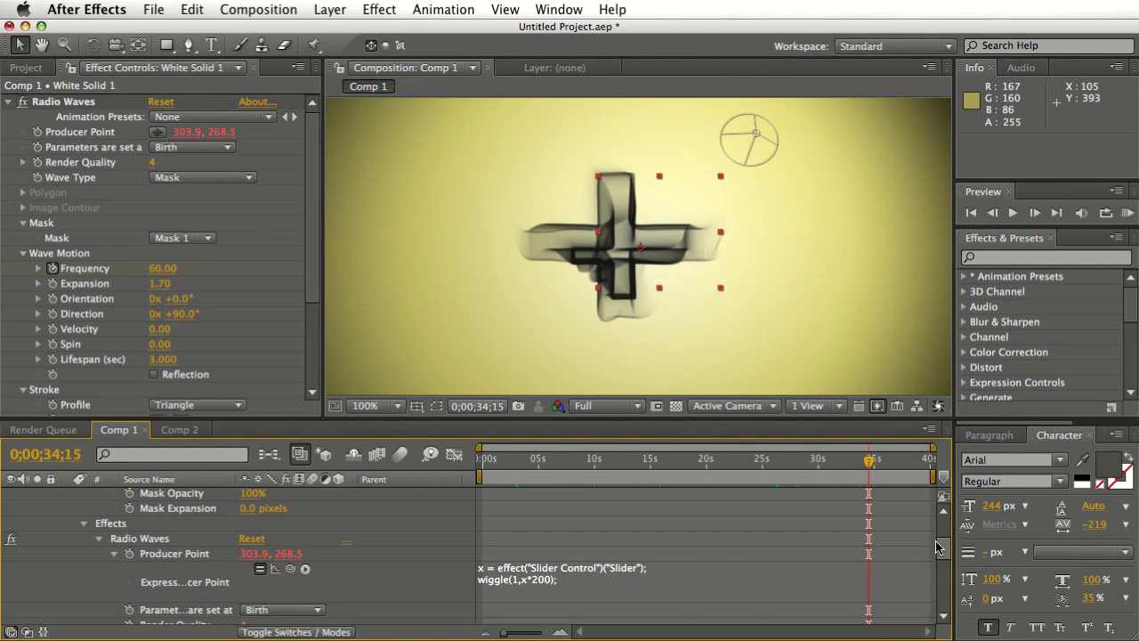
drag(943, 544, 946, 516)
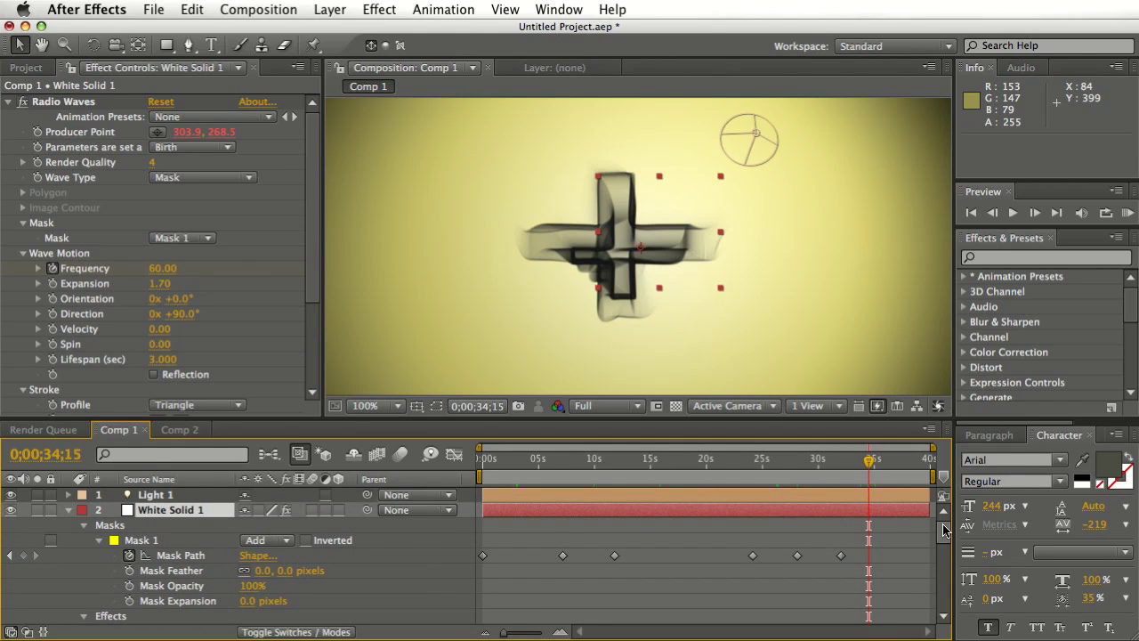
drag(943, 529, 936, 474)
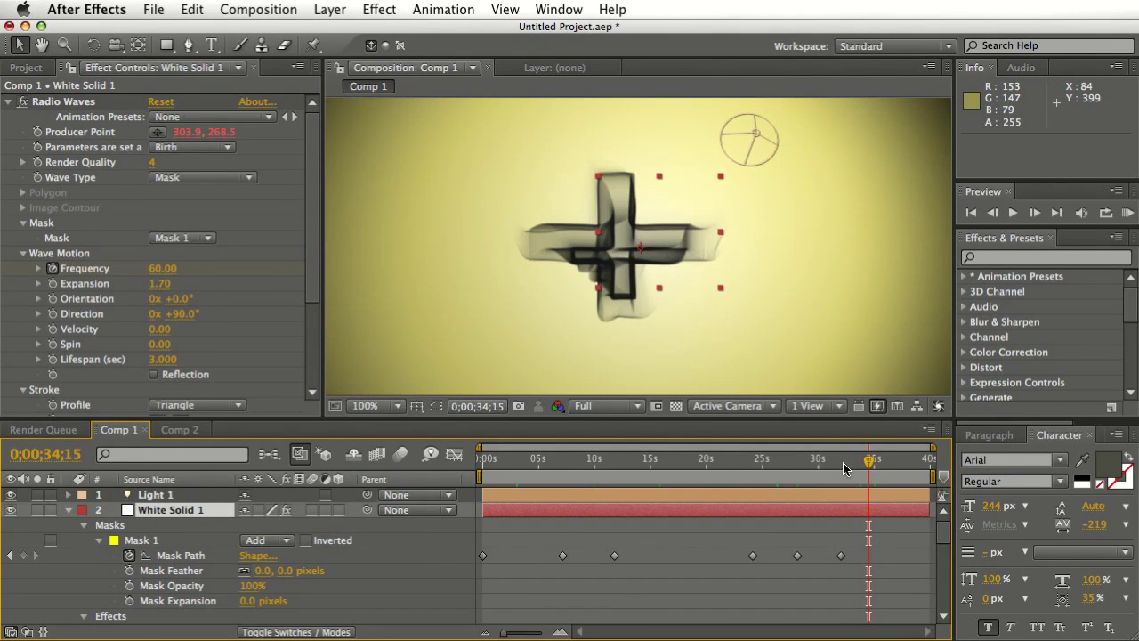